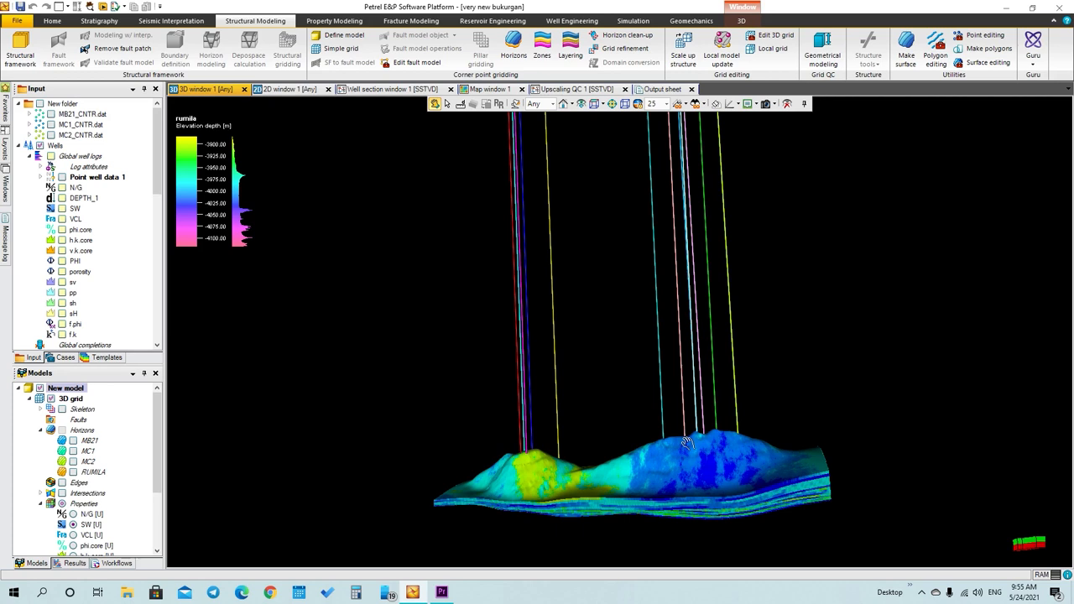
Examine the existing water saturation model from several angles in the 3D window and review its volume results in the output sheet
drag(671, 398, 546, 438)
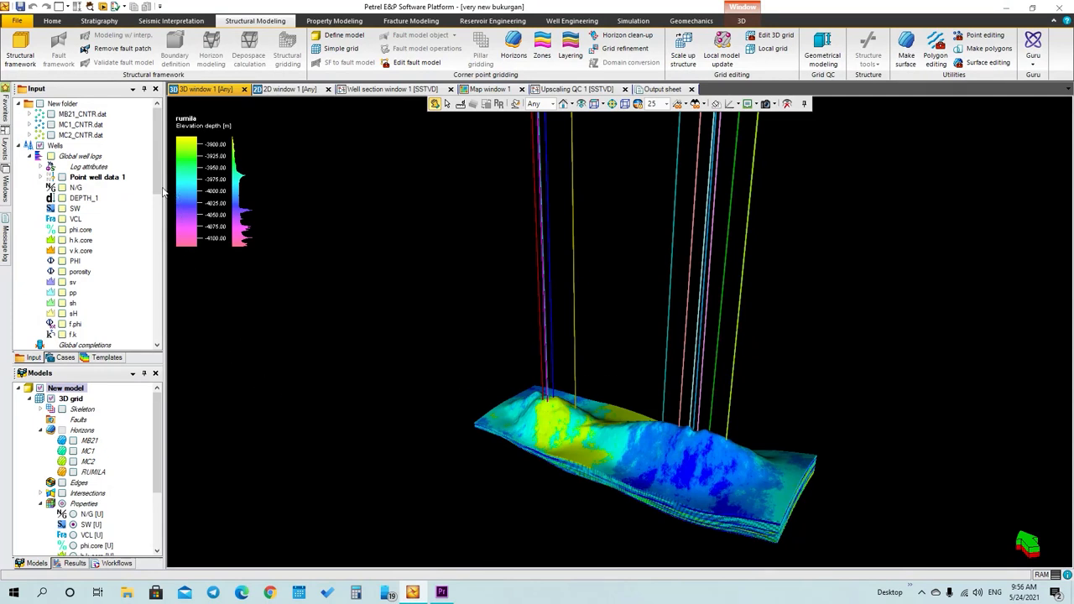
scroll(158, 176, down, 2)
scroll(154, 159, up, 2)
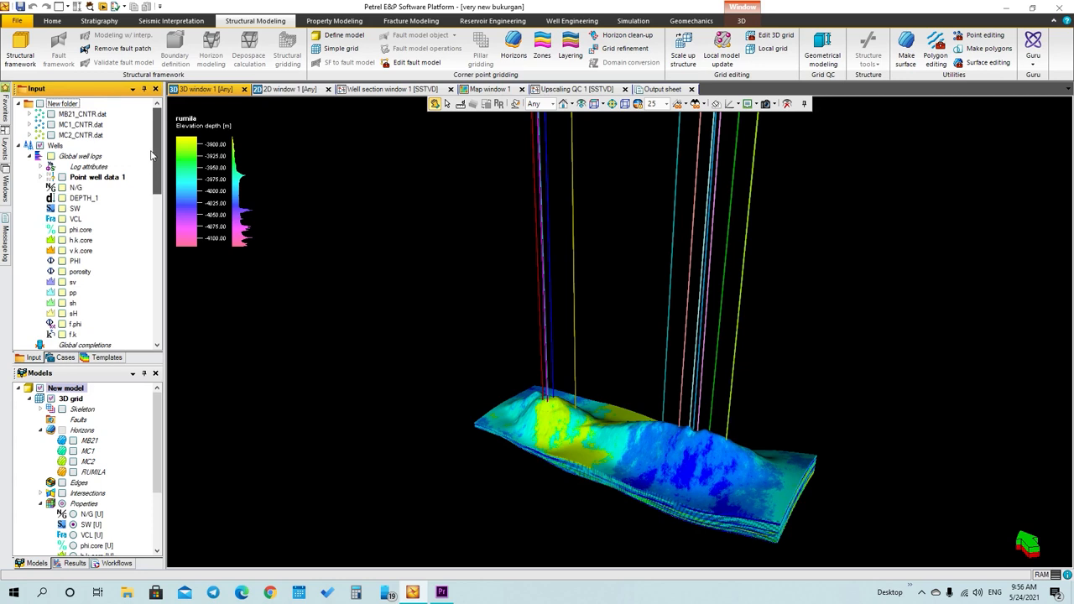
scroll(153, 171, down, 2)
scroll(157, 173, up, 2)
drag(755, 449, 635, 243)
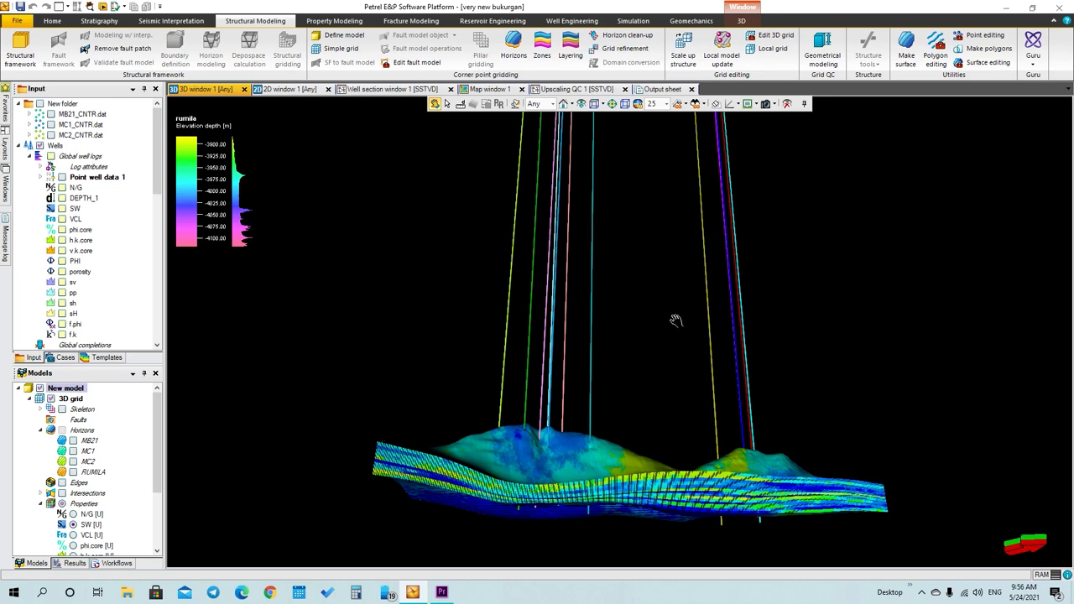
click(660, 90)
scroll(633, 315, down, 2)
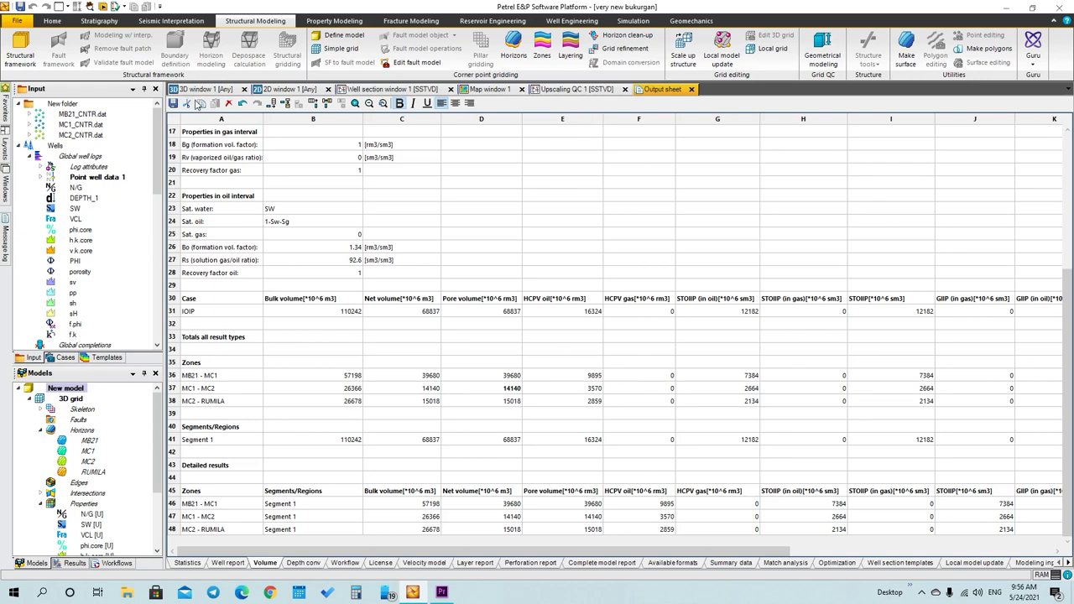
click(201, 89)
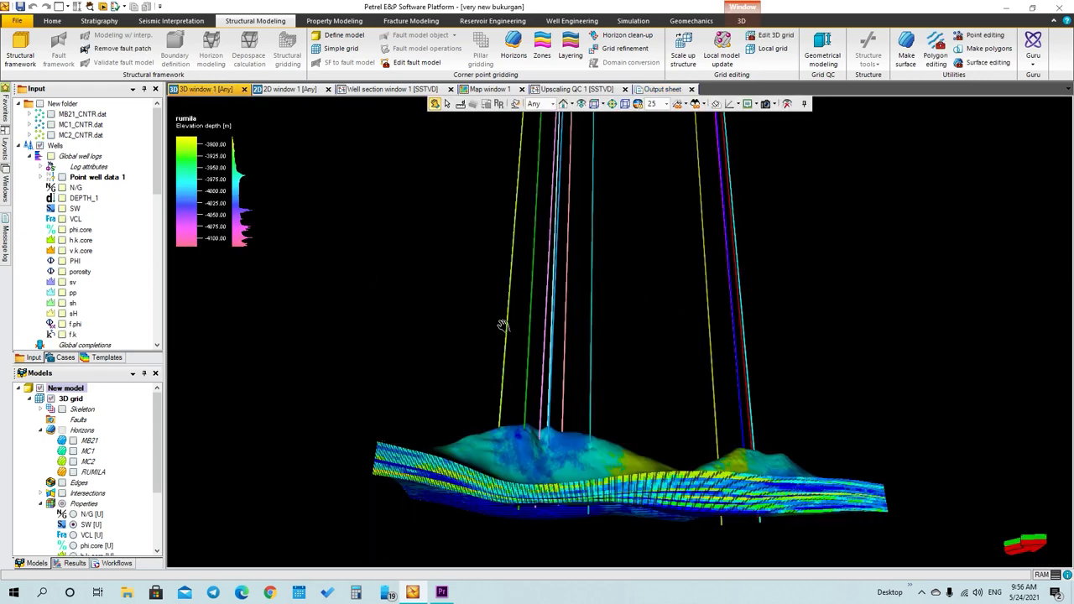
drag(505, 434, 479, 480)
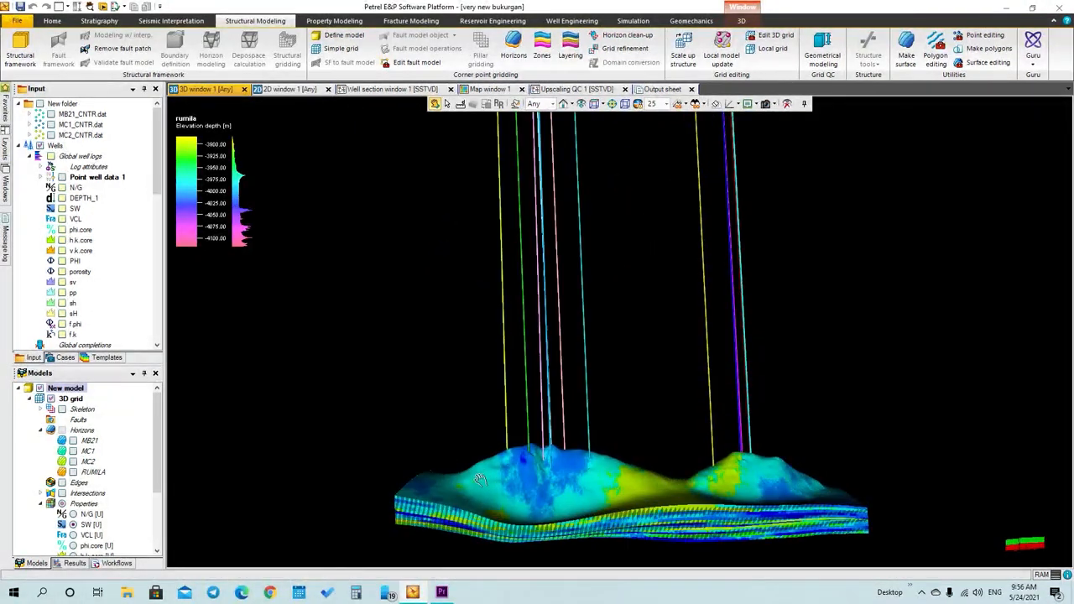
drag(572, 467, 531, 466)
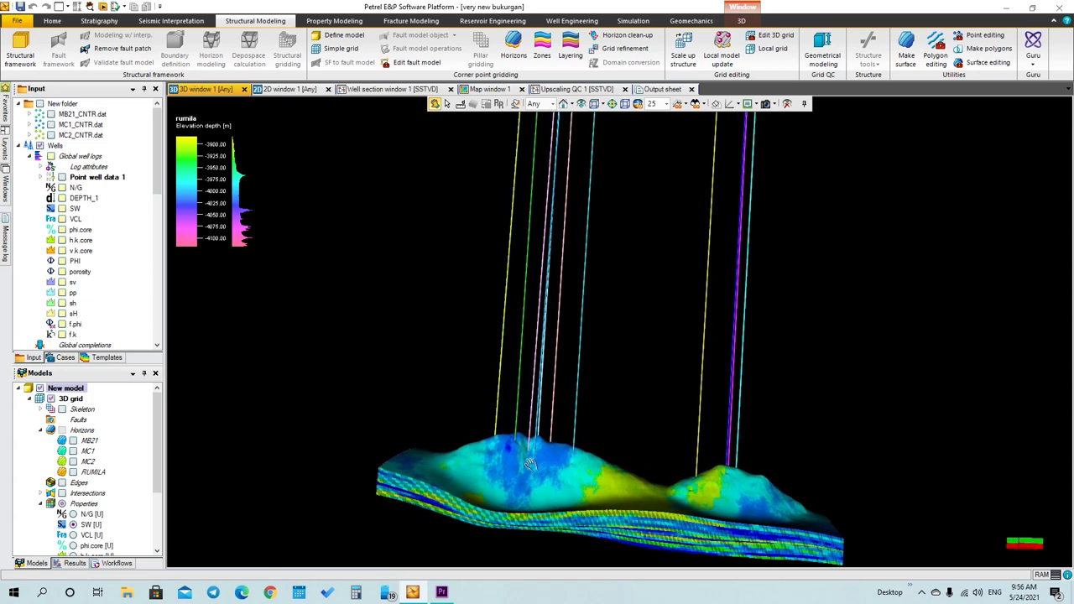
drag(594, 505, 654, 510)
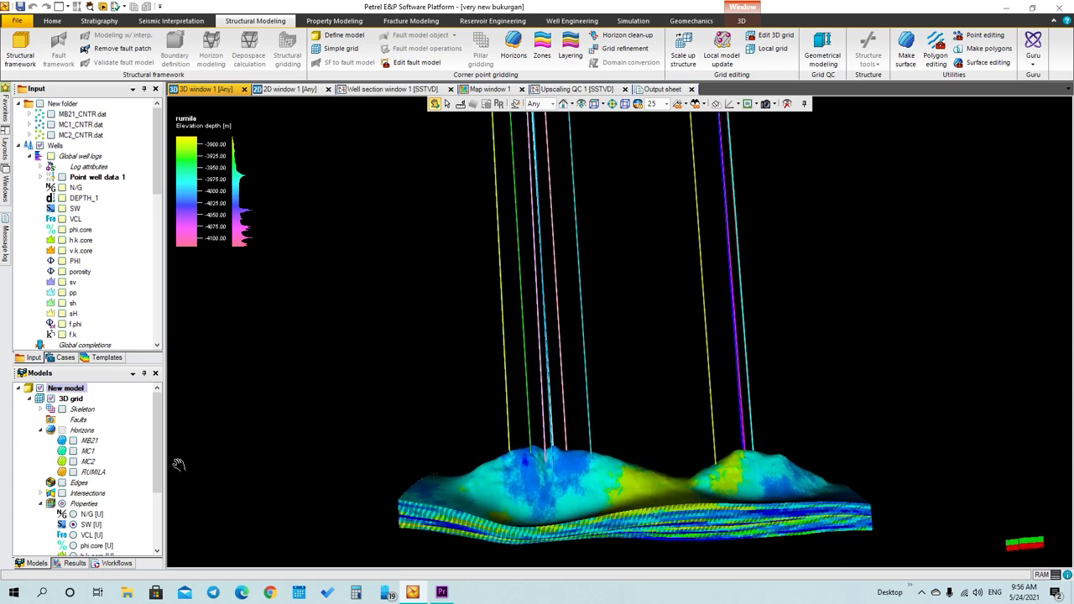
Delete the existing "New model" together with its 3D grid from the project
drag(158, 460, 164, 434)
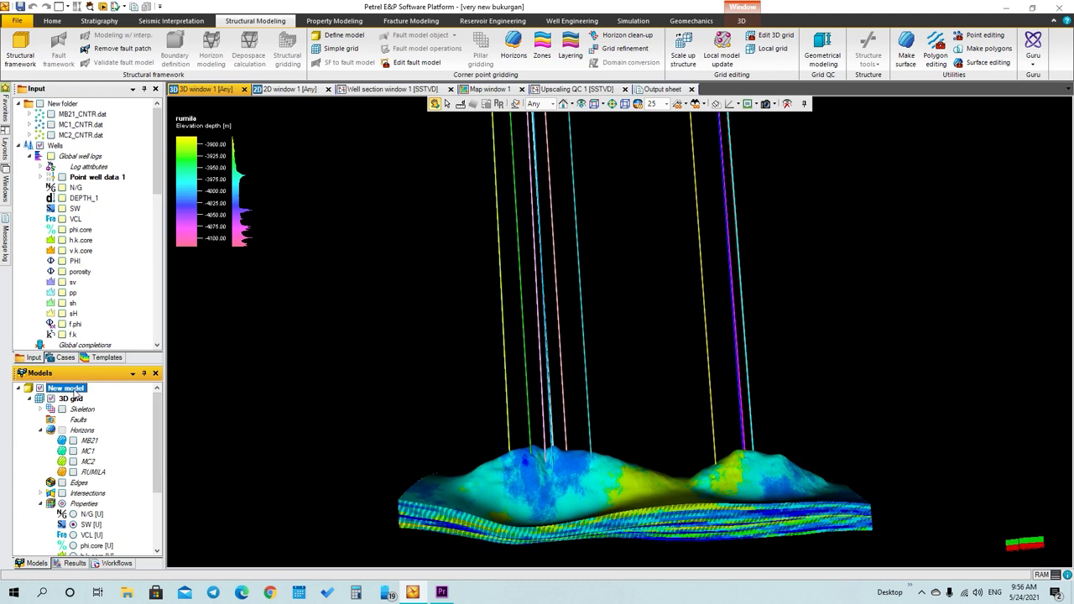
right_click(77, 393)
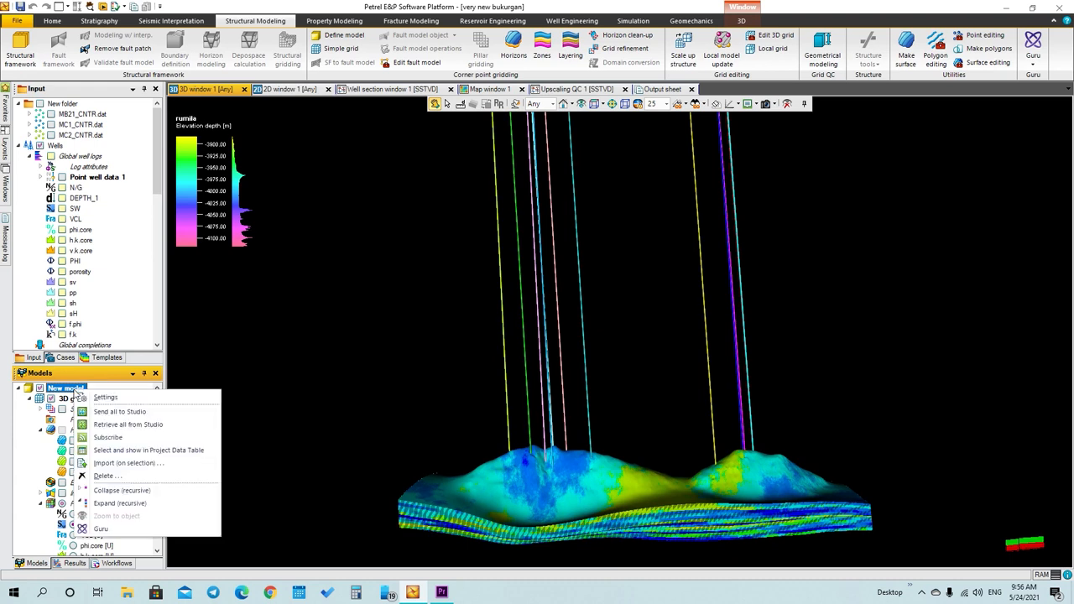
click(104, 476)
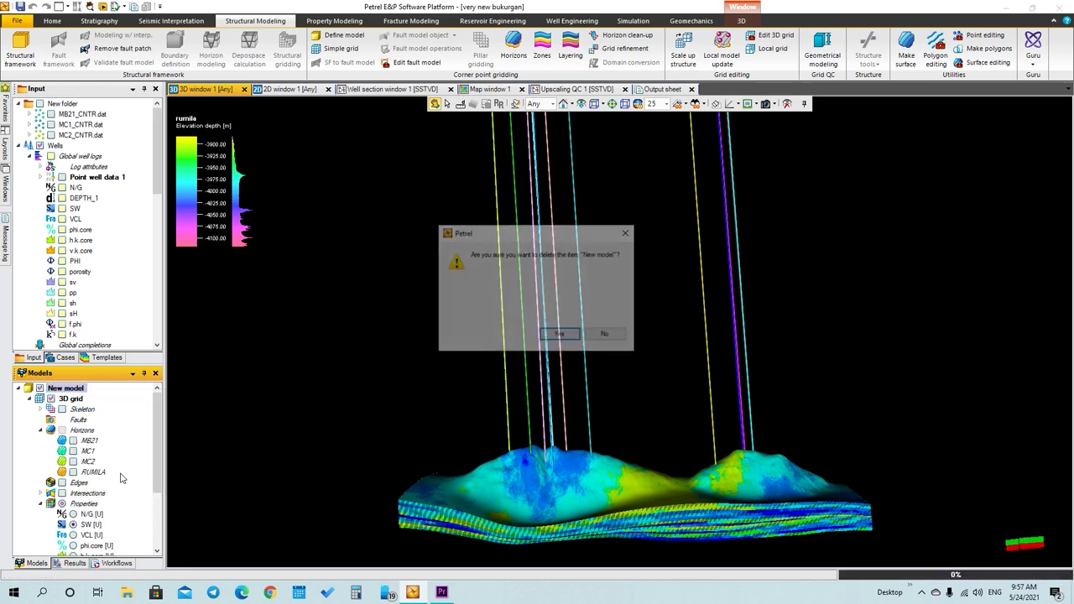
click(559, 335)
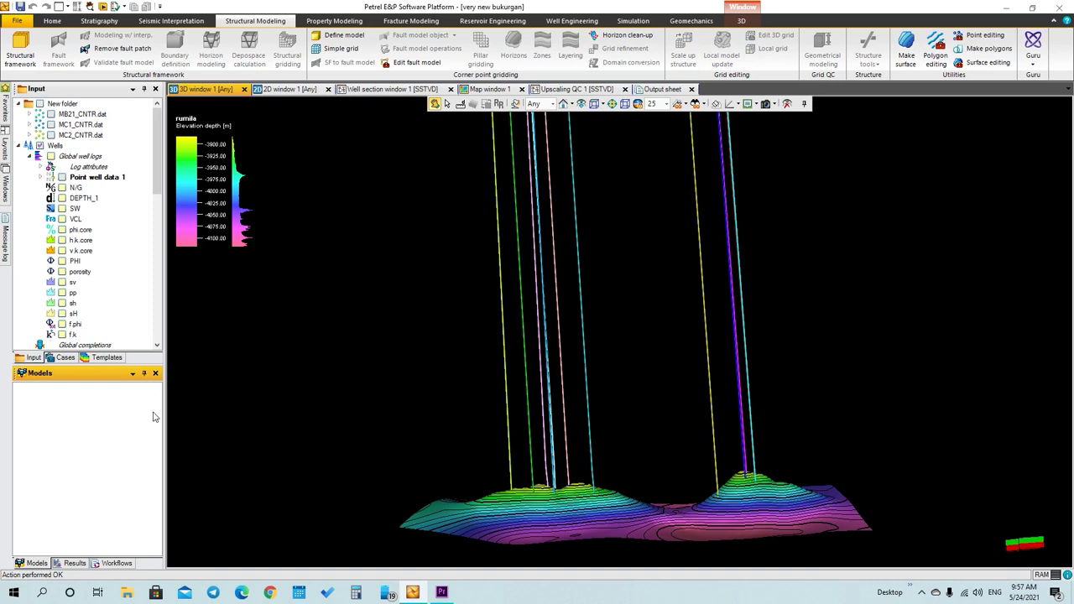
Hide the rumila surface in the 3D window
scroll(144, 306, down, 10)
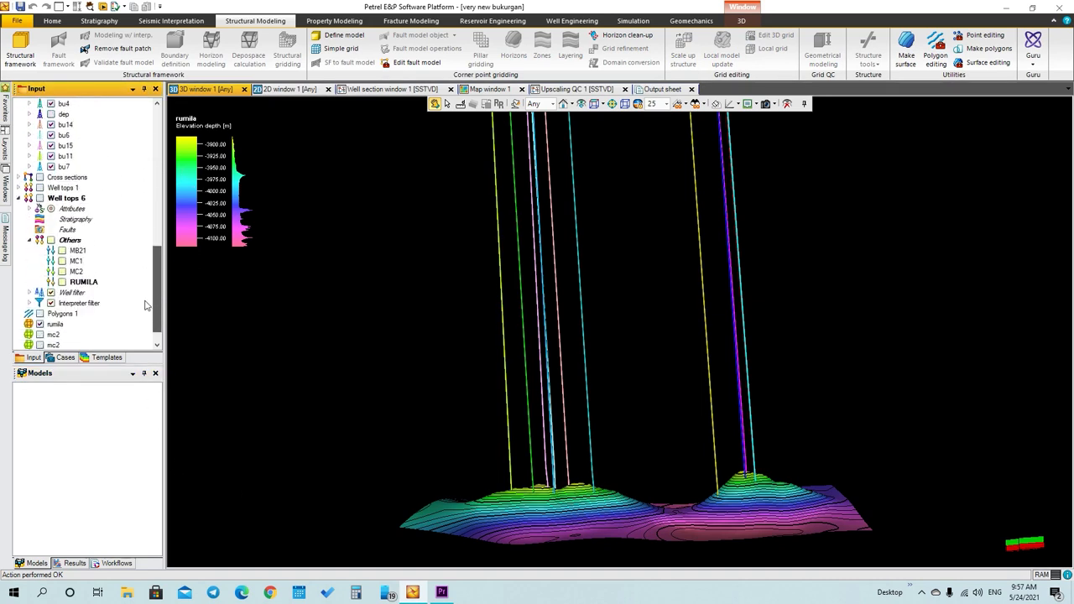
scroll(145, 306, down, 2)
click(39, 282)
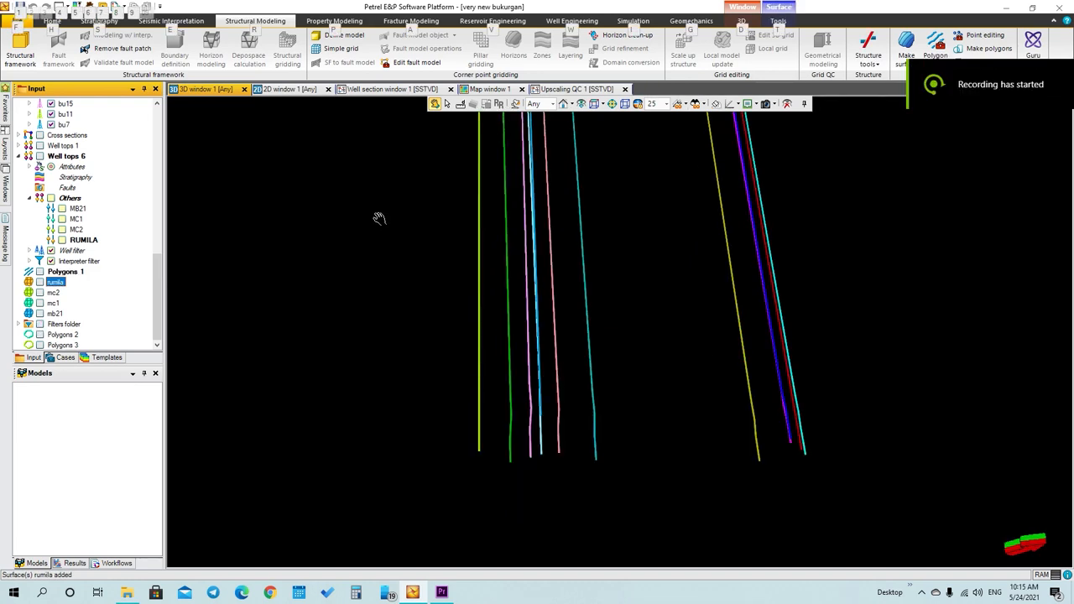
Display Polygons 1 and the surfaces rumila, mc2, mc1 and mb21 in the 3D window and inspect them together
drag(157, 298, 162, 154)
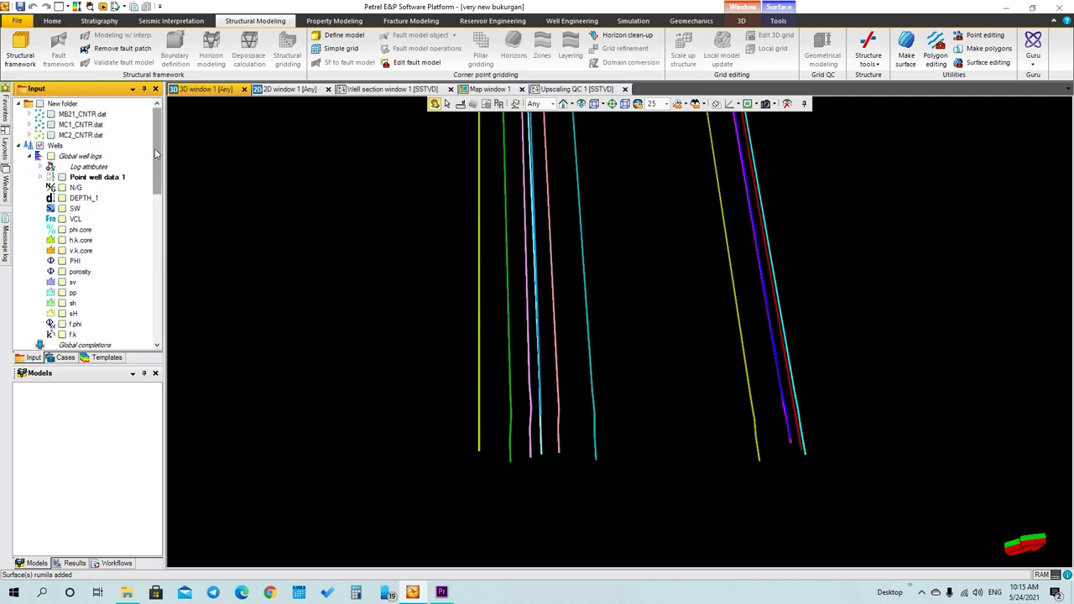
drag(155, 149, 134, 298)
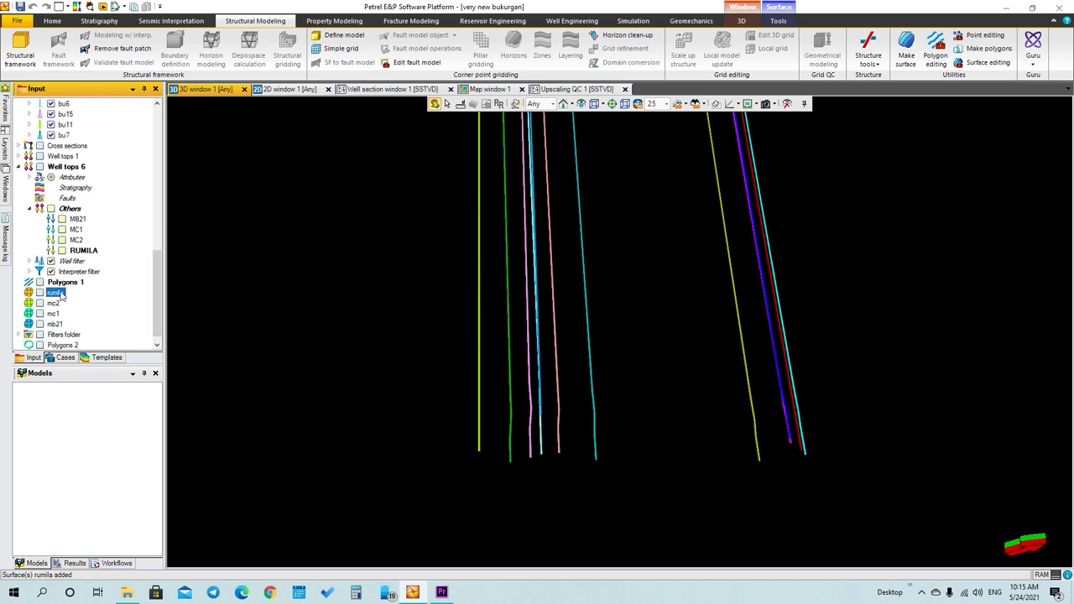
click(39, 282)
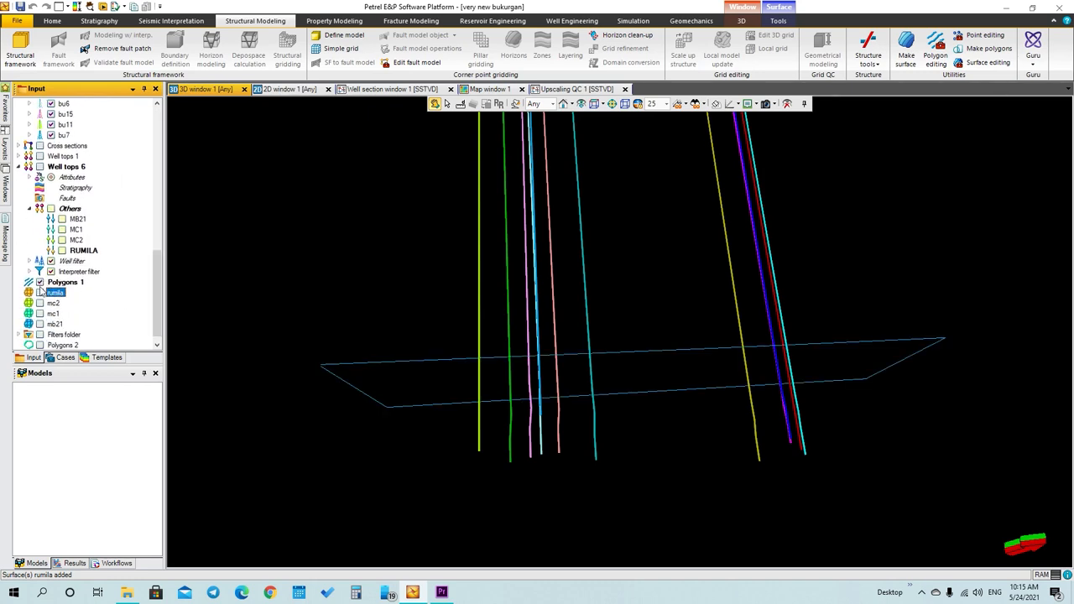
click(39, 292)
click(39, 303)
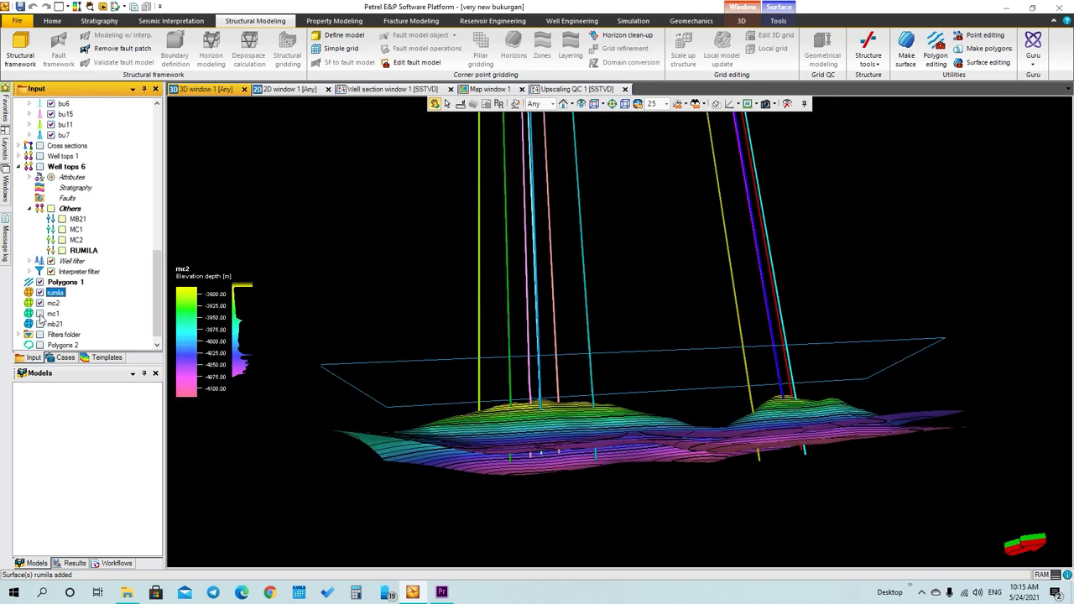
click(40, 313)
click(39, 324)
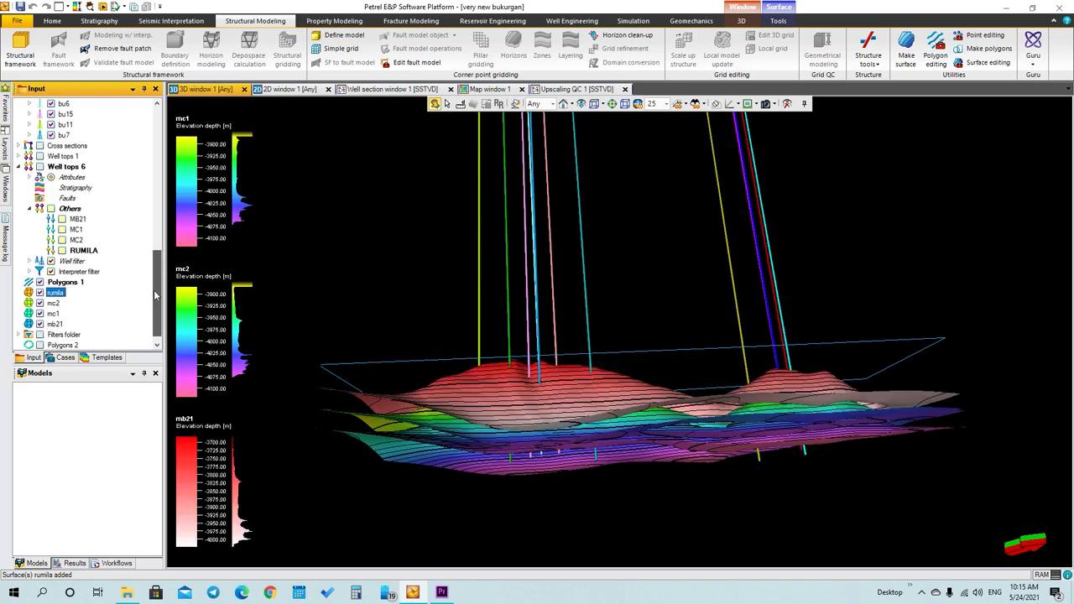
mouse_move(154, 300)
mouse_down()
mouse_move(158, 290)
mouse_move(153, 303)
mouse_up()
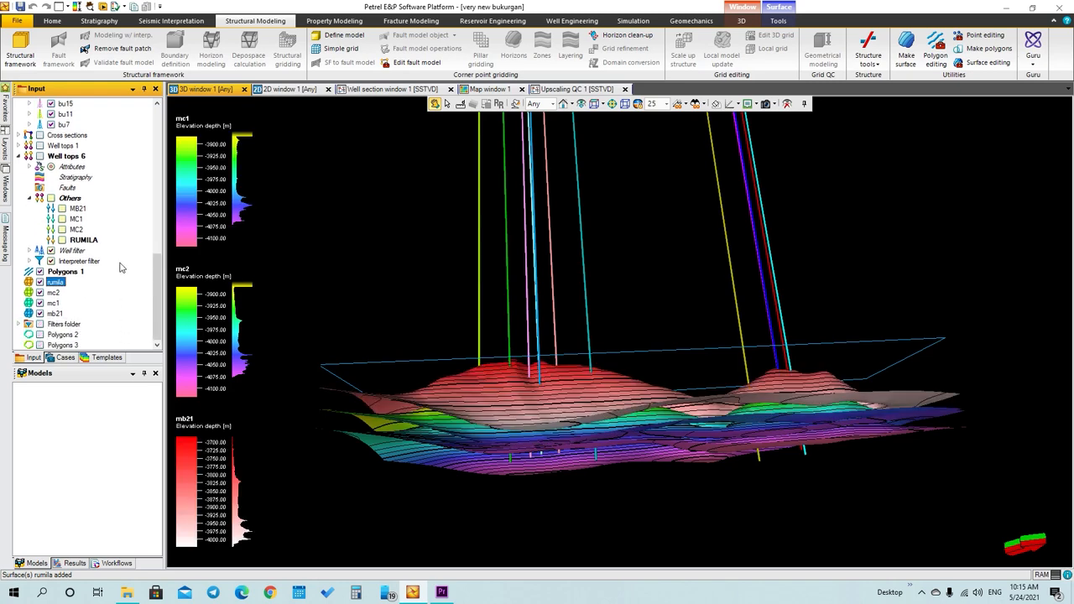
drag(514, 428, 474, 462)
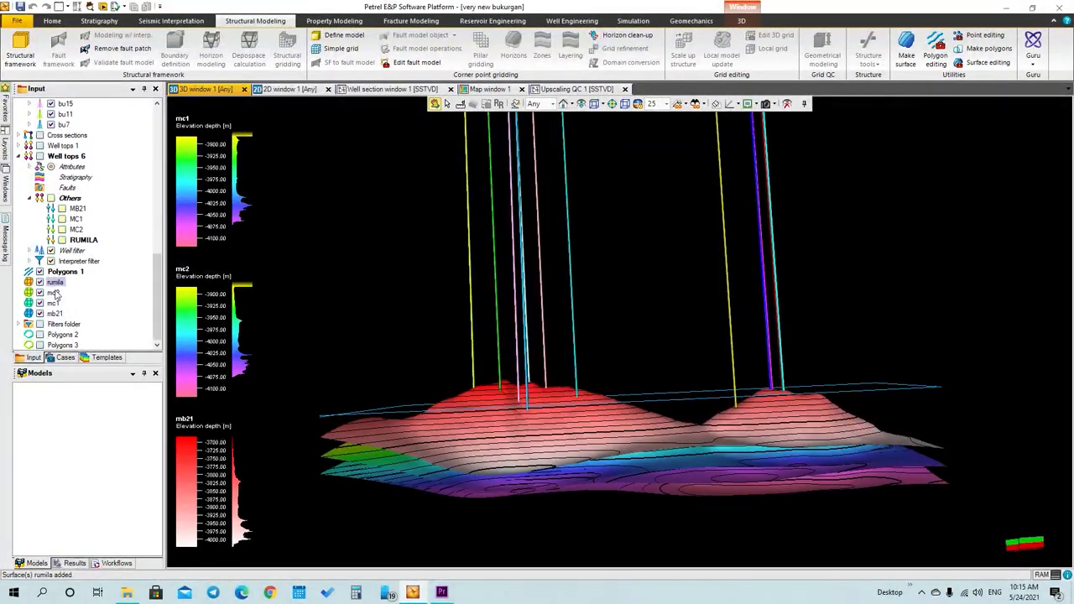
Hide the surfaces mb21, mc1, mc2 and rumila and Polygons 1, leaving only the wells displayed
click(40, 314)
click(39, 303)
click(39, 292)
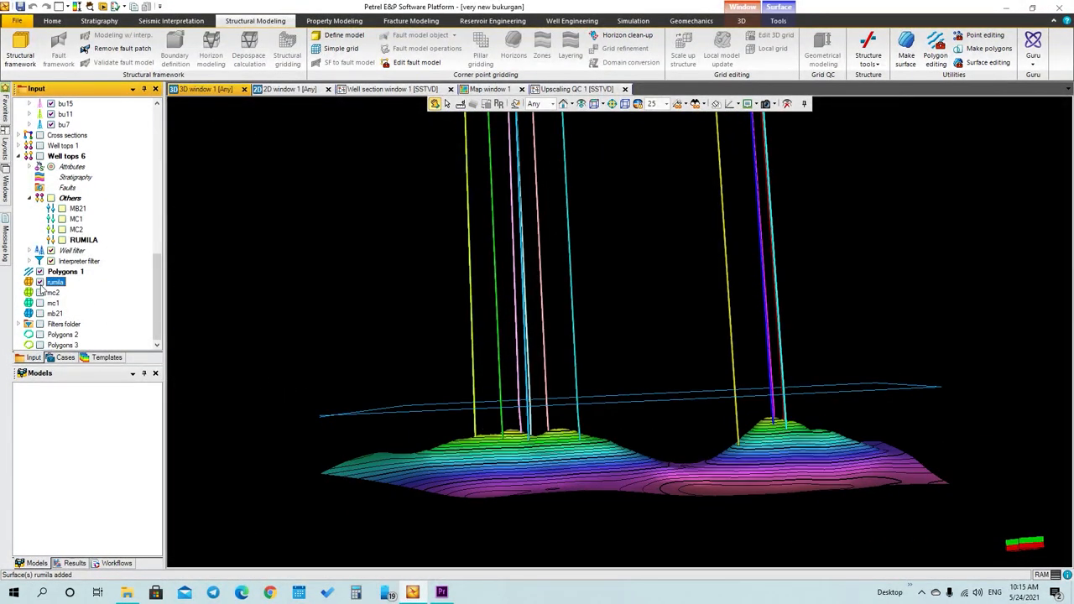
click(40, 282)
click(39, 272)
drag(746, 420, 549, 358)
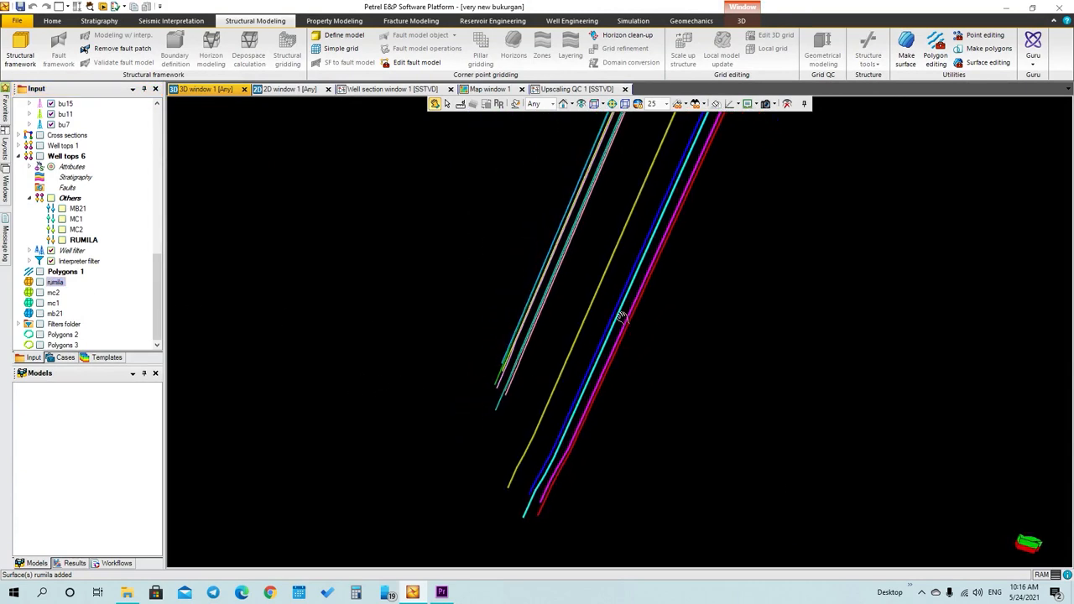
Set up a new simple grid with Insert surfaces as input data, adding mb21, mc1, mc2 and rumila in that order
click(349, 52)
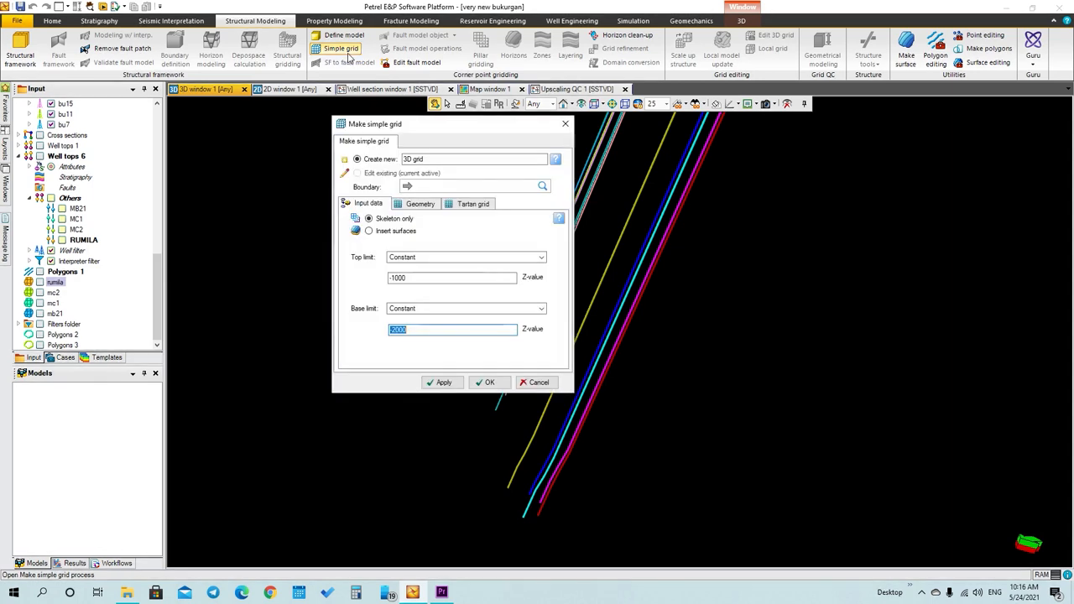
drag(401, 126, 396, 123)
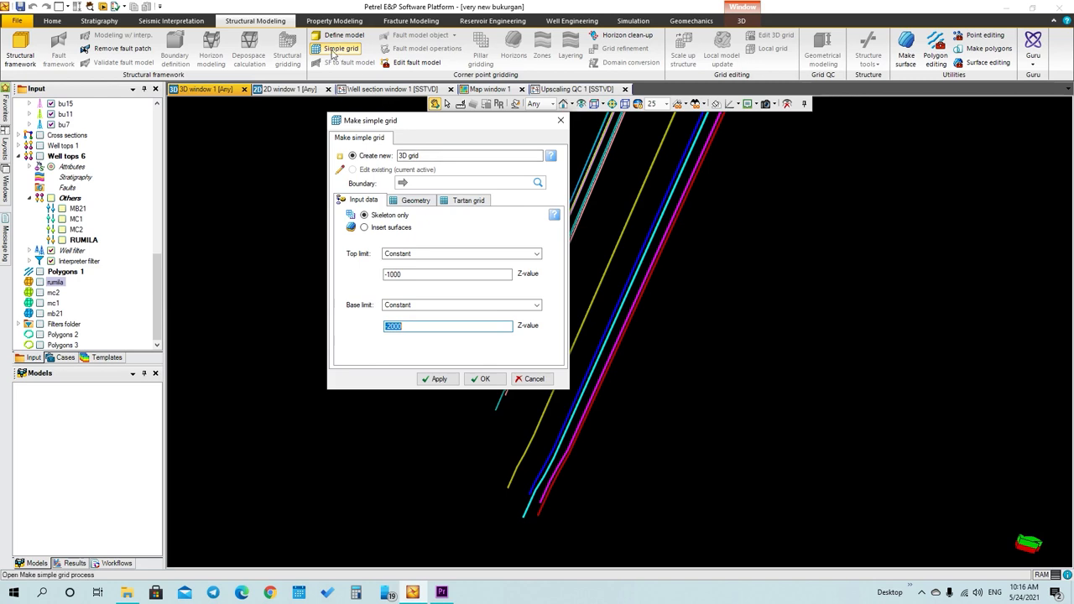
click(364, 228)
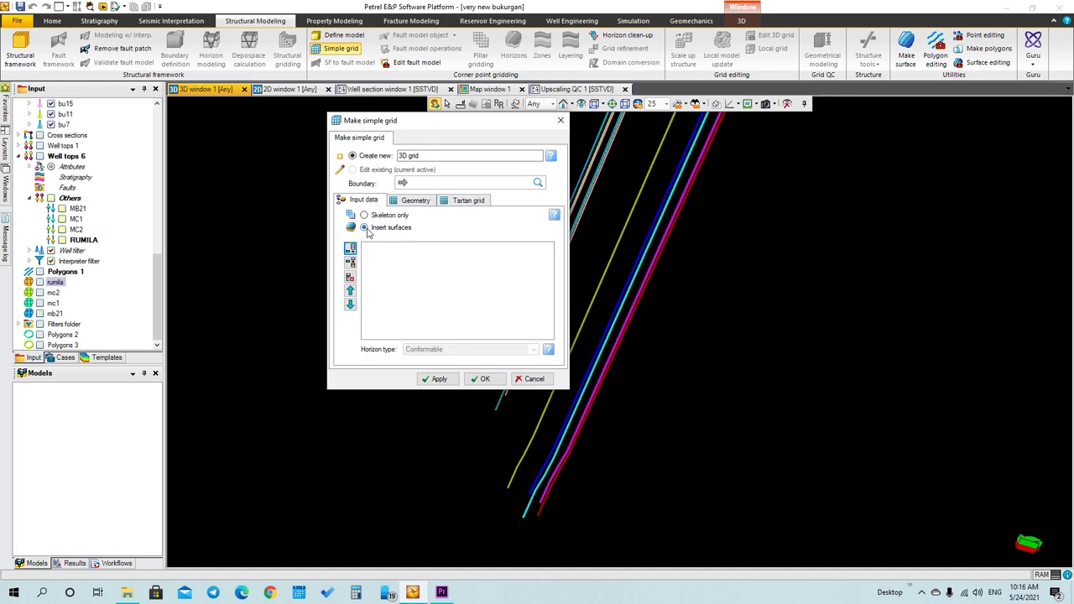
click(55, 313)
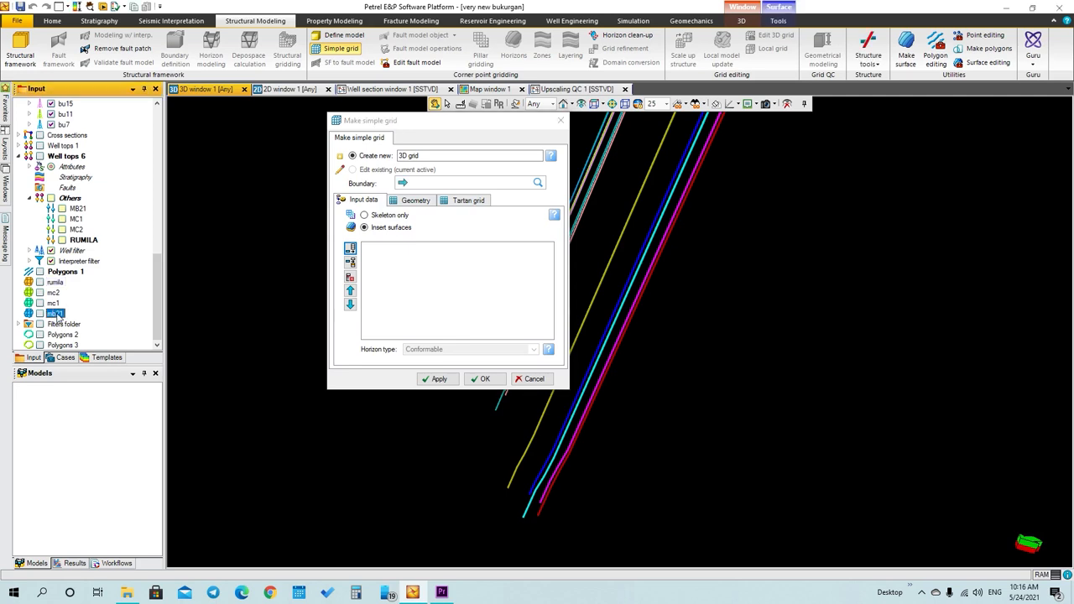
click(351, 249)
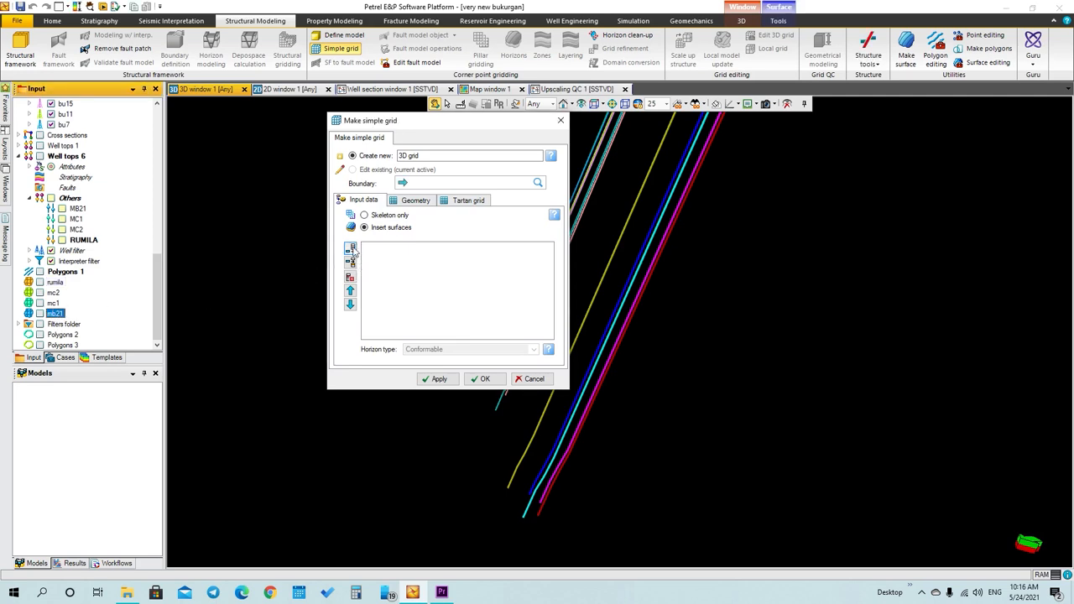
click(53, 303)
click(351, 250)
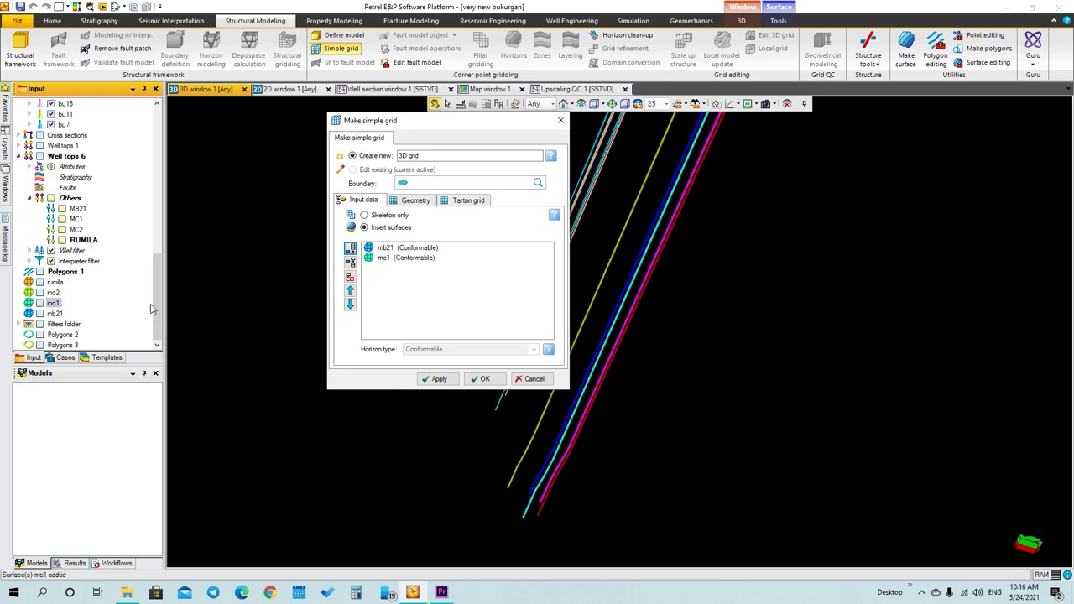
click(53, 292)
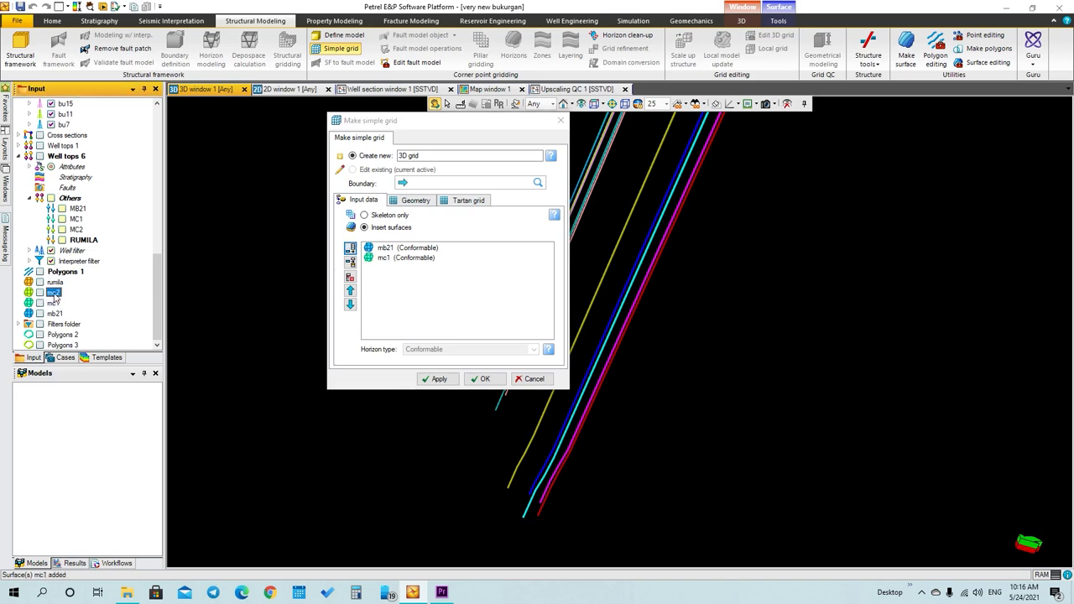
click(351, 249)
click(54, 282)
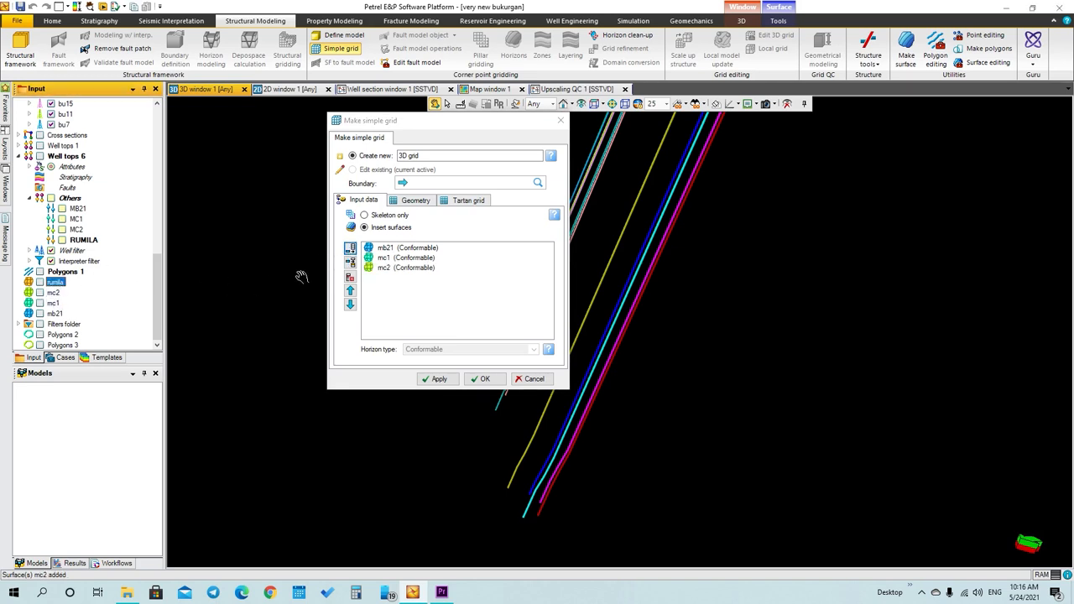
click(350, 251)
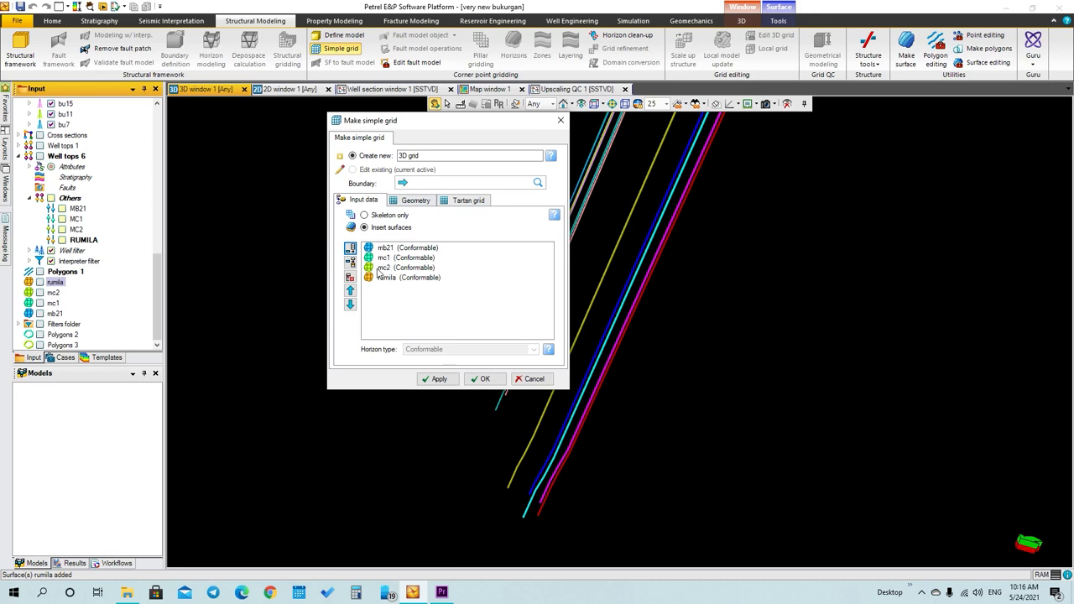
Take the simple grid's user-defined geometry limits from Polygons 1
click(412, 203)
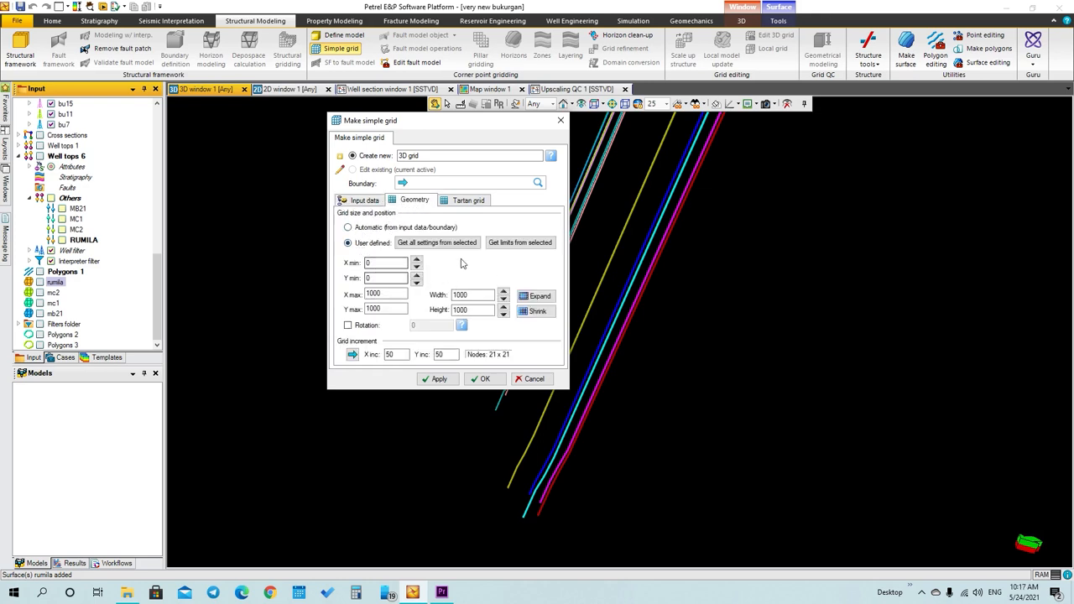
click(70, 273)
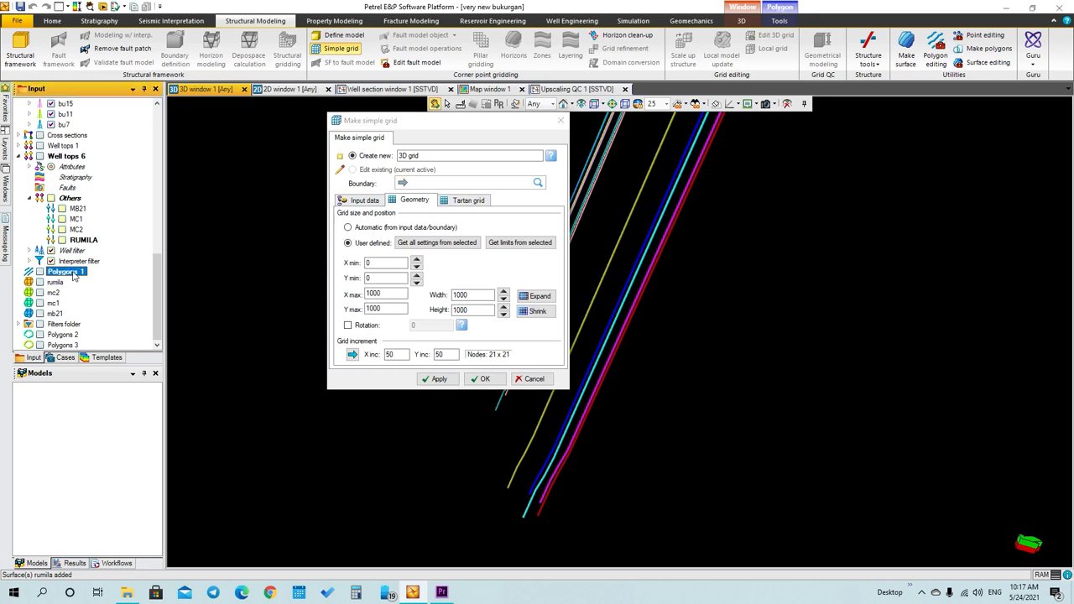
click(513, 243)
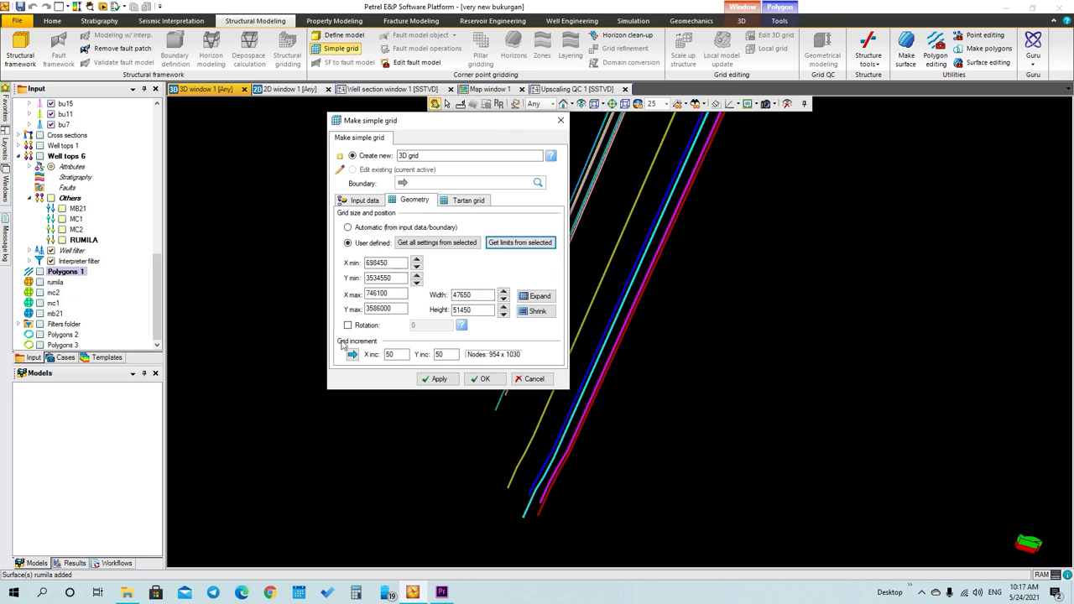
Try a different grid increment for the simple grid and return both the X and Y increments to 50
click(403, 356)
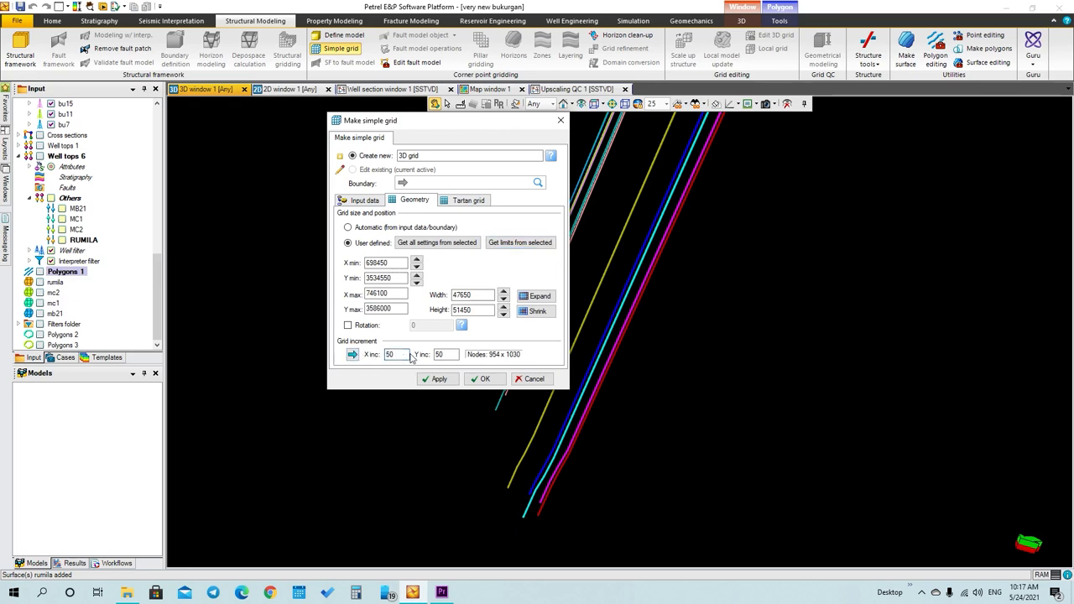
key(Tab)
text(0)
click(449, 357)
click(408, 358)
click(406, 355)
key(BackSpace)
click(458, 355)
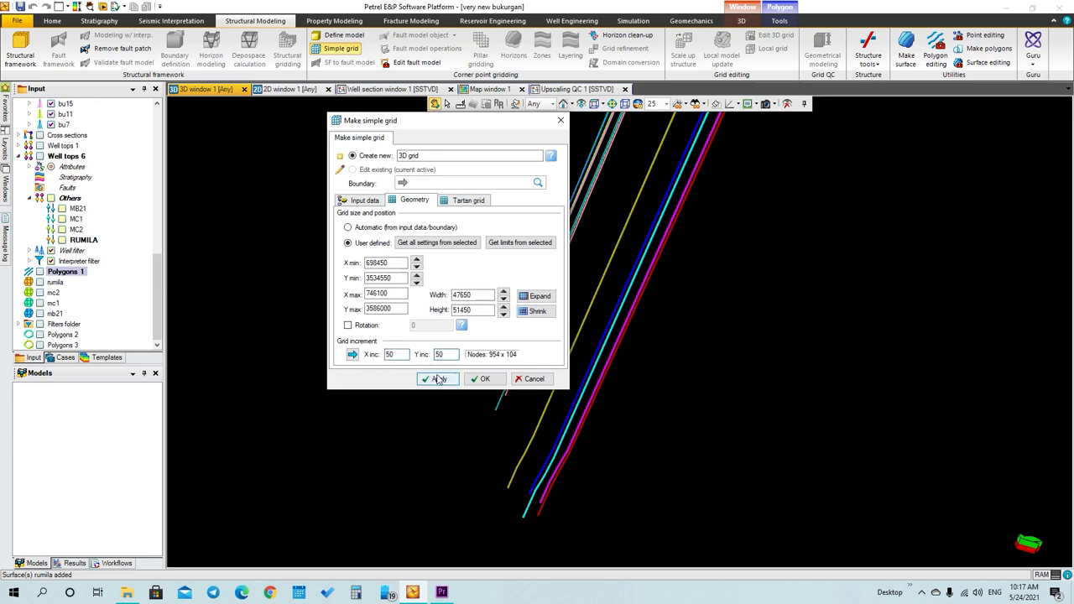
Create the new 3D grid from the simple grid settings and close the setup dialog
click(438, 380)
click(445, 381)
click(485, 379)
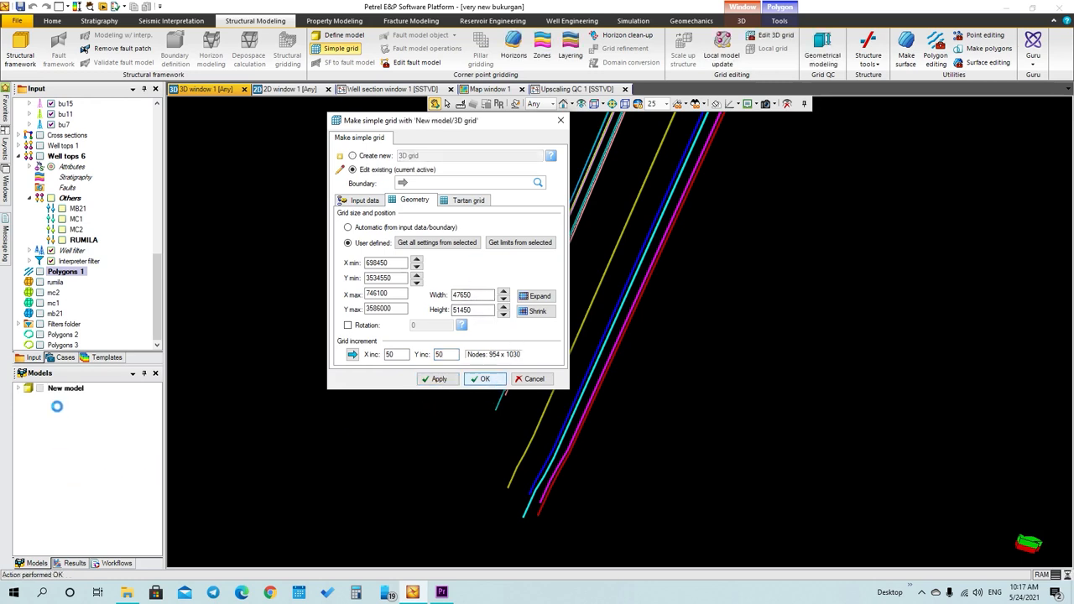
Display the skeleton of the new model's 3D grid and inspect its layers against the wells from several angles
click(18, 388)
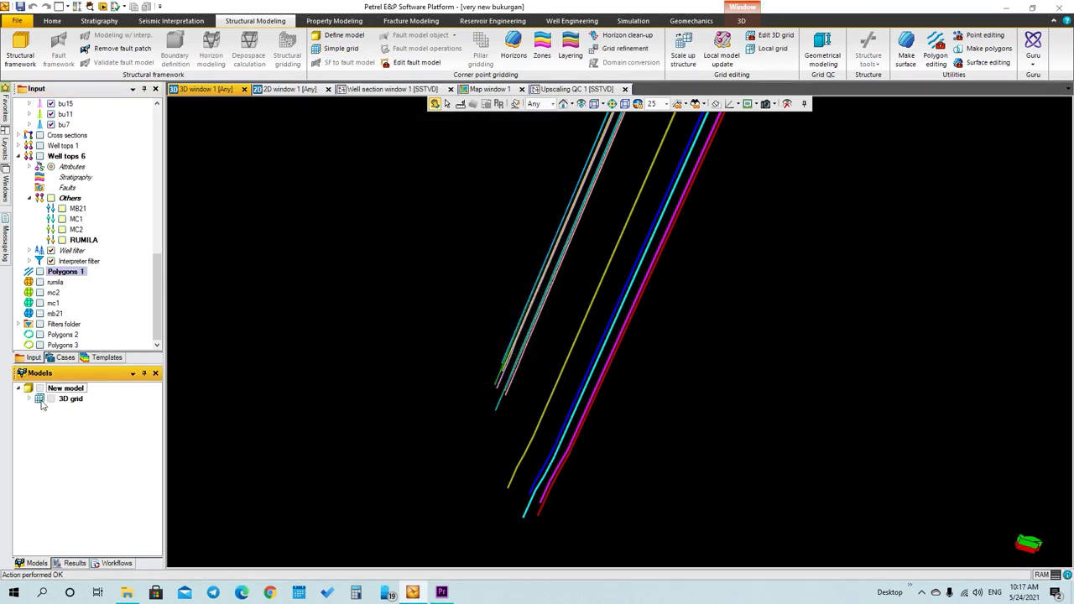
click(30, 399)
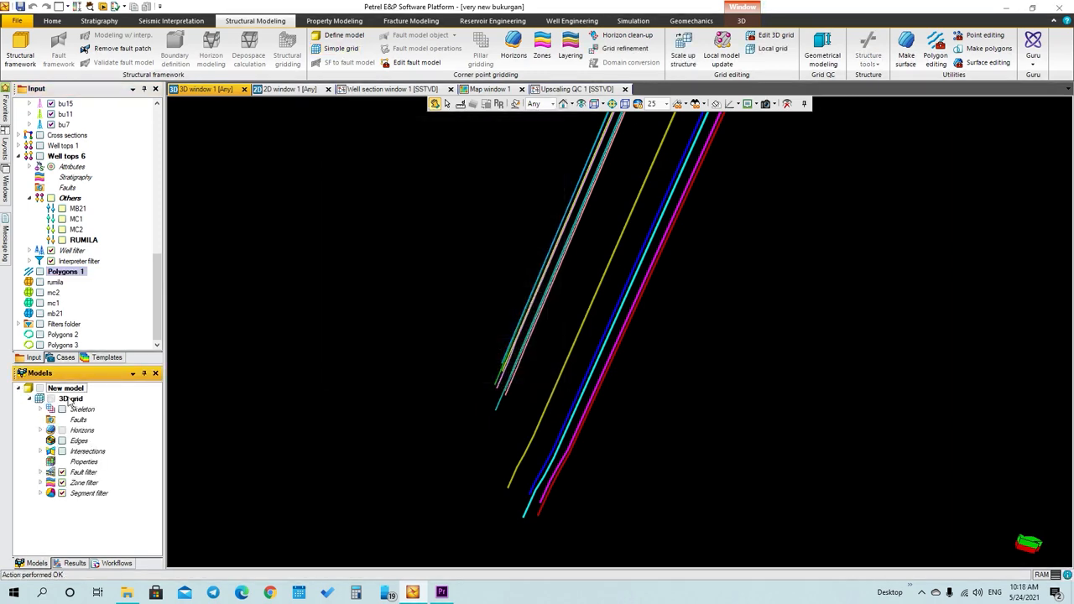
click(61, 410)
drag(457, 385, 460, 452)
scroll(460, 453, up, 5)
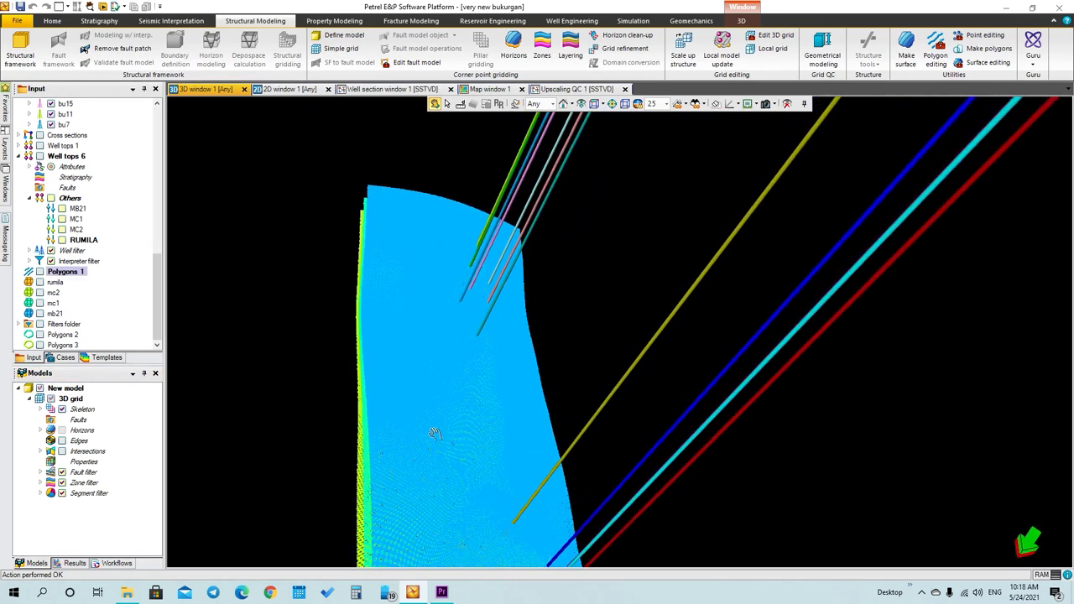
scroll(394, 417, up, 5)
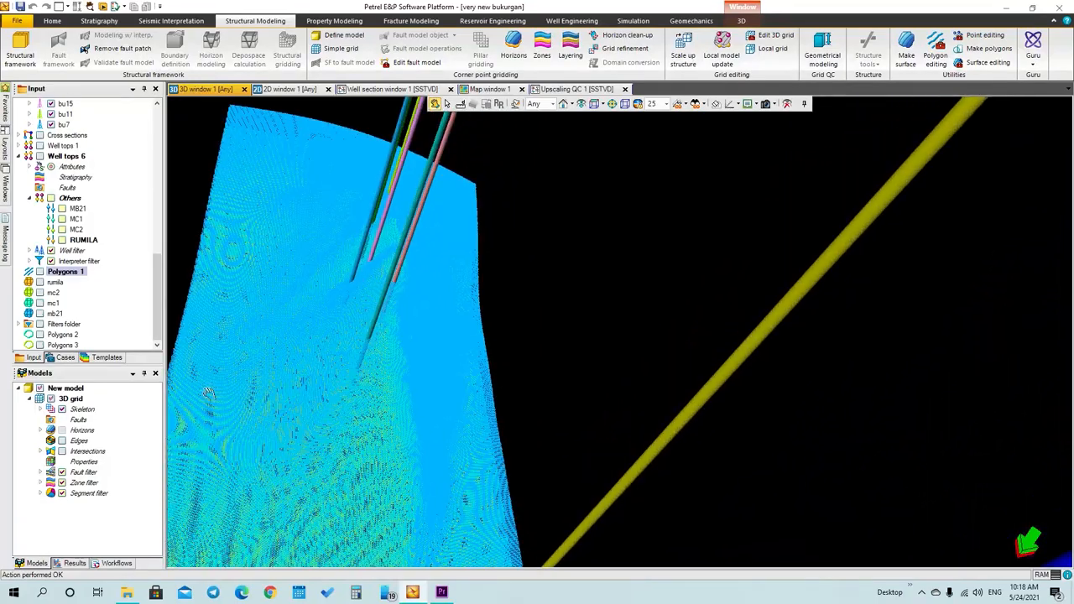
drag(253, 387, 546, 418)
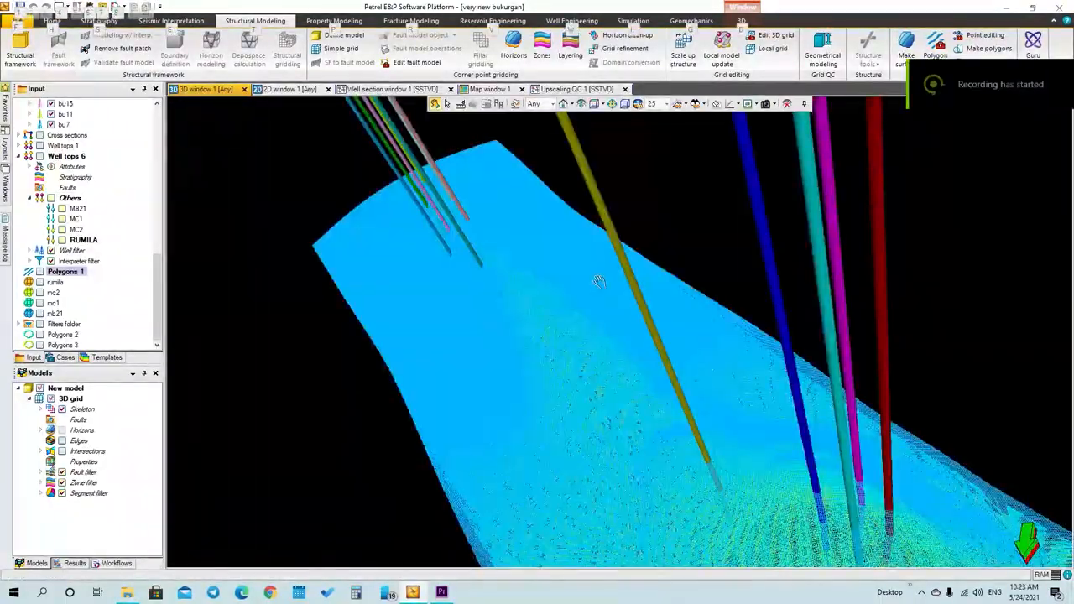
drag(746, 407, 688, 237)
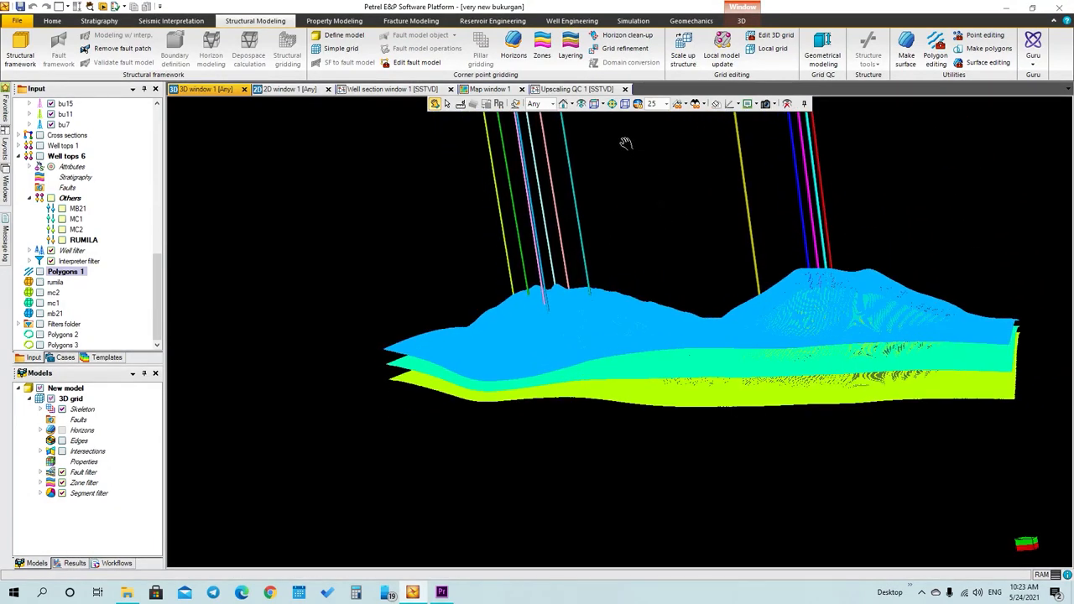
Start Make horizons for the 3D grid and remove the existing mb21, mc1, mc2 and rumila horizons from the table
click(515, 51)
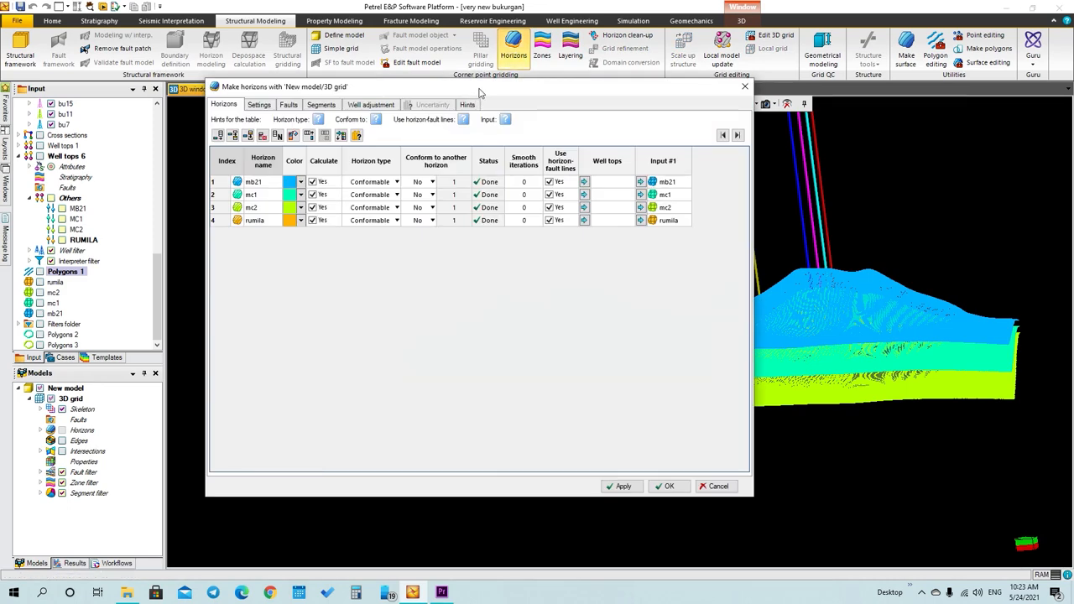
drag(481, 92, 635, 97)
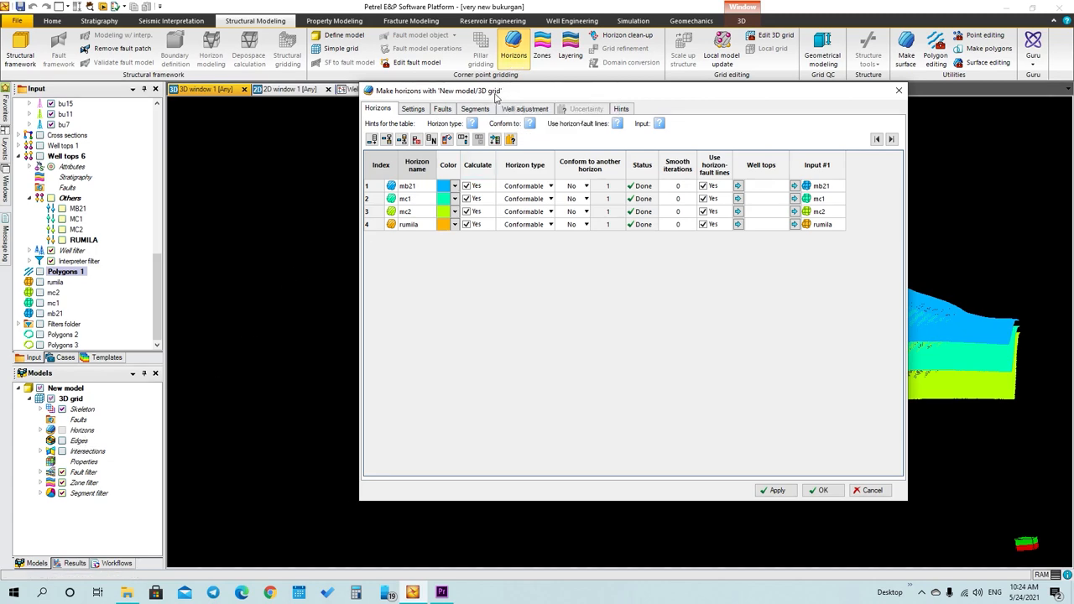
drag(496, 98, 391, 104)
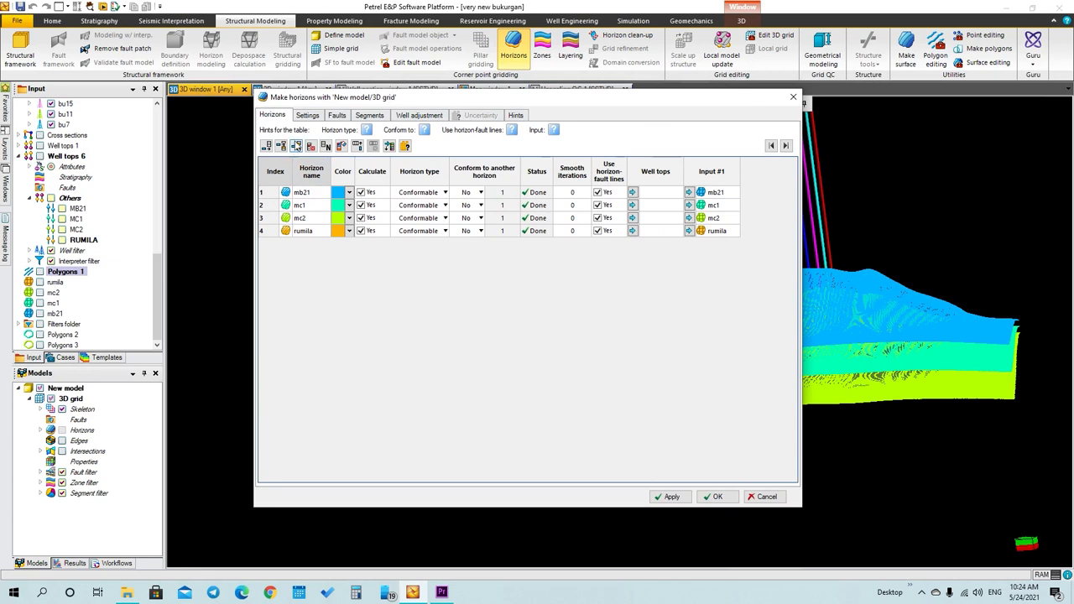
click(311, 146)
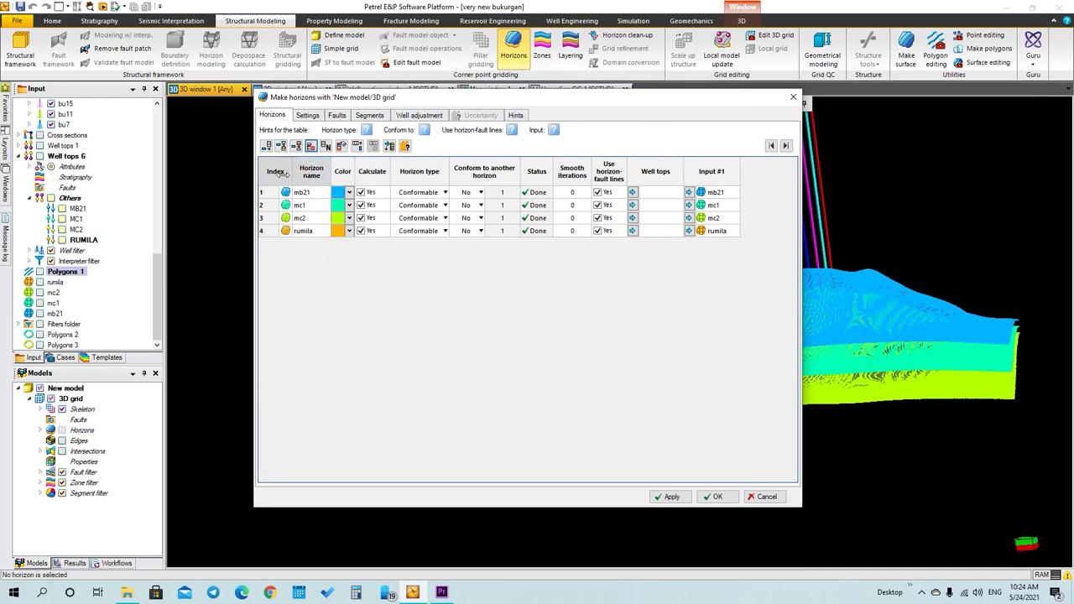
click(282, 172)
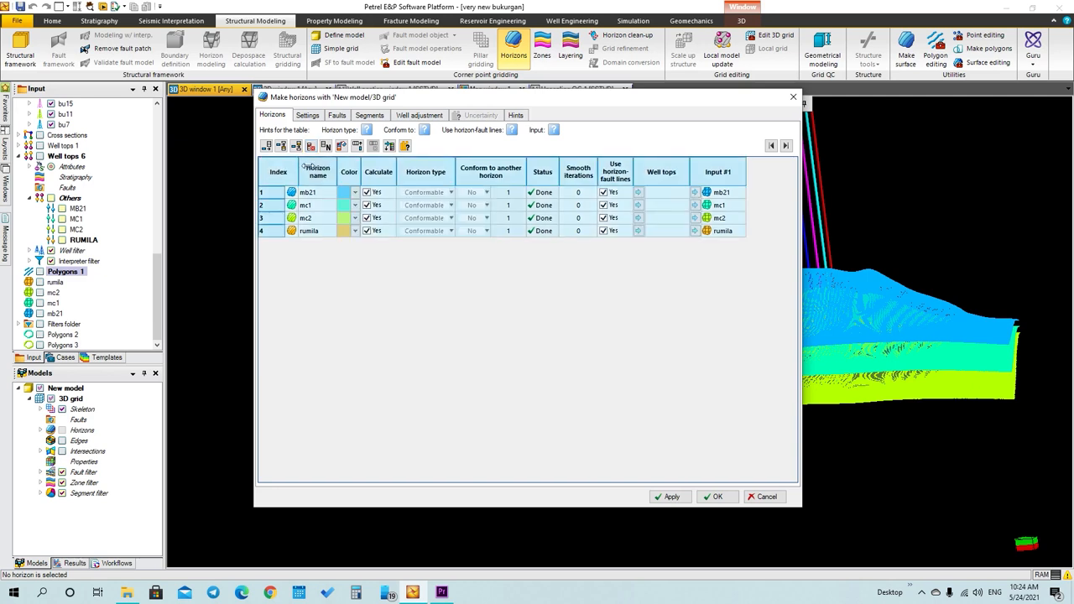
click(311, 147)
Append four new horizons to the emptied Make horizons table
click(266, 146)
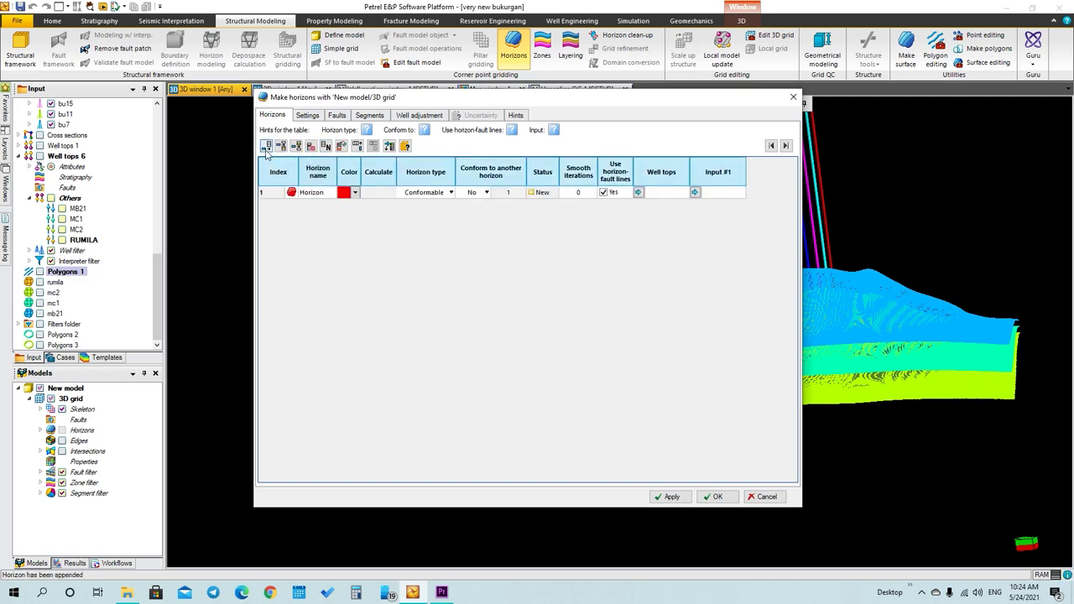
click(266, 146)
click(266, 146)
click(266, 146)
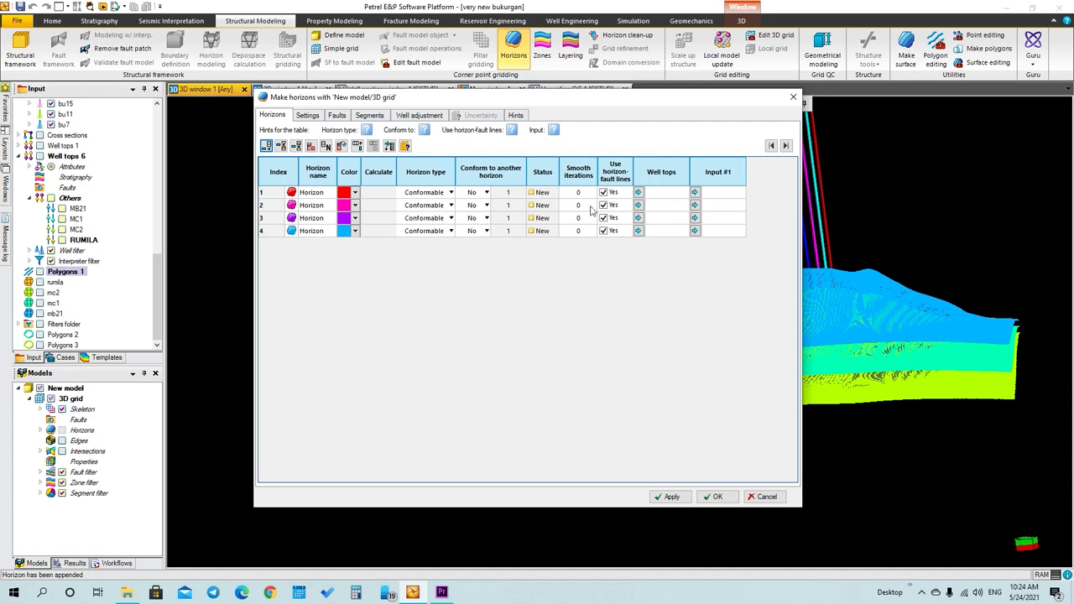
Assign the Well tops 6 picks MB21, MC1, MC2 and RUMILA, in that order, as well tops of horizons 1 to 4
click(79, 209)
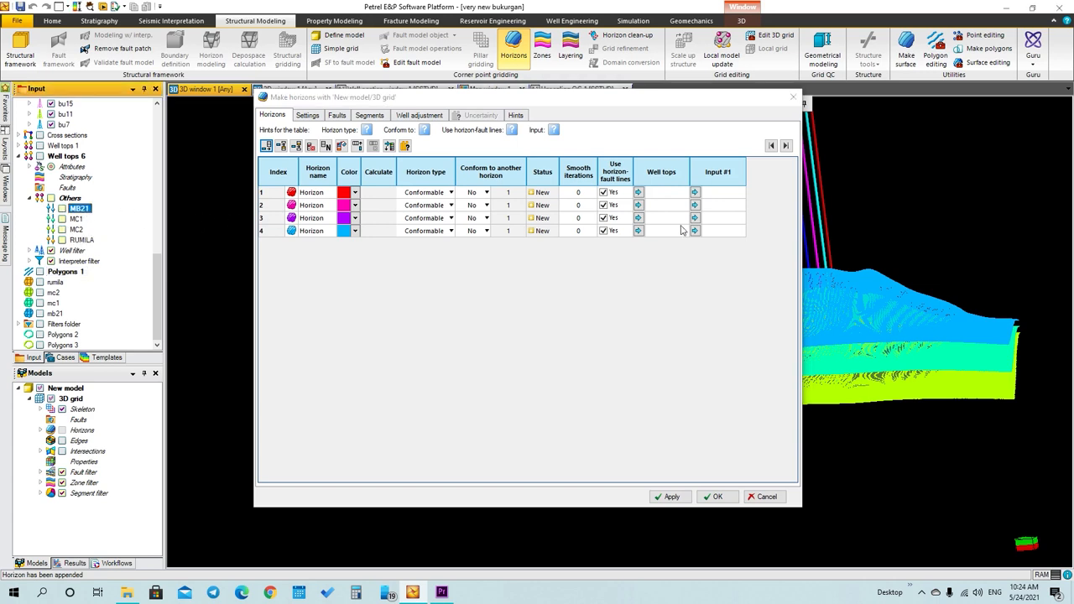
click(639, 192)
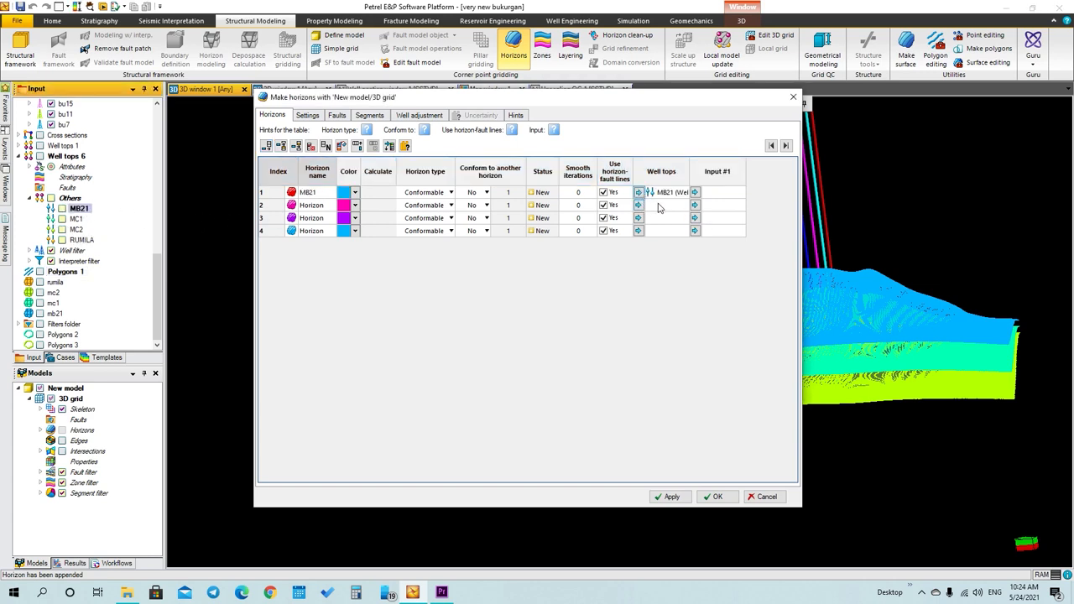
click(77, 219)
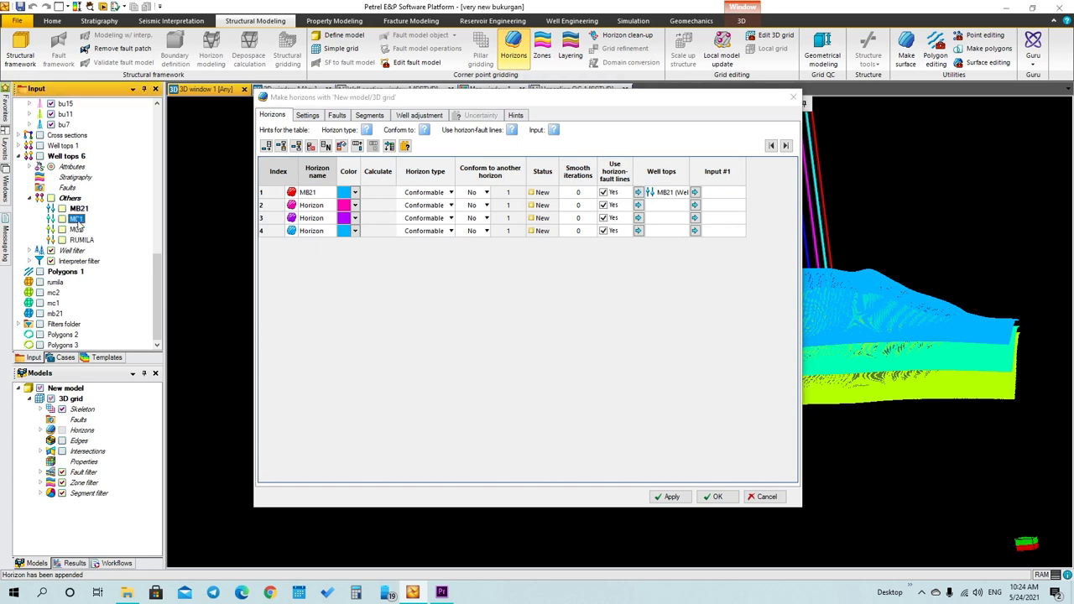
click(638, 205)
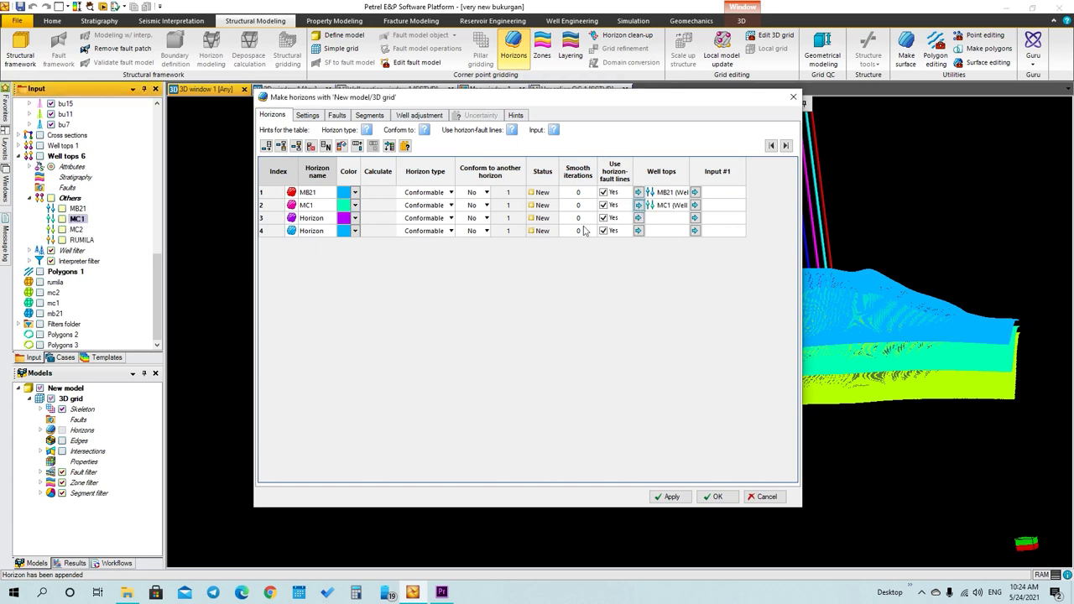
click(77, 229)
click(638, 218)
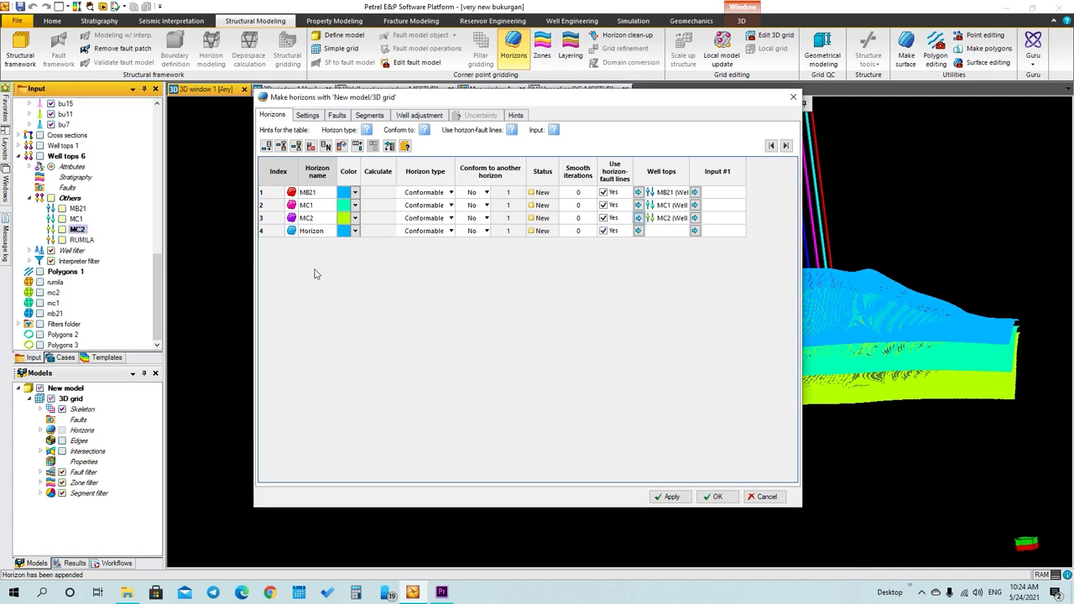
click(82, 240)
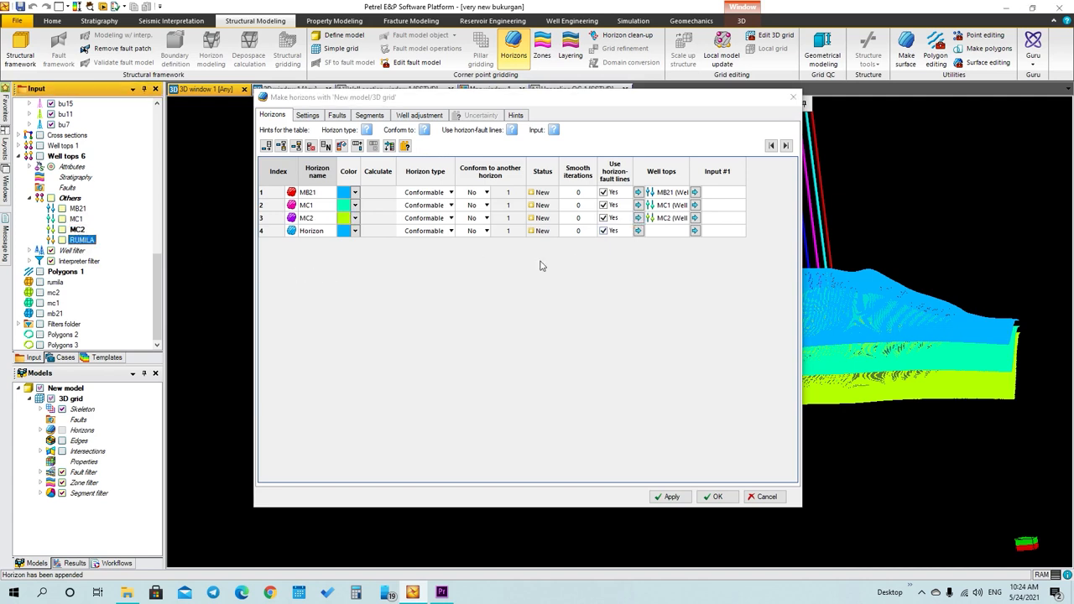
click(638, 231)
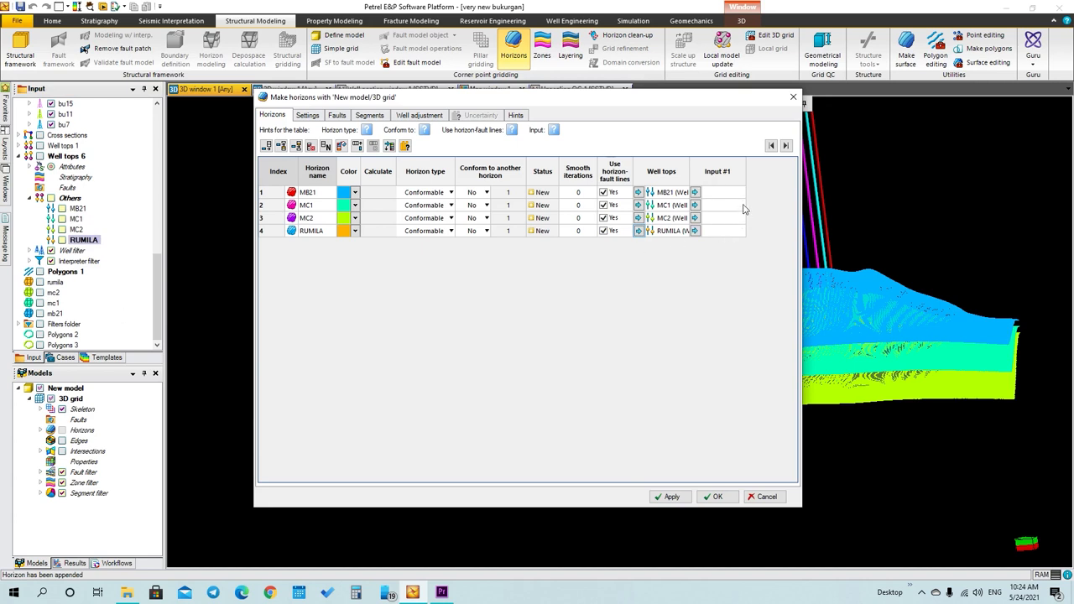
Assign the surfaces mb21, mc1, mc2 and rumila as Input #1 of their matching horizons and generate the horizons
click(55, 314)
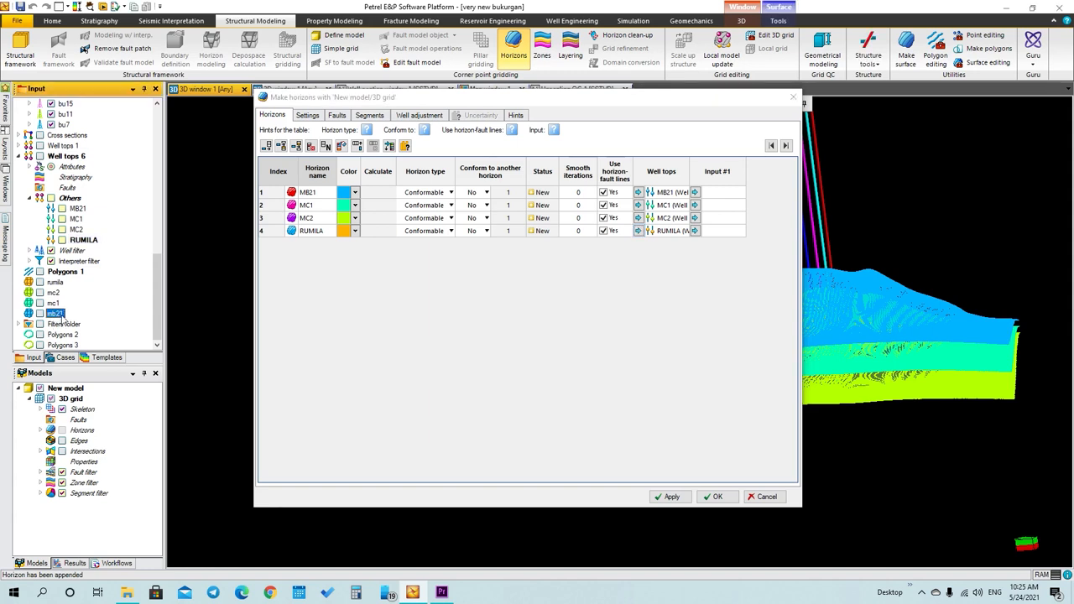
click(695, 192)
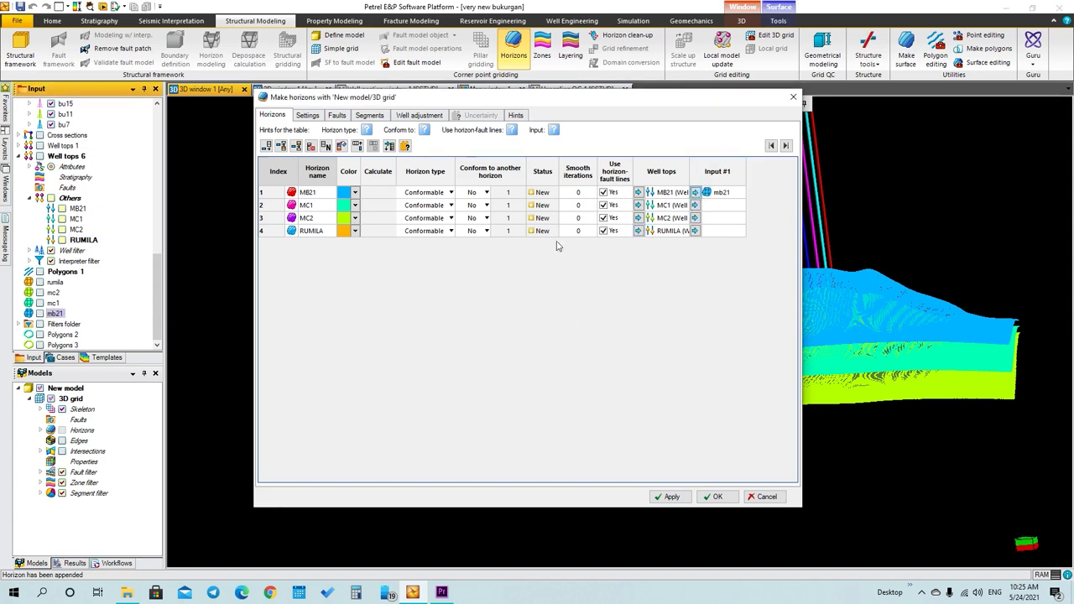
click(56, 303)
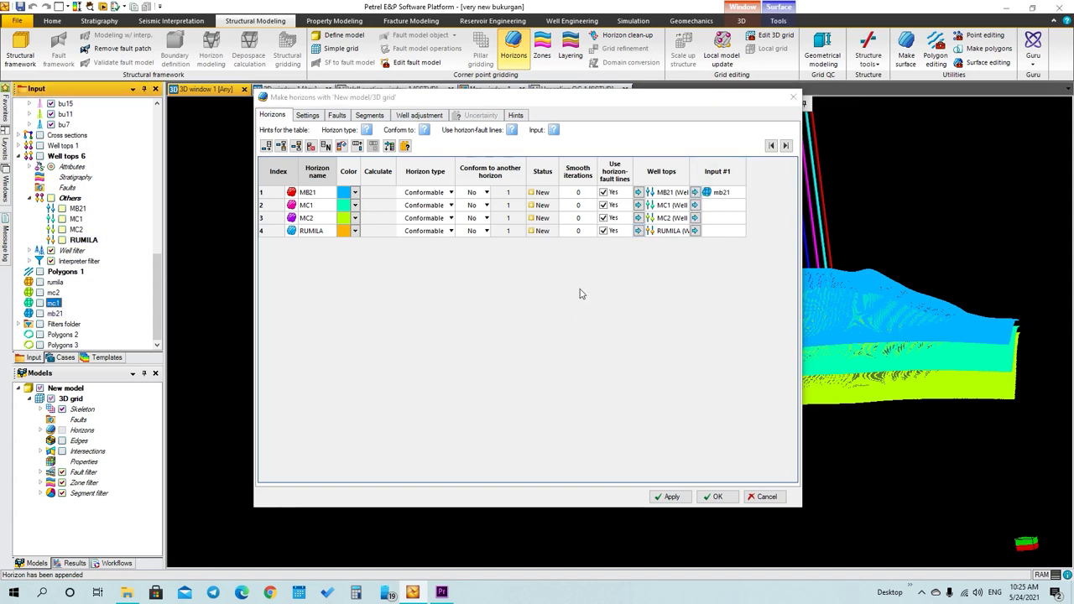
click(695, 206)
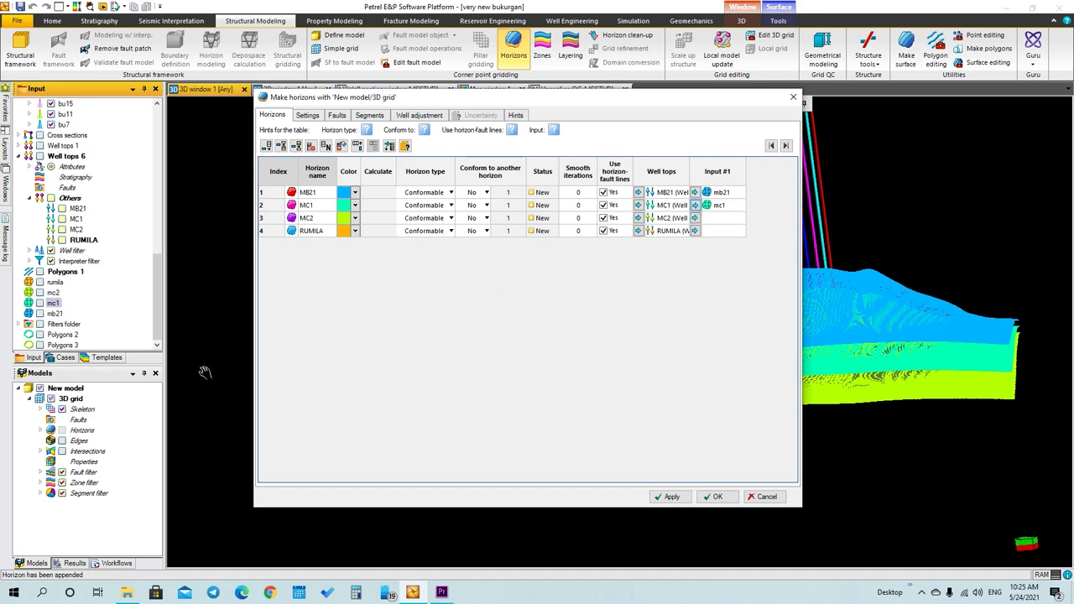
click(54, 292)
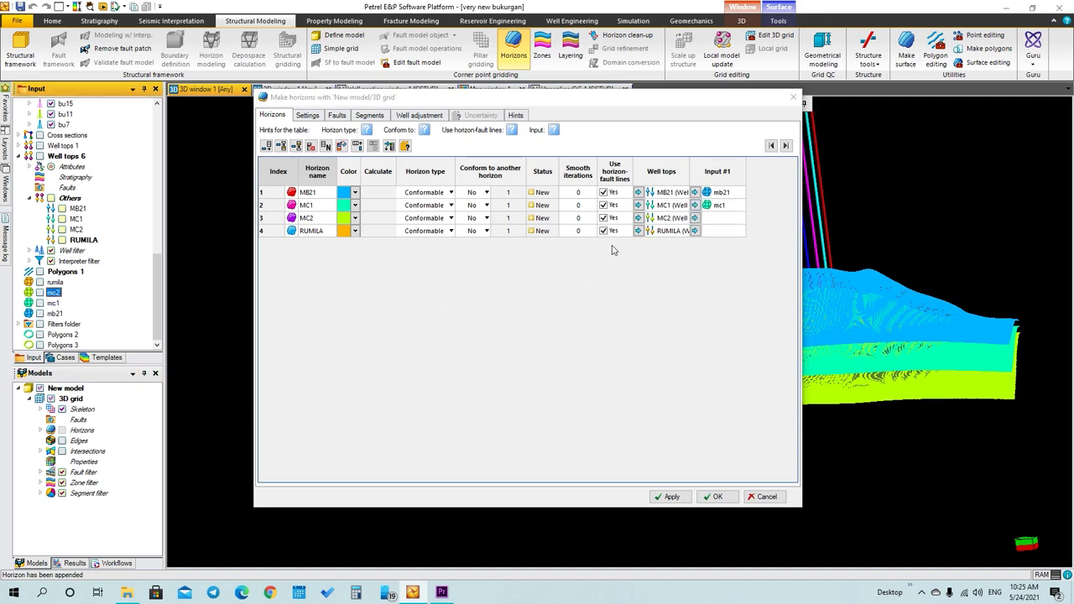
click(695, 218)
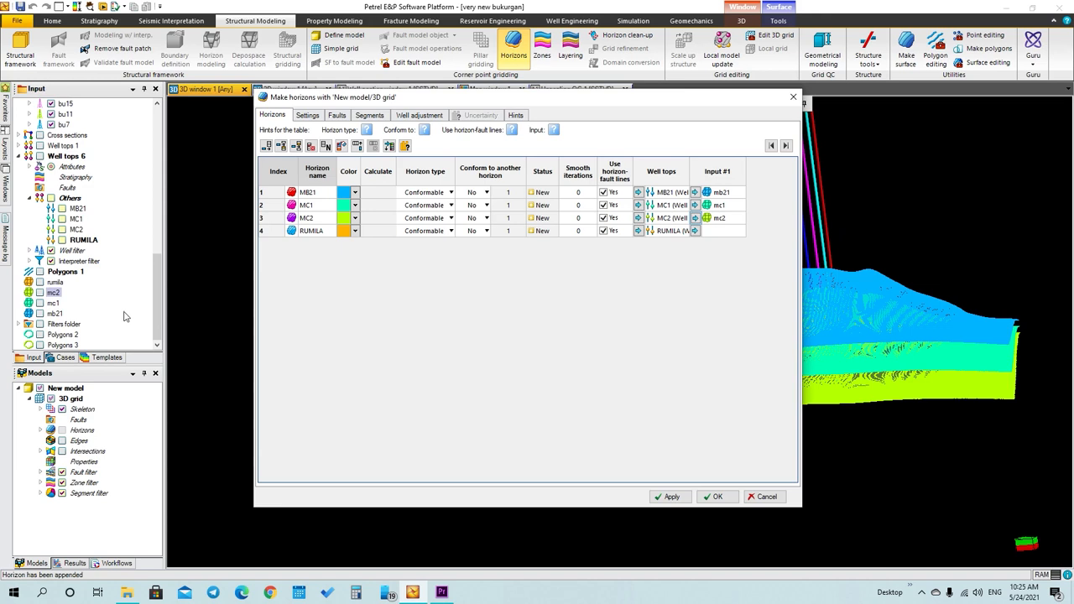
click(55, 283)
click(695, 231)
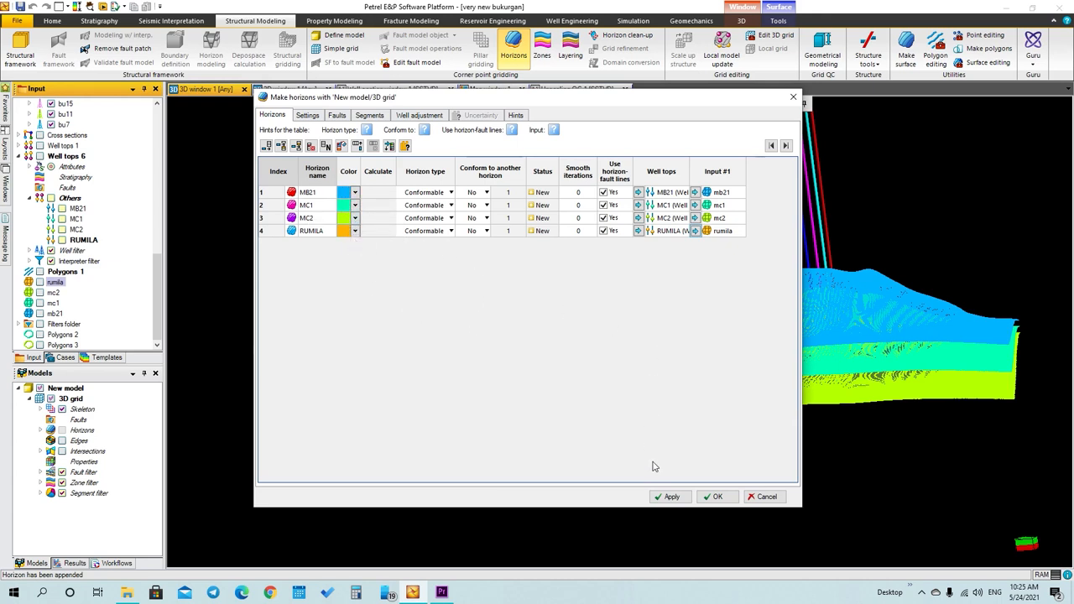
click(680, 497)
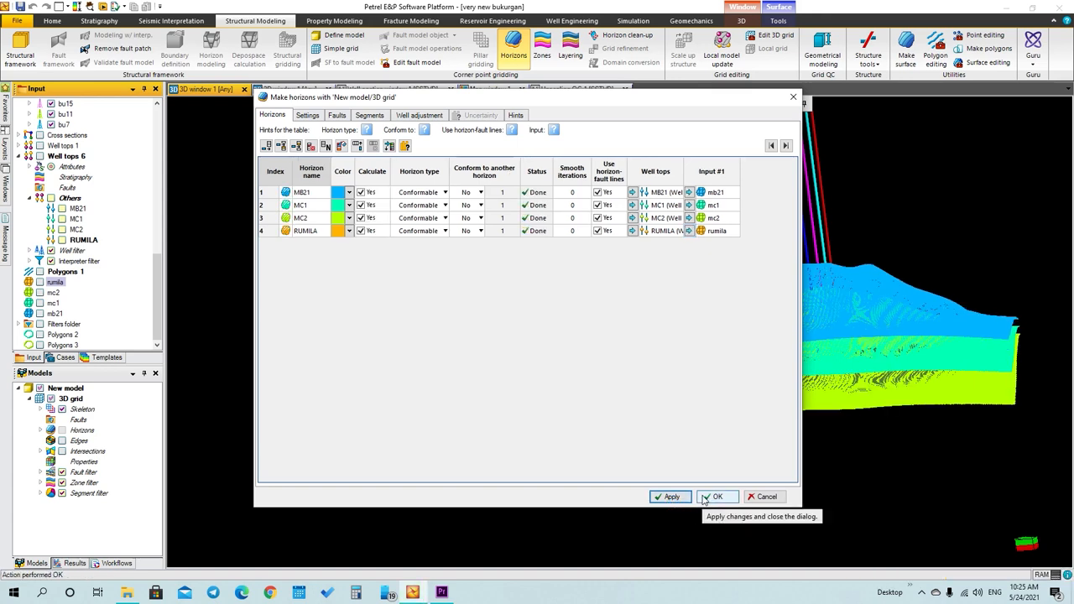
click(712, 497)
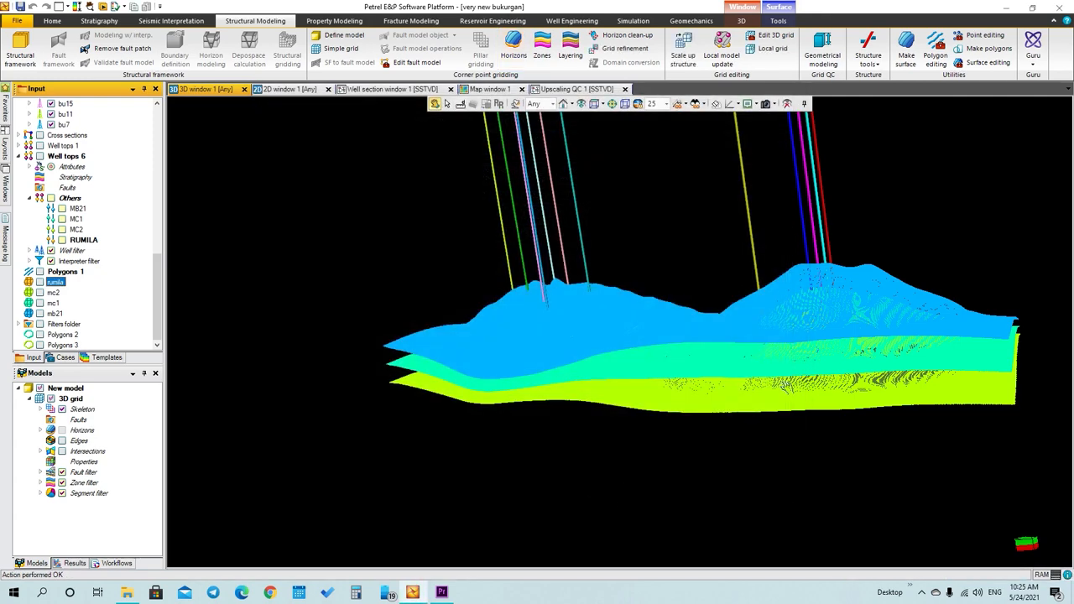
Display the 3D grid's edges along with the skeleton and inspect the model from the side
drag(787, 387, 544, 310)
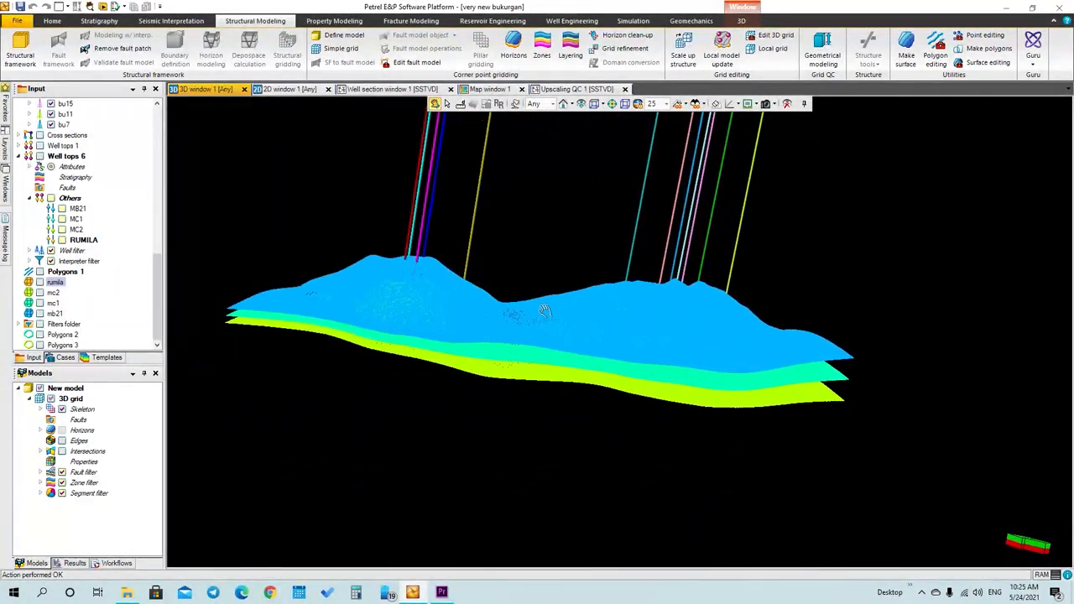
click(61, 441)
drag(665, 407, 534, 388)
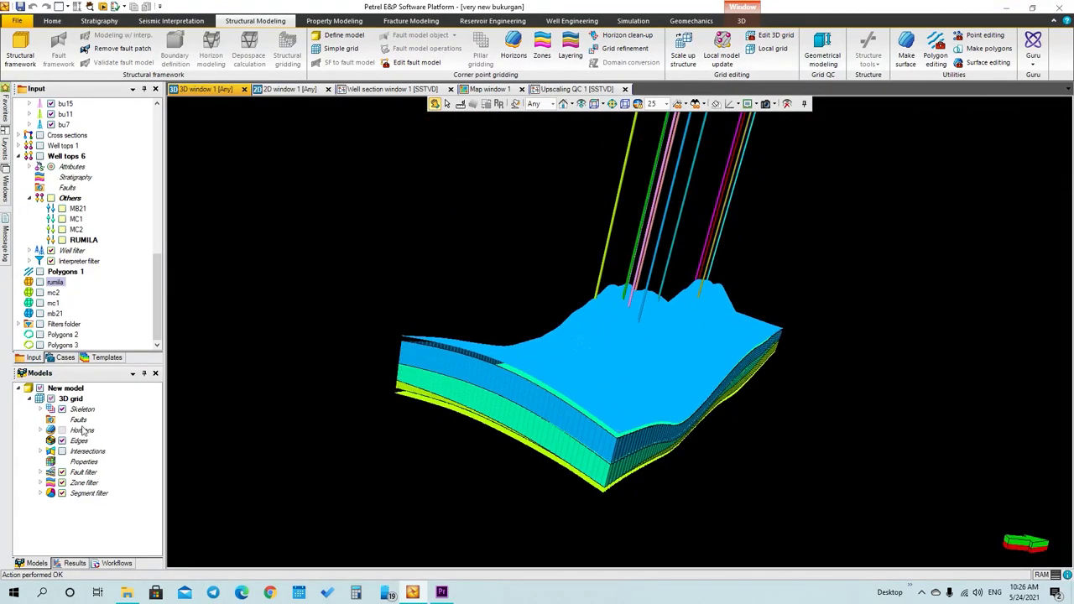
Display the MB21, MC1, MC2 and RUMILA horizons of the 3D grid and inspect them from the side
click(40, 430)
click(73, 441)
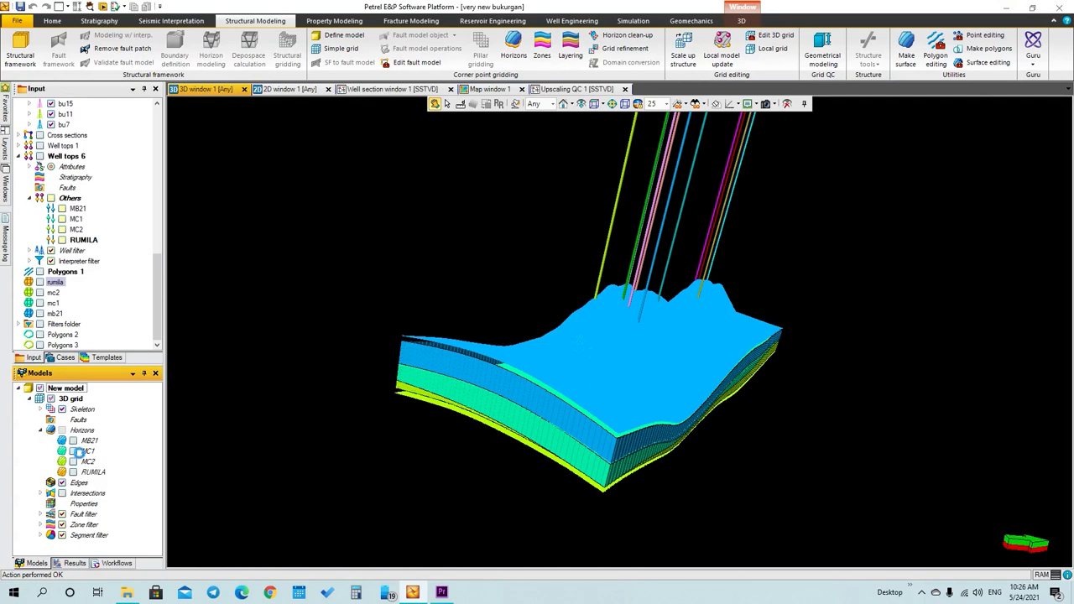
click(73, 451)
click(73, 461)
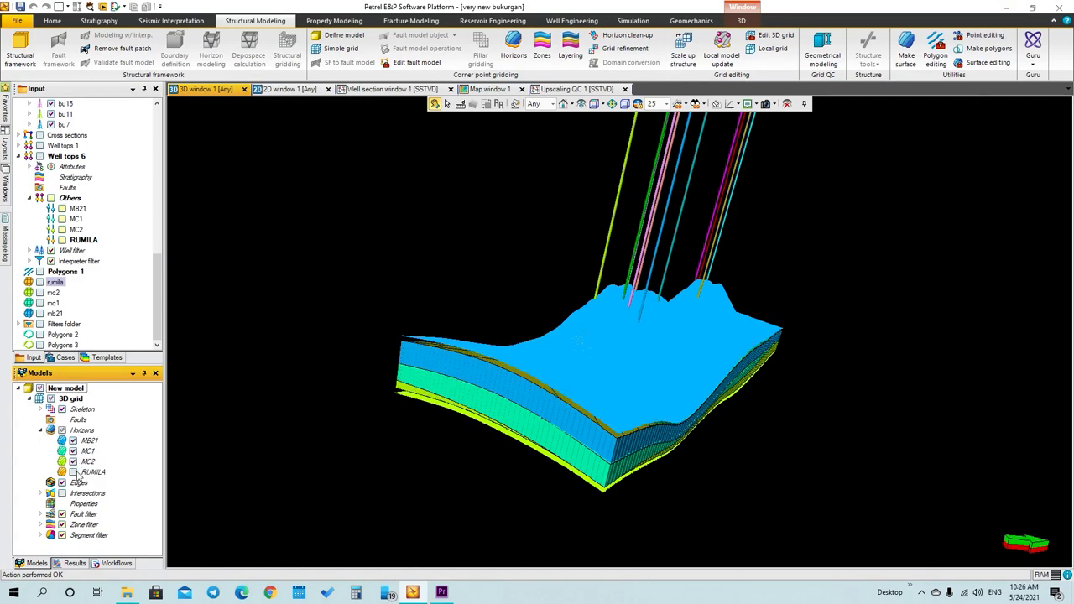
click(74, 472)
drag(684, 444, 613, 401)
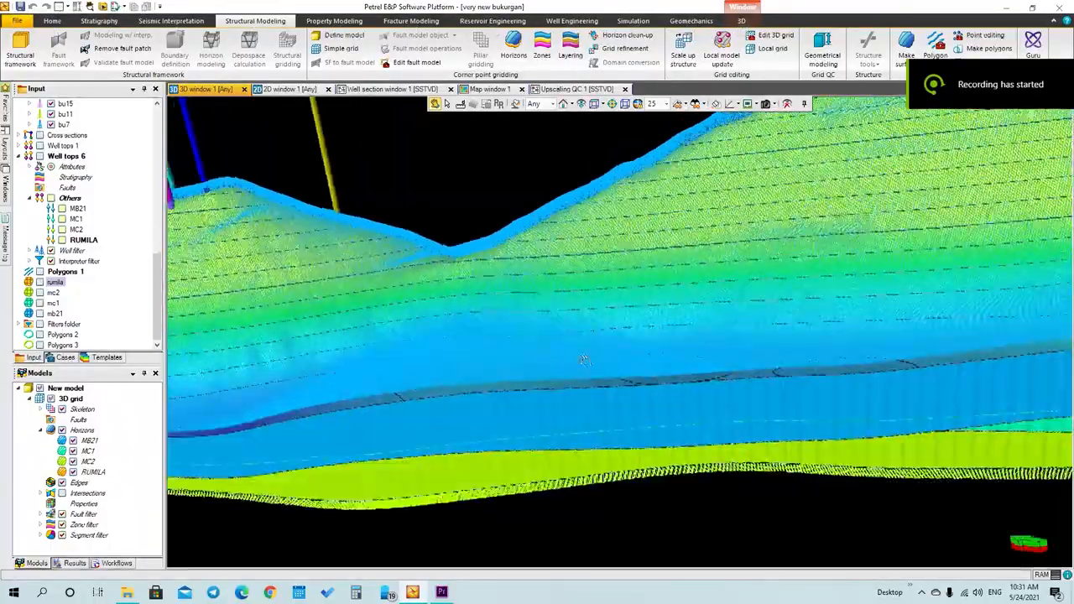
drag(585, 359, 607, 295)
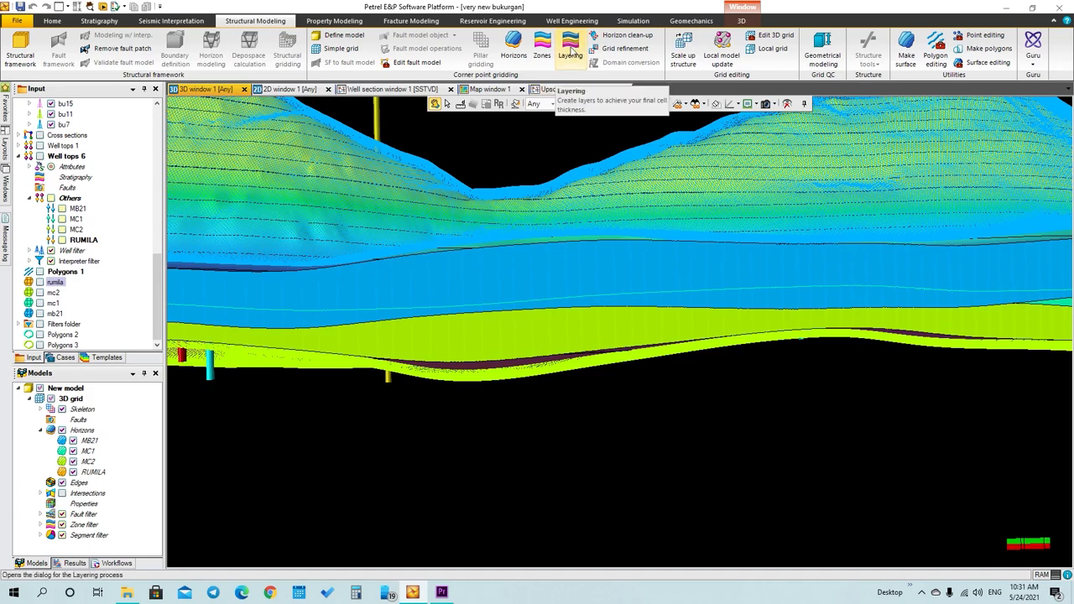
Open the Layering process for the 3D grid and automatically recolour its three zones with contrasting cyan, blue and magenta
click(572, 53)
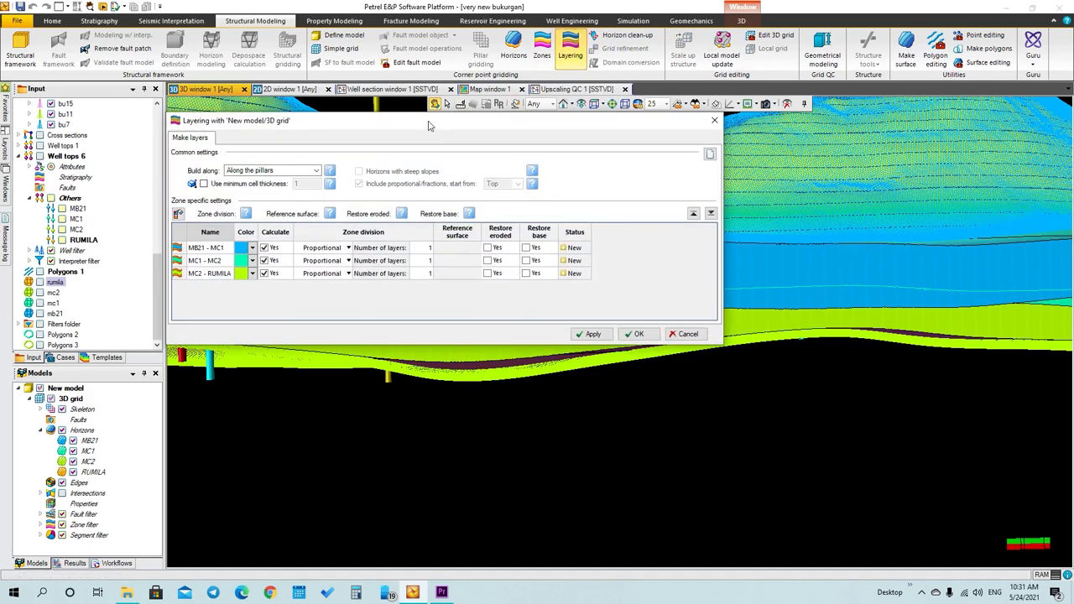
drag(429, 125, 471, 115)
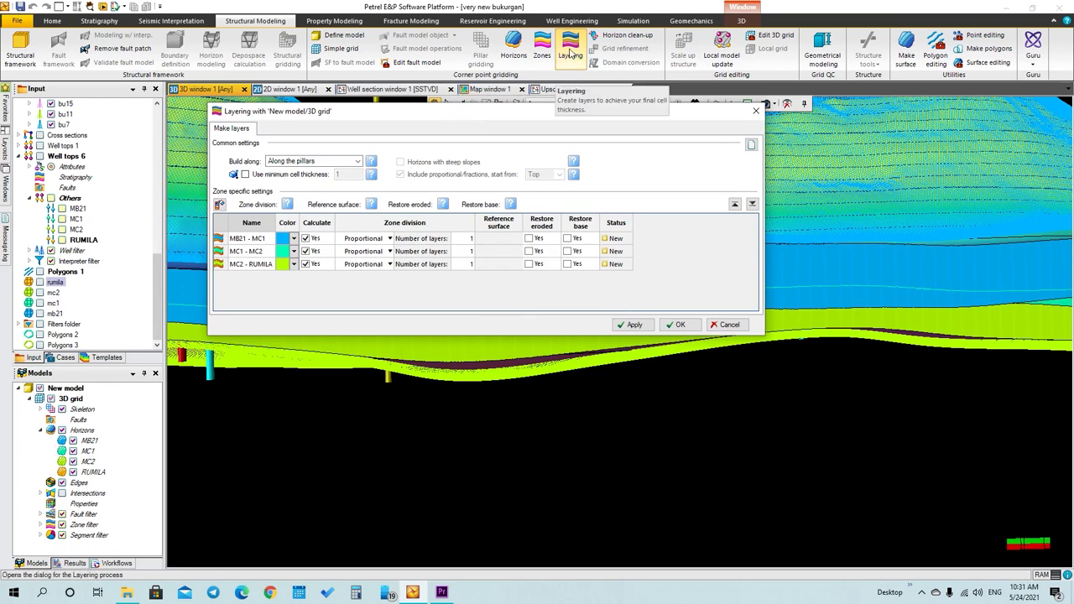
drag(464, 115, 520, 114)
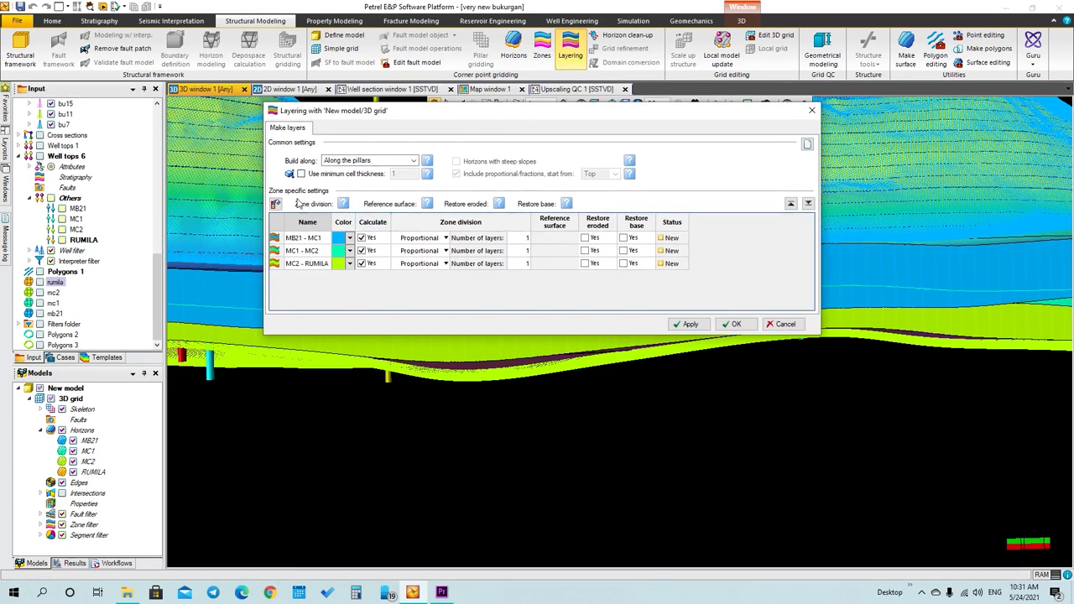
click(277, 205)
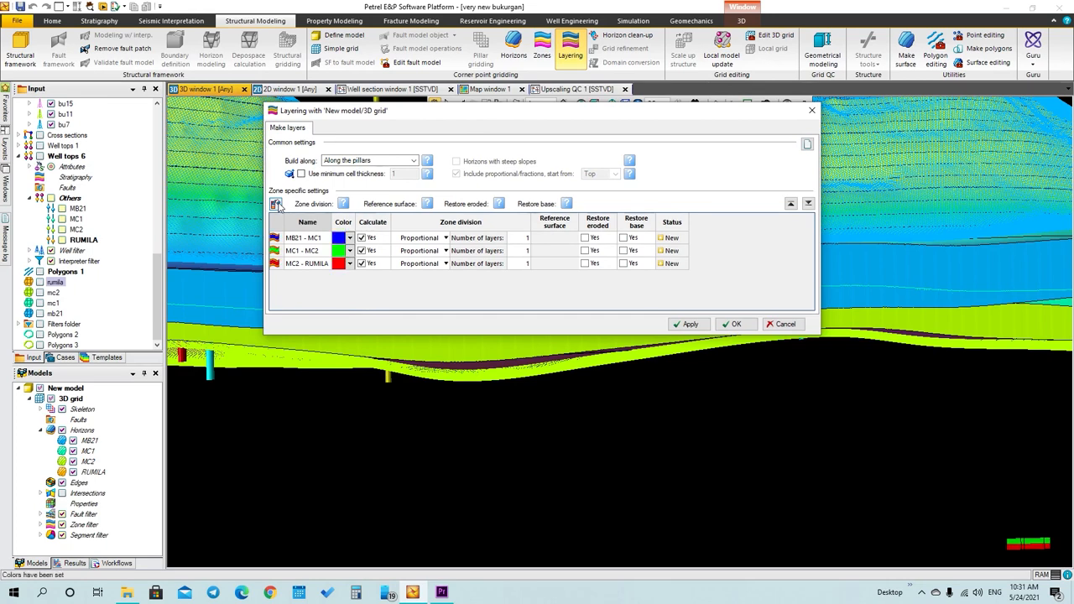
click(276, 205)
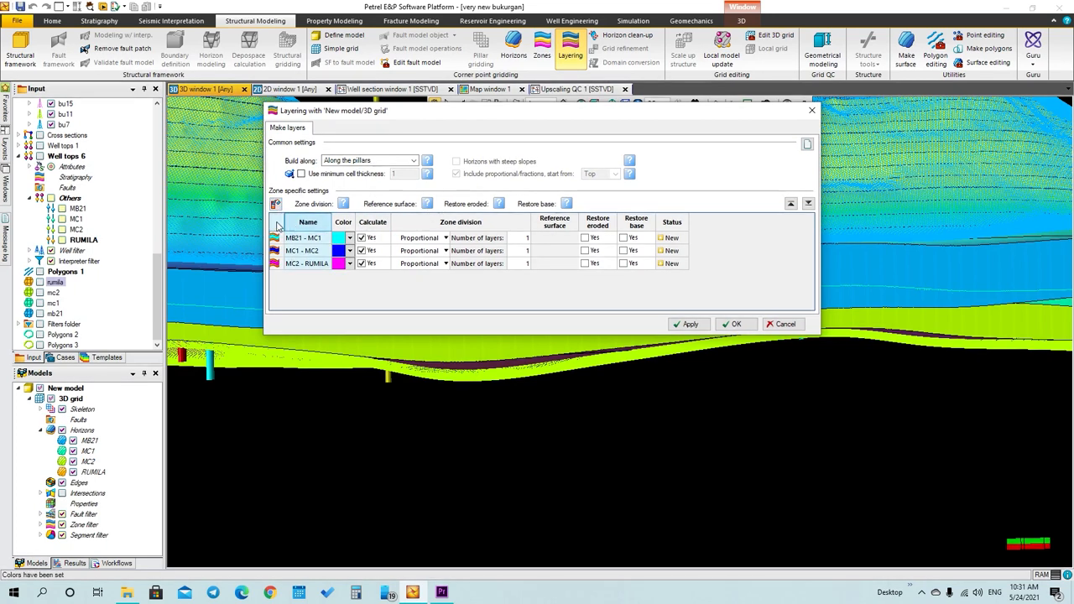
Examine the zone name, calculate and zone division columns of the layering table
click(278, 225)
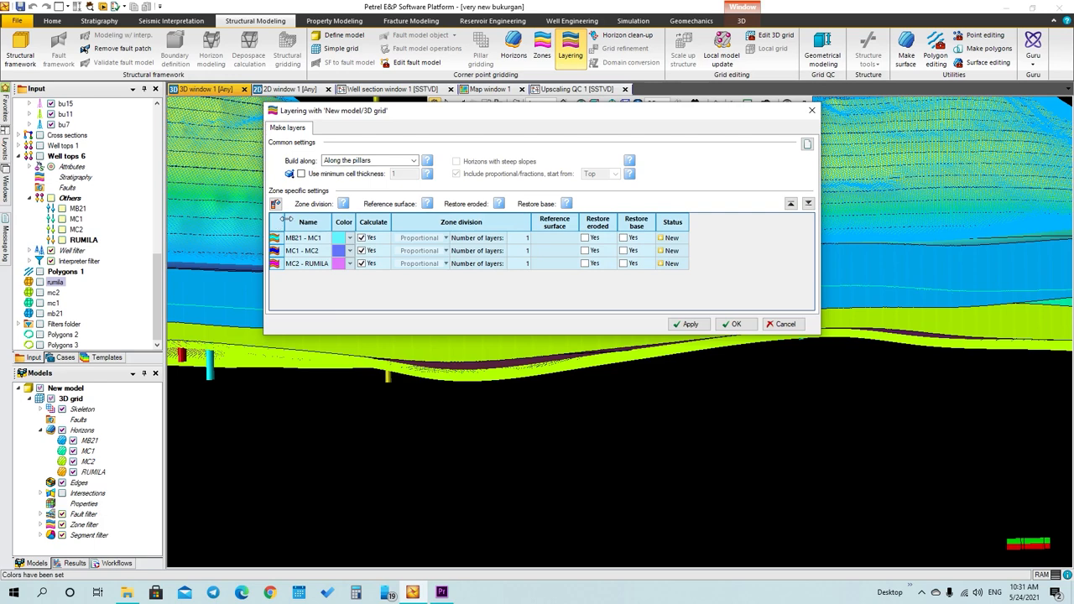
click(307, 222)
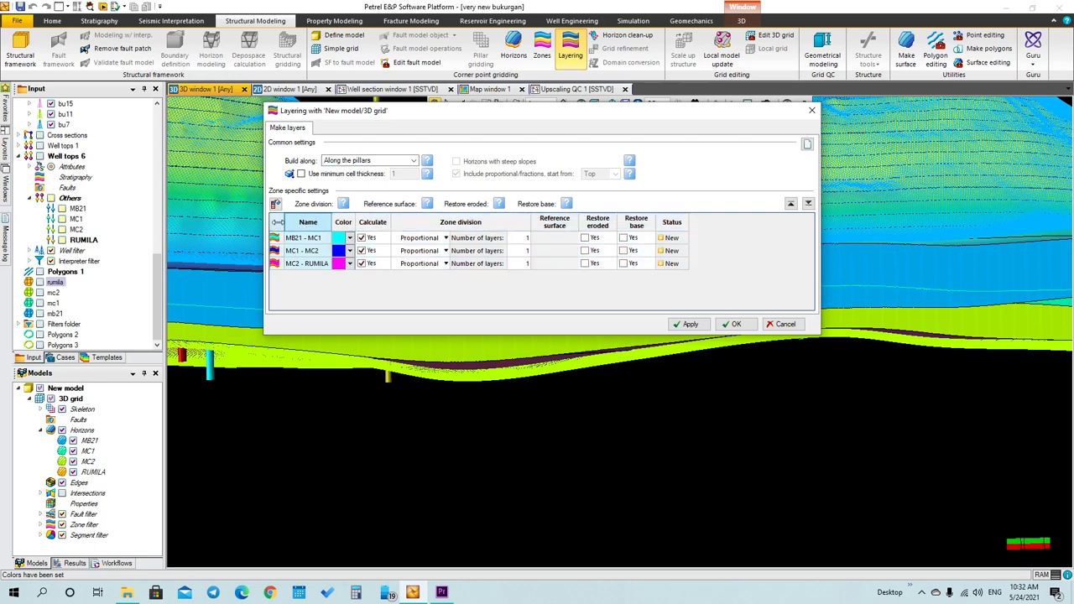
click(278, 221)
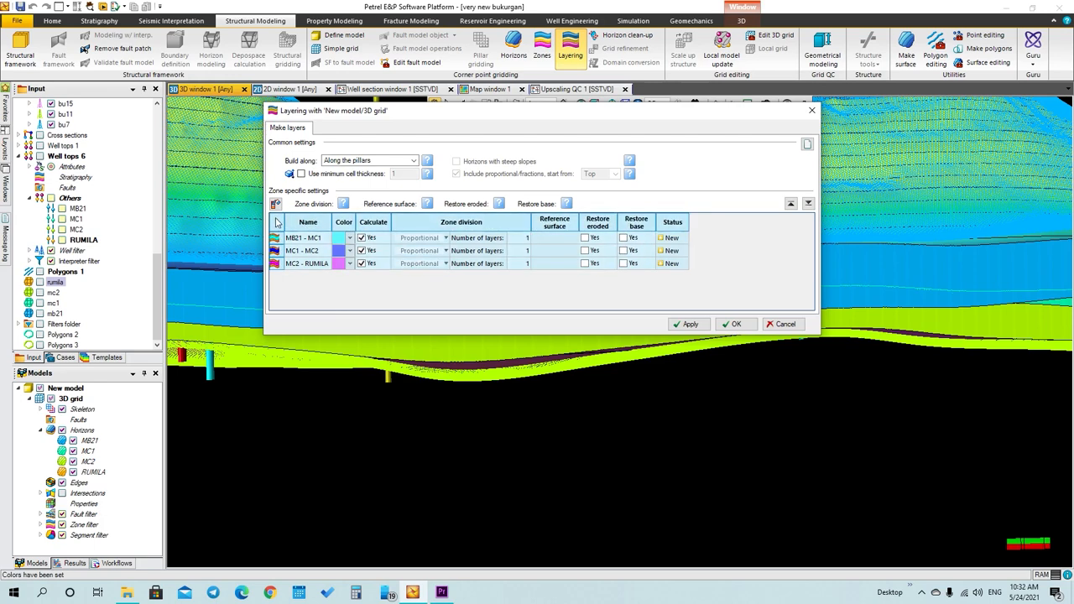
click(307, 222)
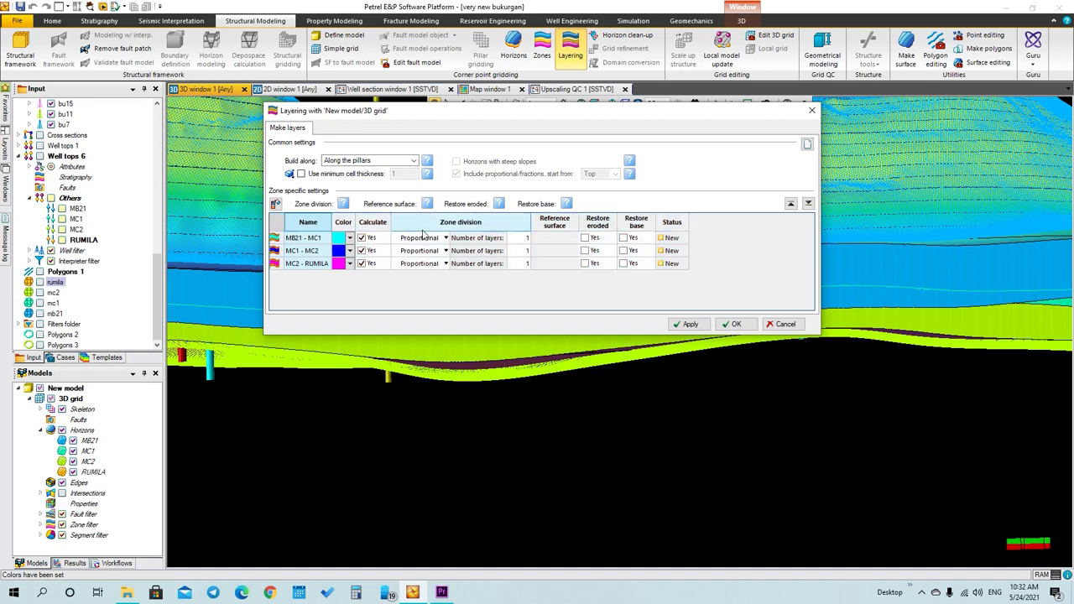
click(464, 223)
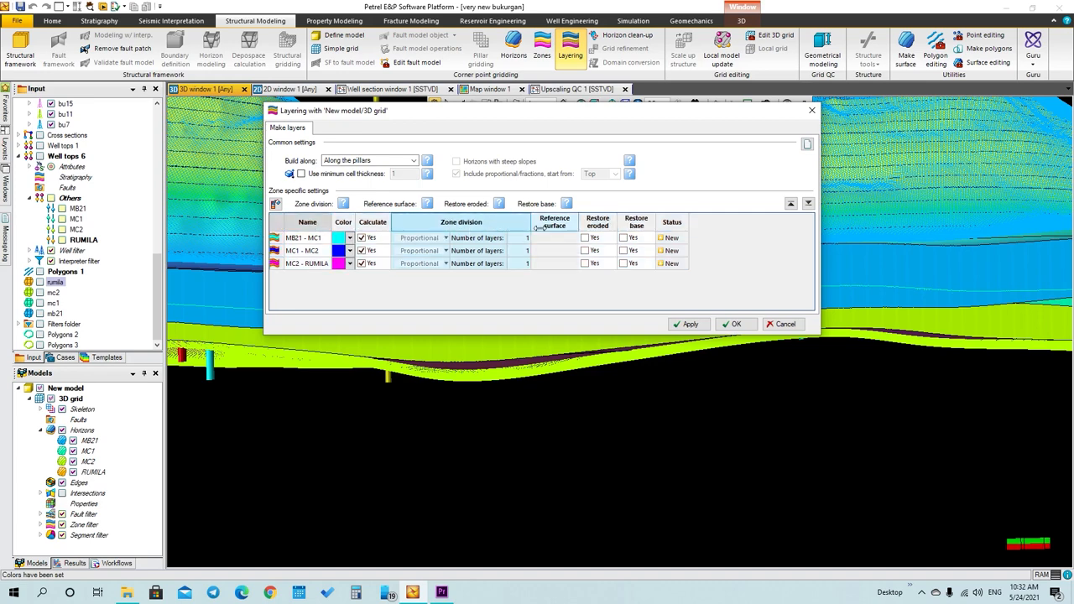
click(309, 223)
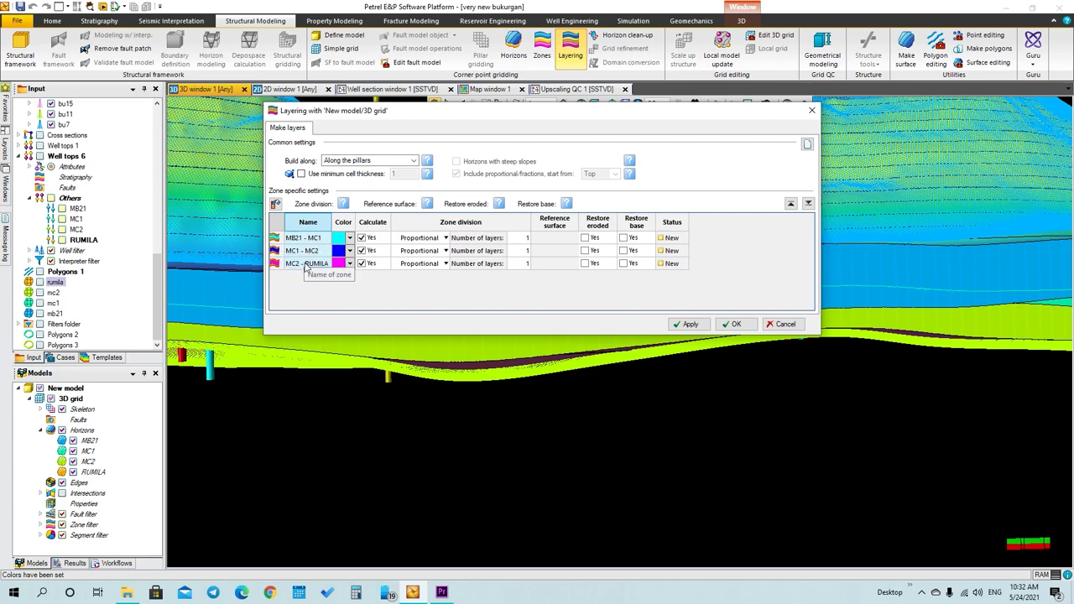
click(378, 222)
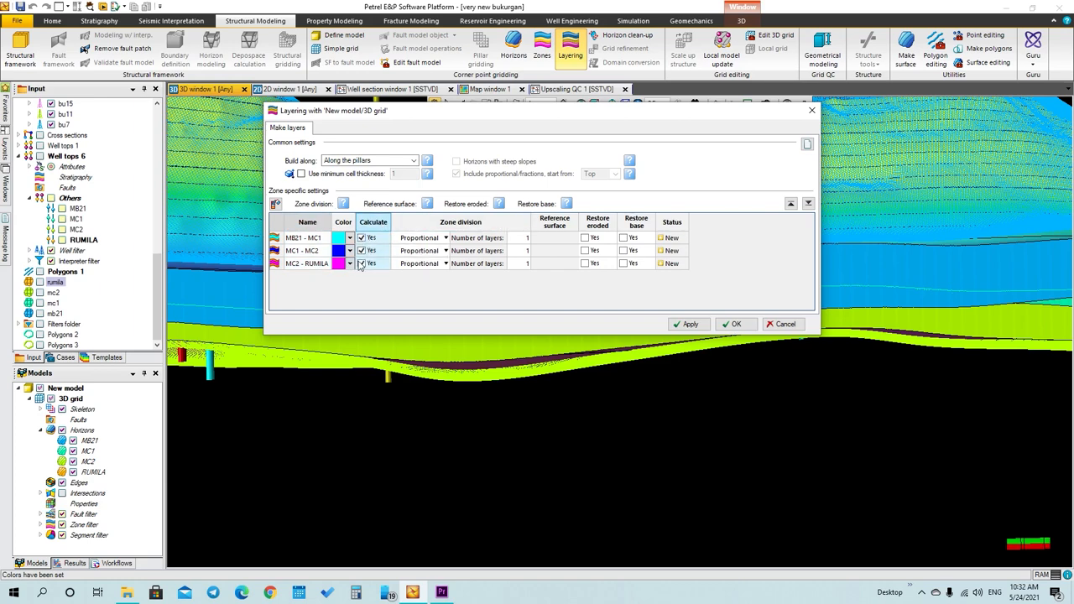
click(475, 225)
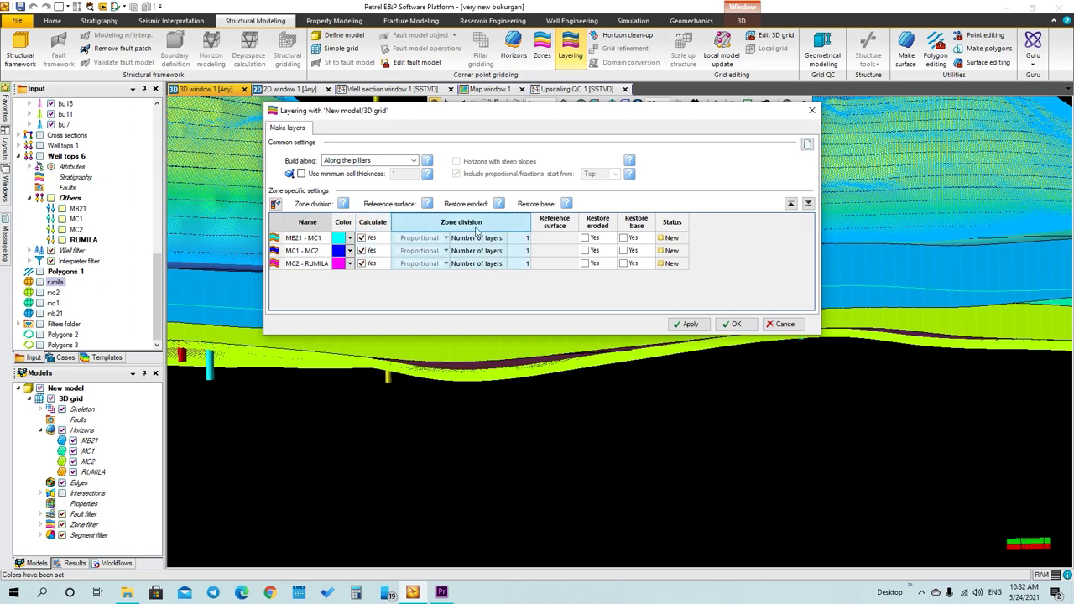
Divide the MB21 - MC1, MC1 - MC2 and MC2 - RUMILA zones into 5 proportional layers each and inspect the layered grid
click(513, 238)
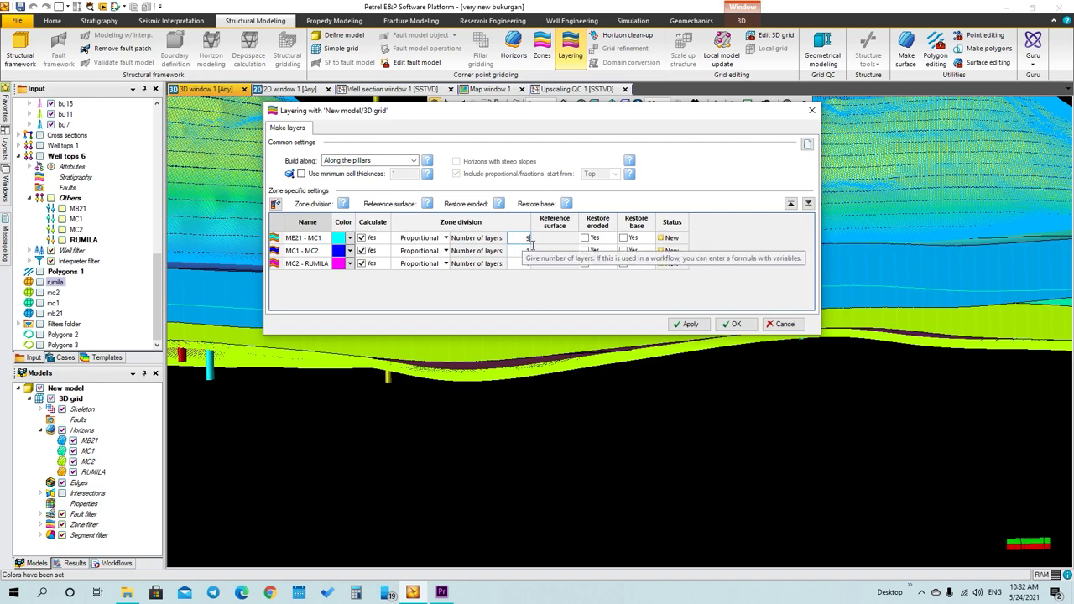
click(522, 251)
click(527, 264)
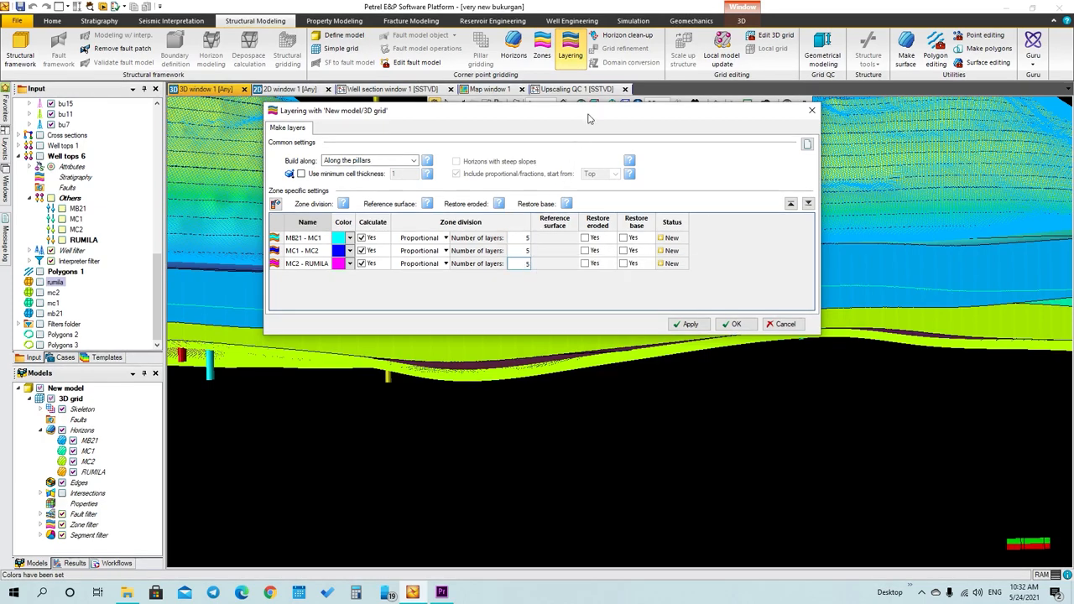
drag(589, 119, 521, 185)
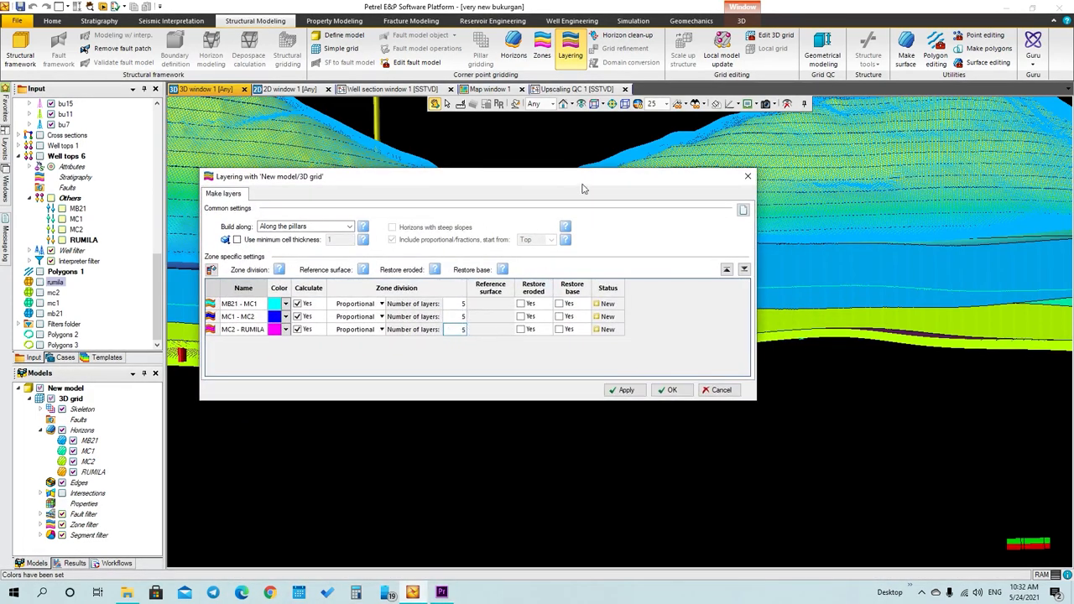
drag(583, 188, 592, 177)
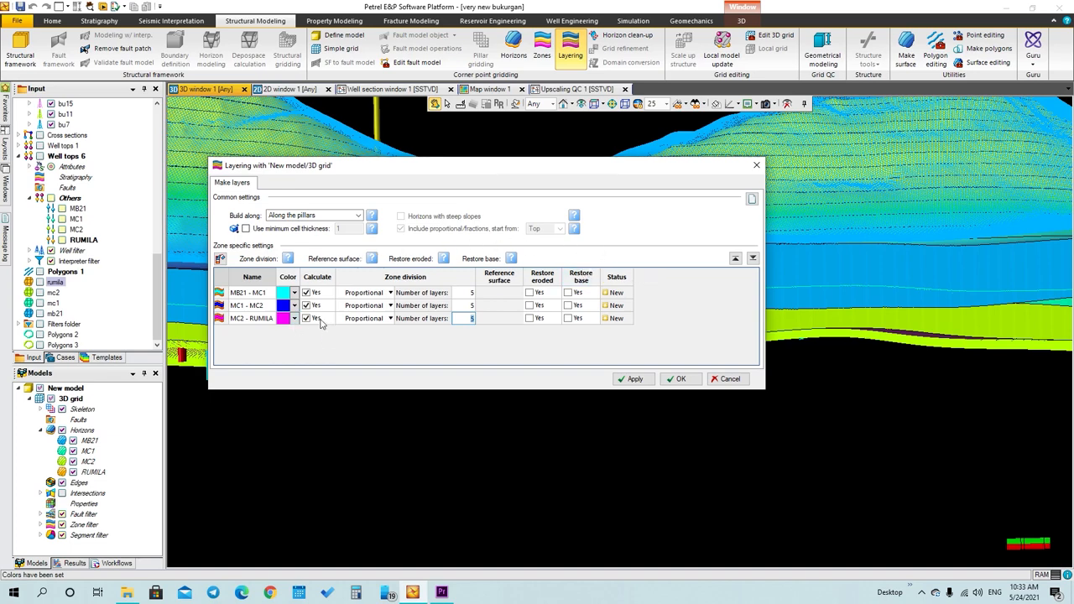
click(631, 379)
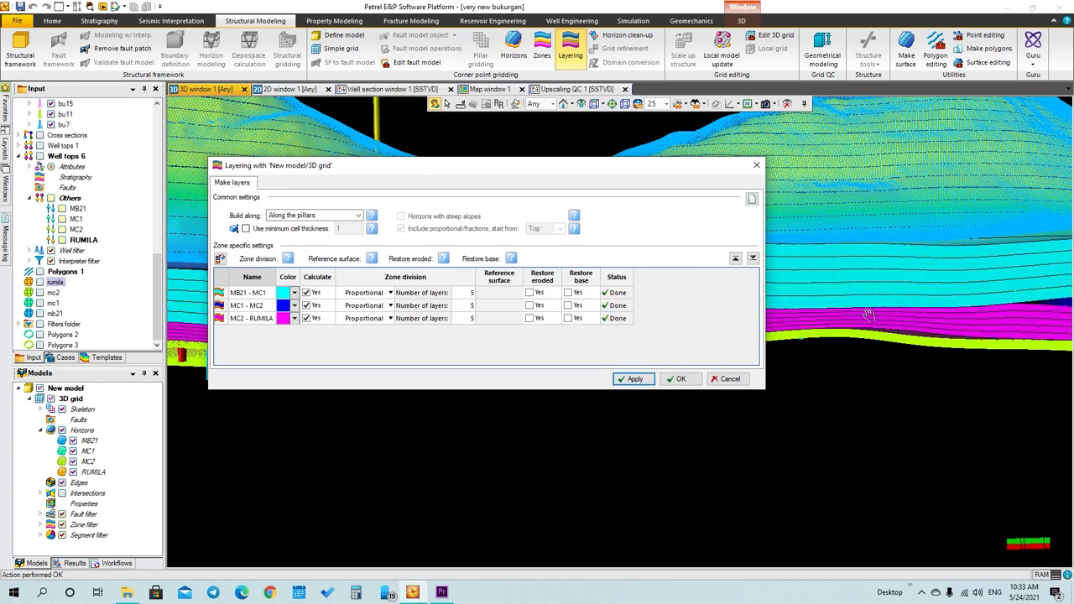
drag(672, 175, 729, 426)
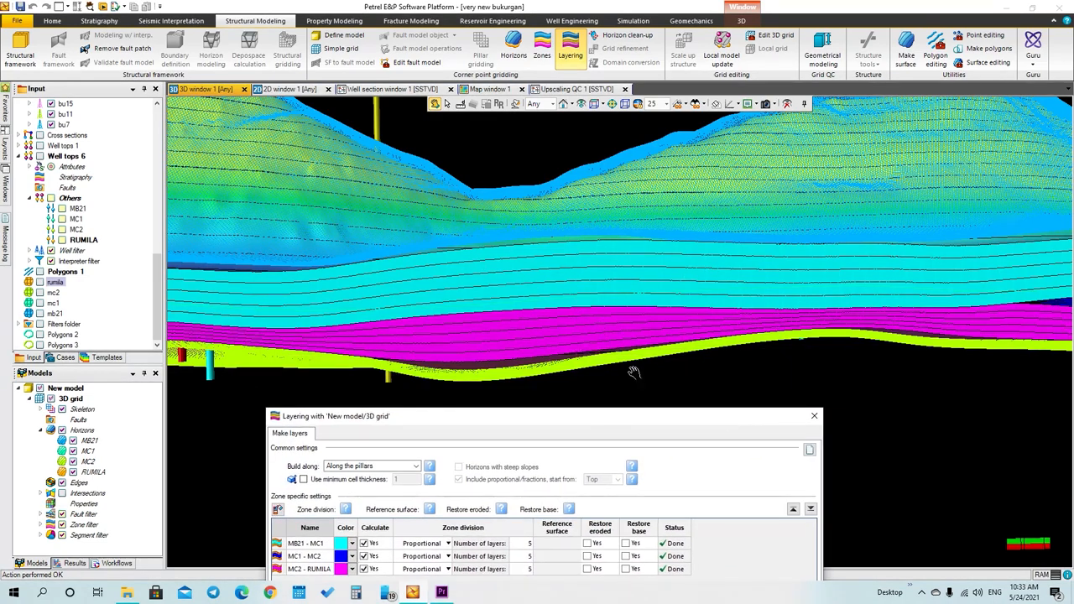
click(814, 416)
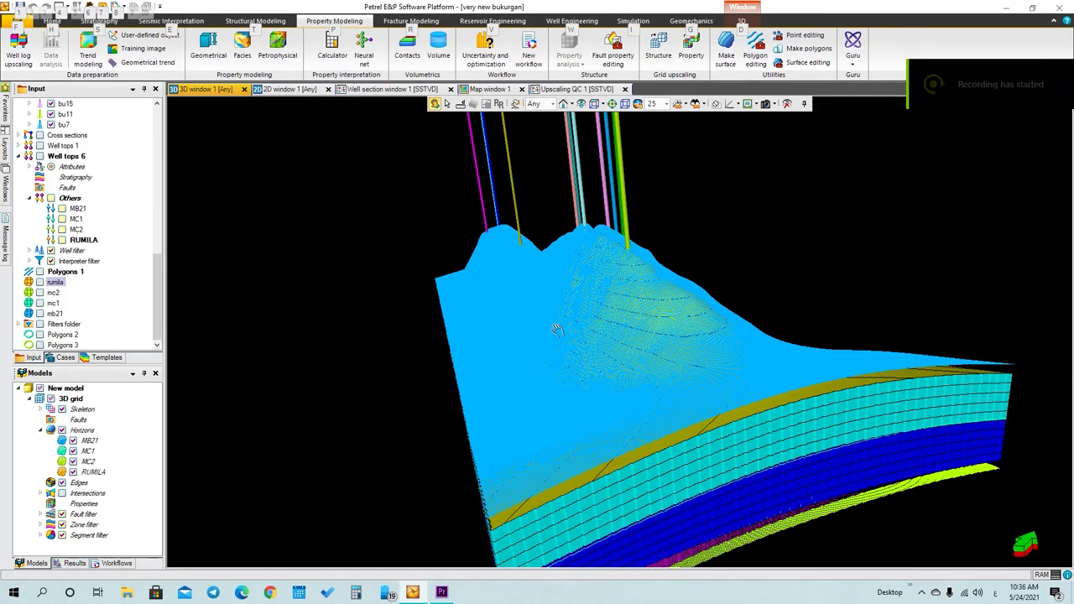
drag(556, 329, 722, 303)
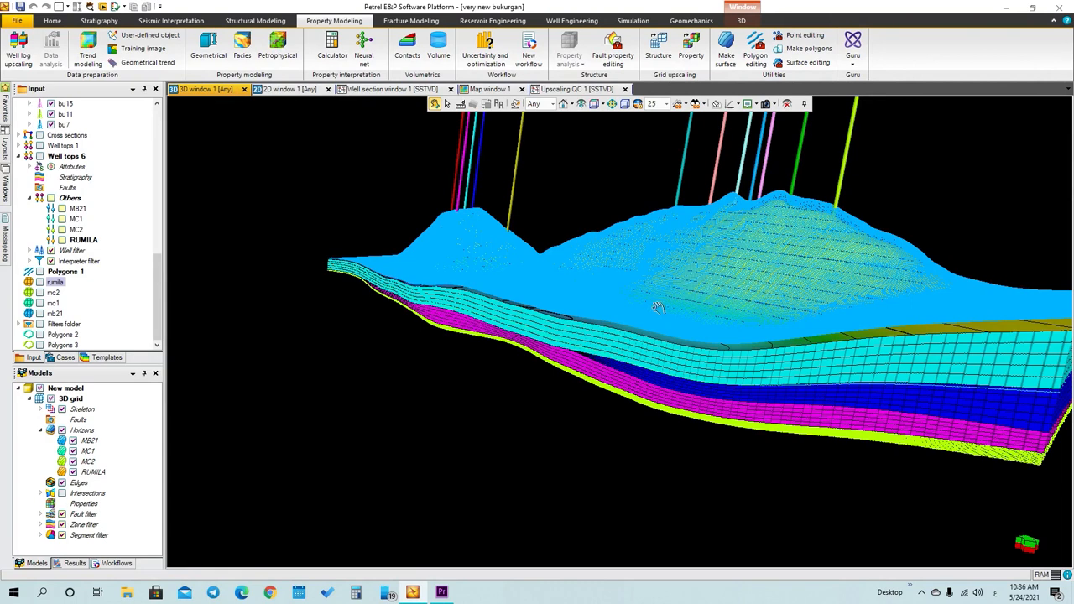
Set up well log upscaling for a new property from the N/G log, using all wells
click(16, 59)
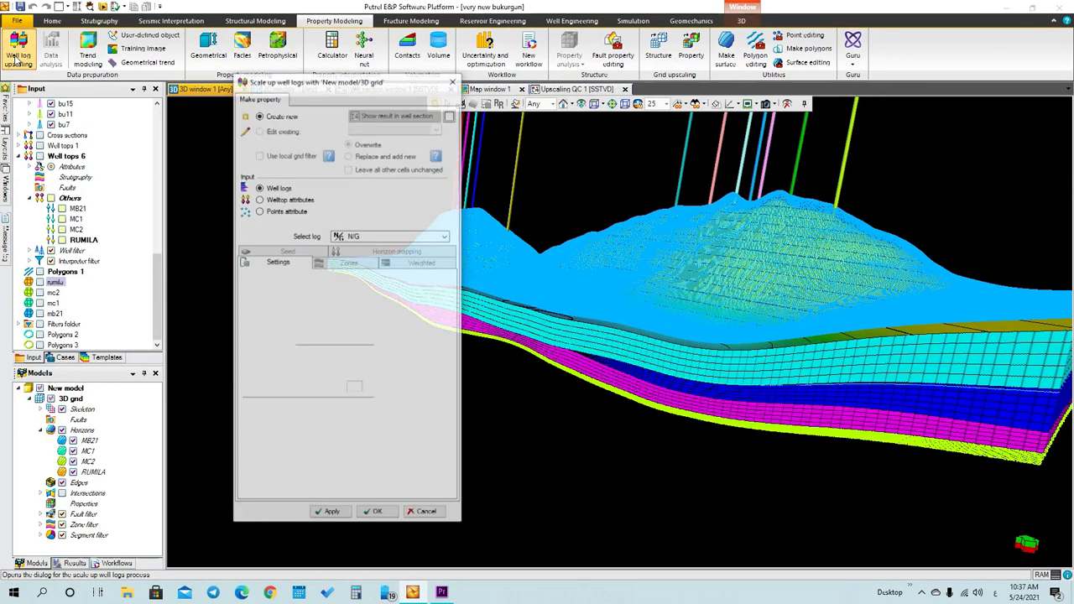
drag(266, 84, 326, 47)
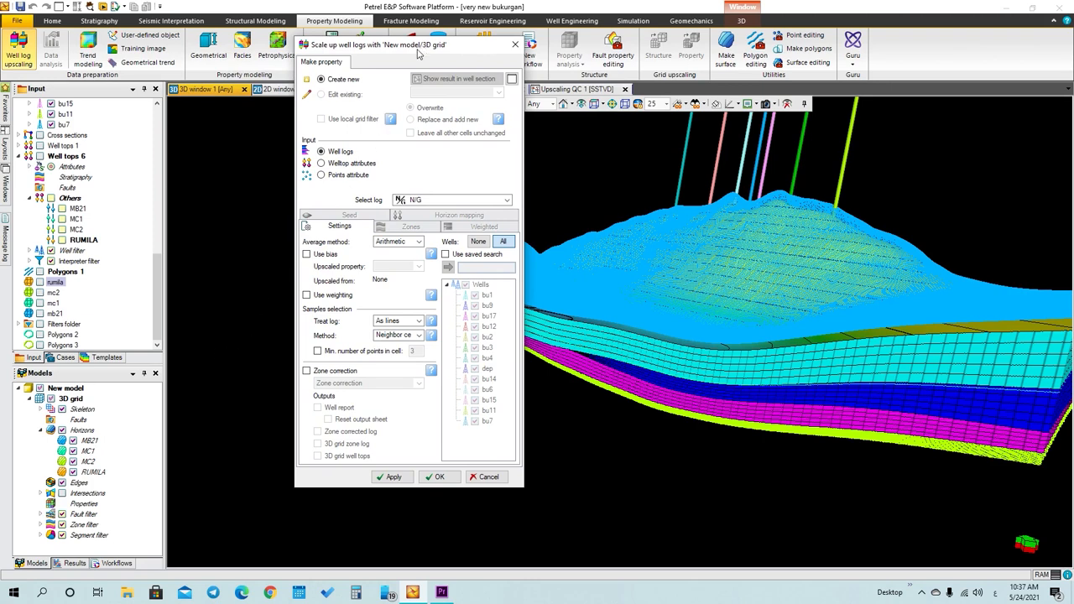
drag(418, 53, 430, 23)
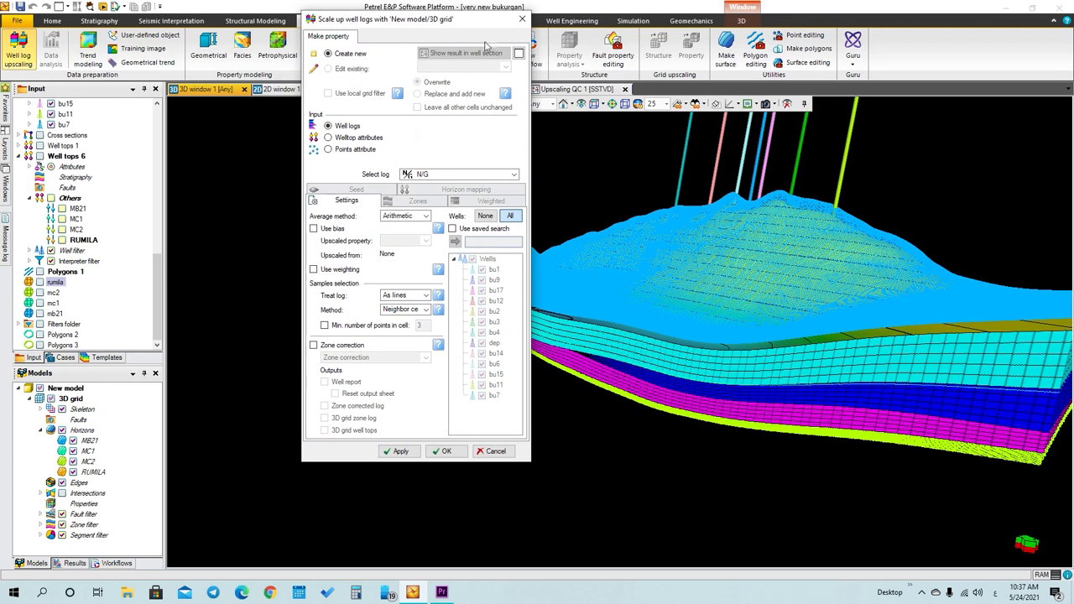
drag(445, 25, 576, 86)
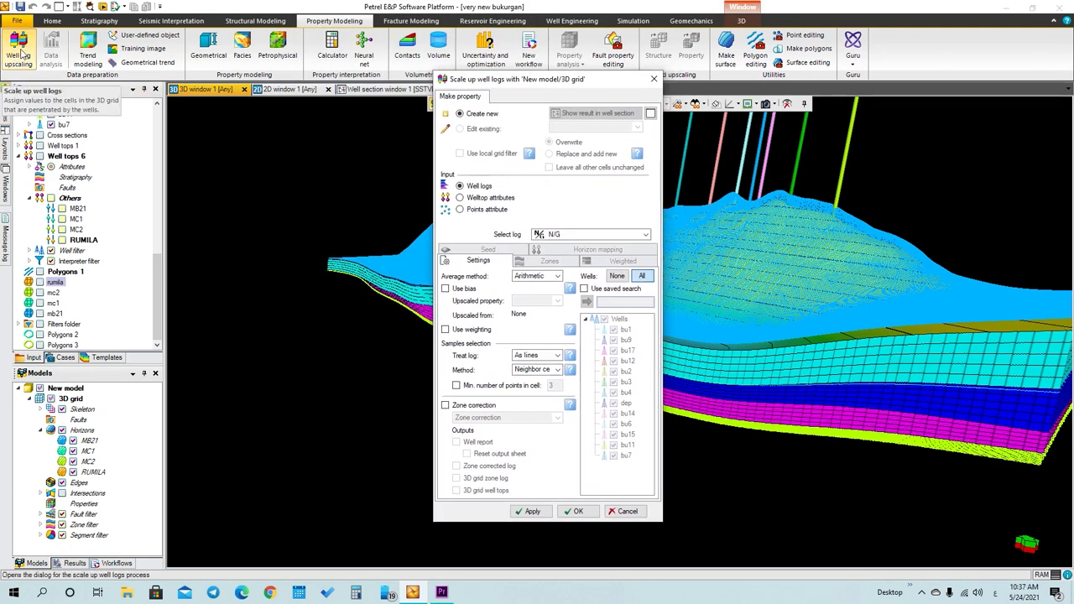
click(21, 53)
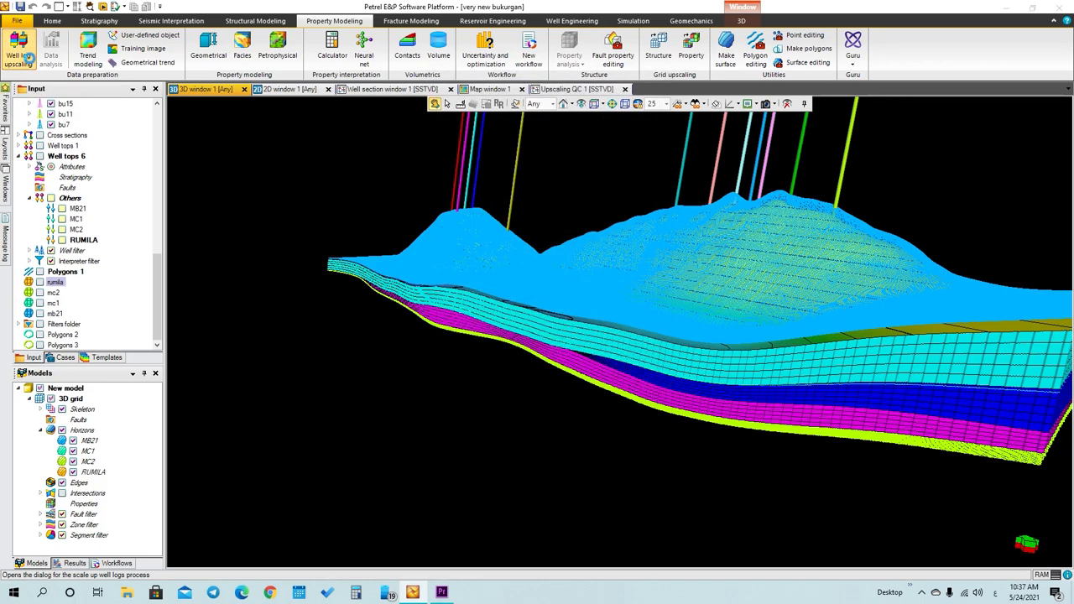
click(32, 54)
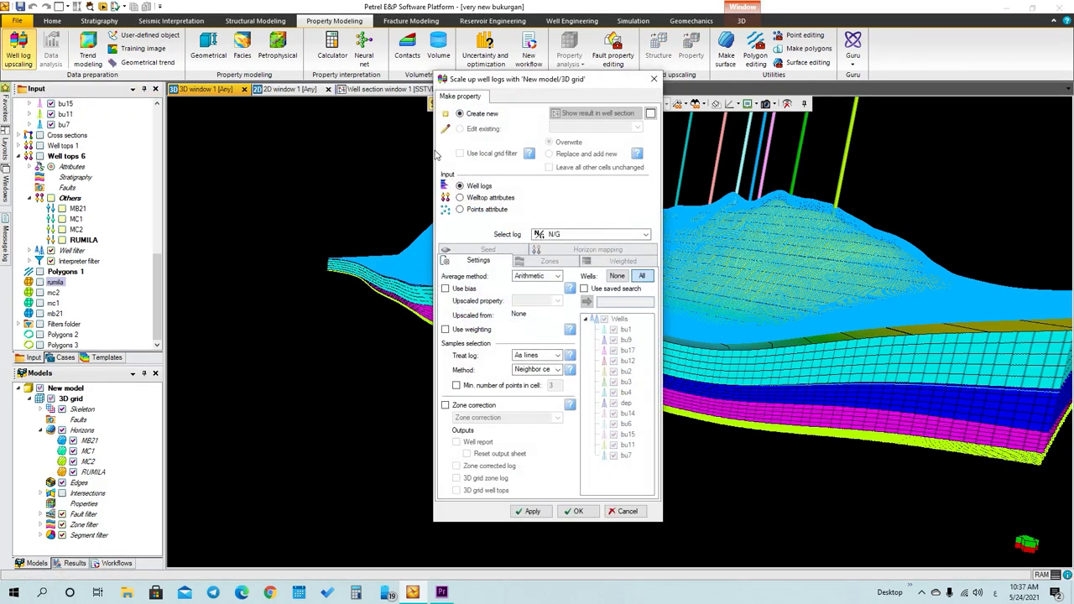
drag(529, 81, 419, 107)
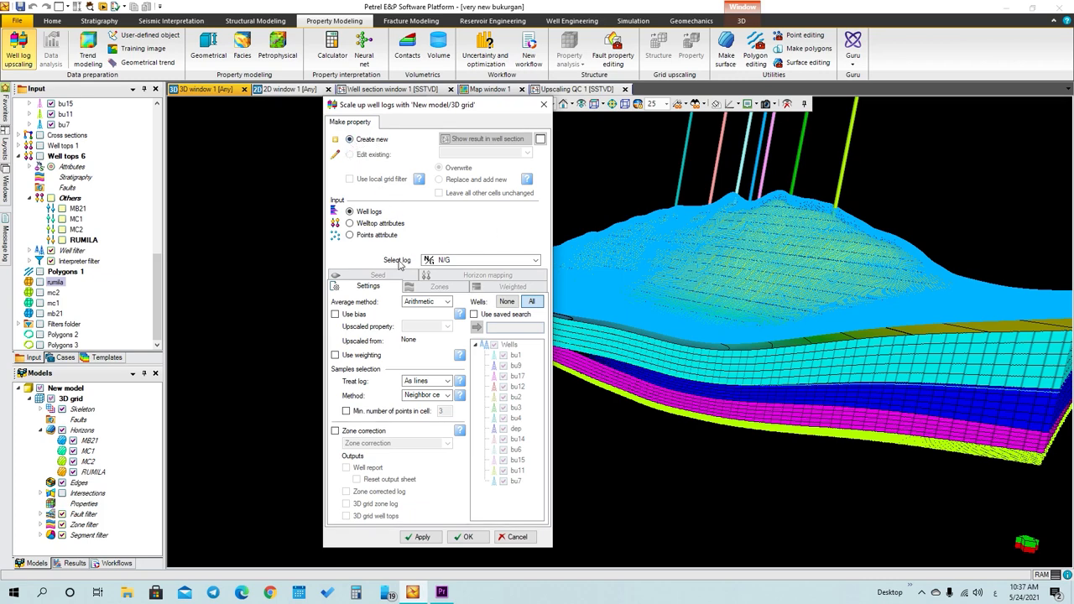
click(449, 264)
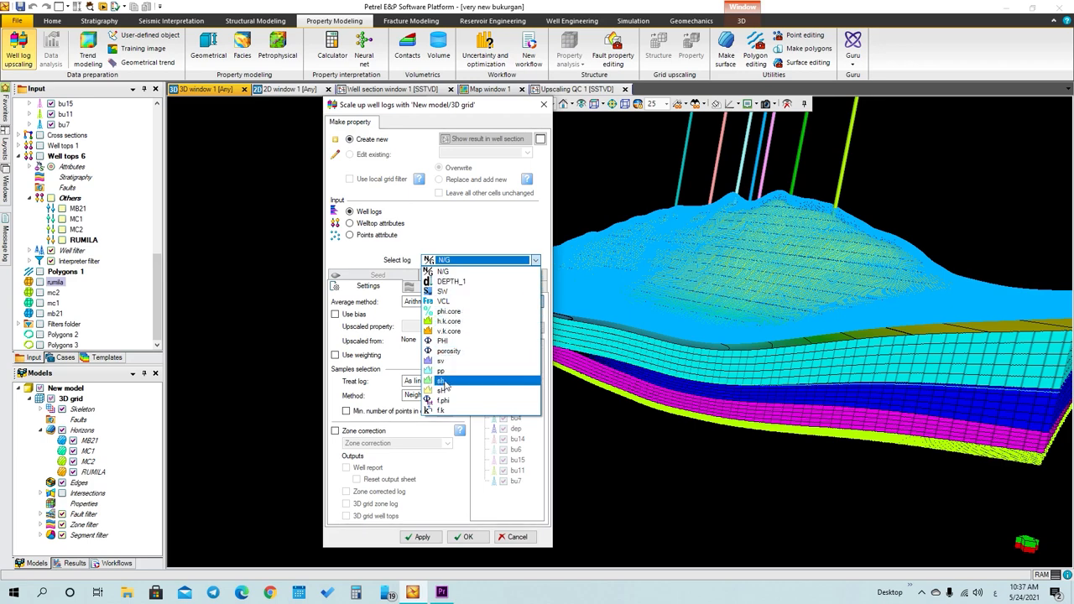
click(473, 273)
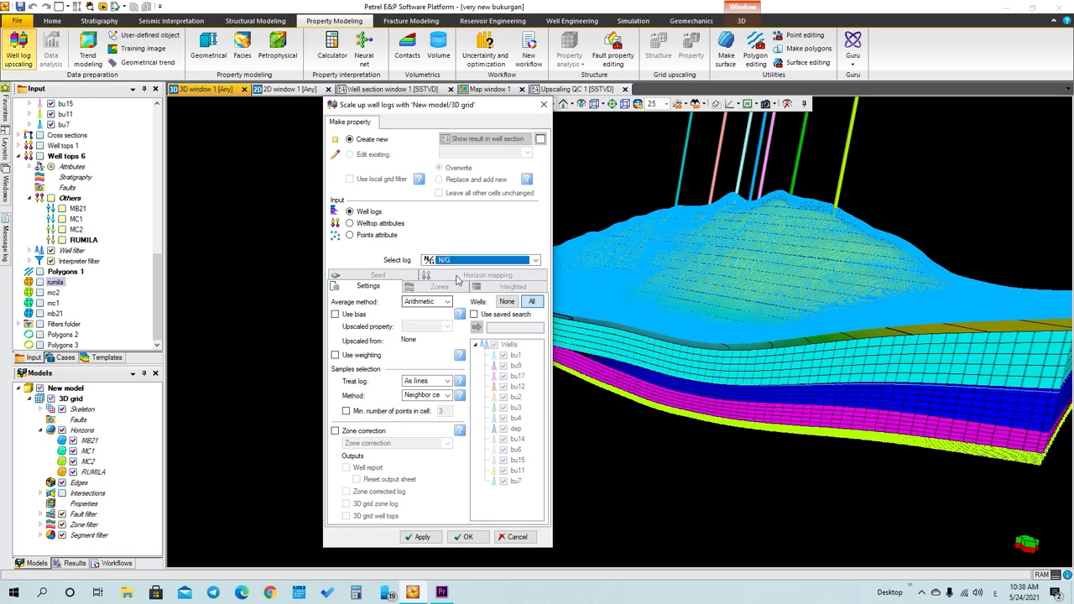
click(534, 303)
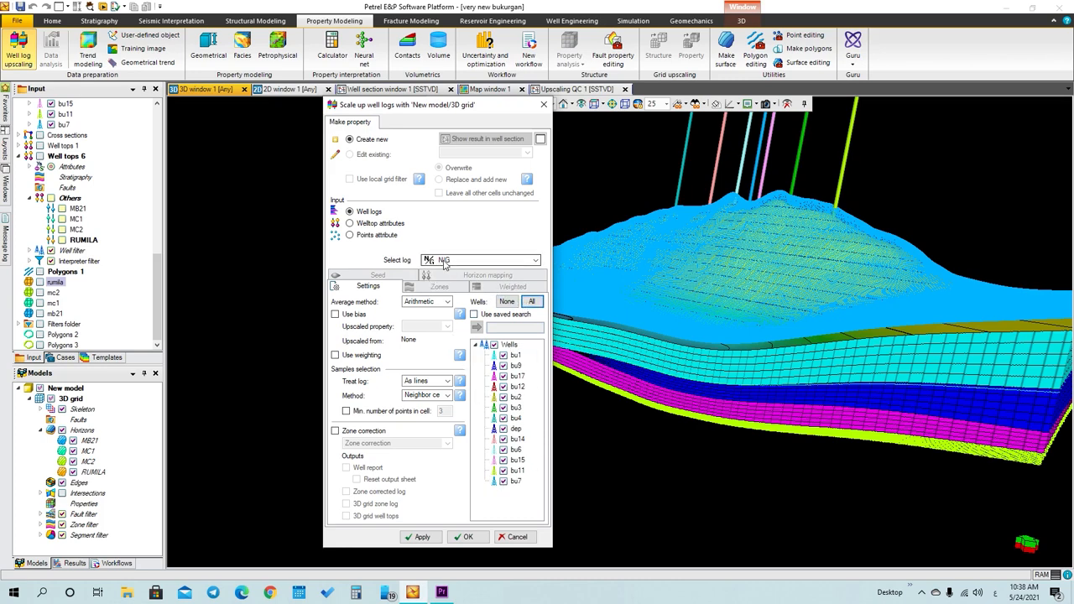
Upscale the N/G log into the grid, treating it as points and using the Simple method
click(445, 382)
click(424, 400)
click(427, 395)
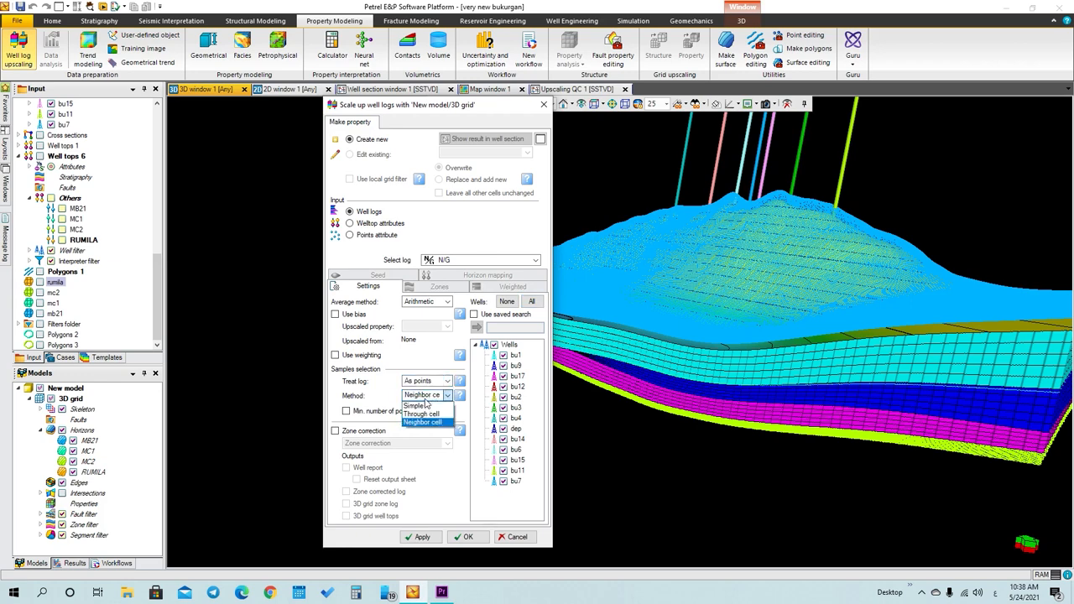
click(426, 405)
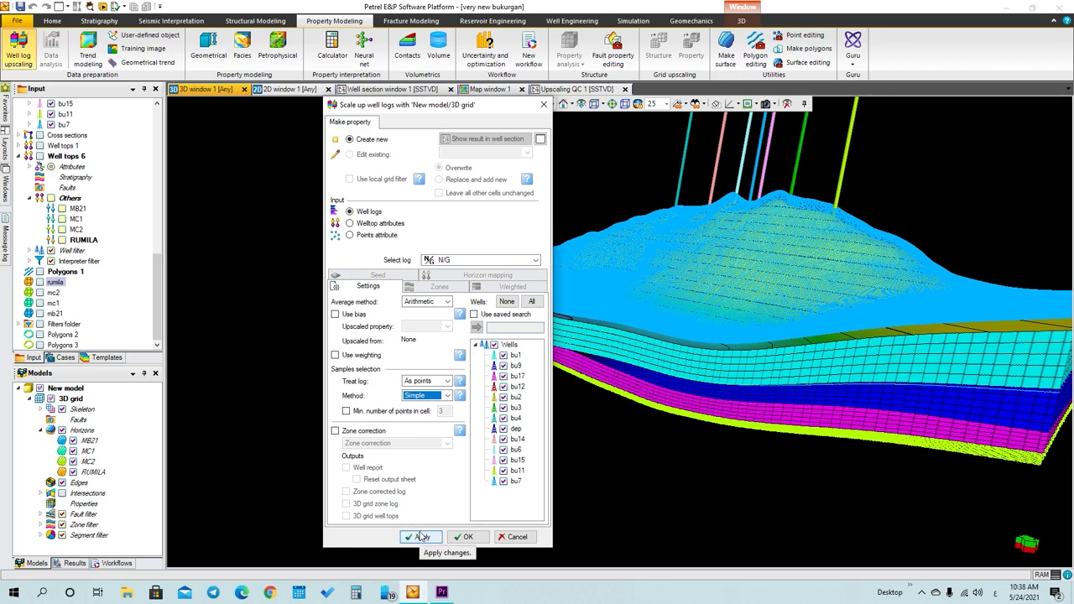
click(434, 291)
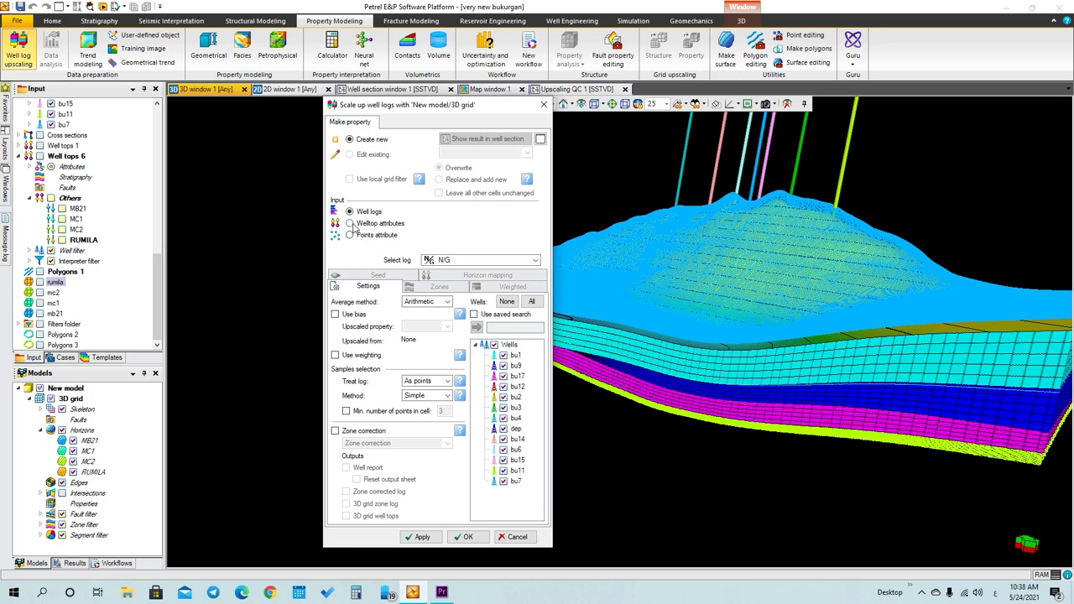
click(435, 539)
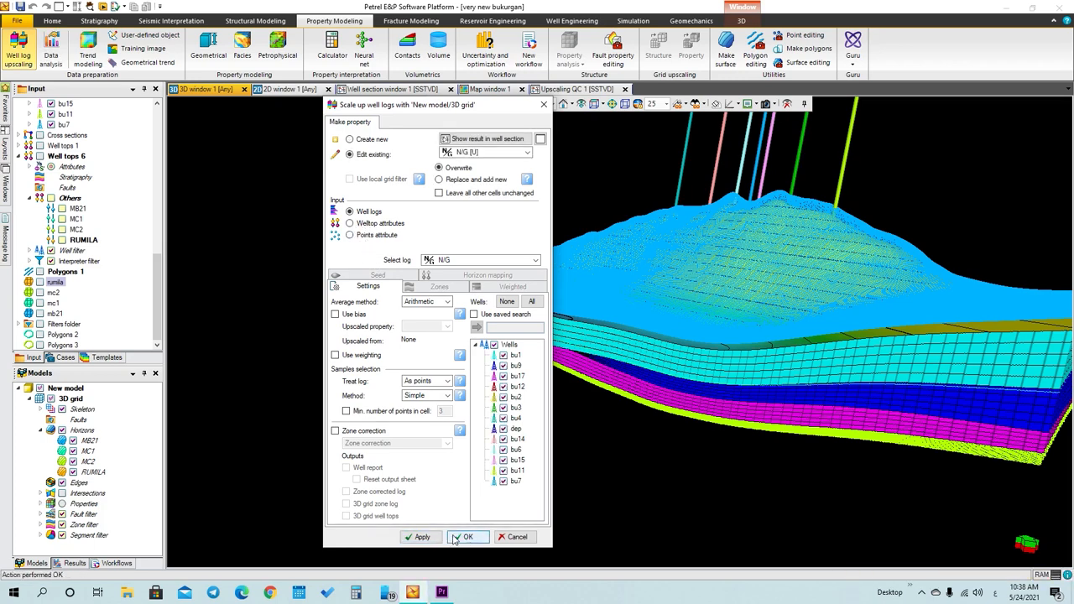
click(460, 538)
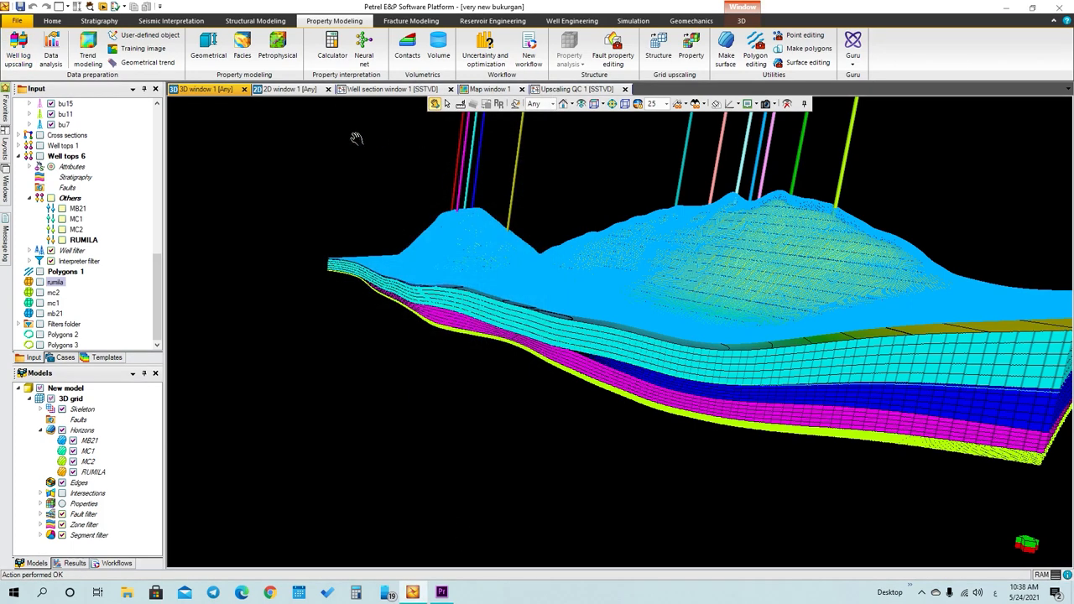
Display the upscaled N/G [U] property in Well section window 1 and compare it with the original logs
click(391, 89)
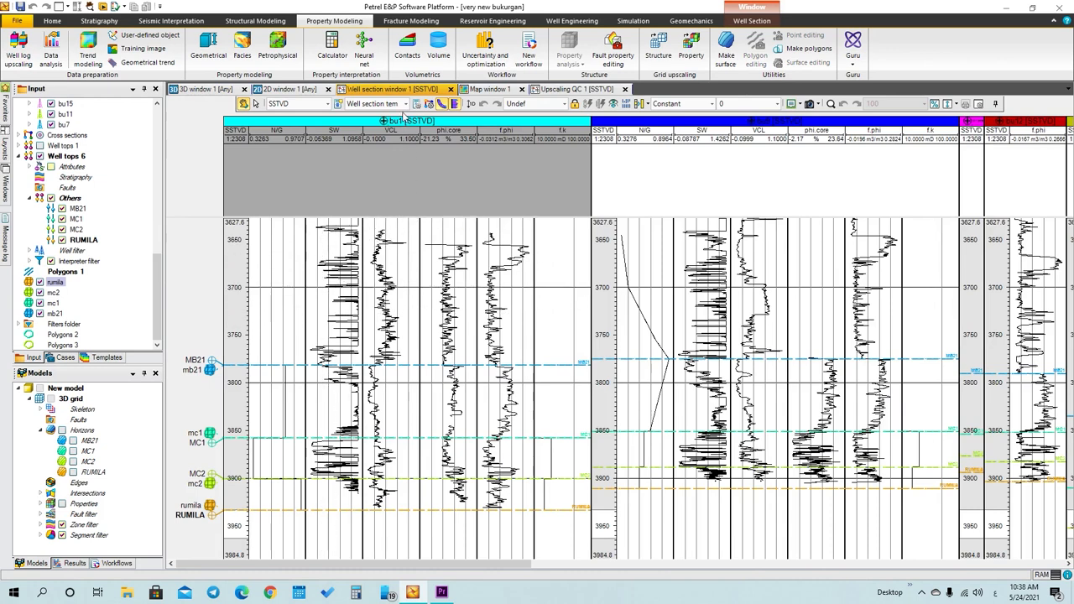
click(55, 282)
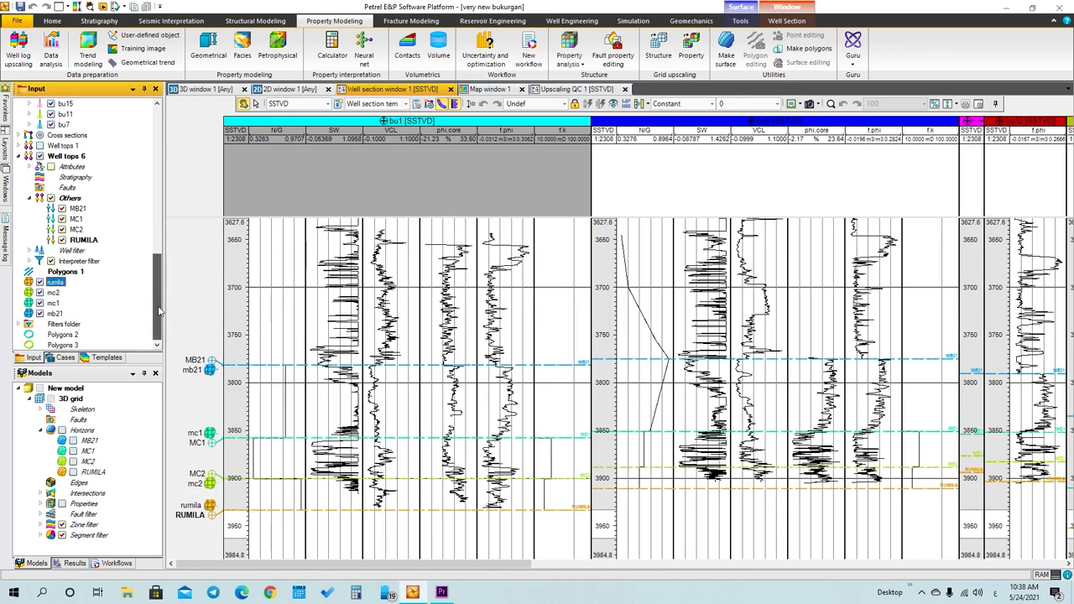
click(41, 504)
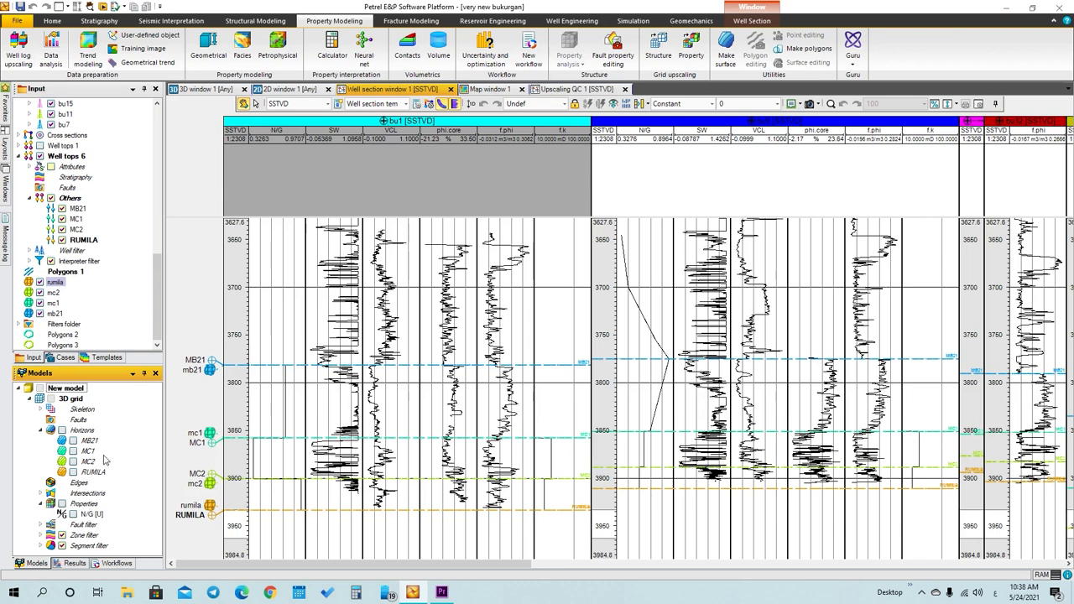
click(73, 514)
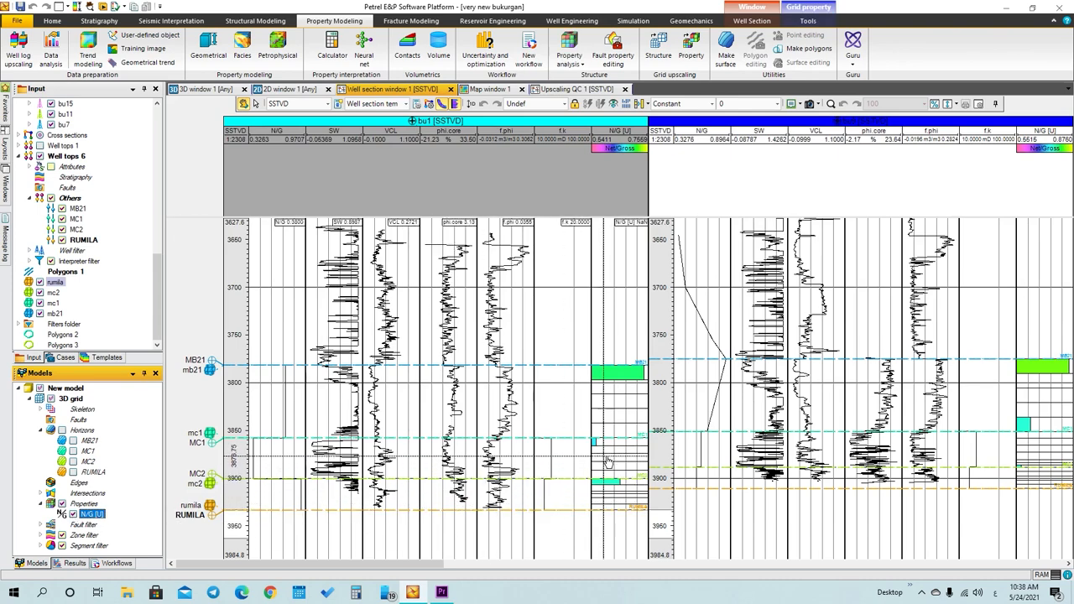
scroll(612, 461, down, 2)
scroll(612, 460, up, 2)
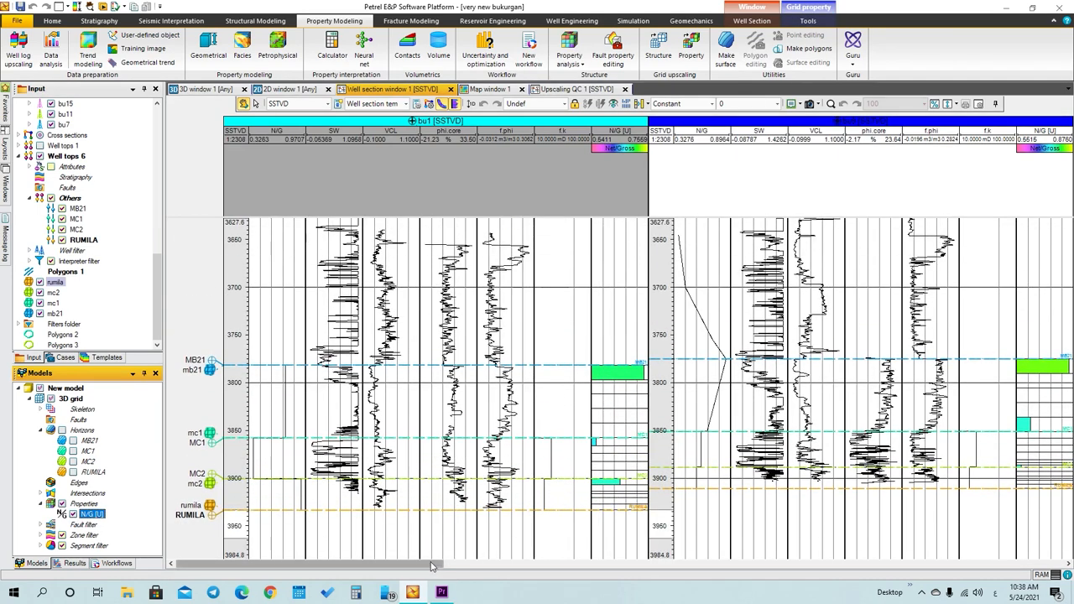
drag(433, 563, 370, 565)
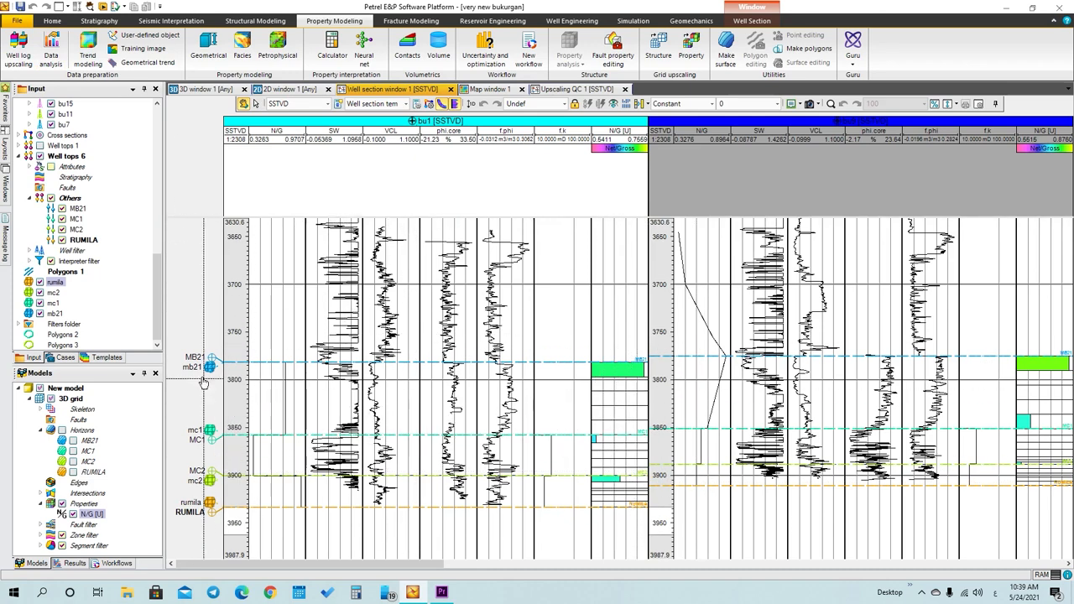
Overwrite the existing N/G [U] property by upscaling all wells with the log treated as lines
click(21, 51)
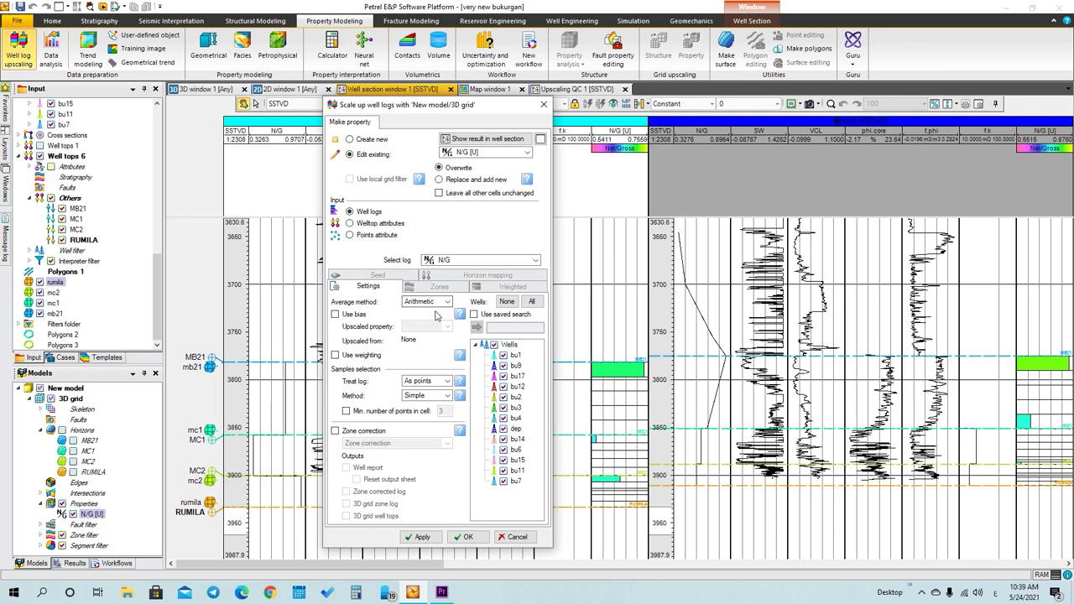
click(531, 301)
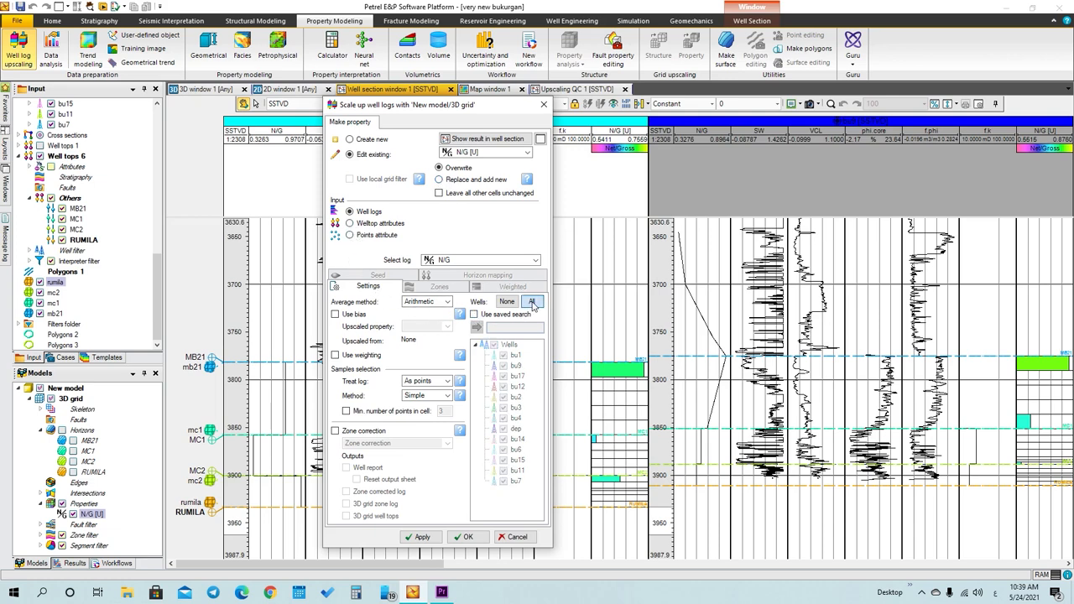
click(426, 381)
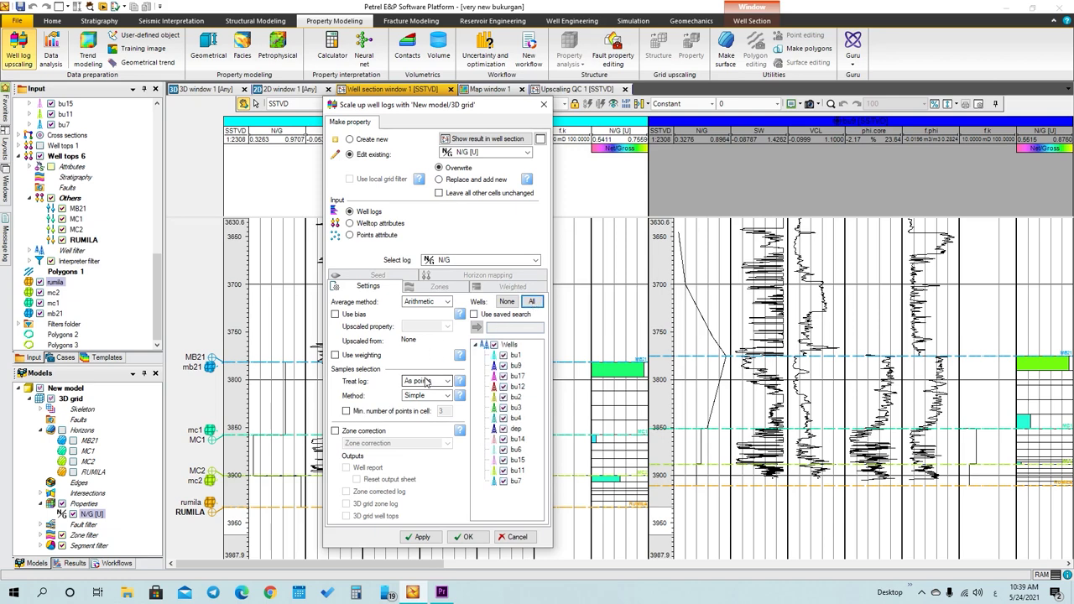
click(423, 400)
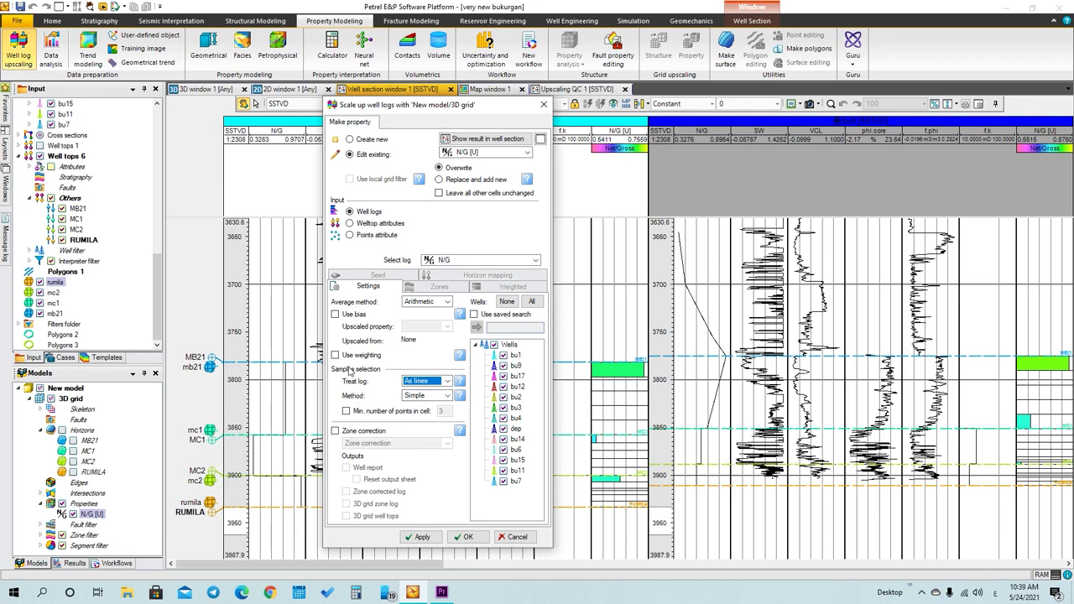
click(417, 538)
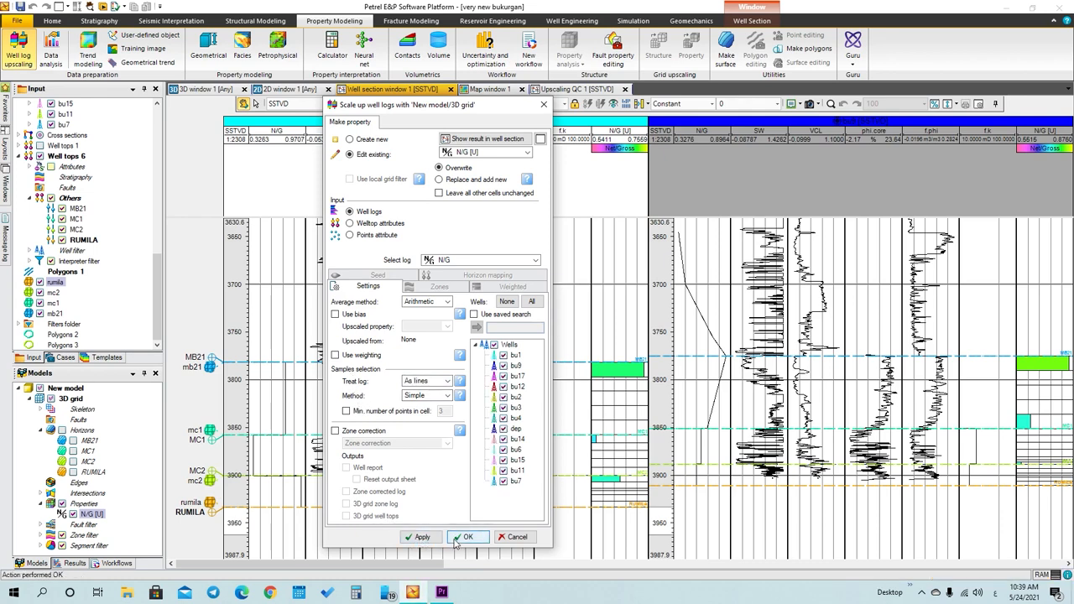
click(73, 514)
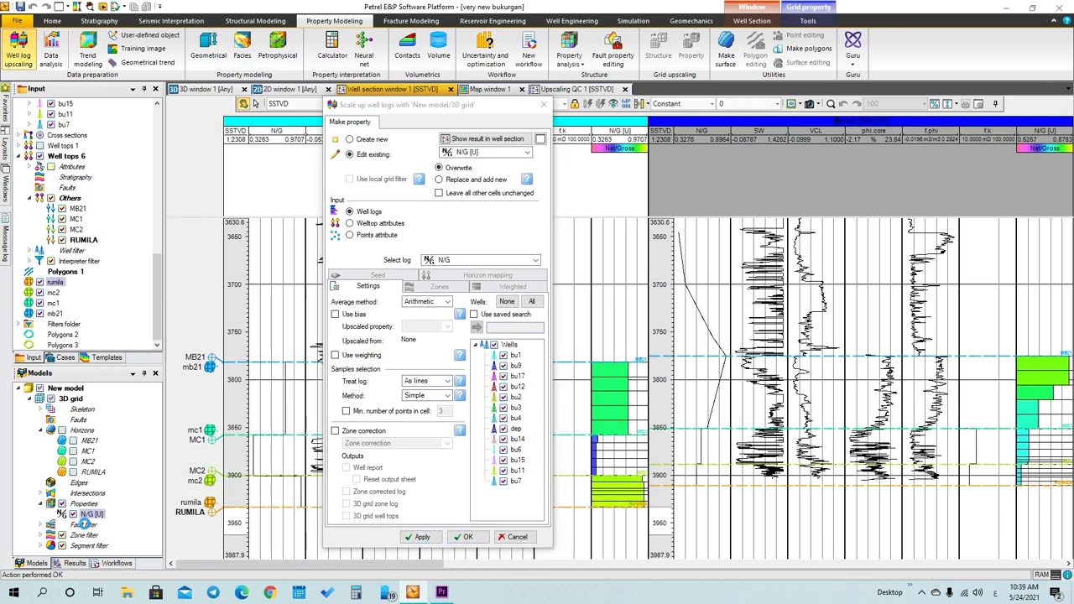
click(73, 514)
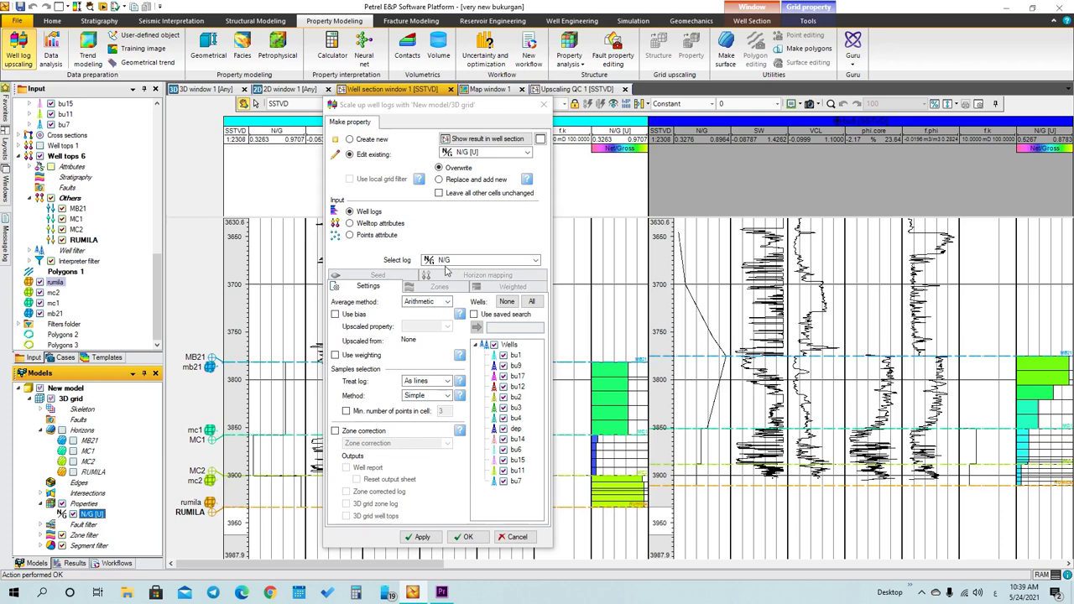
Review the log treatment choices, keep As lines, and reapply the N/G upscaling before closing its dialog
click(425, 383)
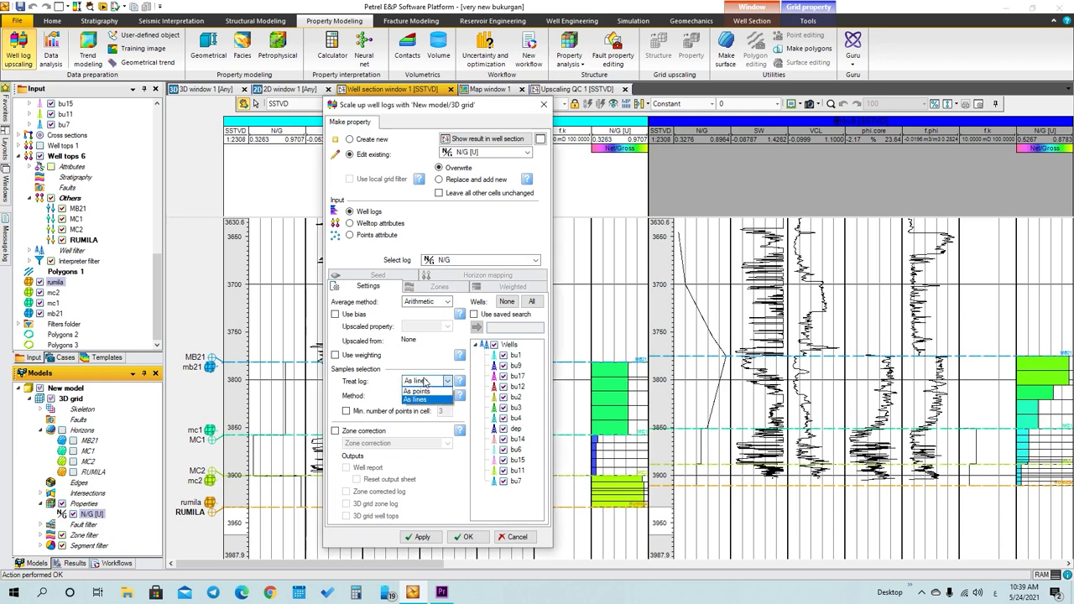
click(425, 383)
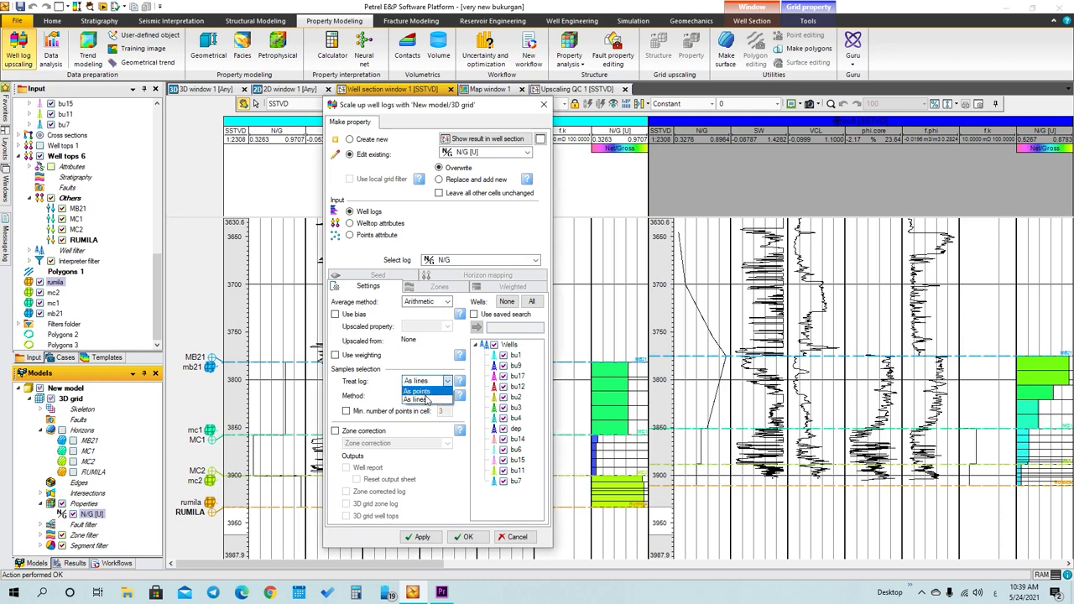
click(421, 363)
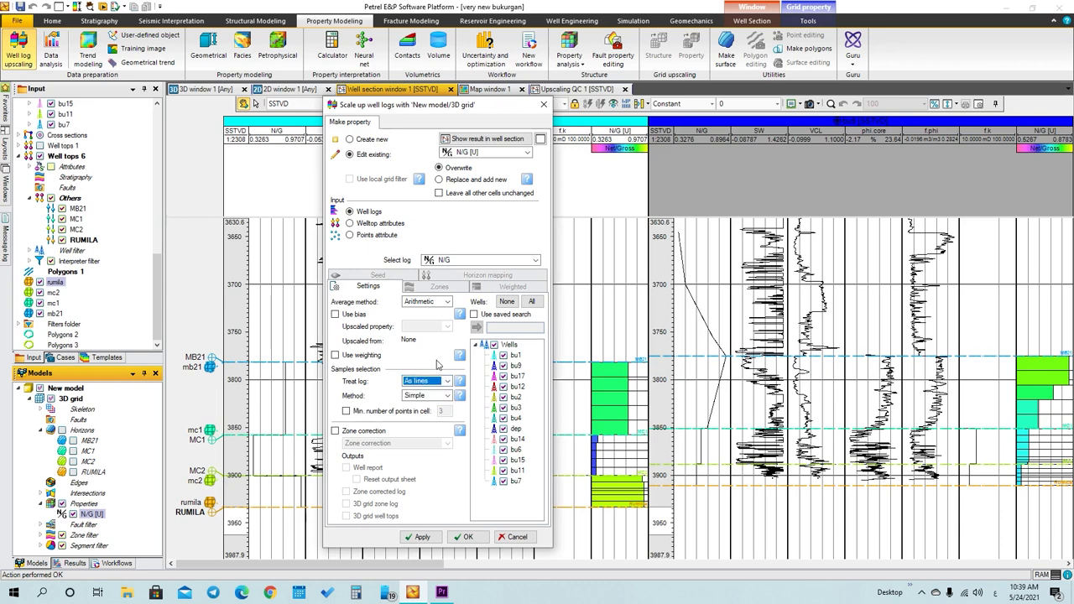
drag(500, 109, 668, 112)
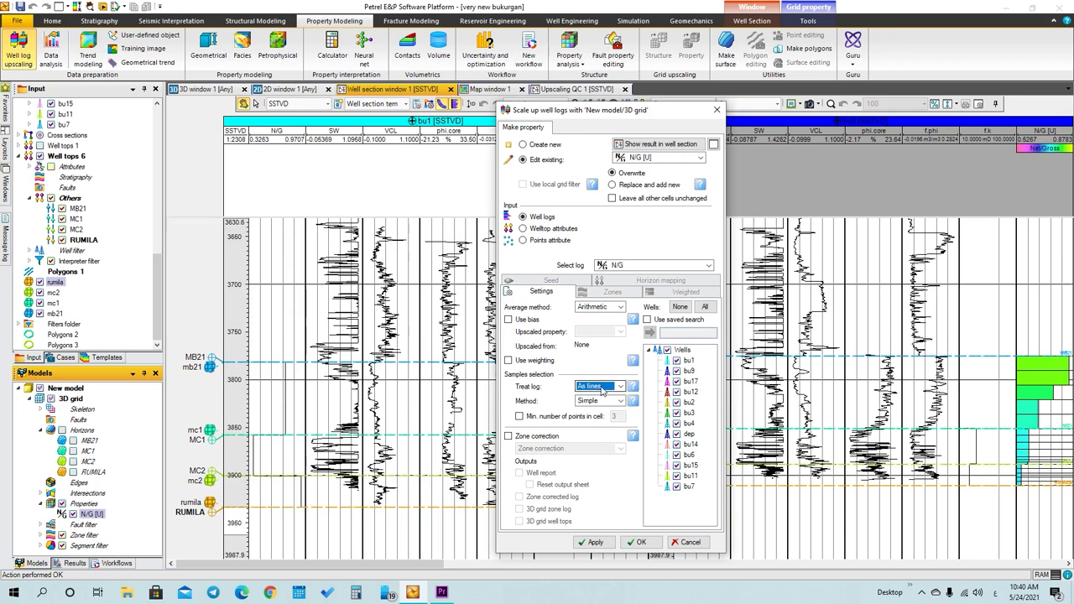
click(592, 543)
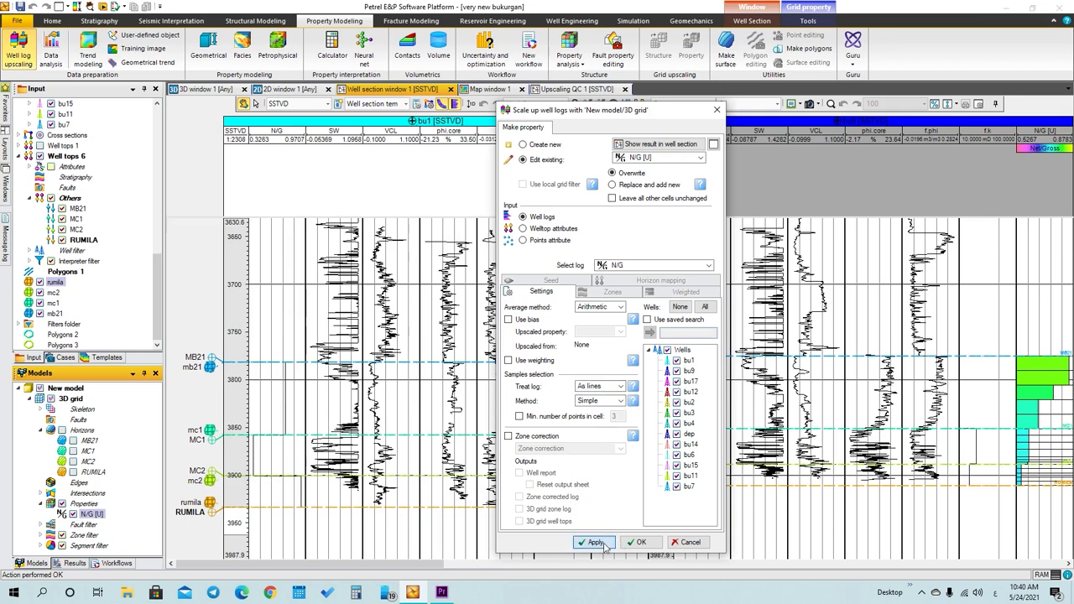
click(626, 546)
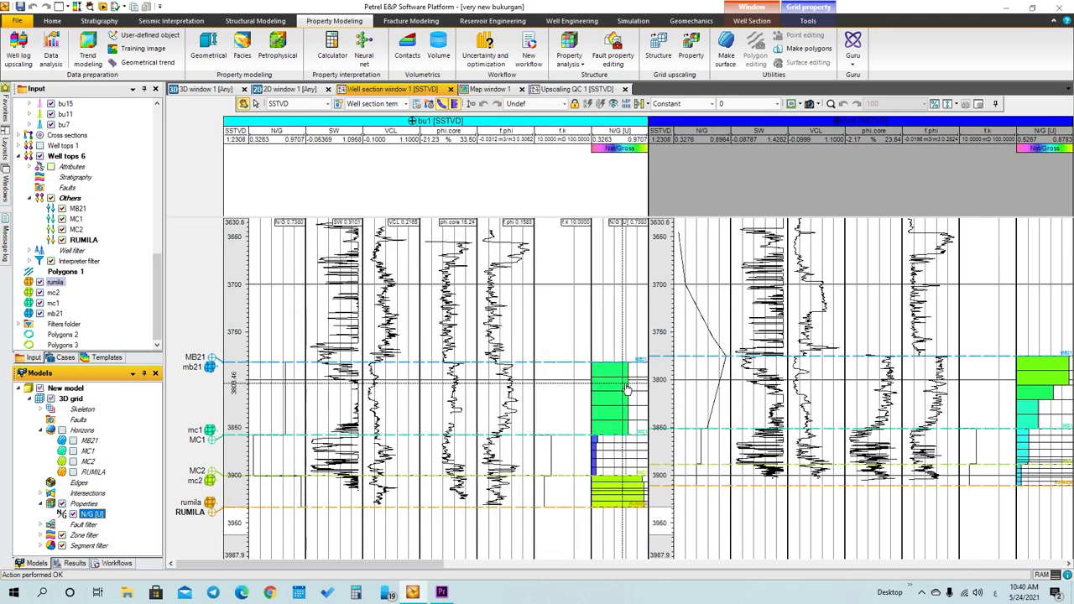
Upscale the SW log for all wells into a new property with the Simple method and display it in the well section
click(18, 52)
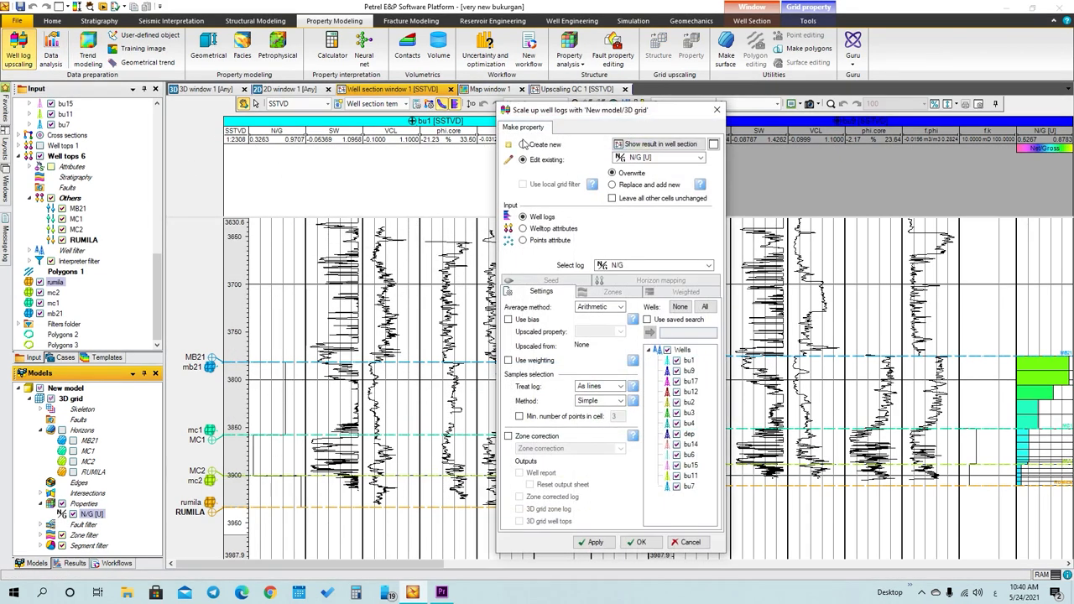
click(523, 145)
drag(602, 117, 411, 111)
click(442, 258)
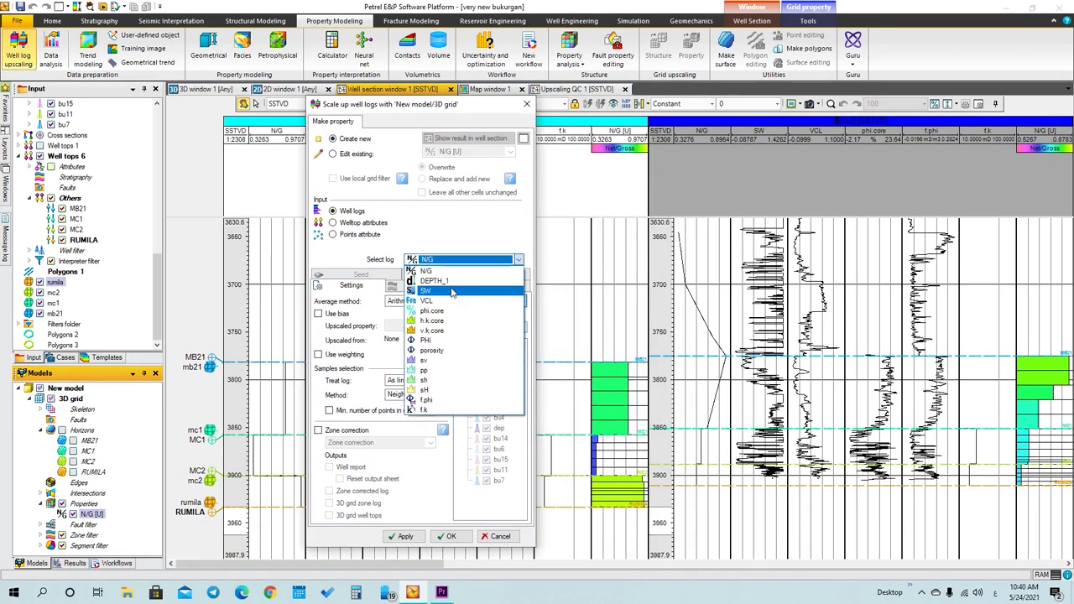
click(451, 291)
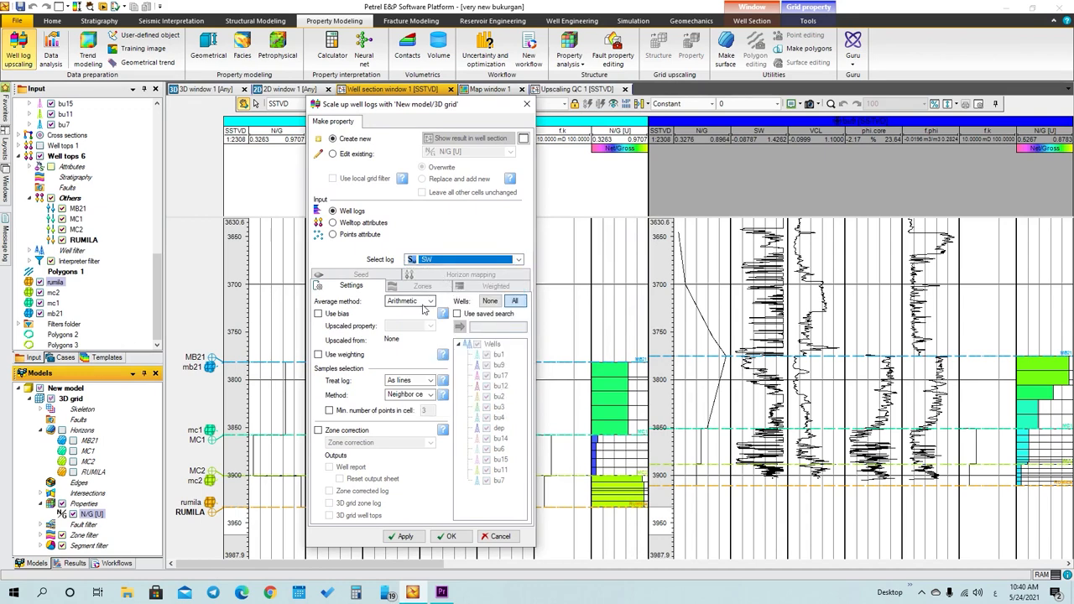
click(514, 303)
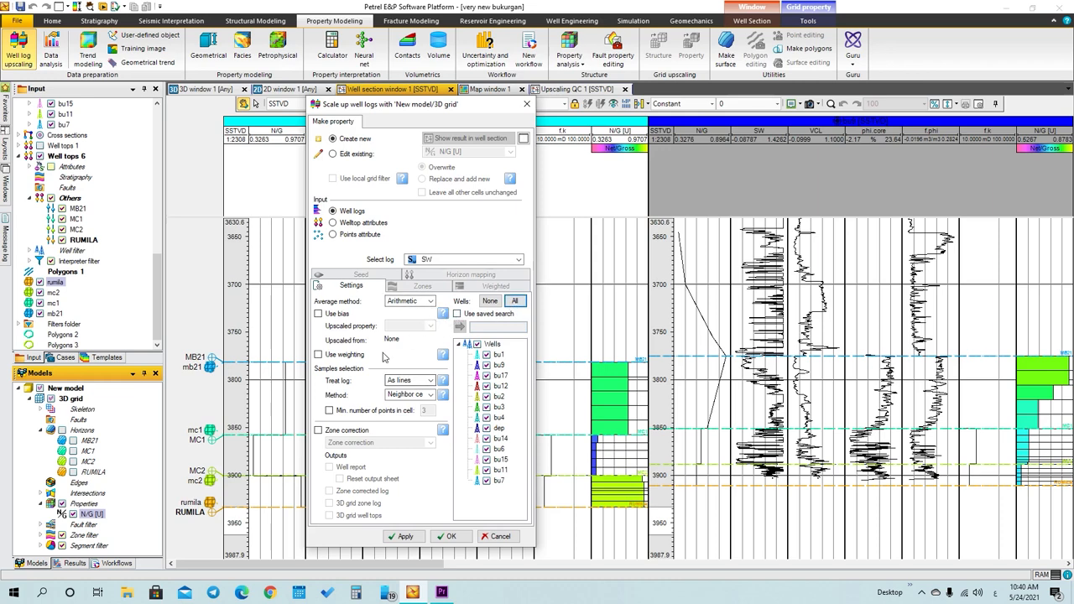
click(406, 395)
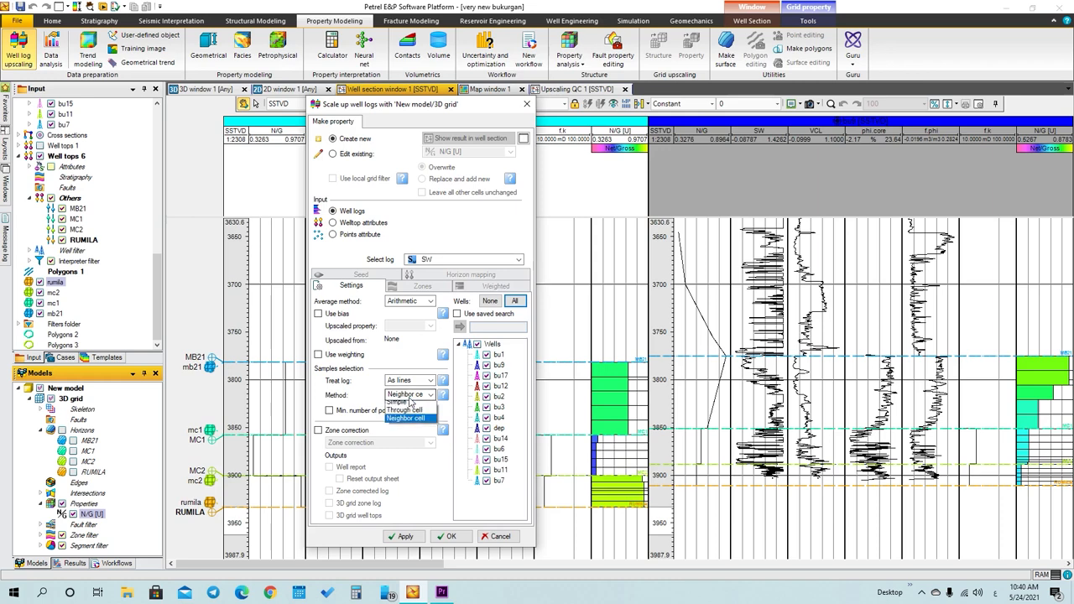
click(403, 407)
click(405, 537)
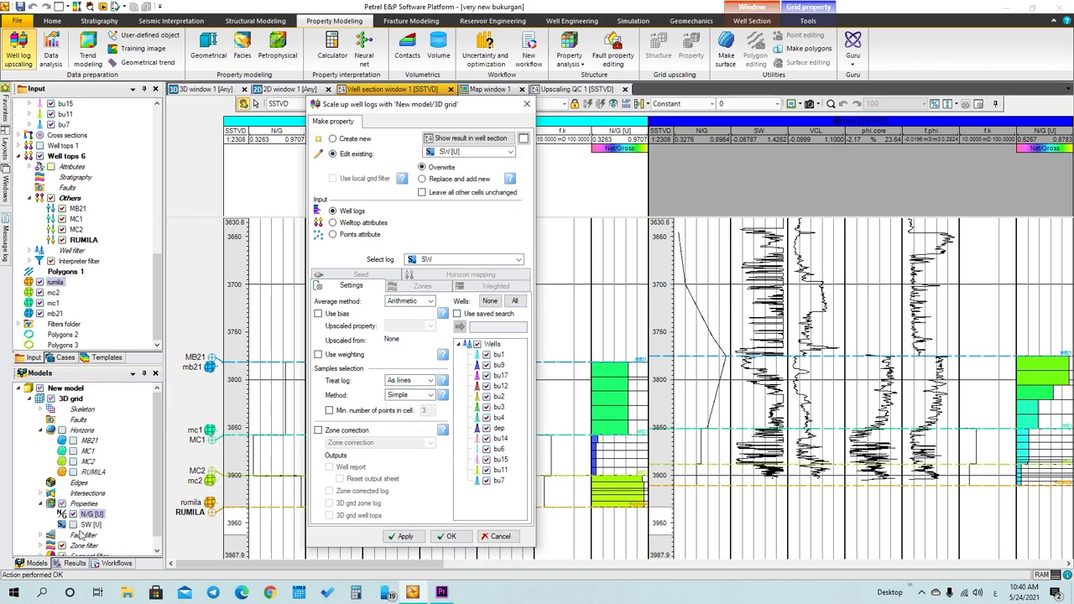
click(73, 525)
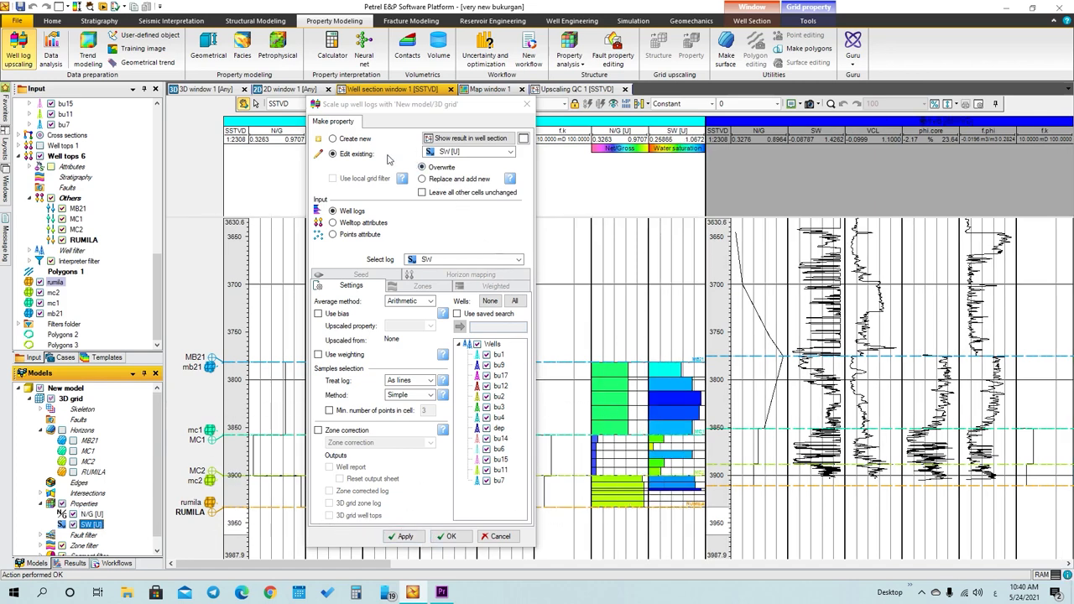
Upscale the VCL log into a new property, keeping the default settings, and display it in the well section
click(333, 140)
click(450, 260)
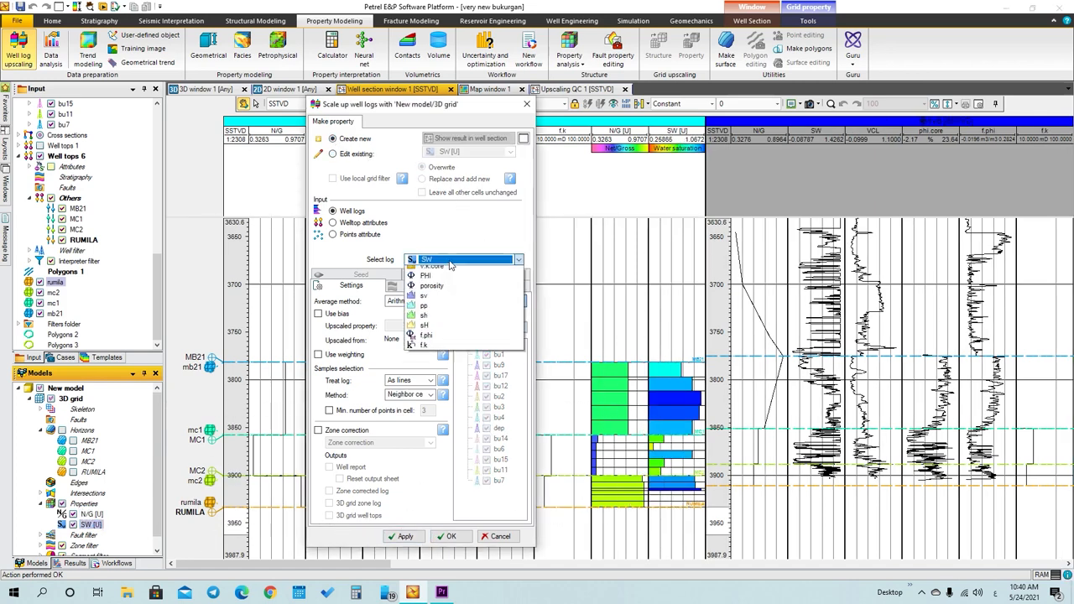
click(443, 302)
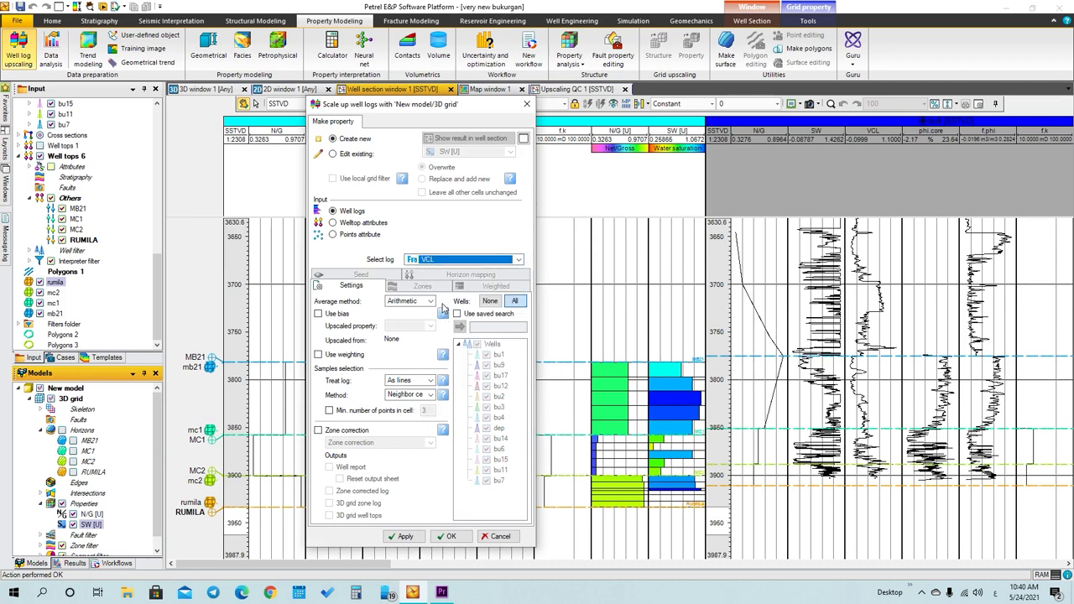
click(407, 537)
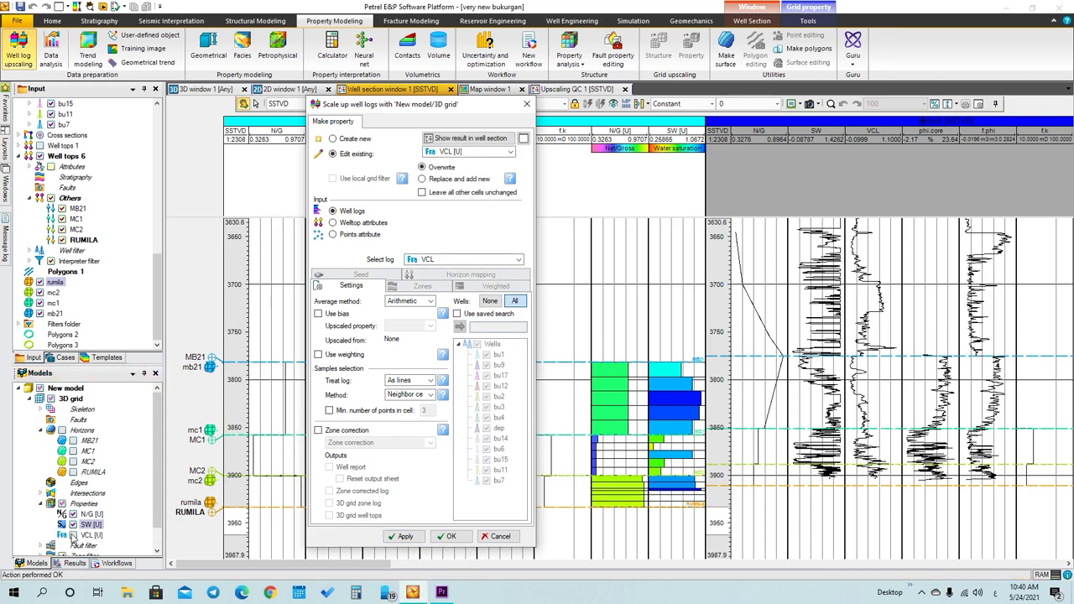
click(73, 535)
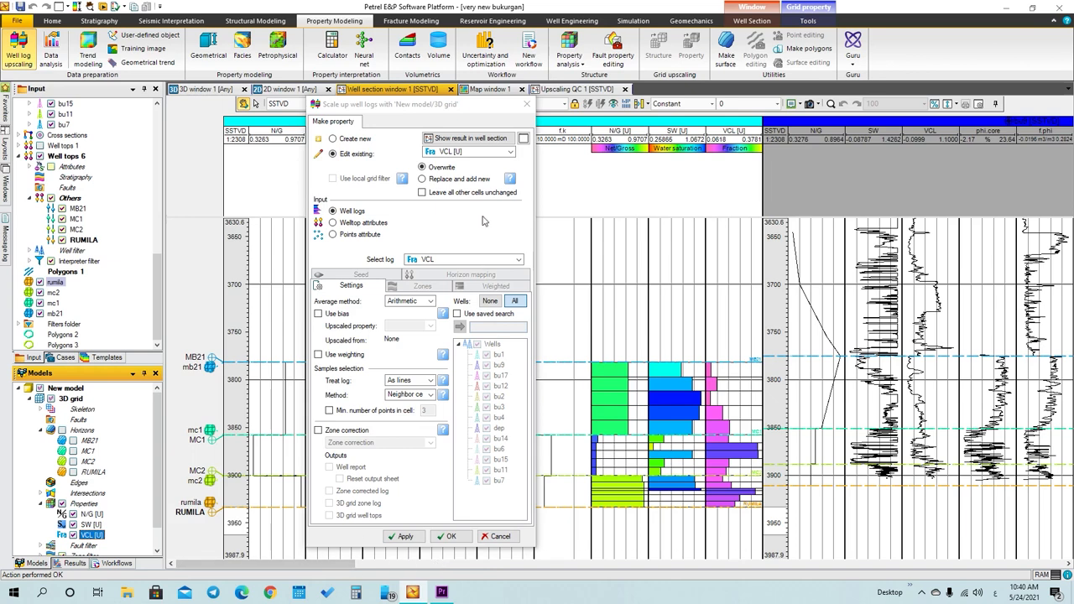
Upscale the phi.core log for all wells into a new property and display it in the well section
click(340, 140)
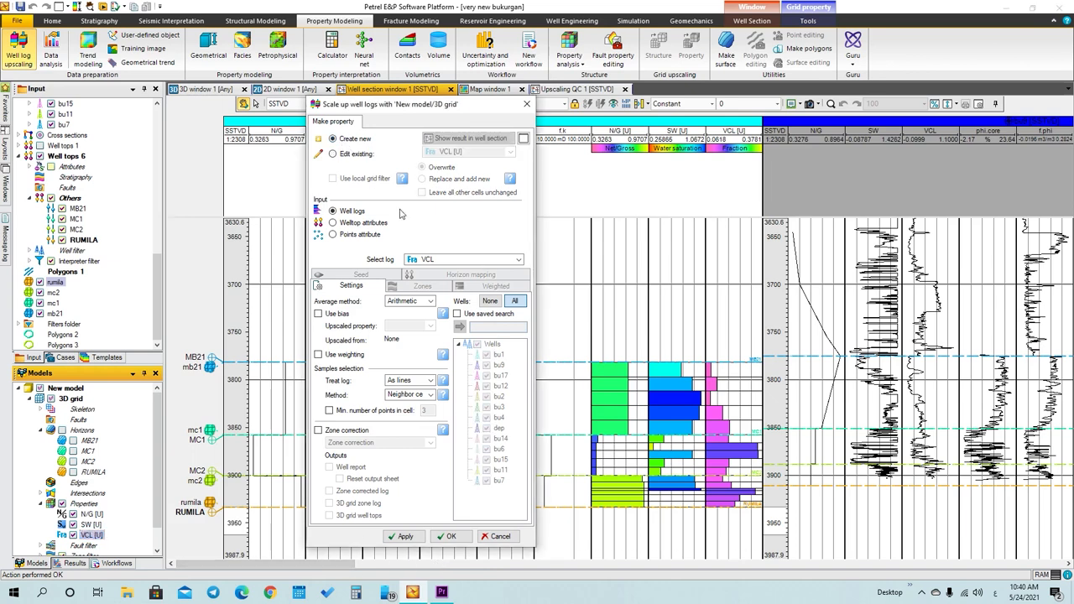
click(457, 259)
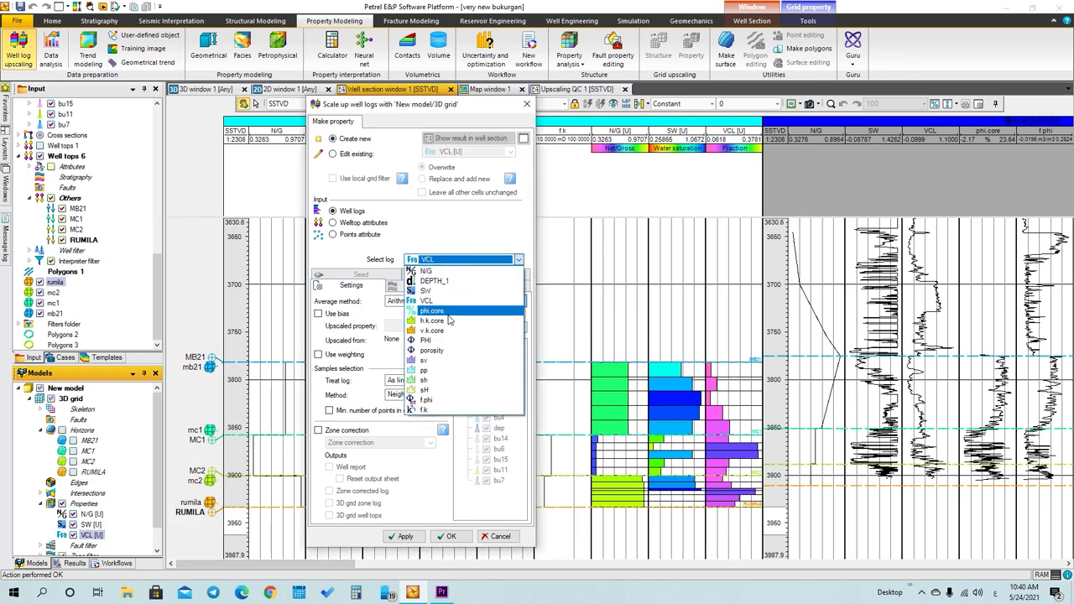
click(451, 312)
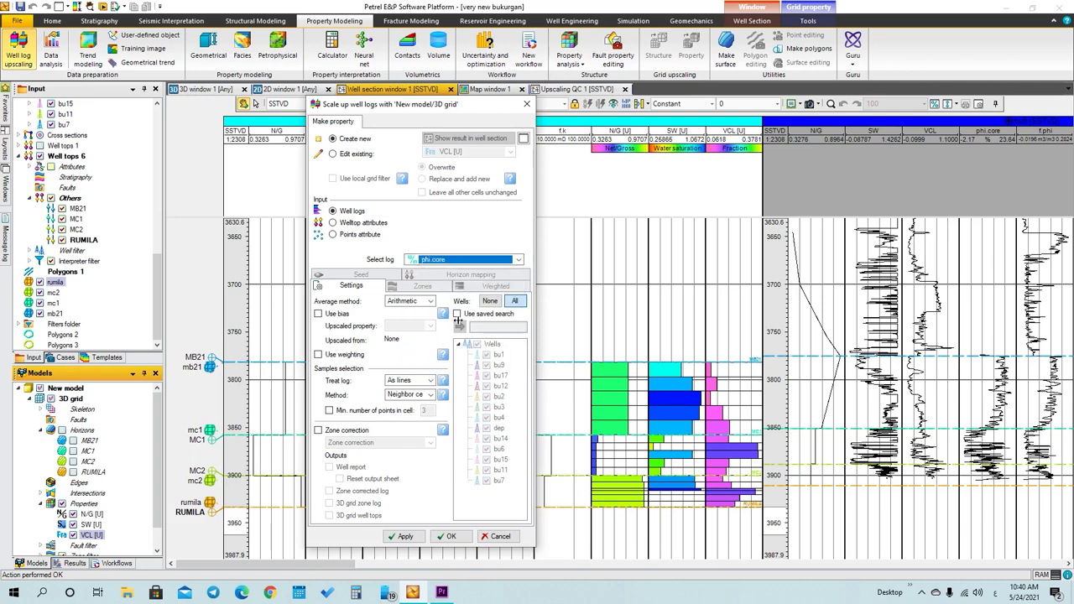
click(405, 536)
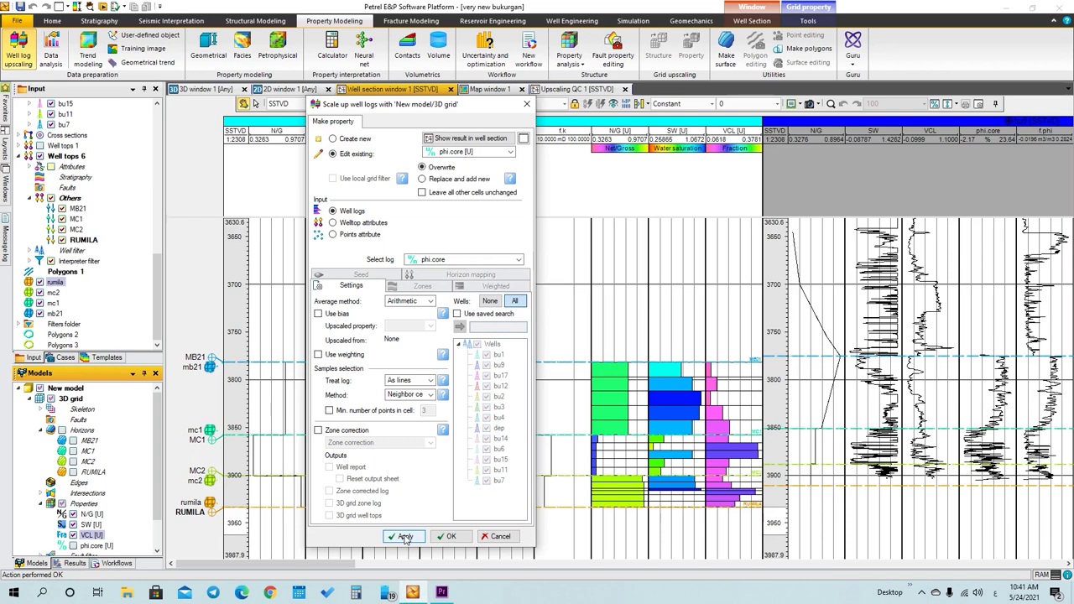
click(514, 301)
click(401, 537)
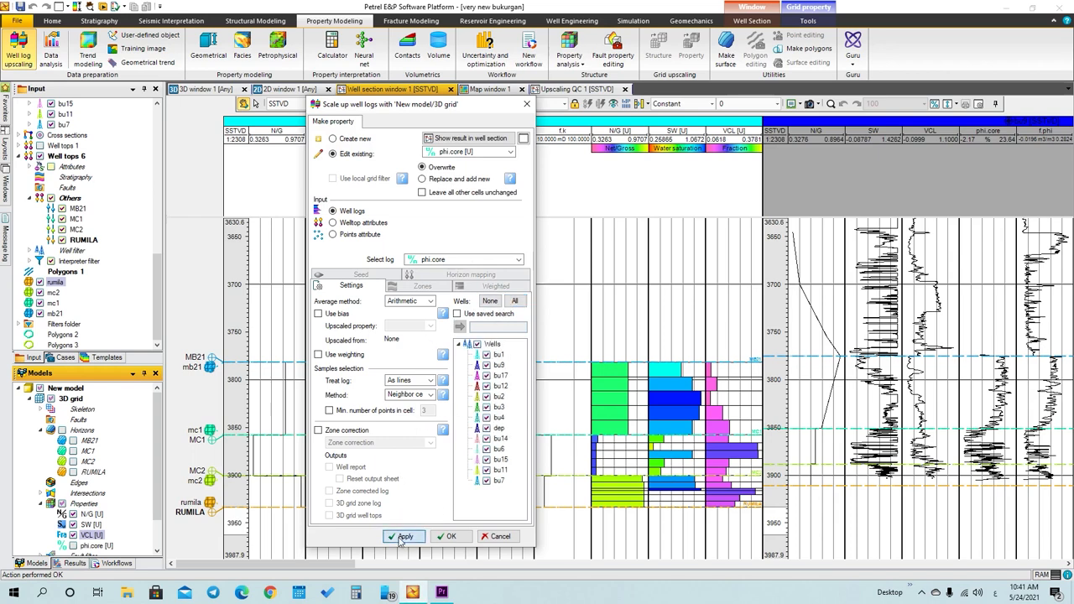
click(95, 534)
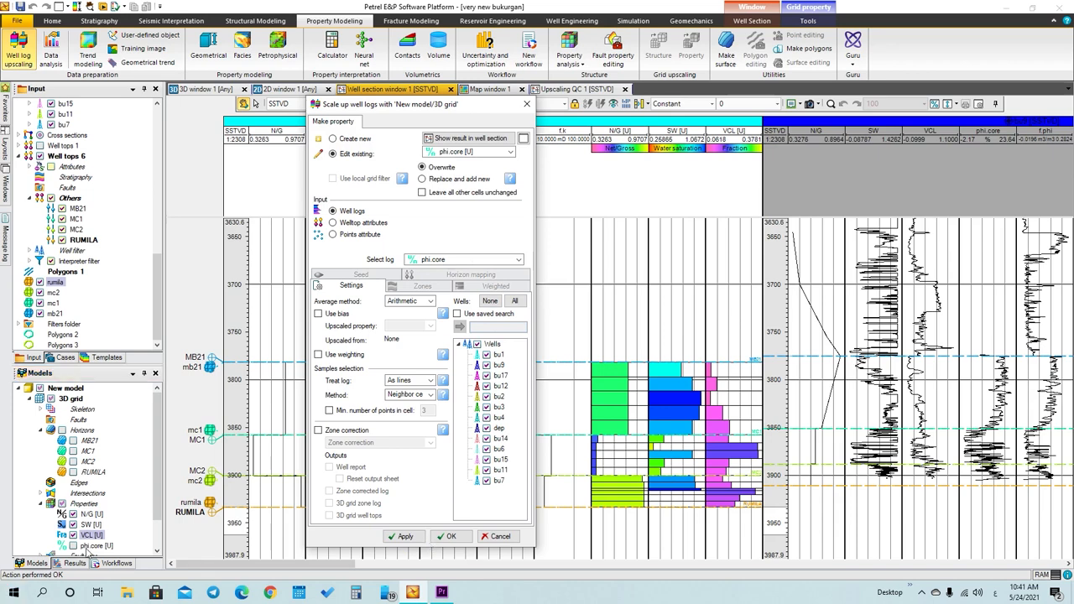
click(85, 547)
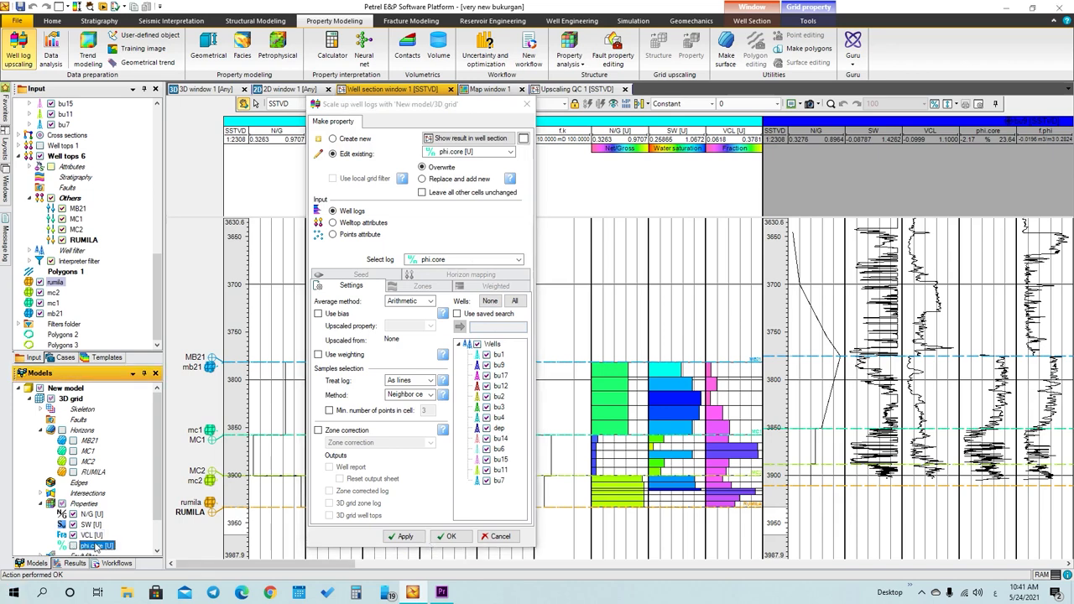
click(73, 547)
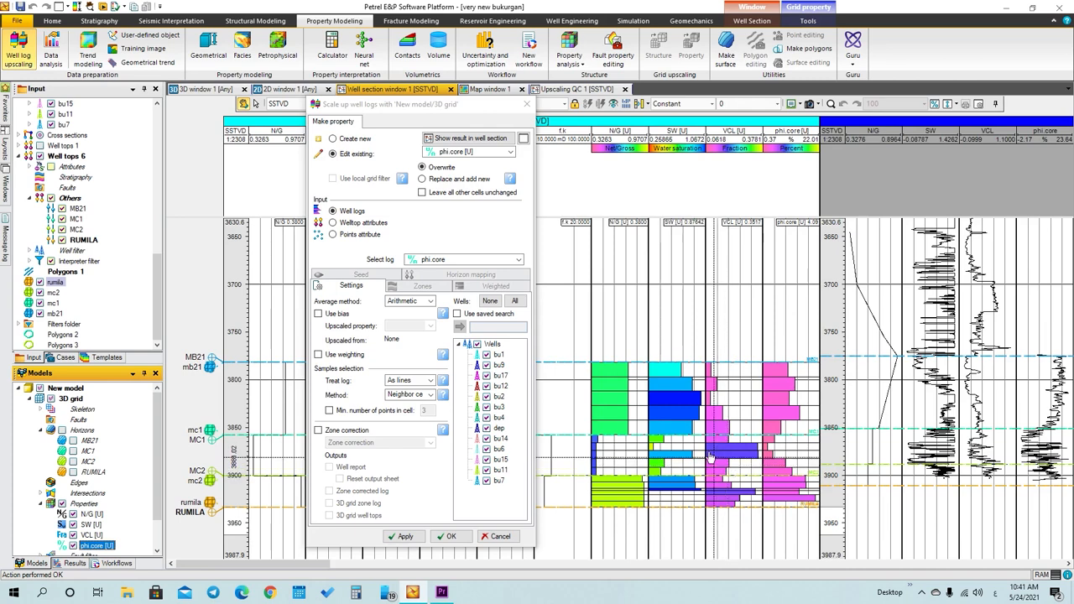
Upscale the h.k.core log for all wells into a new property and display it in the well section
click(457, 262)
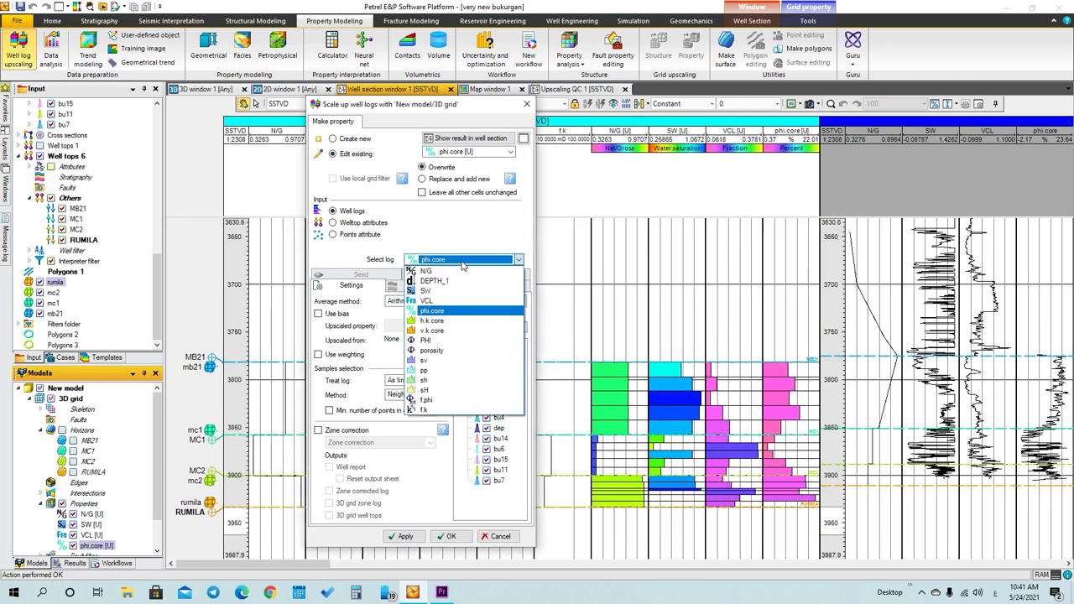
click(445, 323)
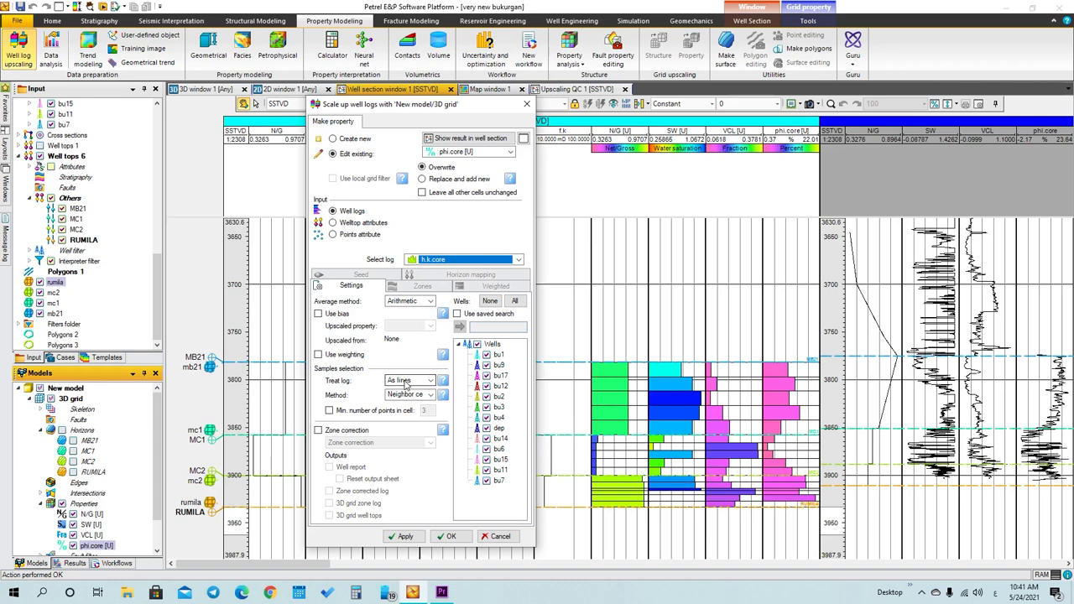
click(515, 306)
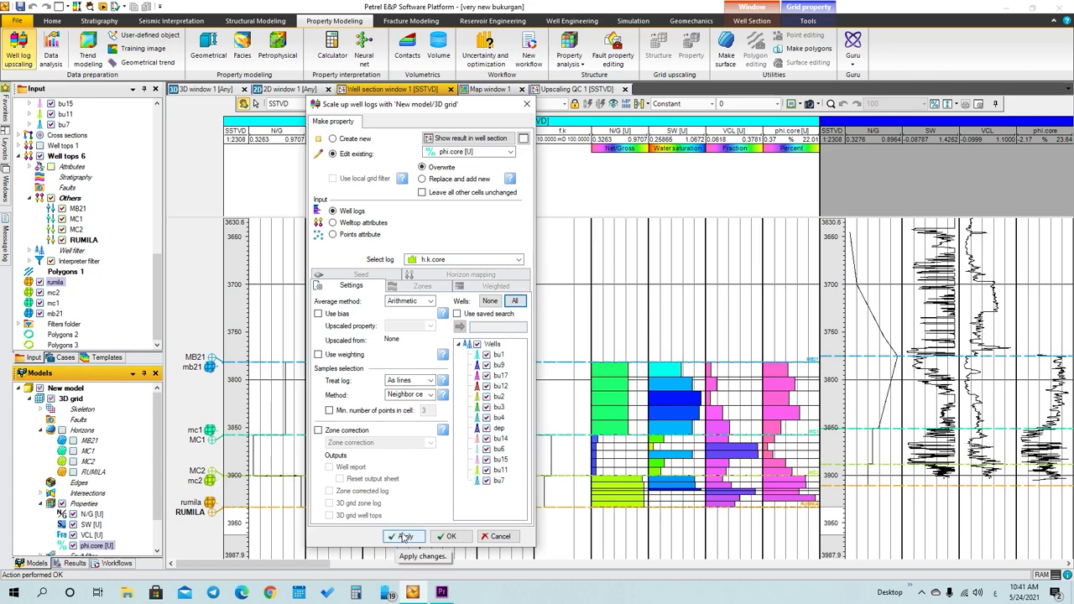
click(351, 139)
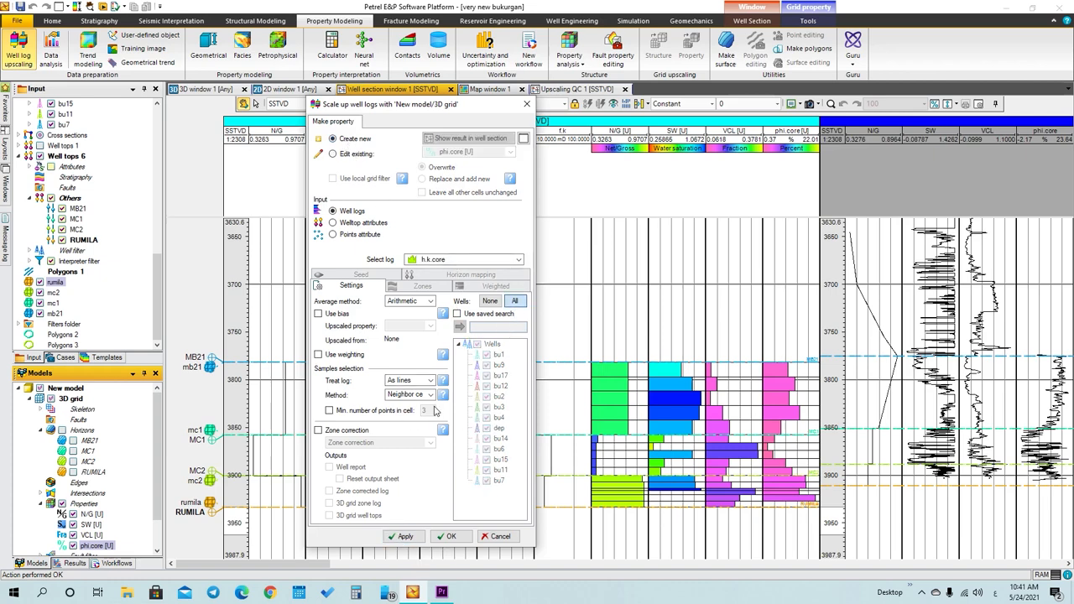
click(437, 537)
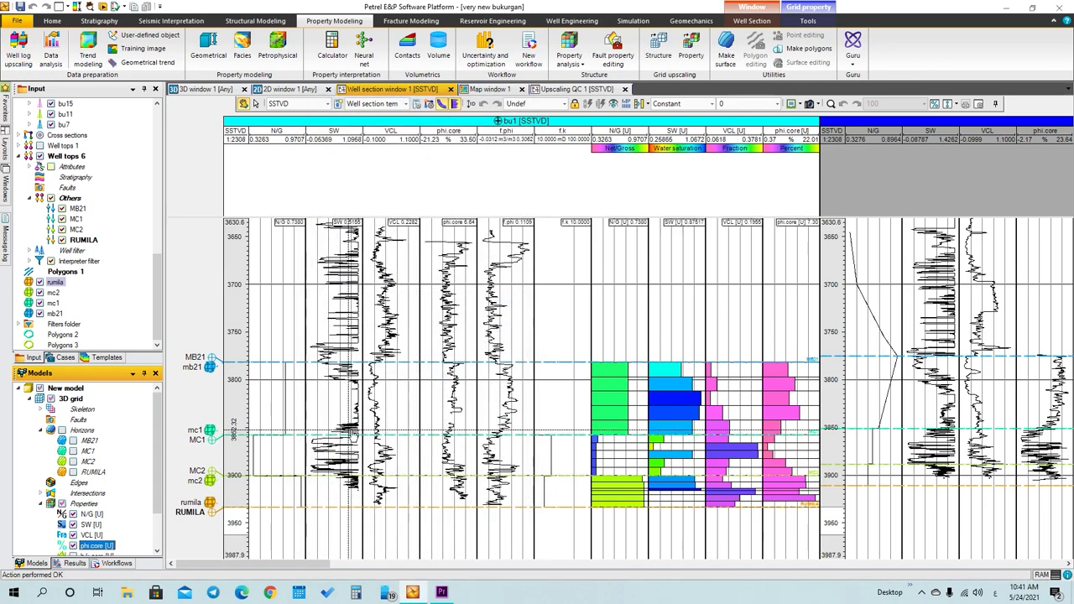
scroll(120, 531, down, 1)
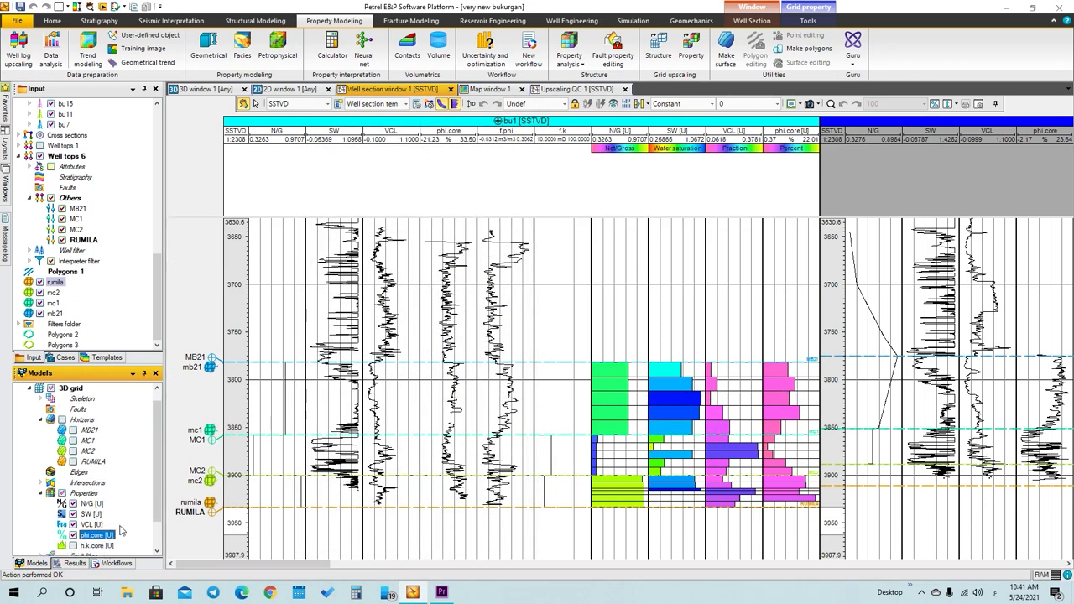
click(73, 546)
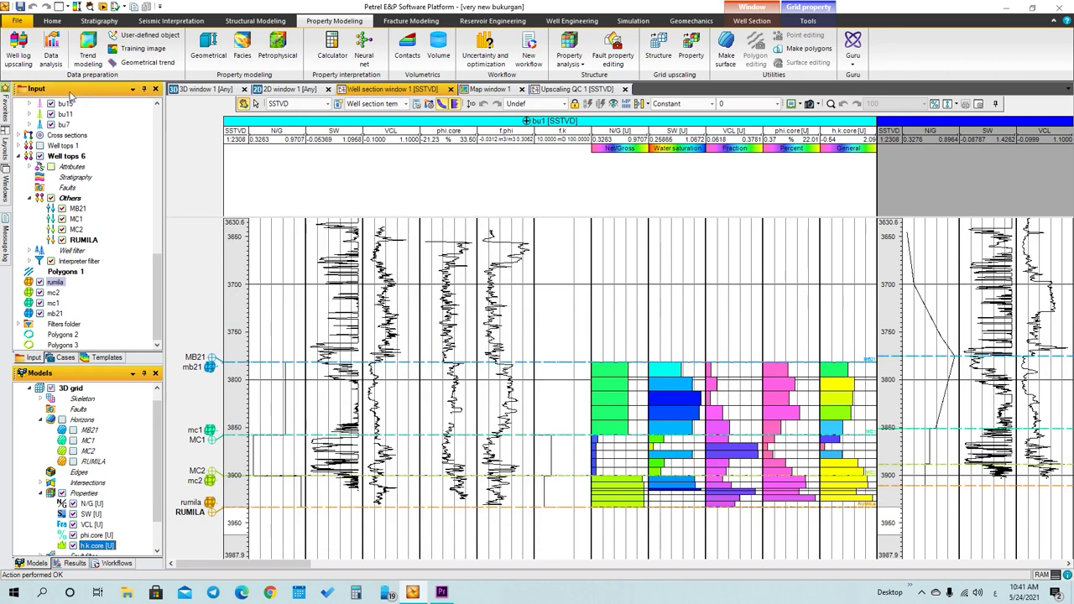
Upscale the v.k.core log for all wells into a new property, display it in the well section and close the upscaling dialog
click(18, 52)
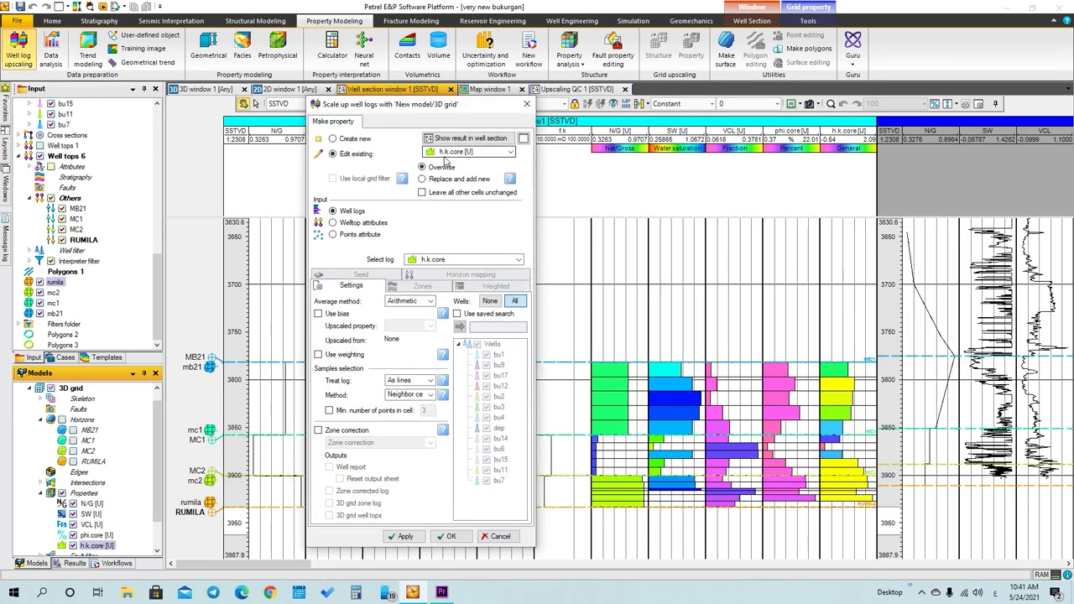
click(333, 138)
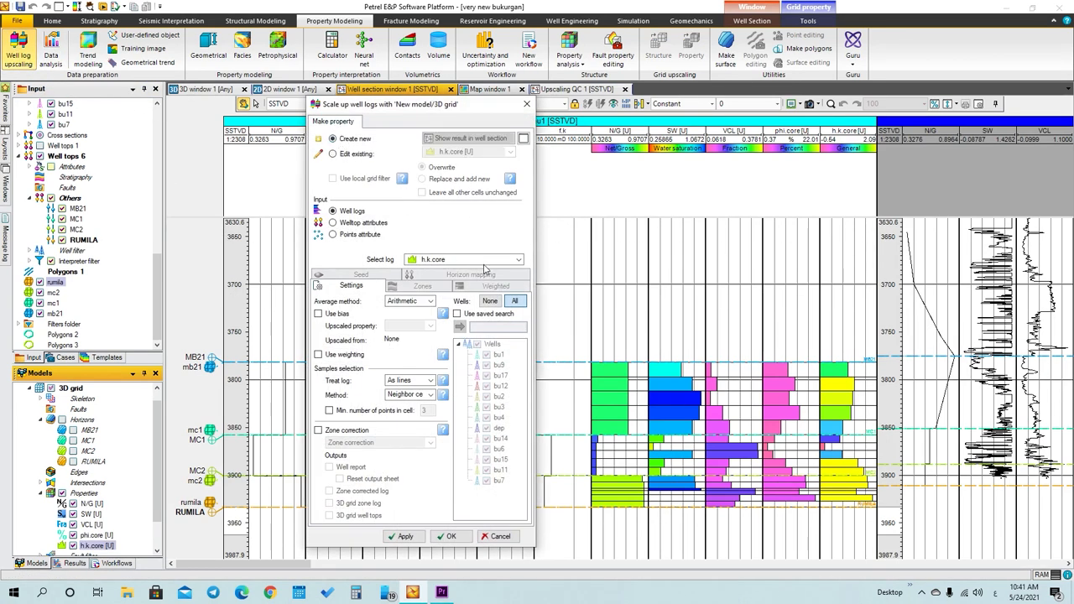
click(484, 261)
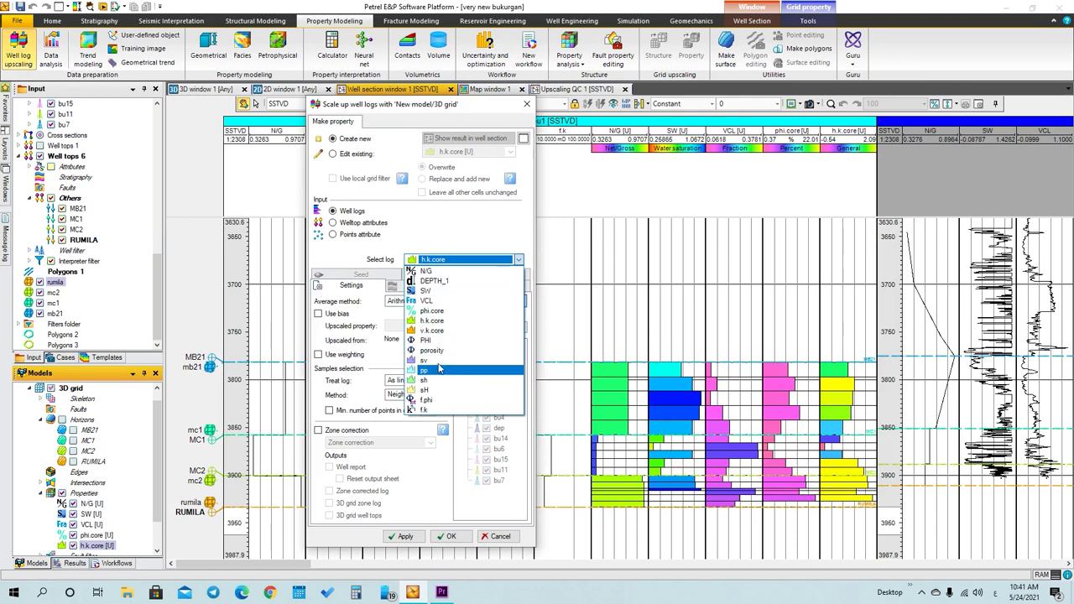
click(440, 331)
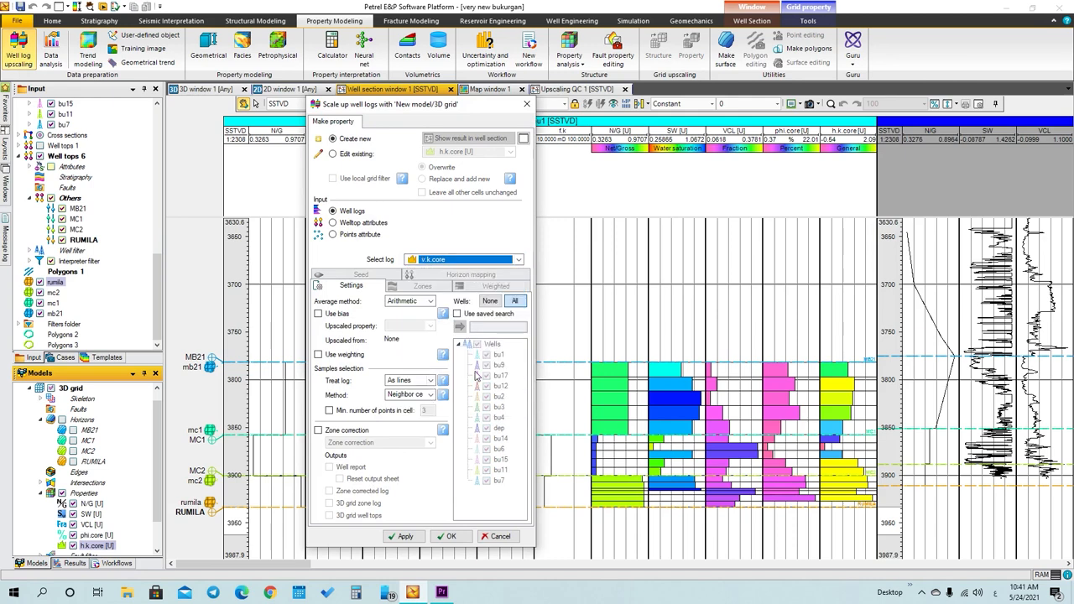
click(457, 314)
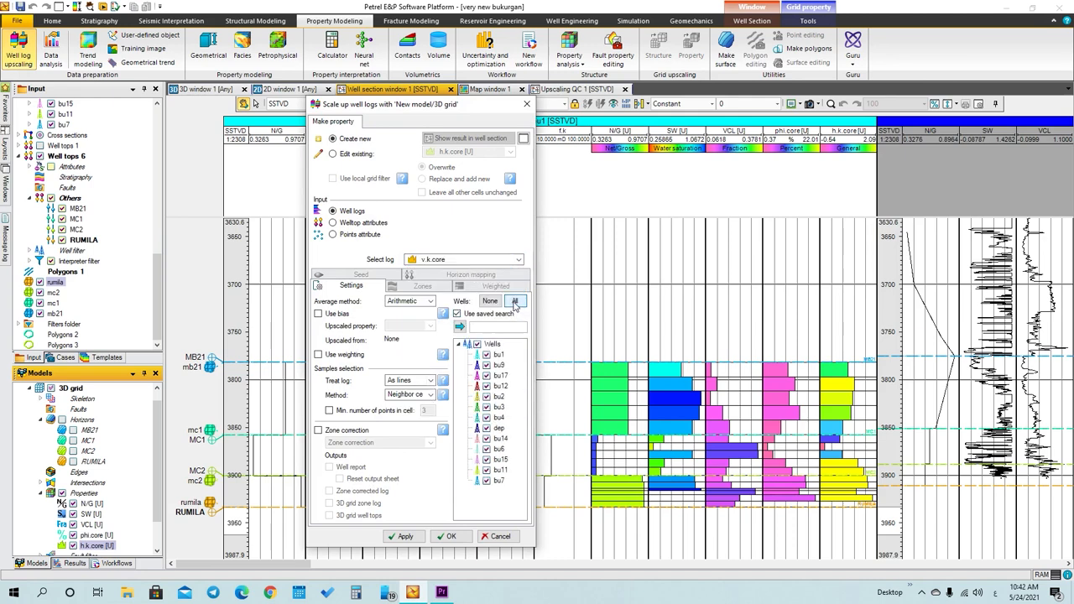
click(458, 315)
click(405, 537)
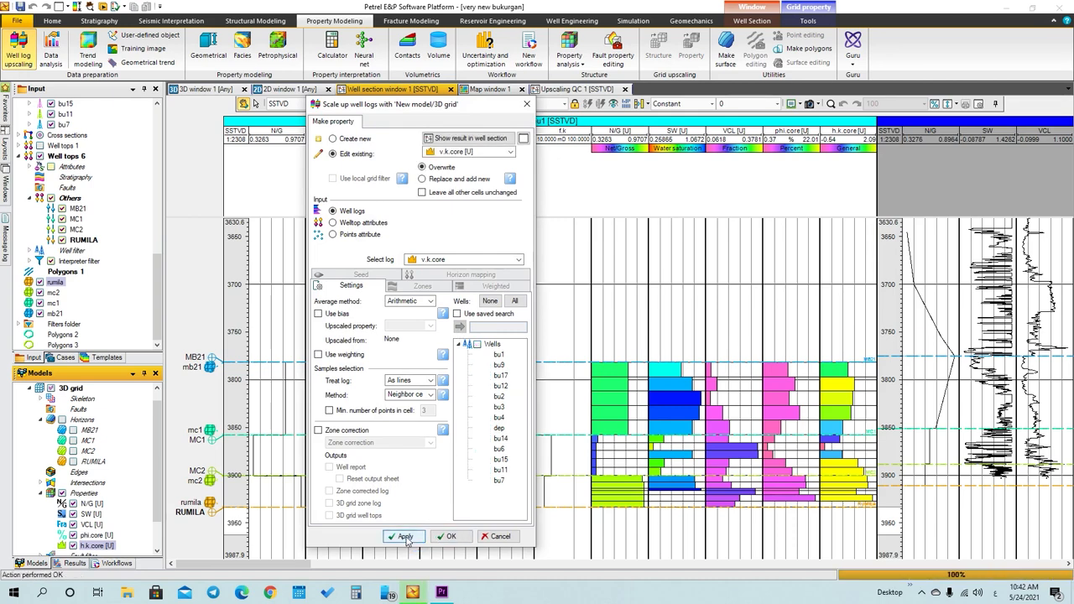
click(149, 538)
scroll(147, 538, down, 1)
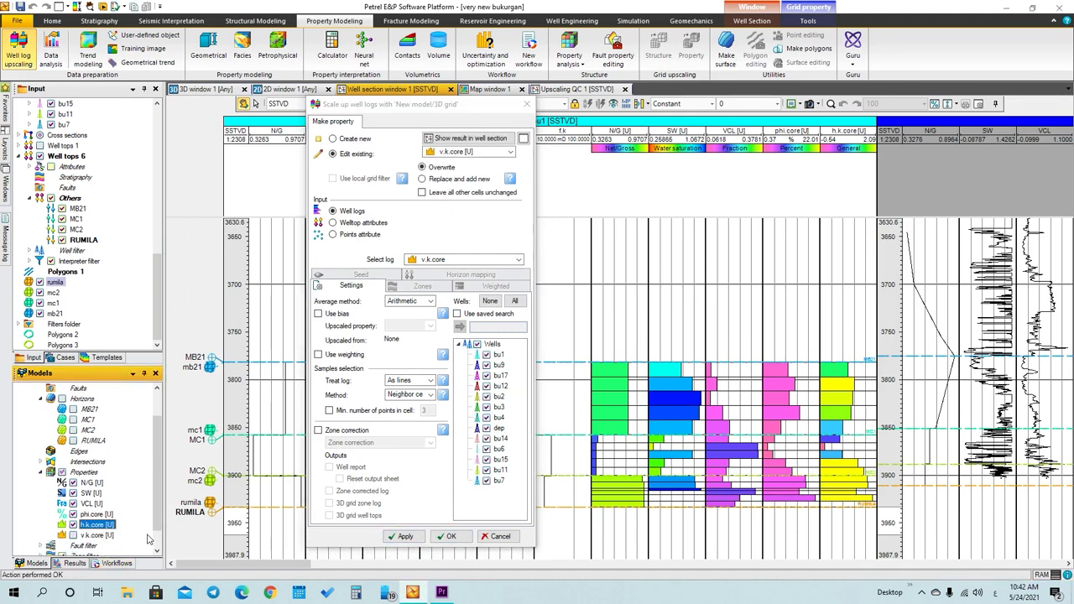
click(73, 535)
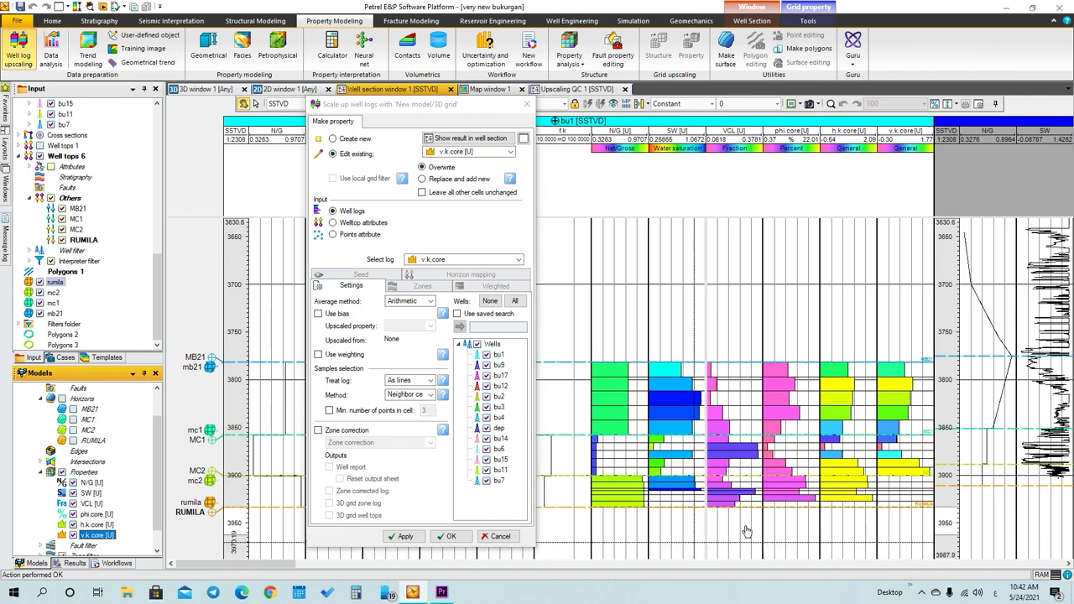
click(526, 105)
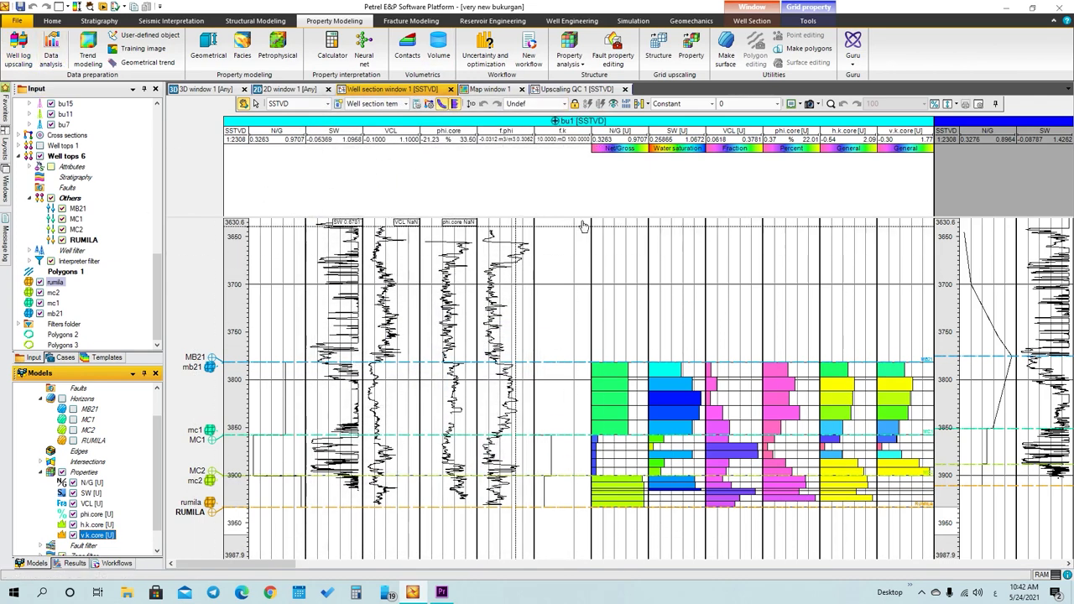
Show the grid in the 3D window and examine its layering from the side
click(210, 89)
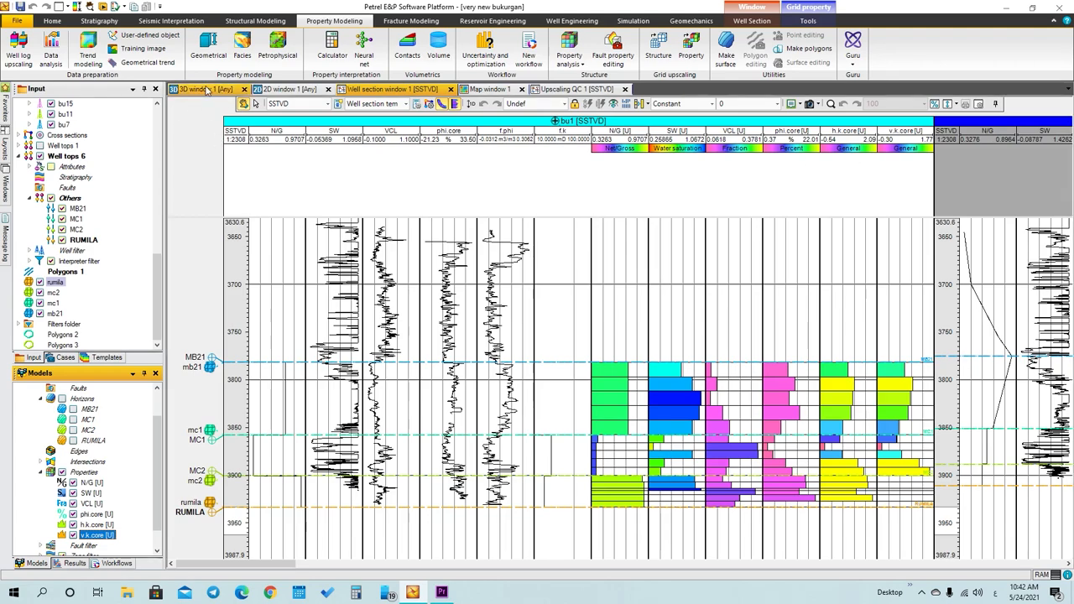
drag(547, 376, 506, 333)
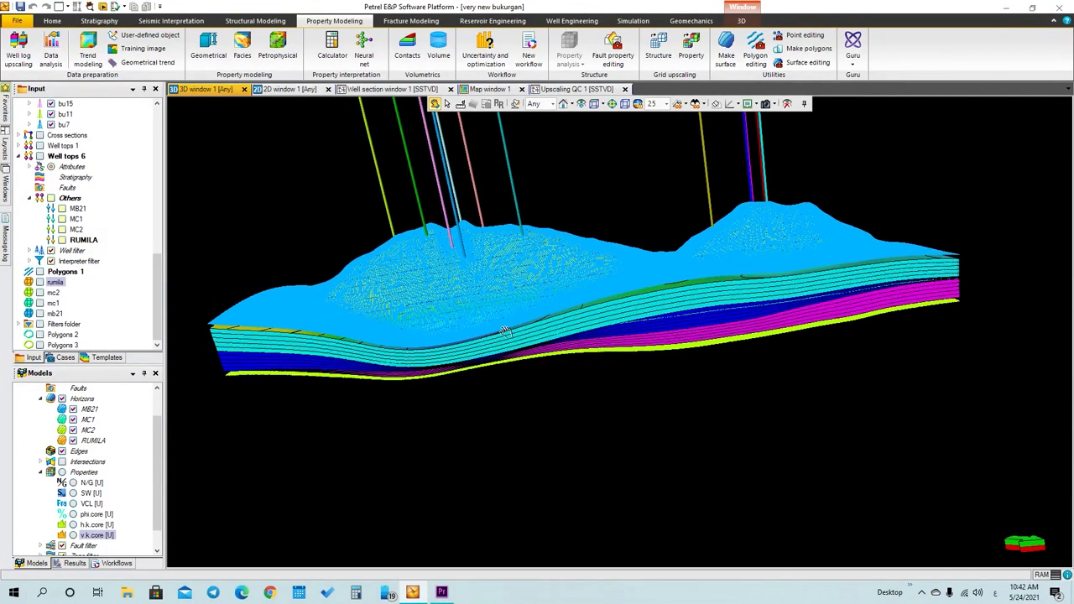
drag(649, 340, 569, 283)
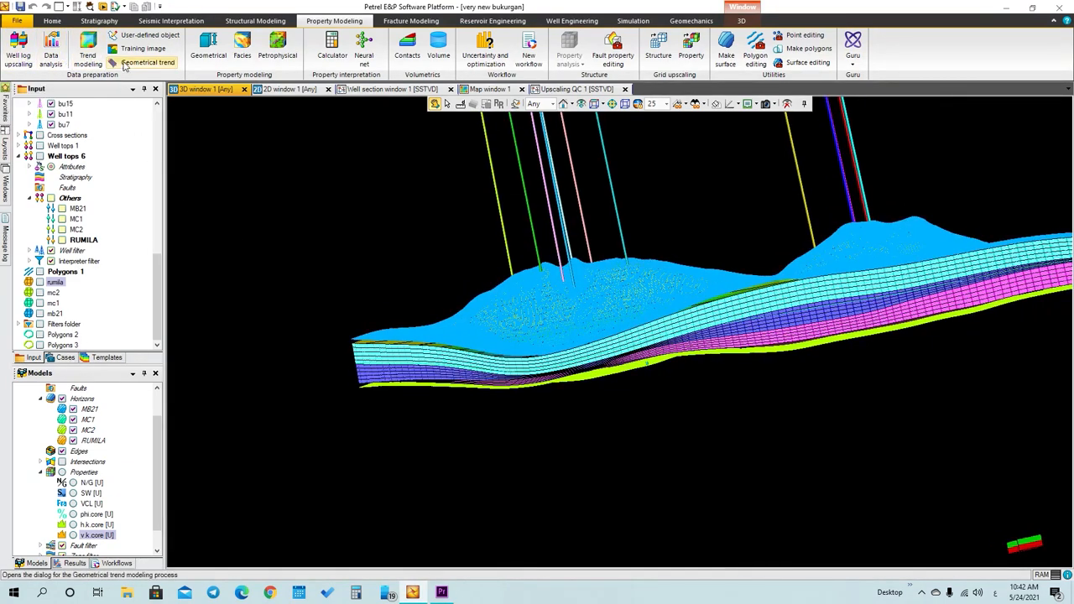
Open Petrophysical modeling for the 3D grid and place its dialog clear of the model to inspect the zones
click(272, 67)
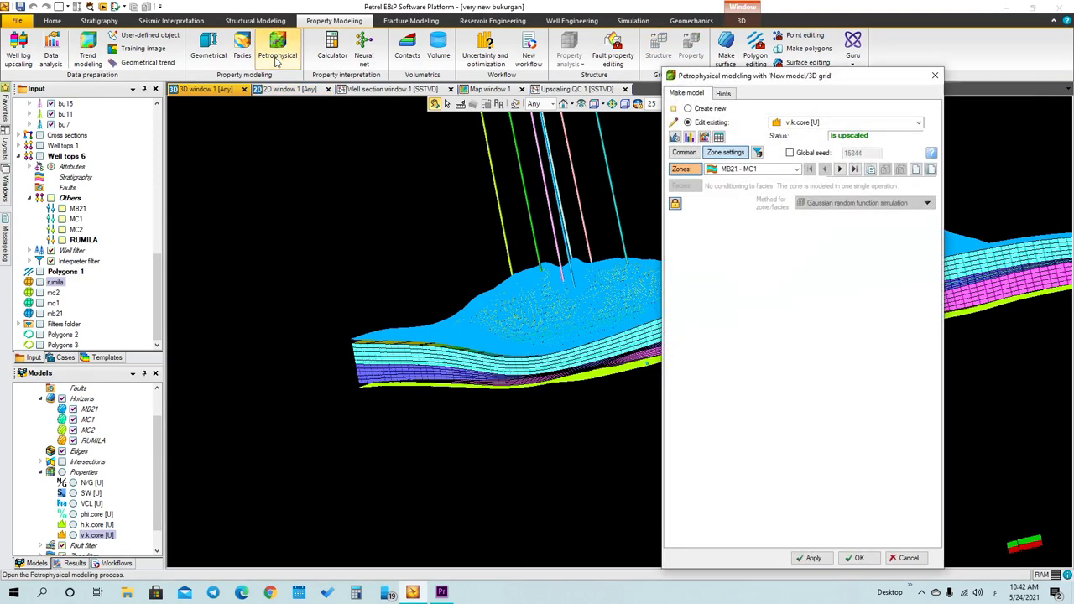
drag(699, 78, 531, 65)
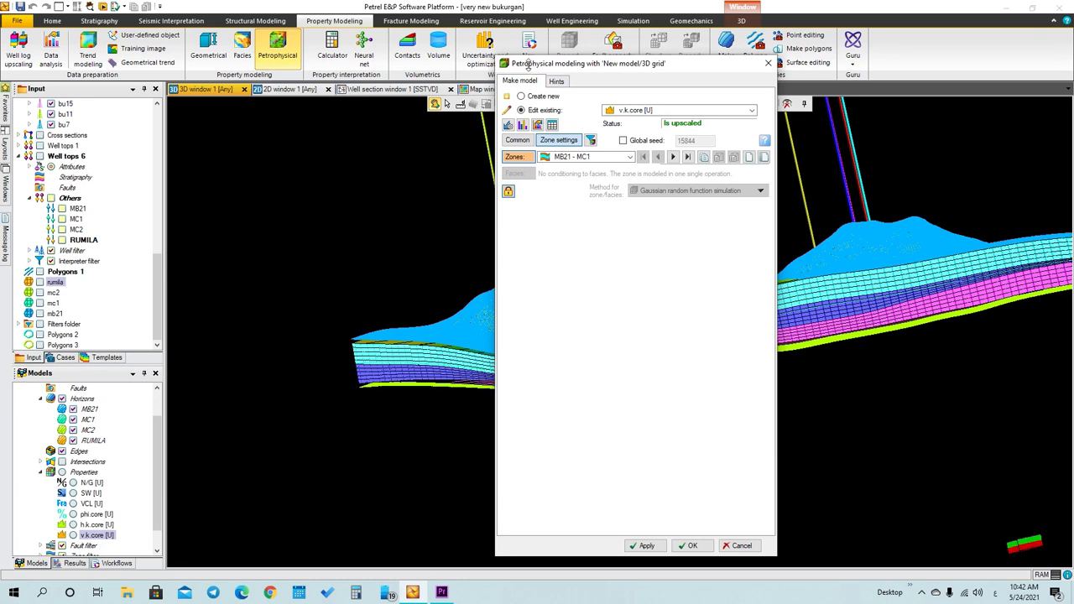
drag(637, 72, 359, 51)
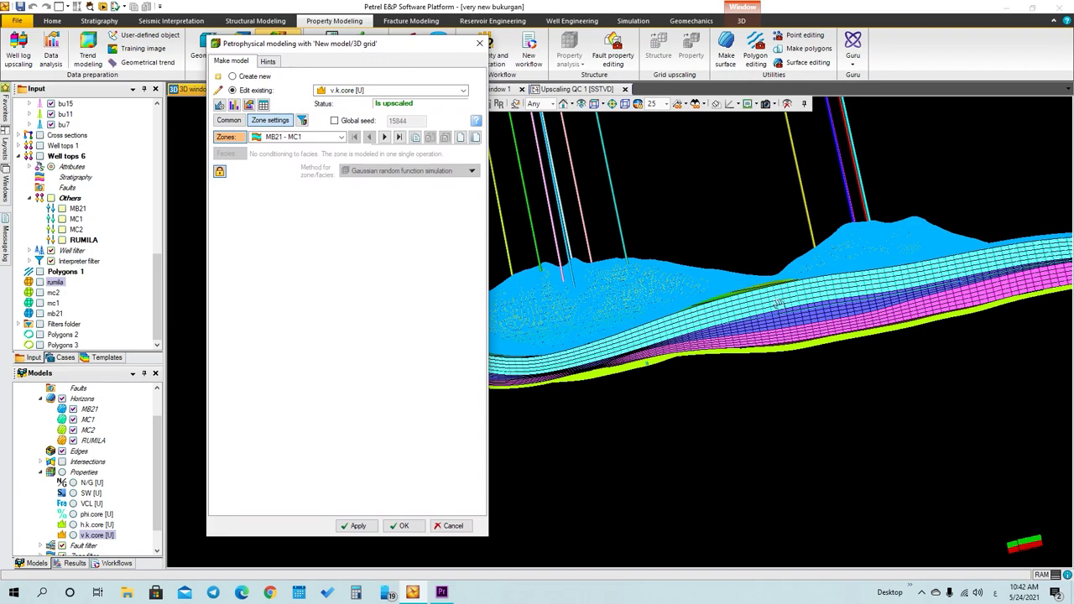
drag(779, 303, 684, 367)
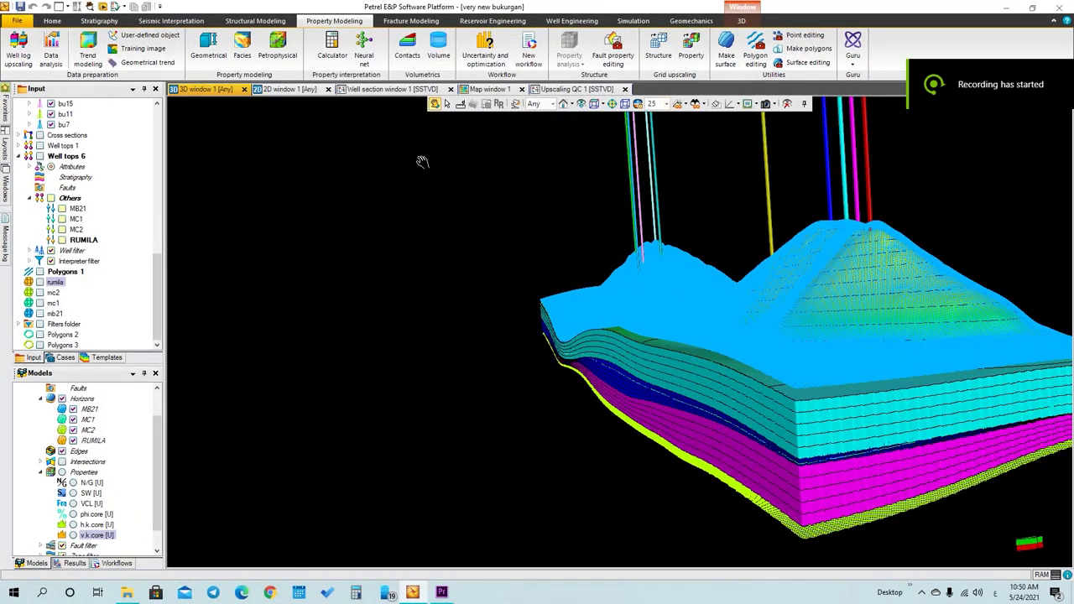
Review the upscaled logs in the well section, and inspect the grid's zones and layers in the 3D window
click(391, 89)
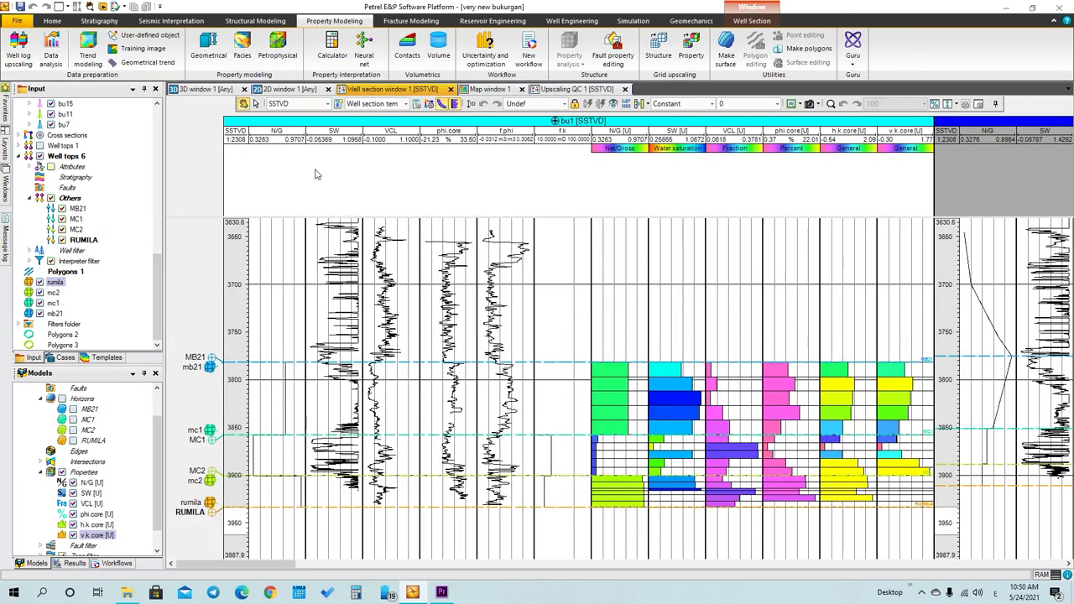
click(210, 89)
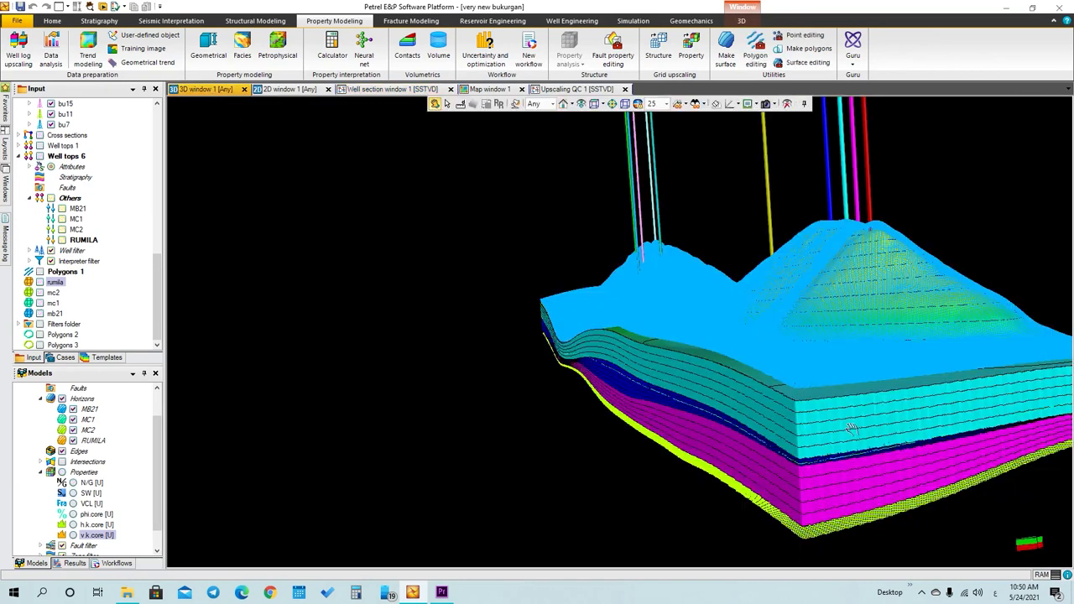
drag(852, 428, 851, 412)
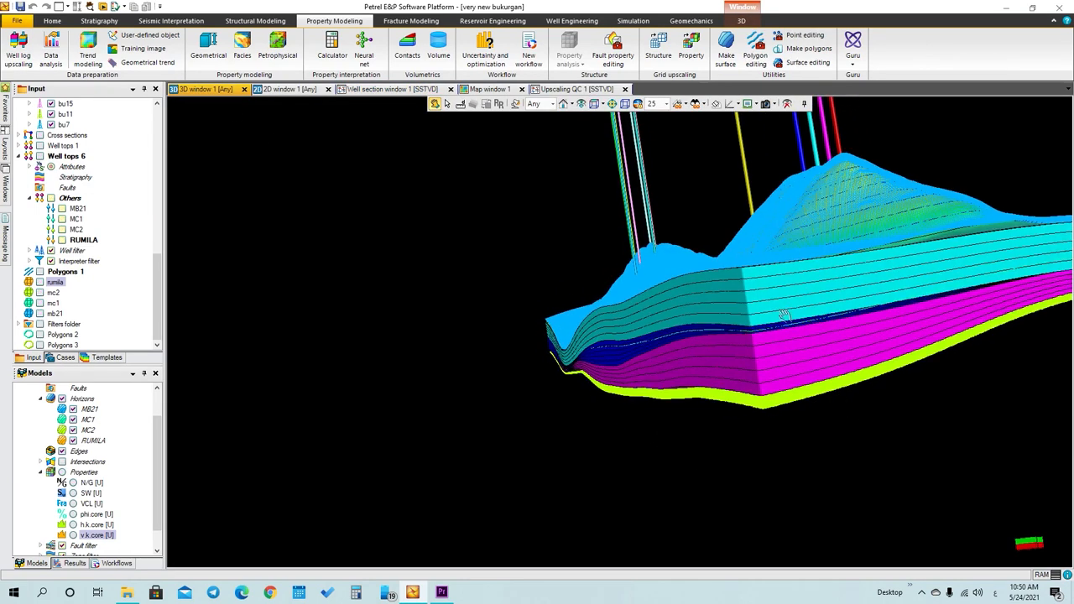
drag(749, 336, 719, 337)
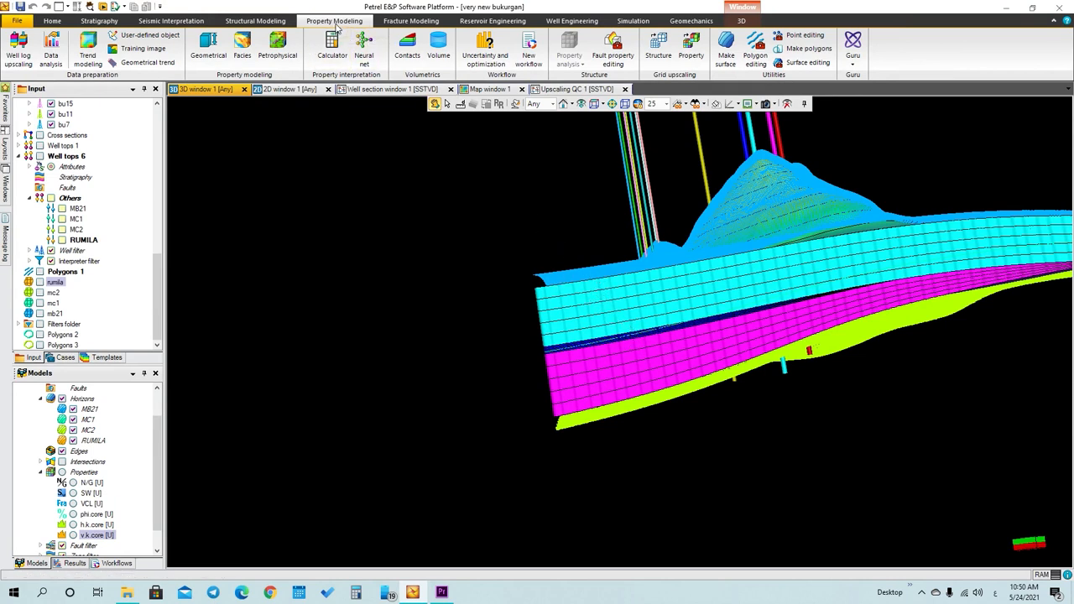
Open Petrophysical modeling for the 3D grid and choose the existing upscaled N/G property for editing
click(277, 46)
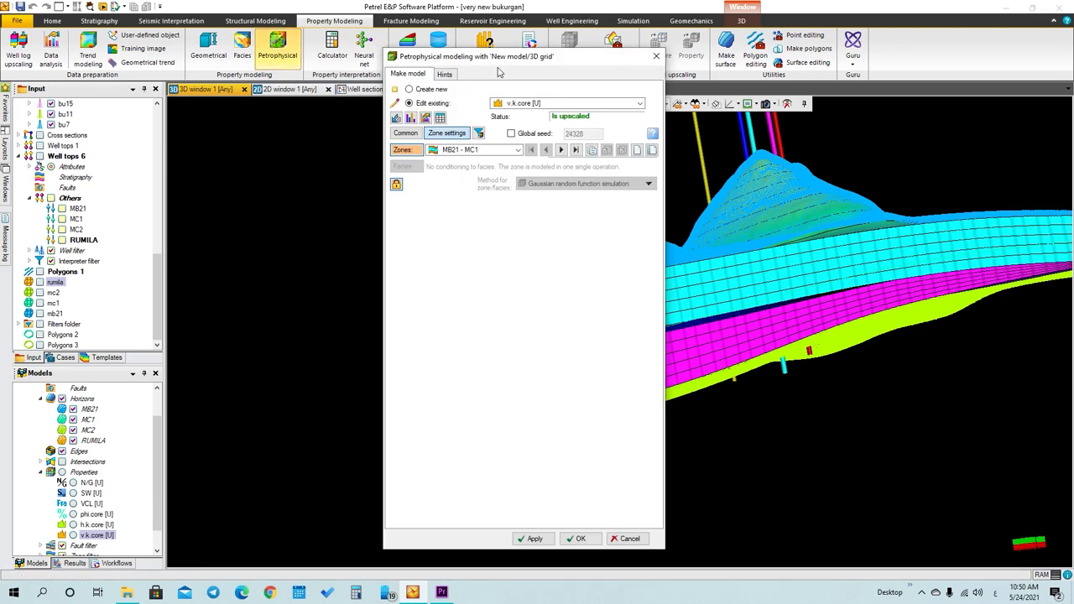
drag(502, 66, 480, 55)
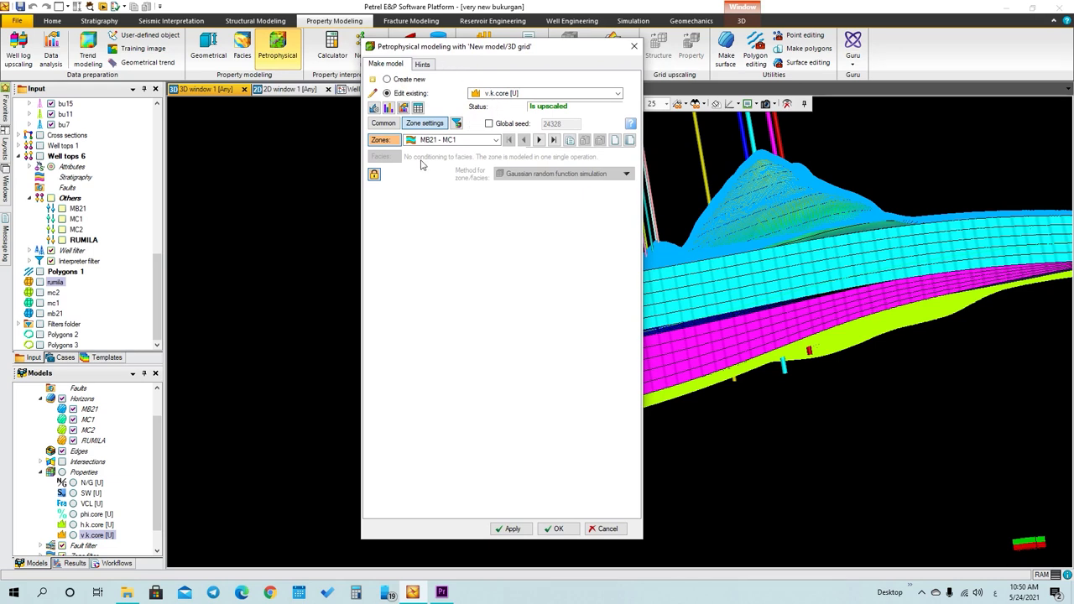
click(508, 93)
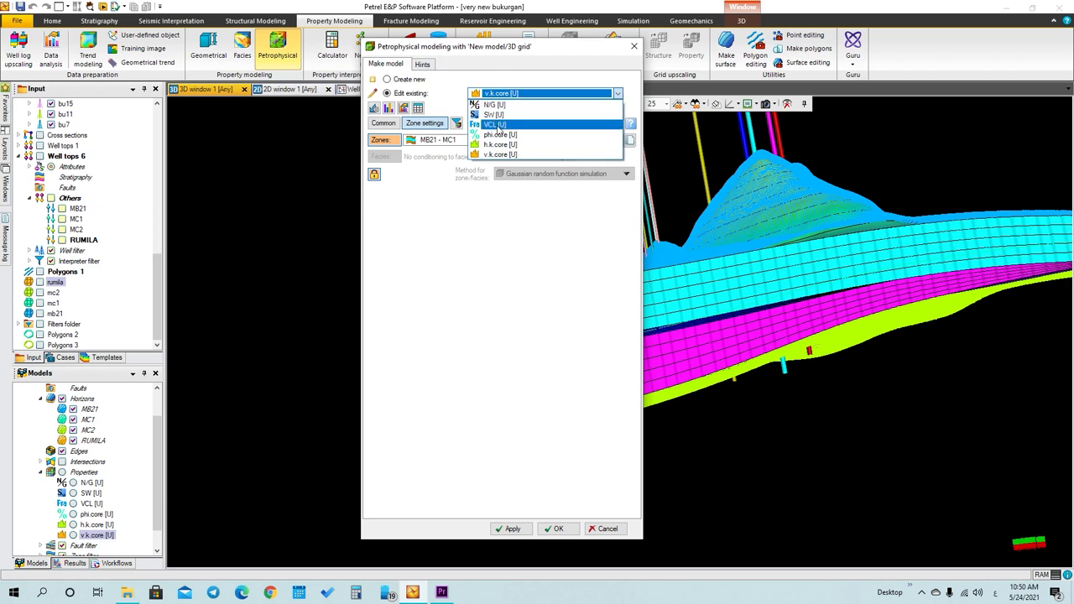
click(436, 170)
click(445, 139)
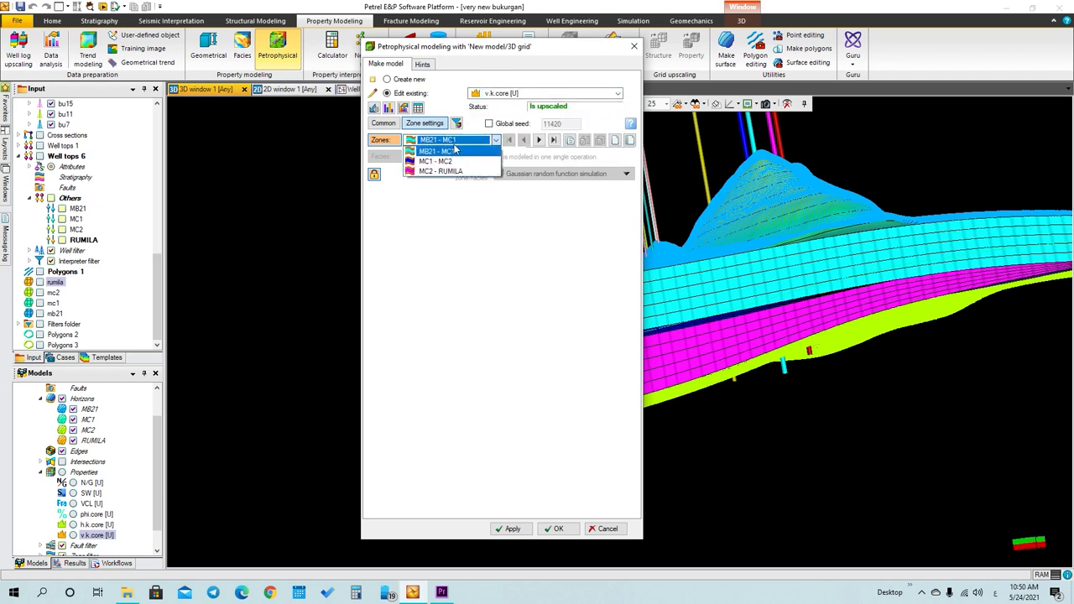
click(458, 150)
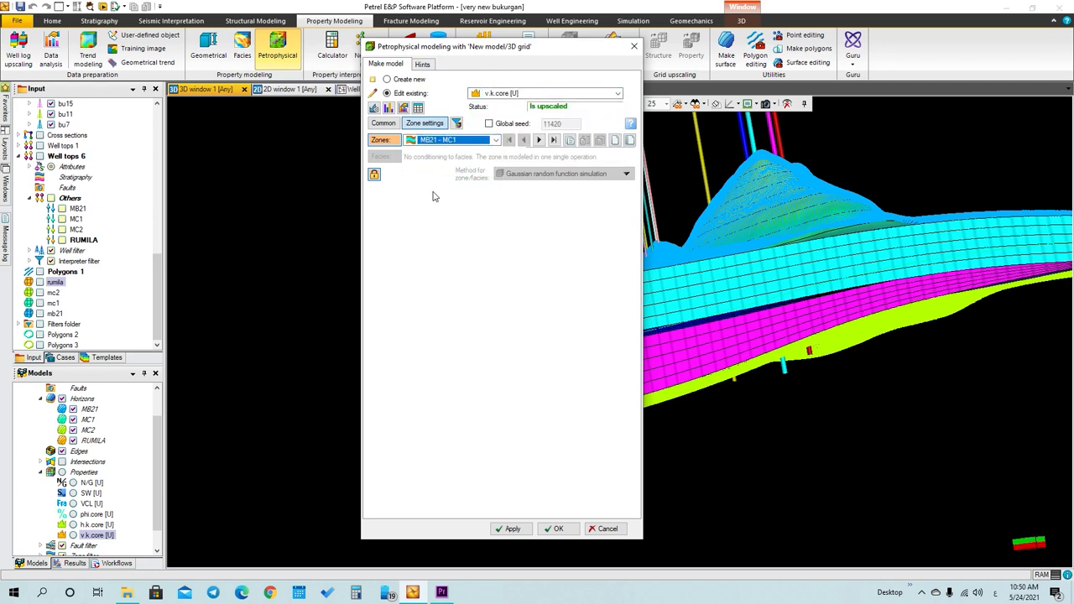
click(523, 93)
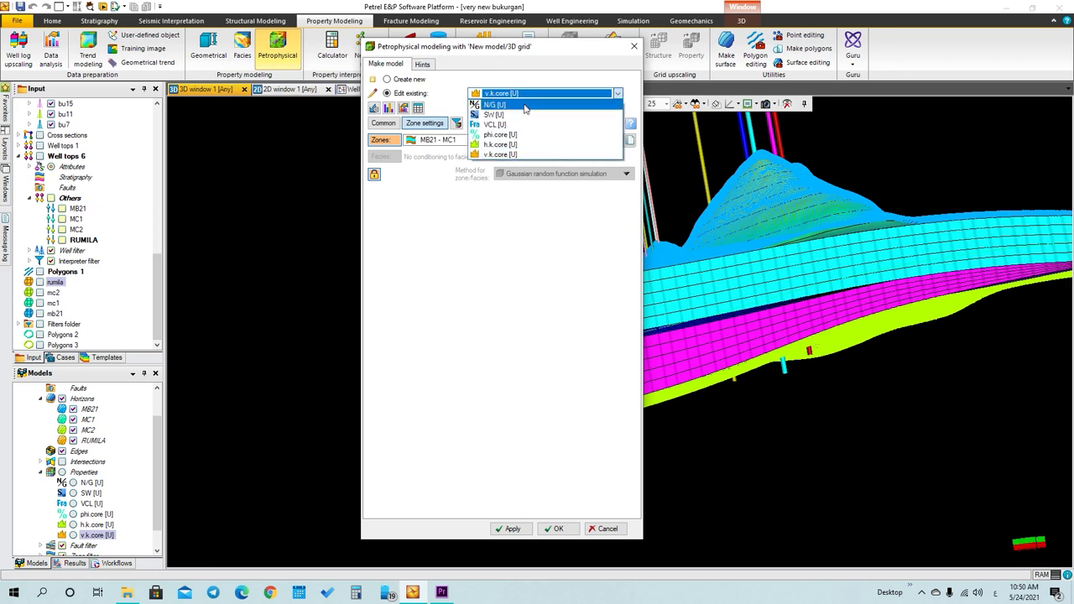
click(525, 105)
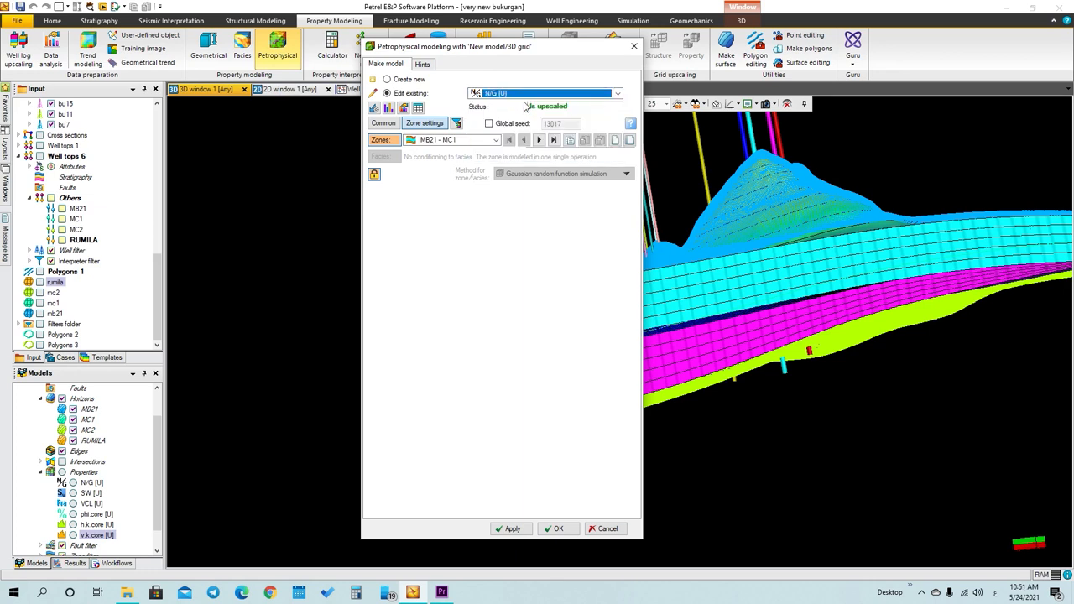
Select the MB21 - MC1 zone for the N/G property and unlock its modelling settings
click(459, 141)
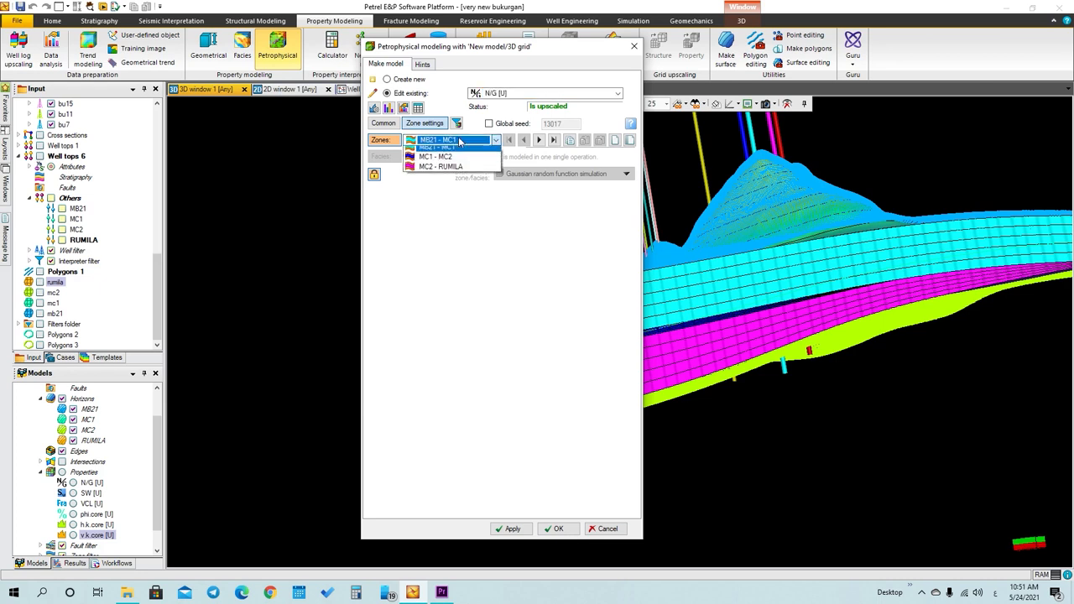
click(436, 201)
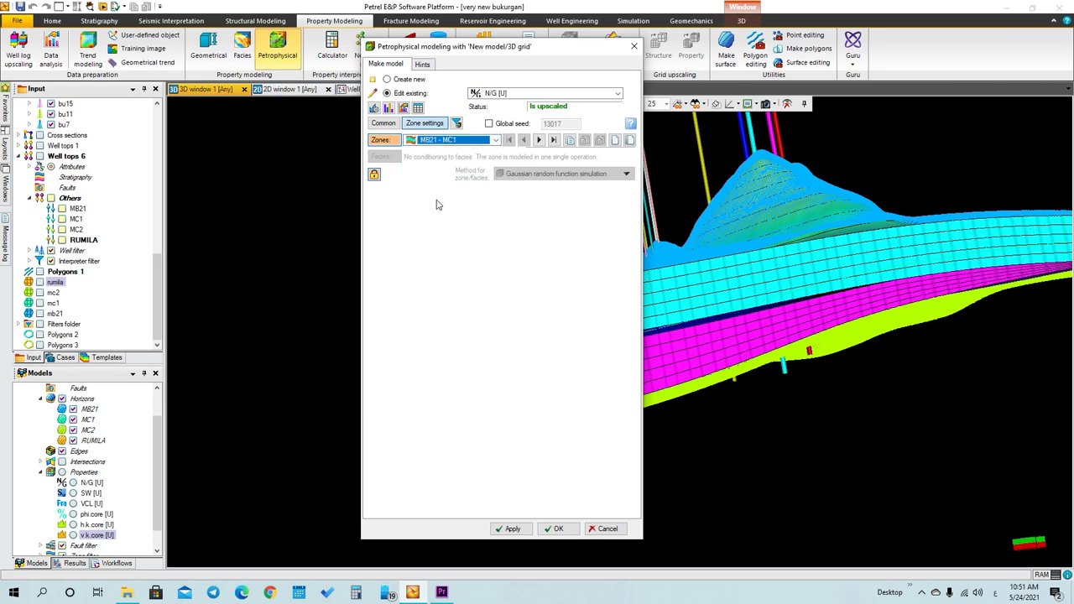
click(475, 144)
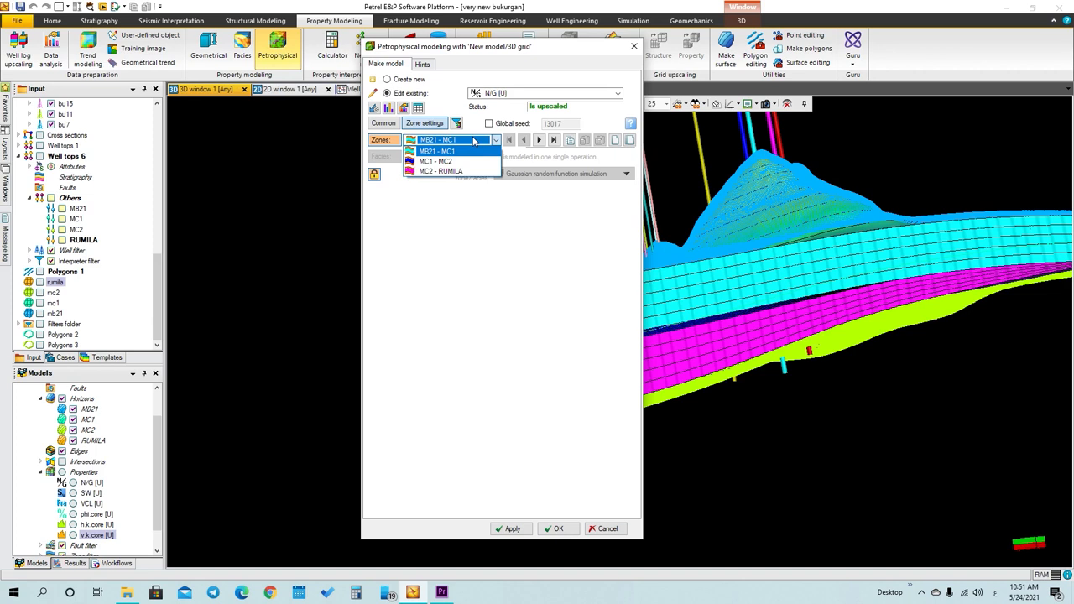
click(445, 151)
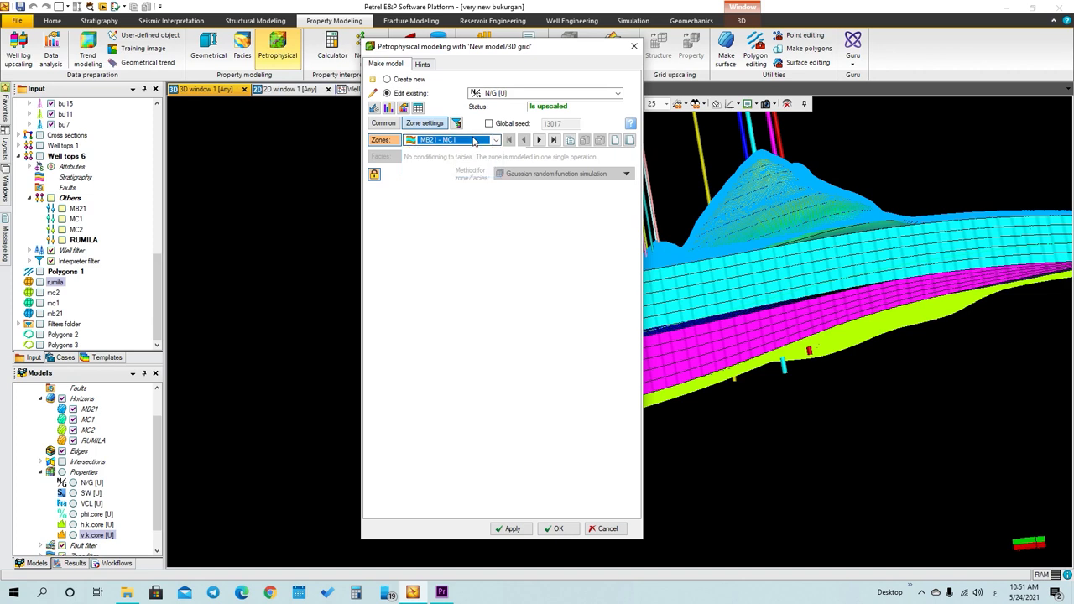
click(374, 175)
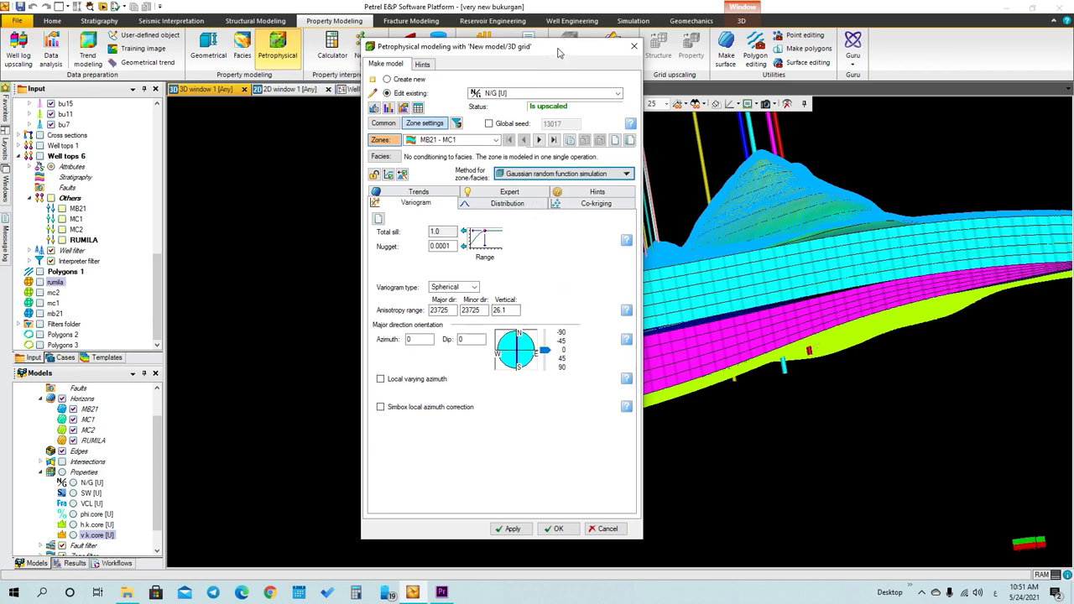
Display the rumila surface in the map window and set the MB21 - MC1 variogram azimuth to -45 along the structure
drag(558, 52, 942, 73)
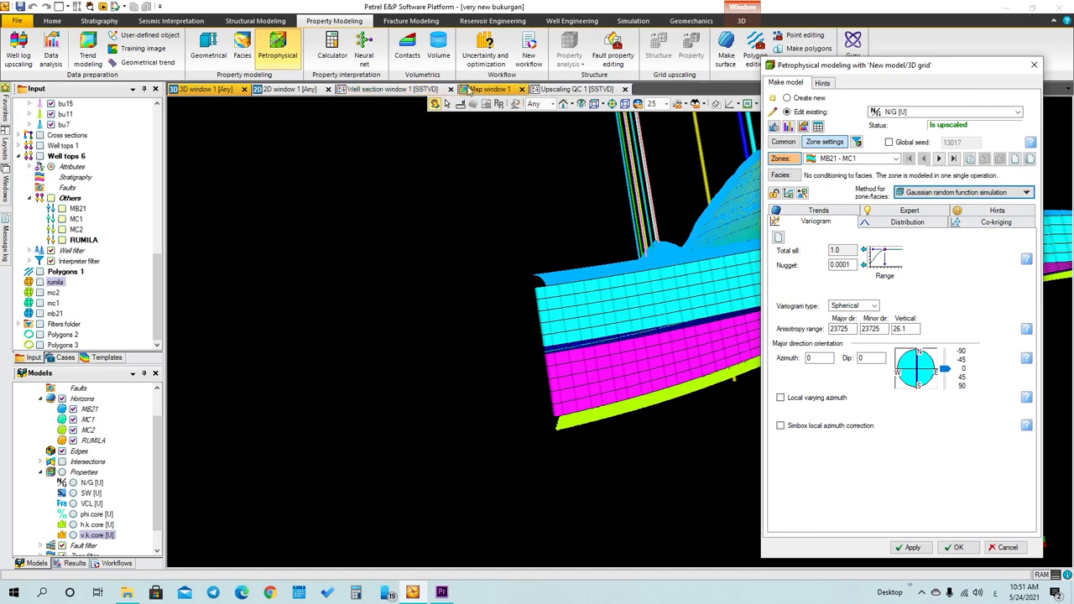
click(477, 90)
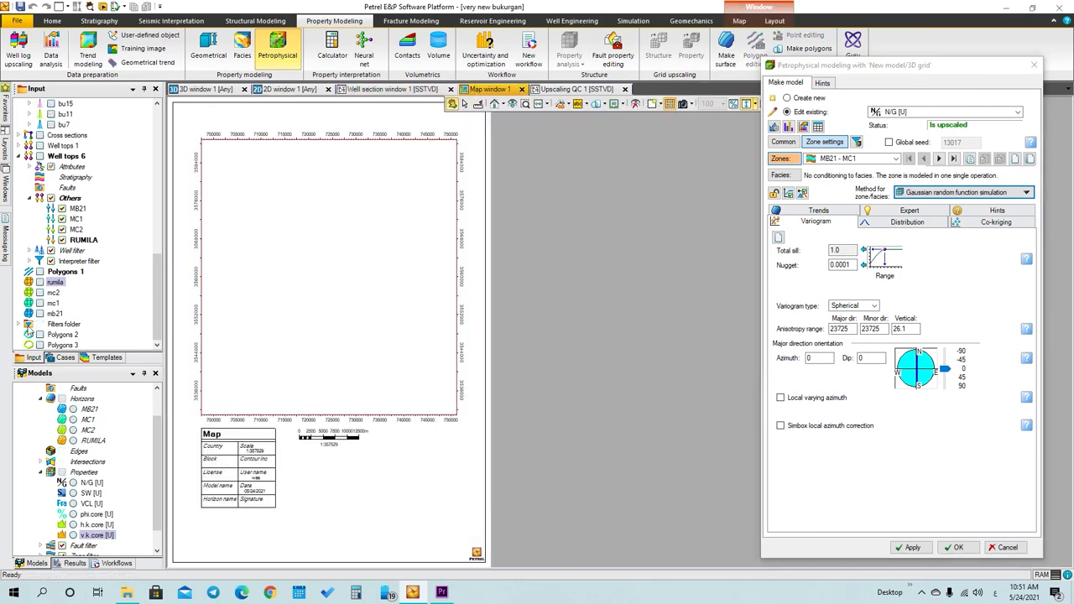
click(39, 282)
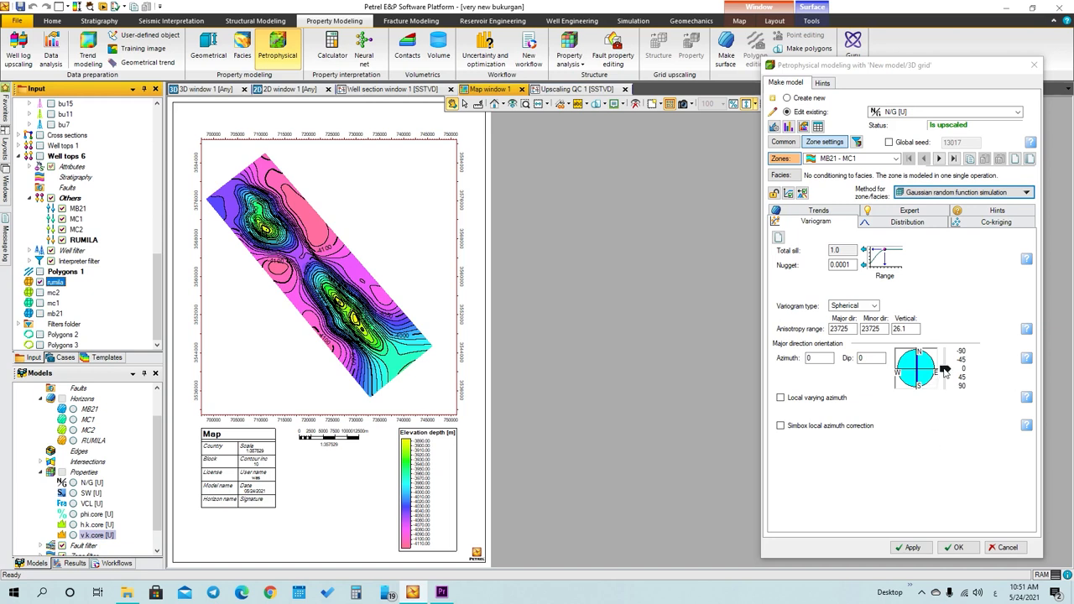
drag(944, 369, 945, 364)
drag(945, 359, 946, 360)
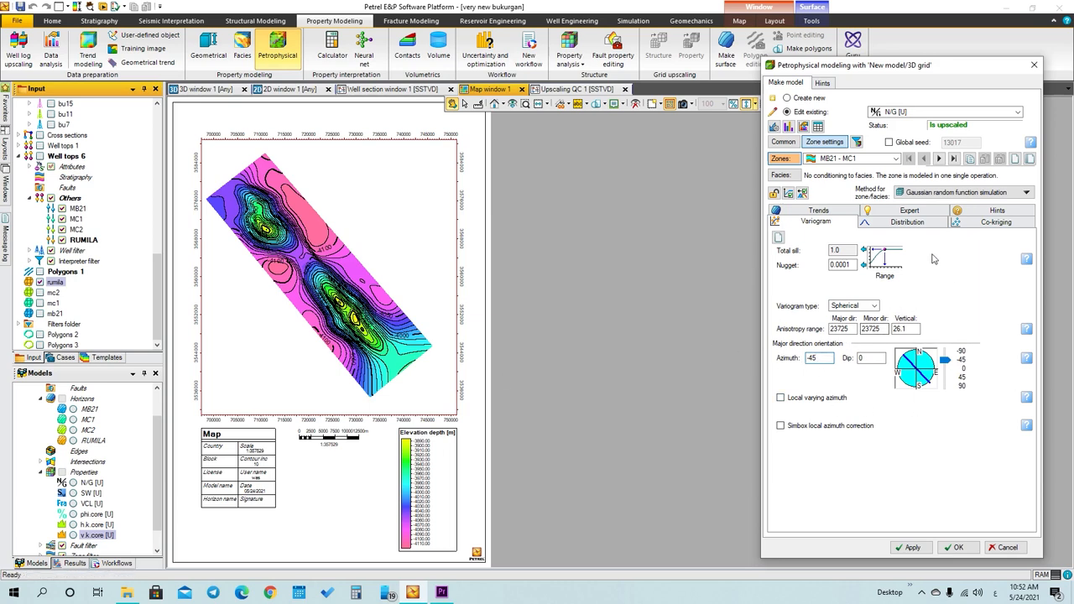
Model N/G in the MB21 - MC1 zone with Sequential Gaussian simulation, using the output data range estimated from the data
click(955, 193)
mouse_move(950, 208)
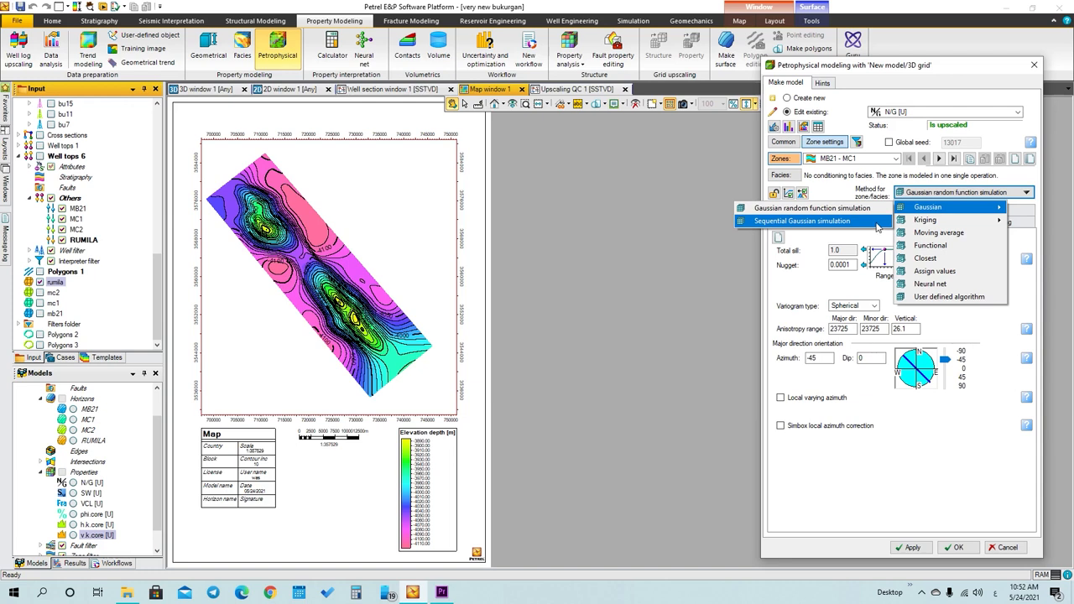
click(877, 223)
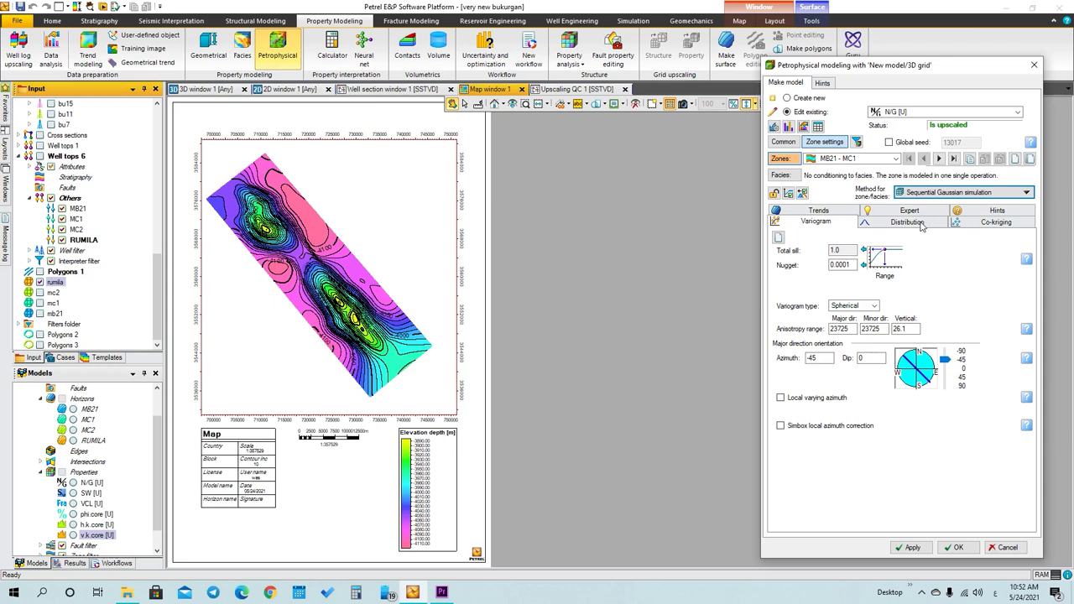
click(915, 222)
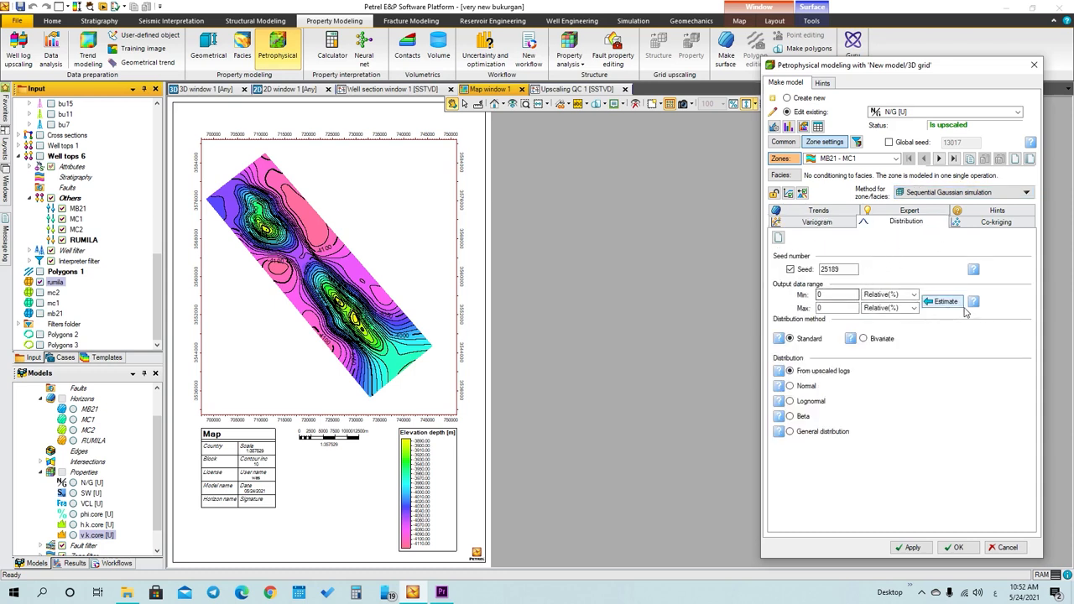
click(944, 303)
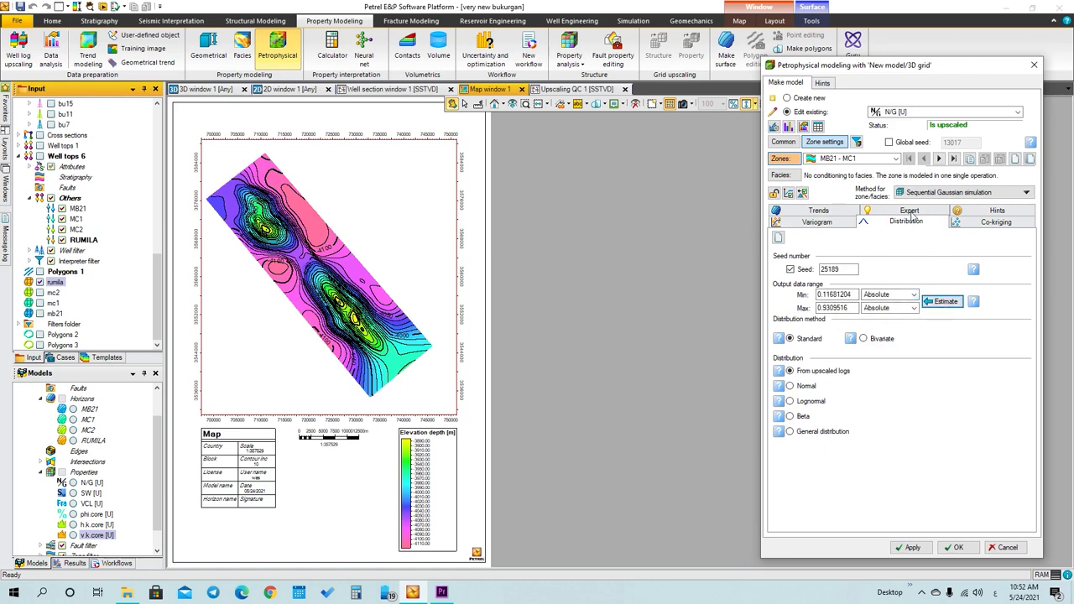
click(913, 547)
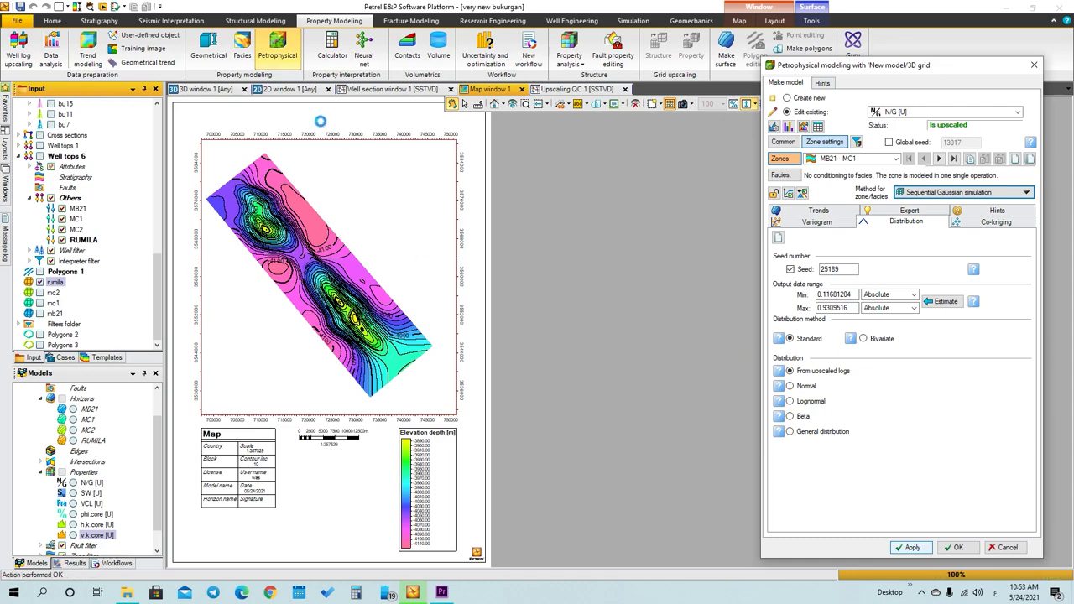
Display the N/G property on the grid in the 3D window, keeping the modelling dialog clear of the model
click(202, 89)
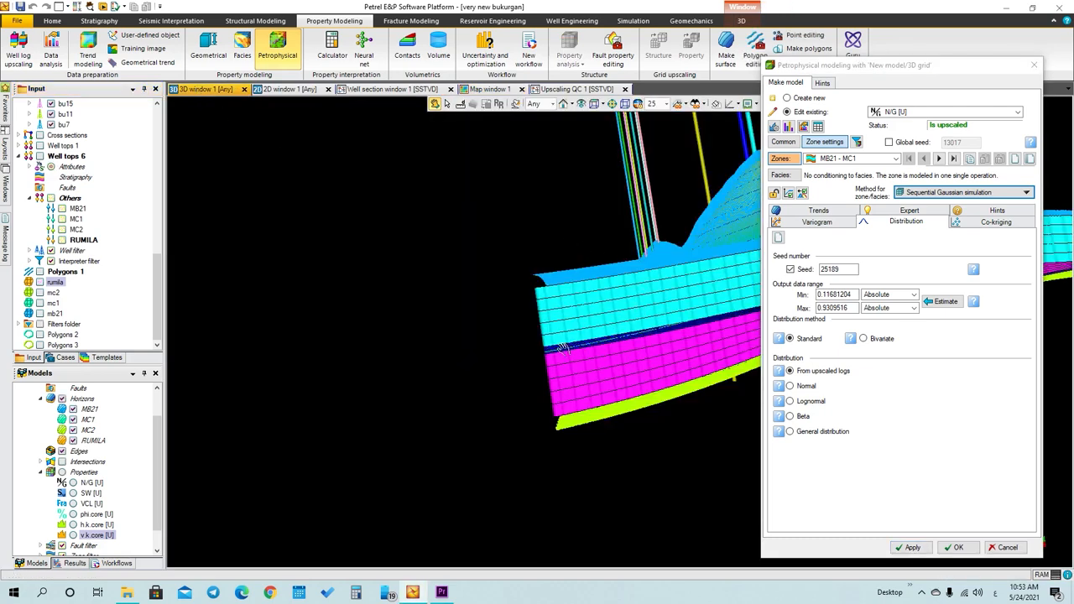
drag(161, 516, 160, 527)
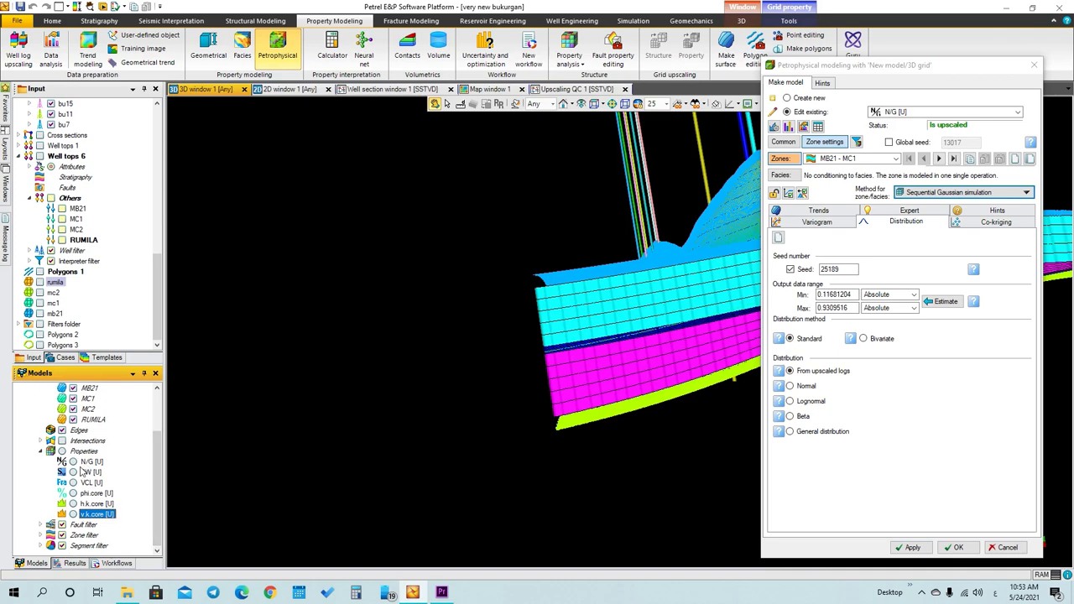
drag(945, 70, 422, 60)
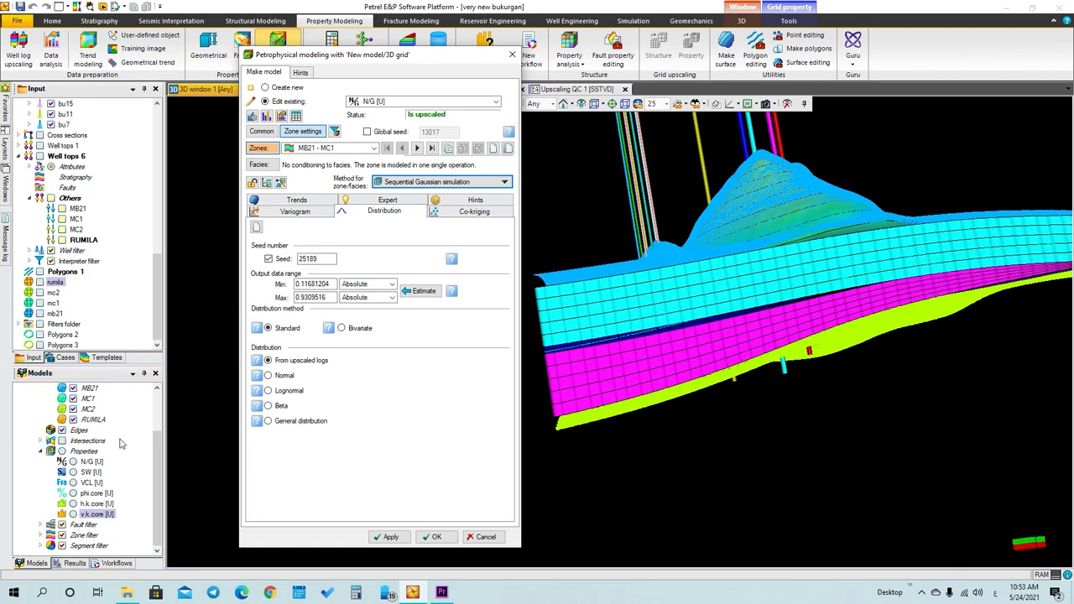
click(74, 463)
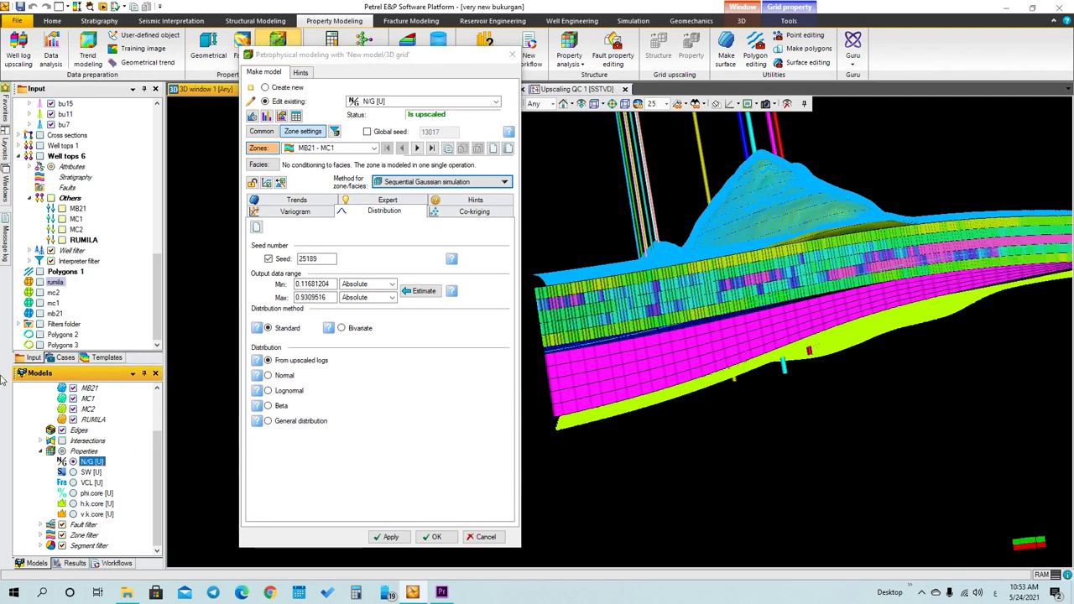
Hide the grid's horizons, edges and skeleton, and view the N/G cells from below
click(73, 419)
click(73, 408)
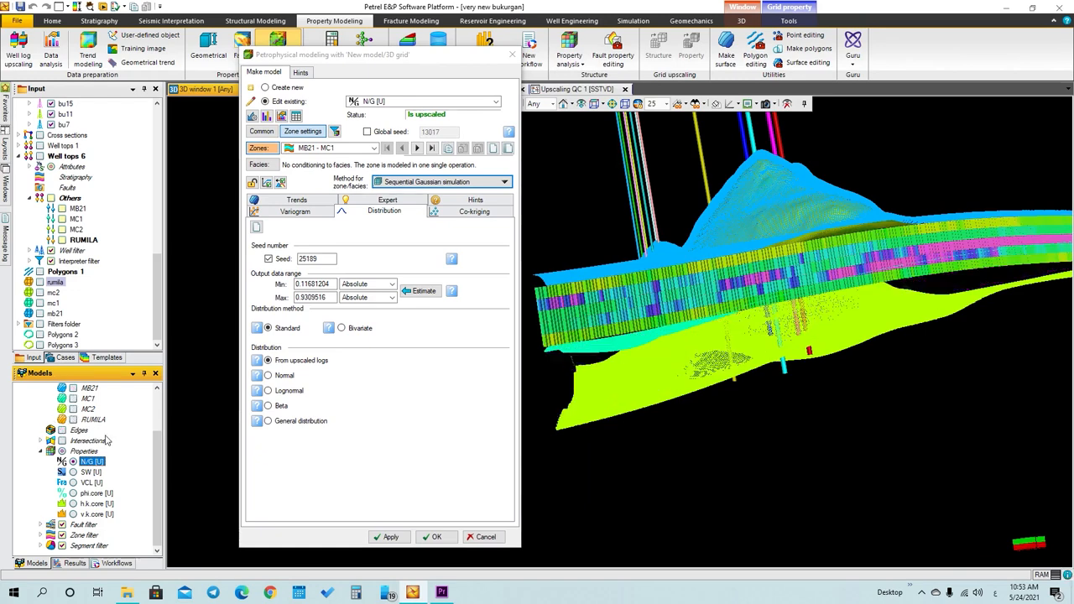
scroll(105, 441, up, 2)
click(61, 409)
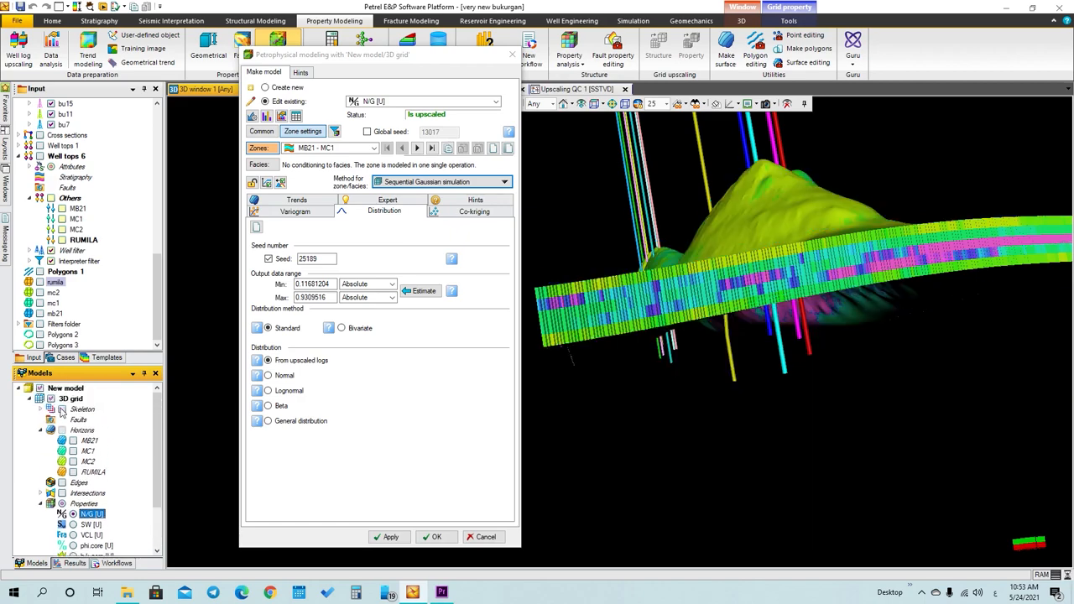
mouse_move(619, 336)
mouse_down()
mouse_move(618, 317)
mouse_move(547, 441)
mouse_move(601, 337)
mouse_move(625, 323)
mouse_up()
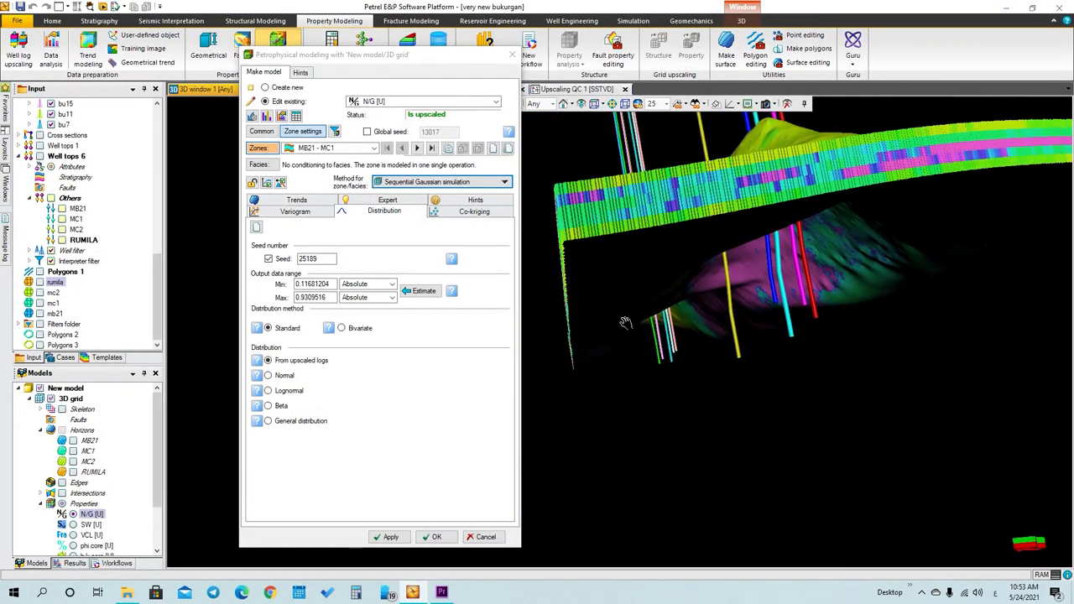
Unlock the MC1 - MC2 zone for N/G modelling and estimate its output data range
click(340, 149)
click(329, 170)
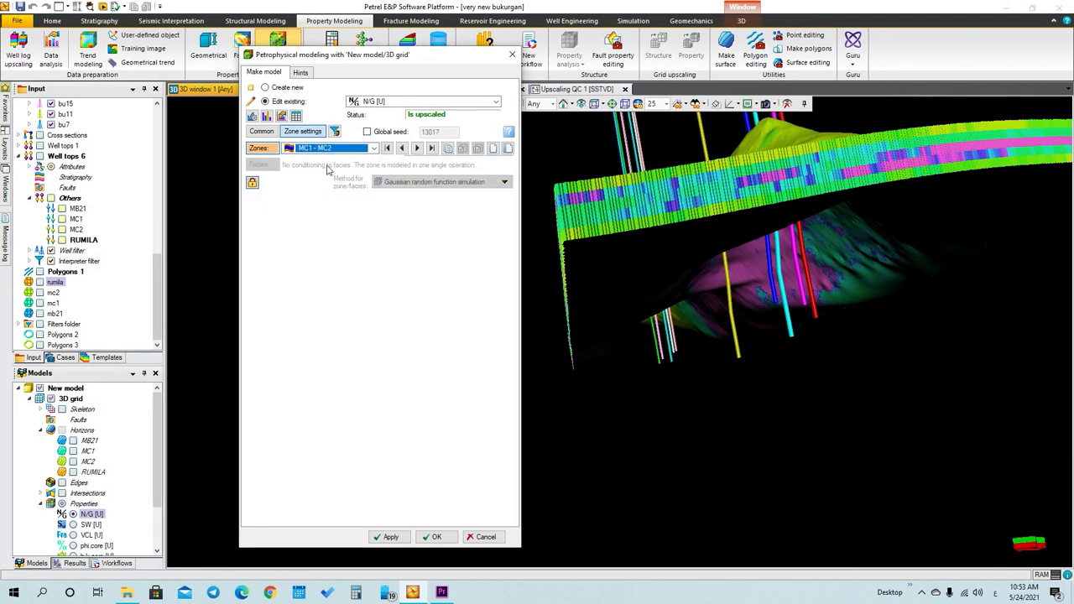
click(251, 183)
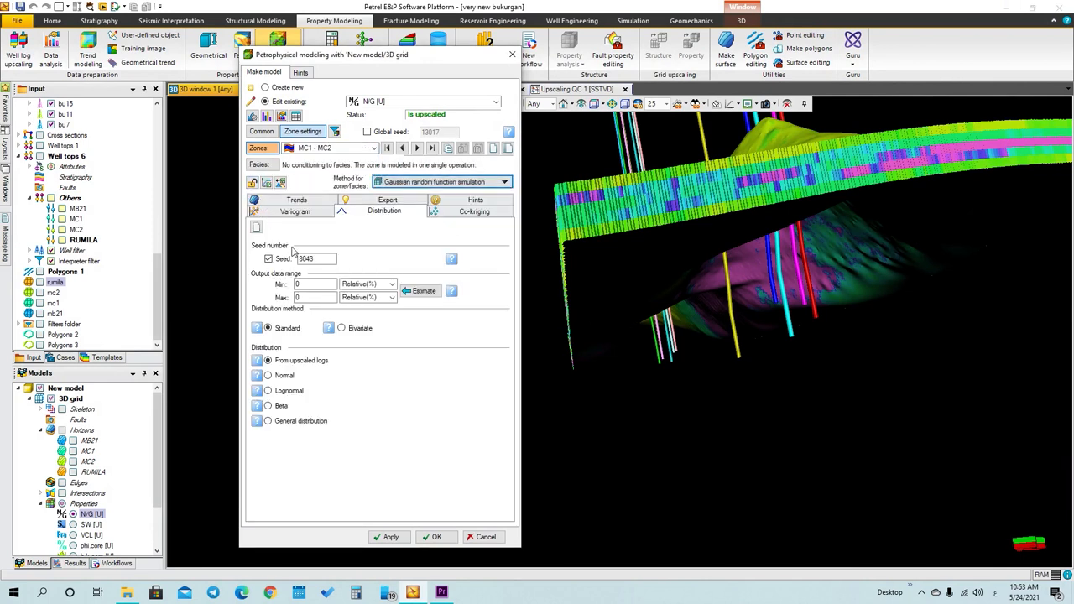
click(422, 292)
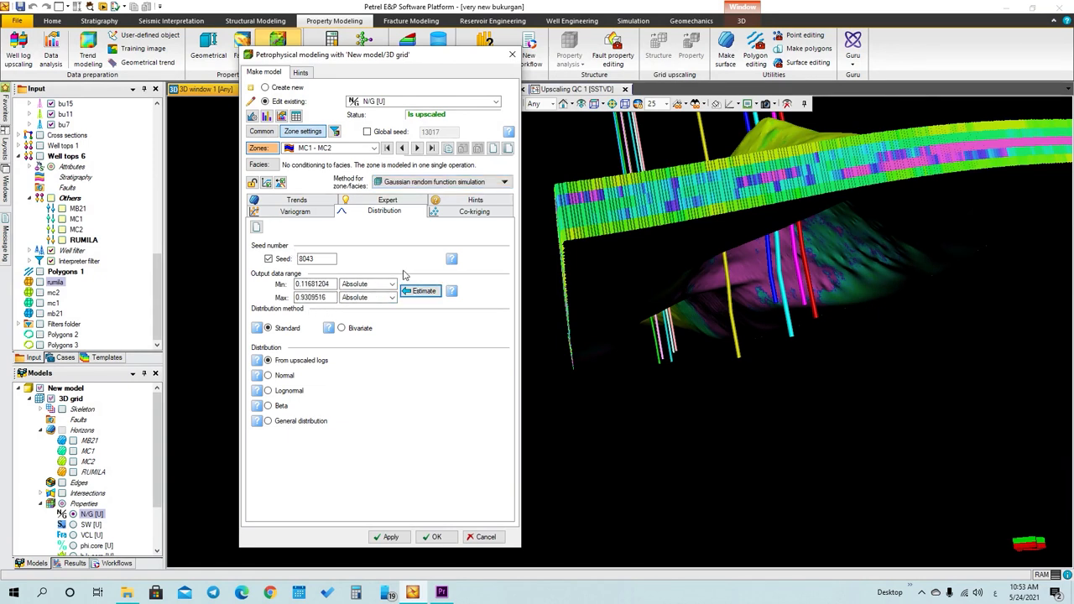
Set the MC1 - MC2 zone's method to Sequential Gaussian simulation and its variogram azimuth to -45
click(295, 211)
click(445, 182)
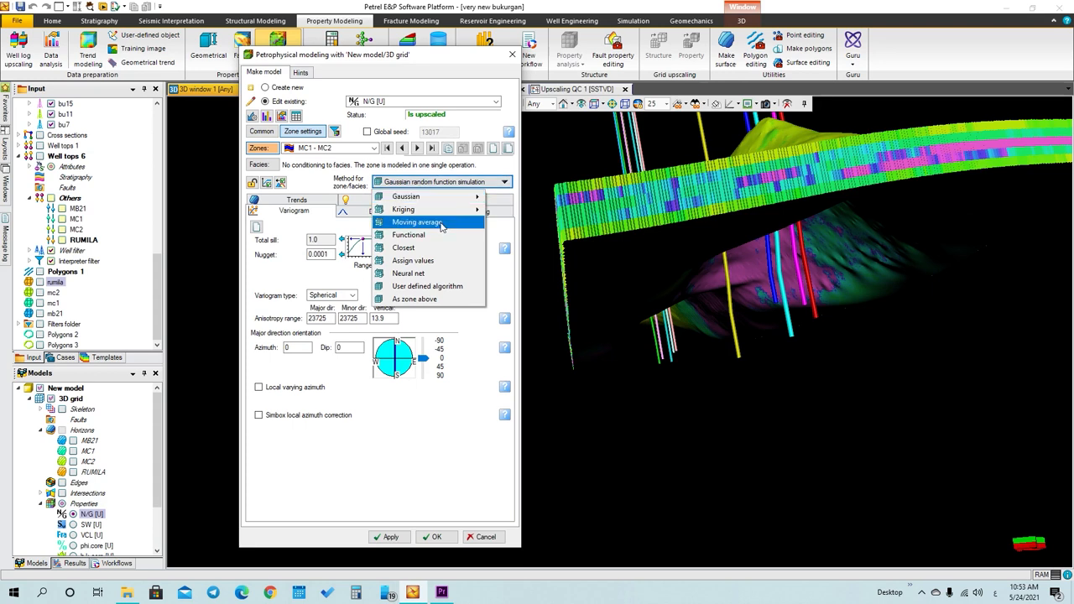
mouse_move(458, 198)
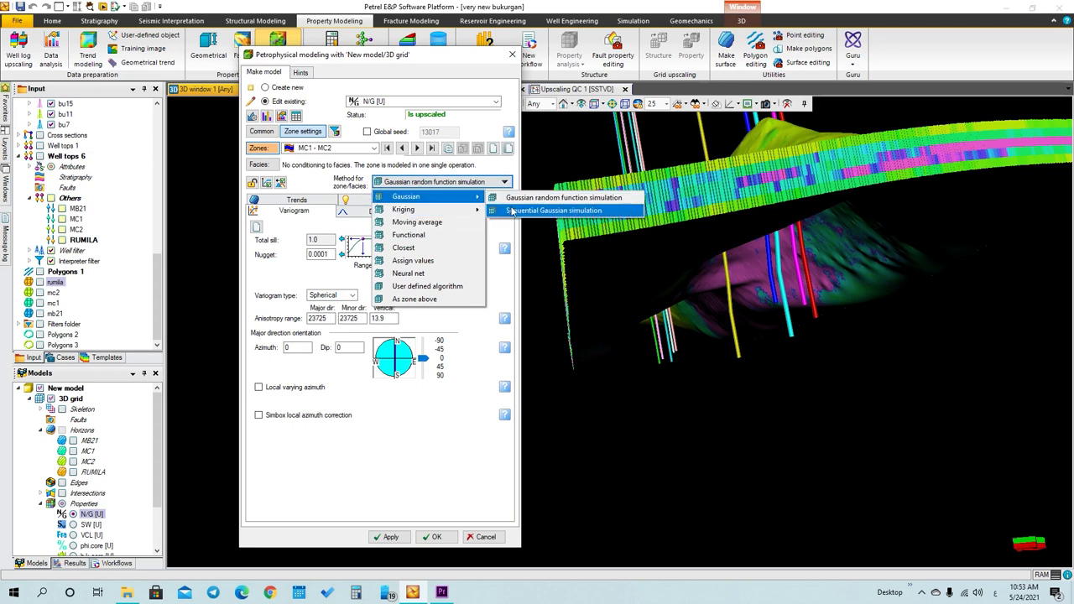
click(536, 210)
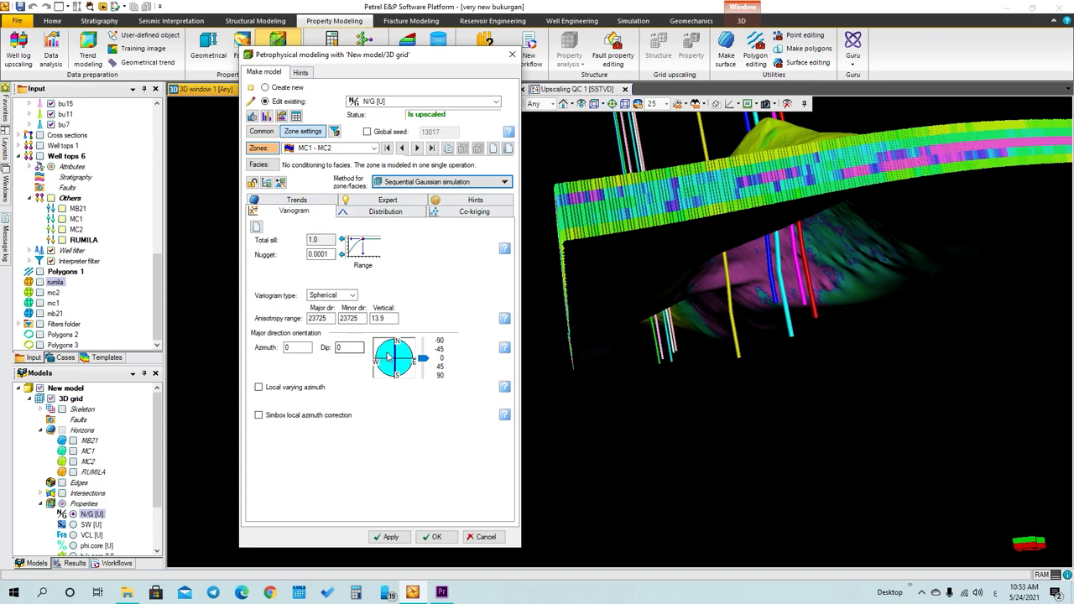
click(286, 348)
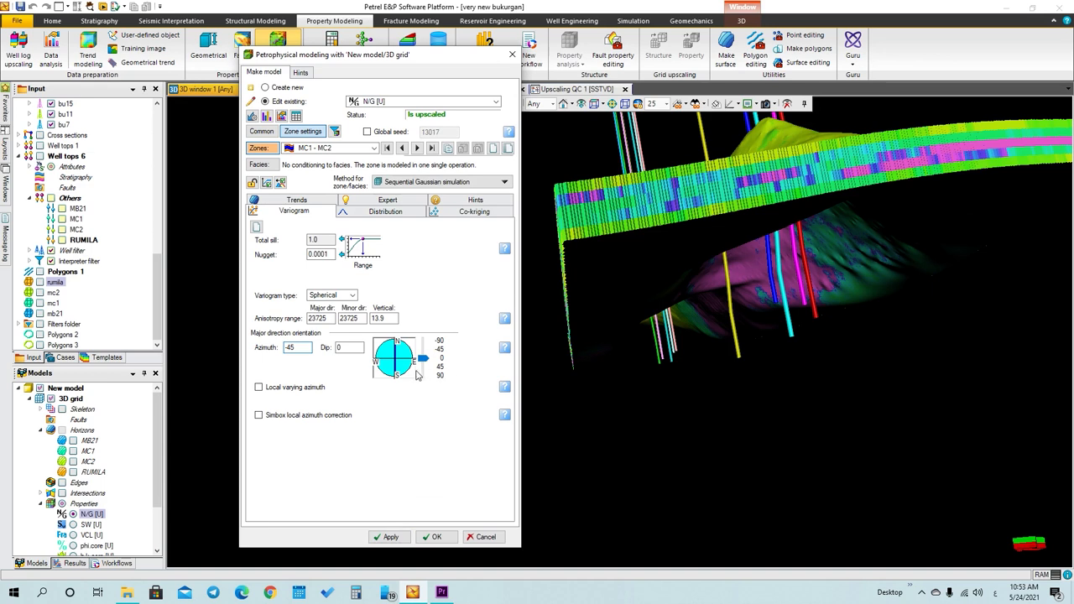
Run the N/G simulation for the MC1 - MC2 zone and view the modelled cells from below
key(Tab)
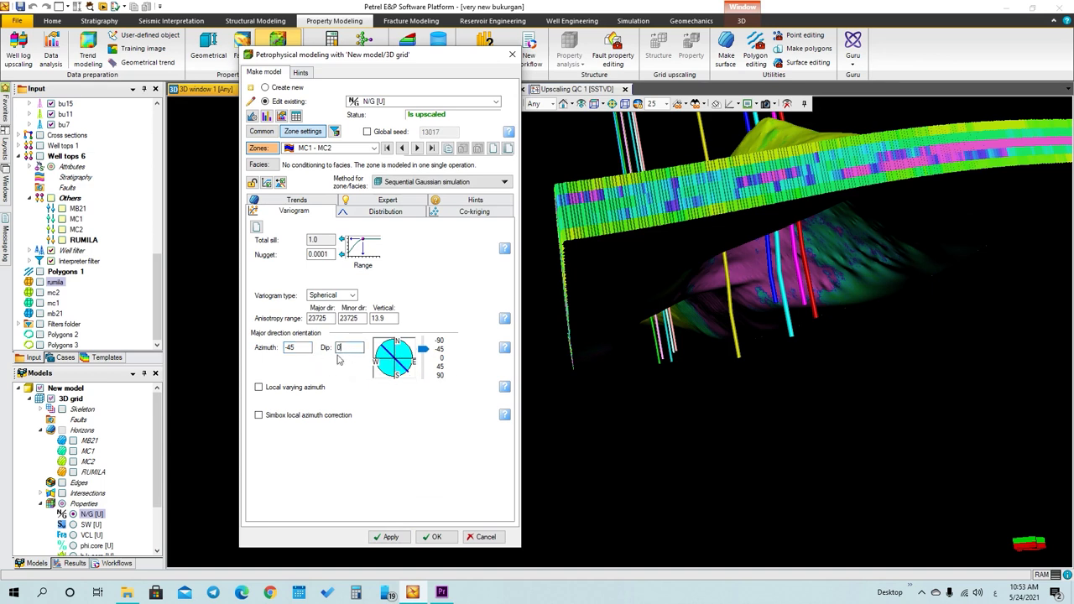
click(388, 537)
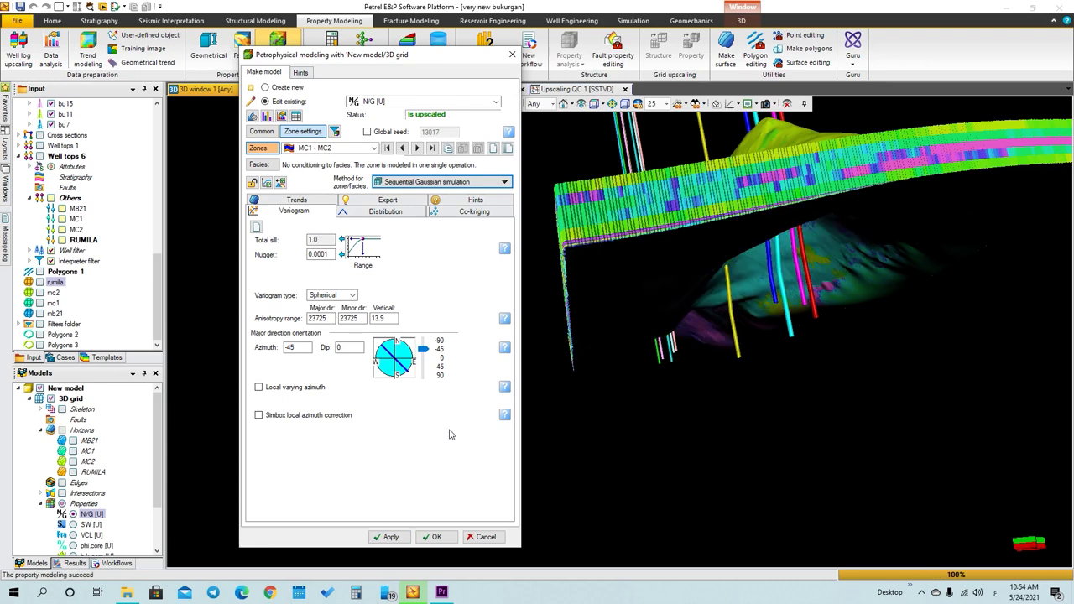
mouse_move(676, 252)
mouse_down()
mouse_move(679, 271)
mouse_move(688, 242)
mouse_up()
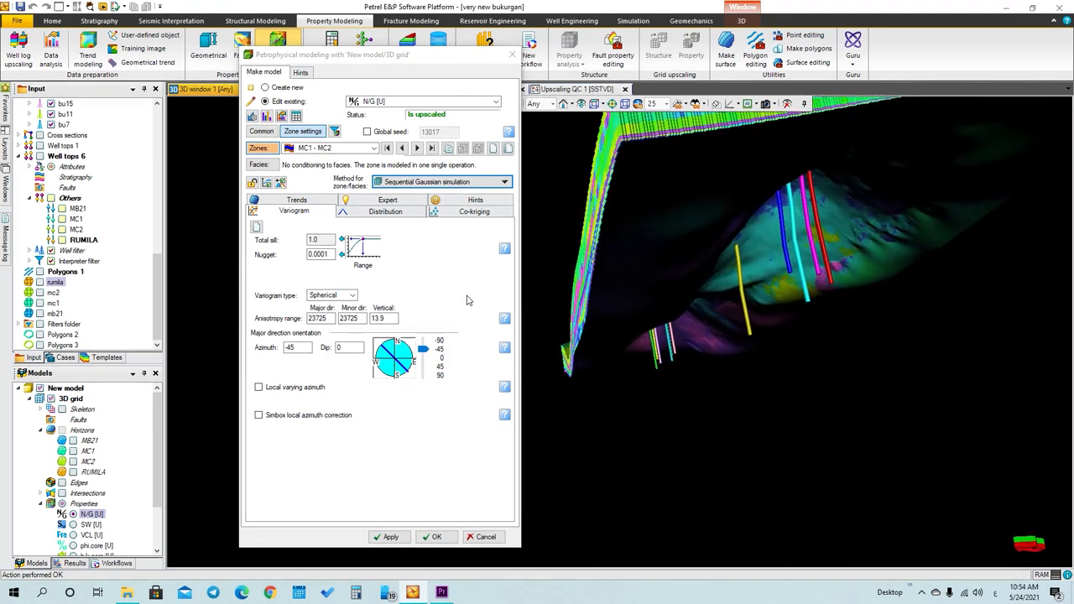
For the MC2 - RUMILA zone of N/G, set the variogram azimuth to -46 and the method to Sequential Gaussian simulation
click(339, 152)
click(338, 152)
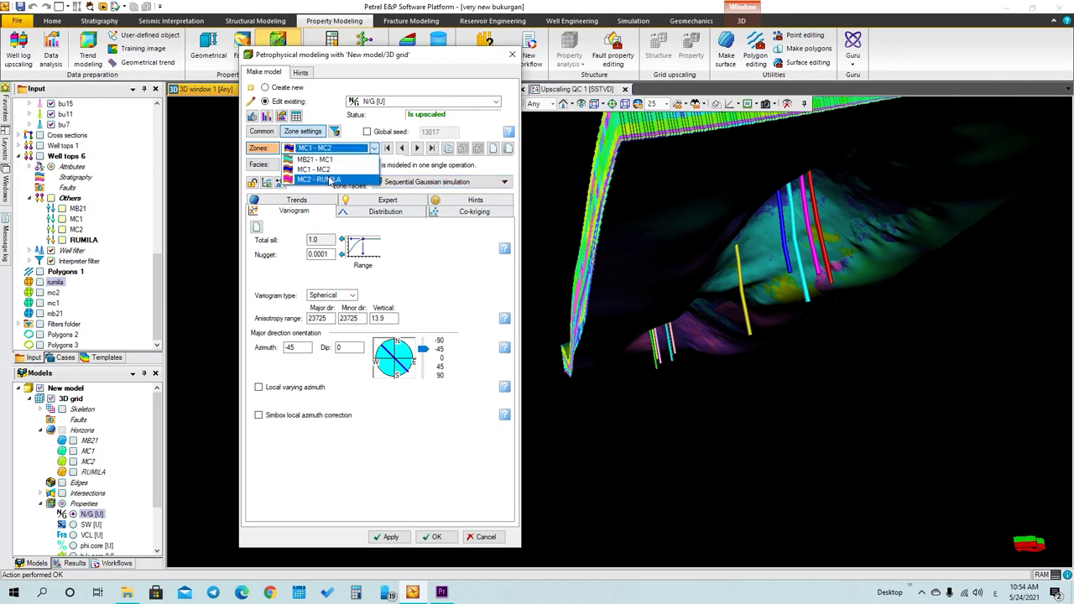
click(336, 173)
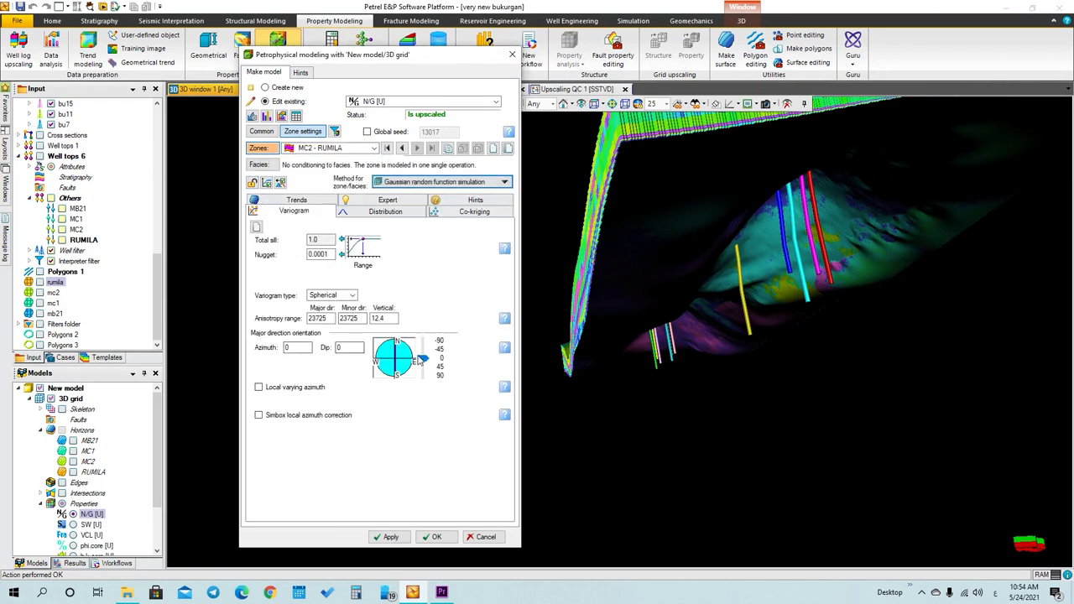
drag(424, 359, 425, 357)
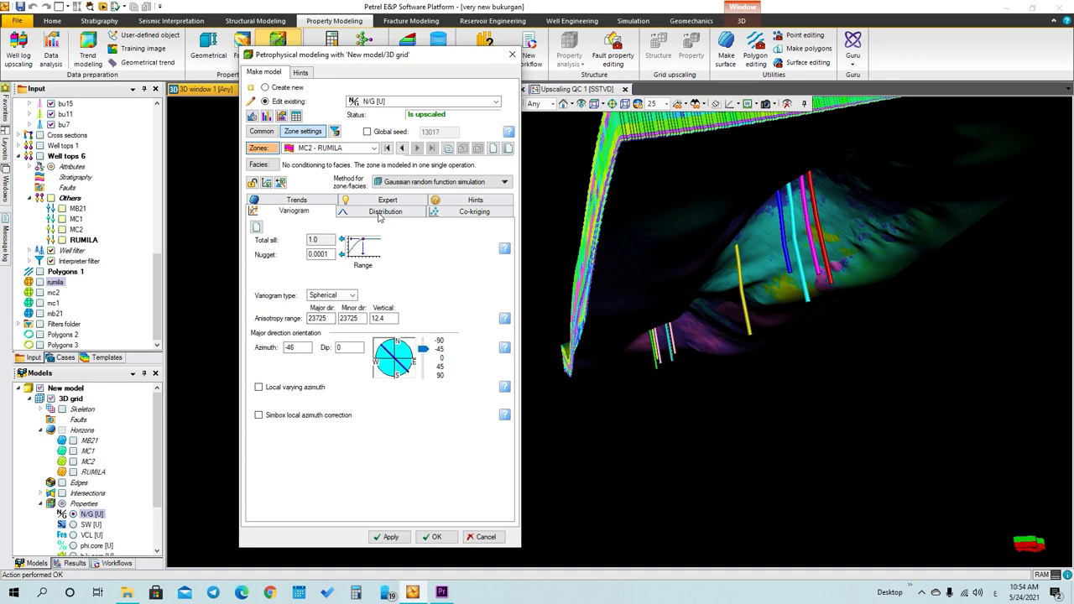
click(388, 182)
mouse_move(480, 198)
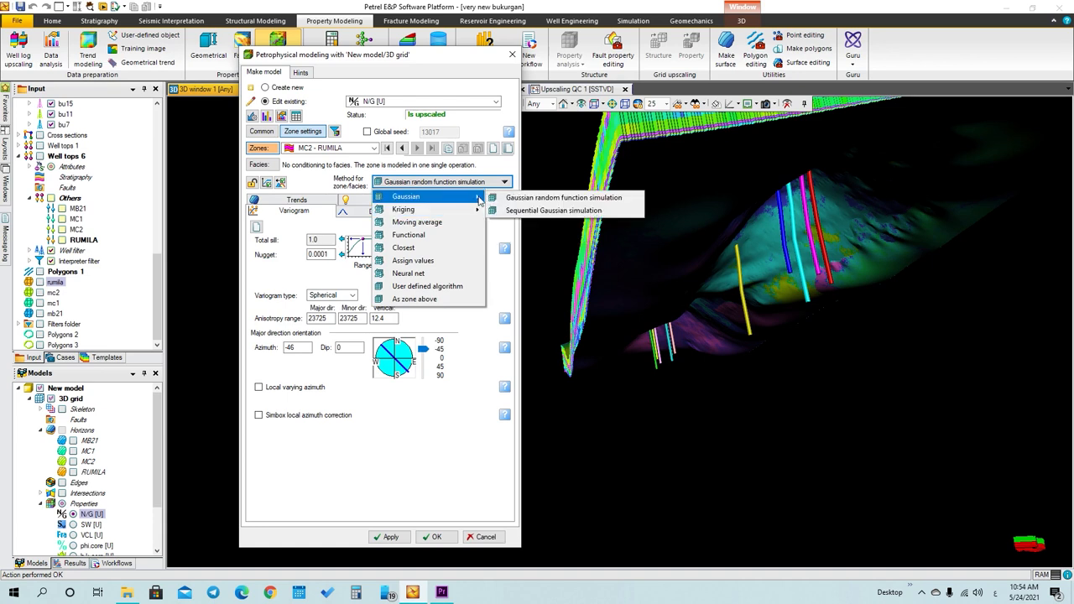
click(518, 211)
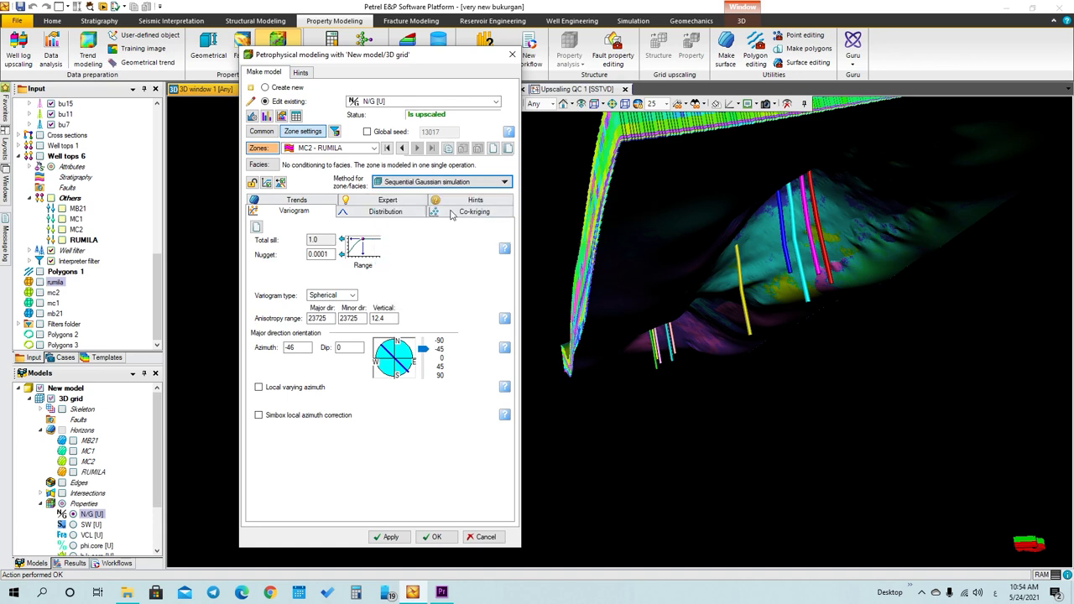
Estimate the MC2 - RUMILA zone's output data range and run the N/G modelling, viewing the finished grid from above
click(378, 212)
click(416, 290)
click(391, 538)
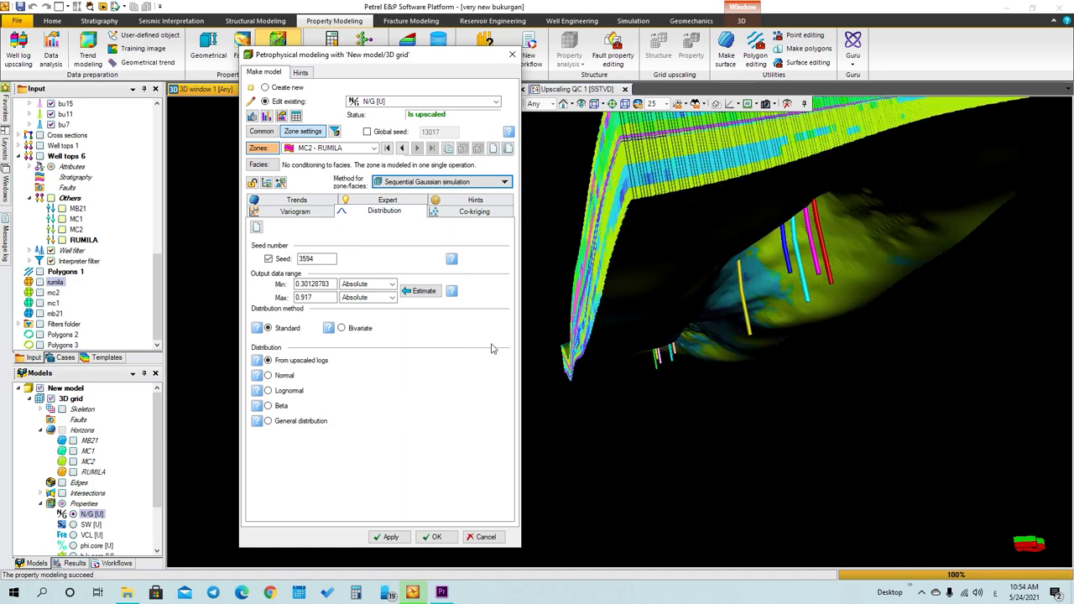
click(389, 537)
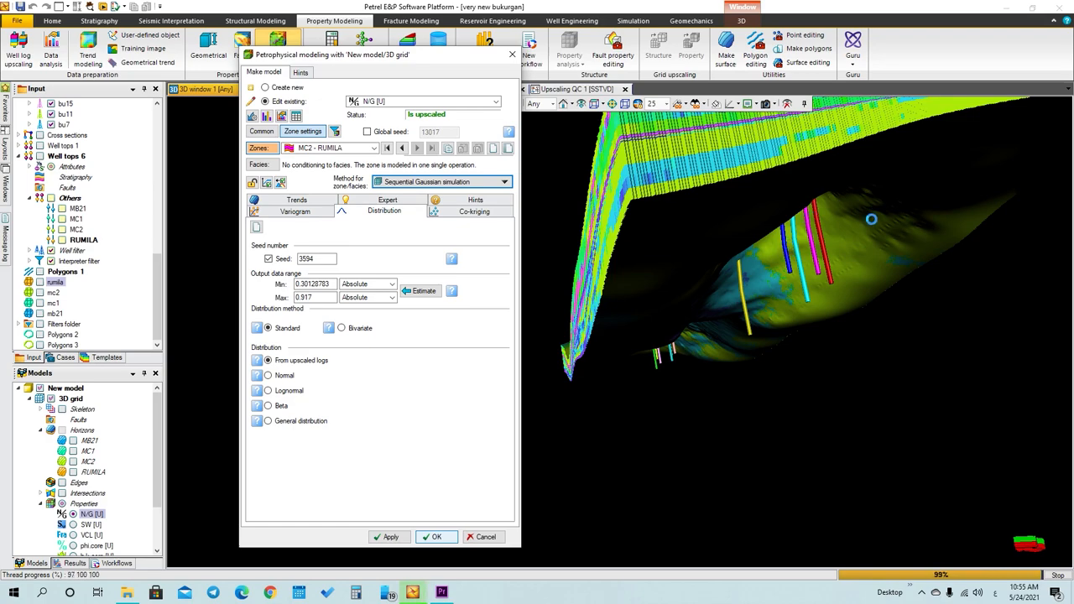
drag(845, 222, 496, 285)
drag(714, 319, 643, 377)
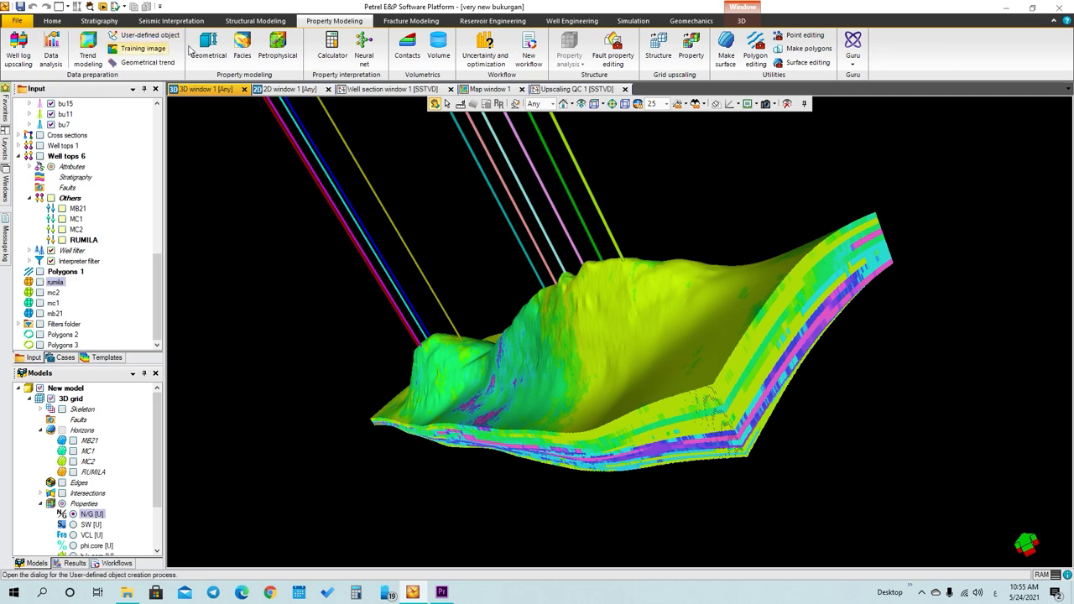
Reopen petrophysical modelling for the SW [U] property and set the unlocked MB21 - MC1 zone's method to Sequential Gaussian simulation
click(278, 48)
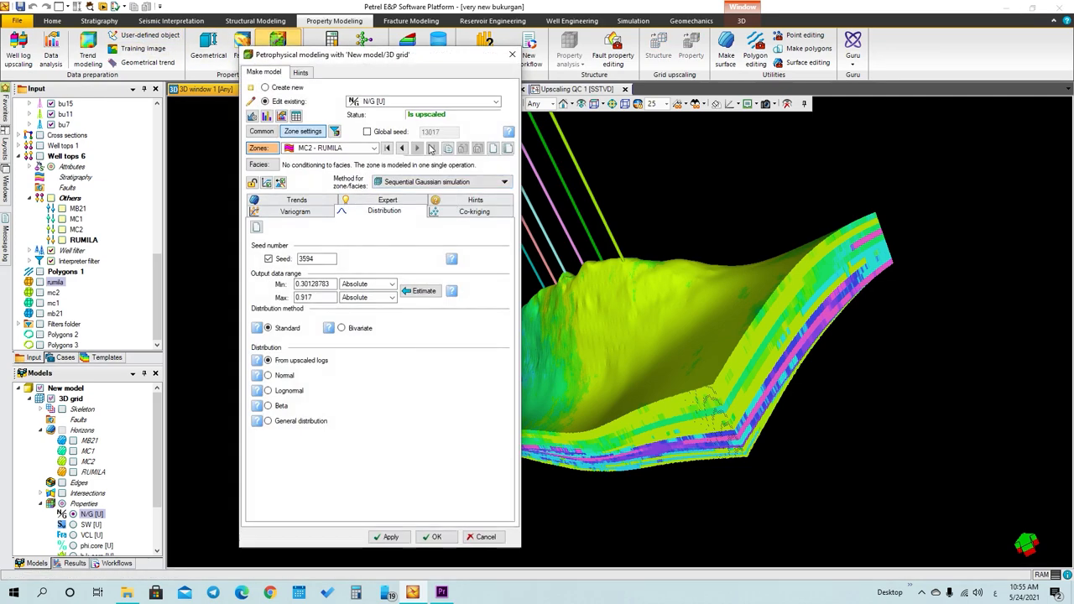
click(433, 101)
click(396, 123)
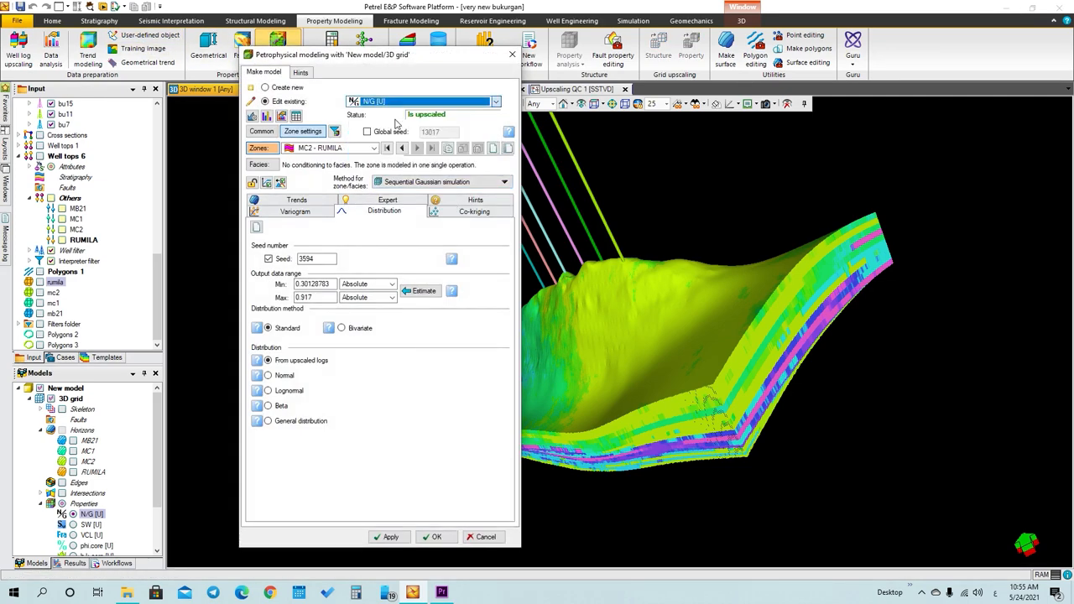
drag(424, 63, 565, 47)
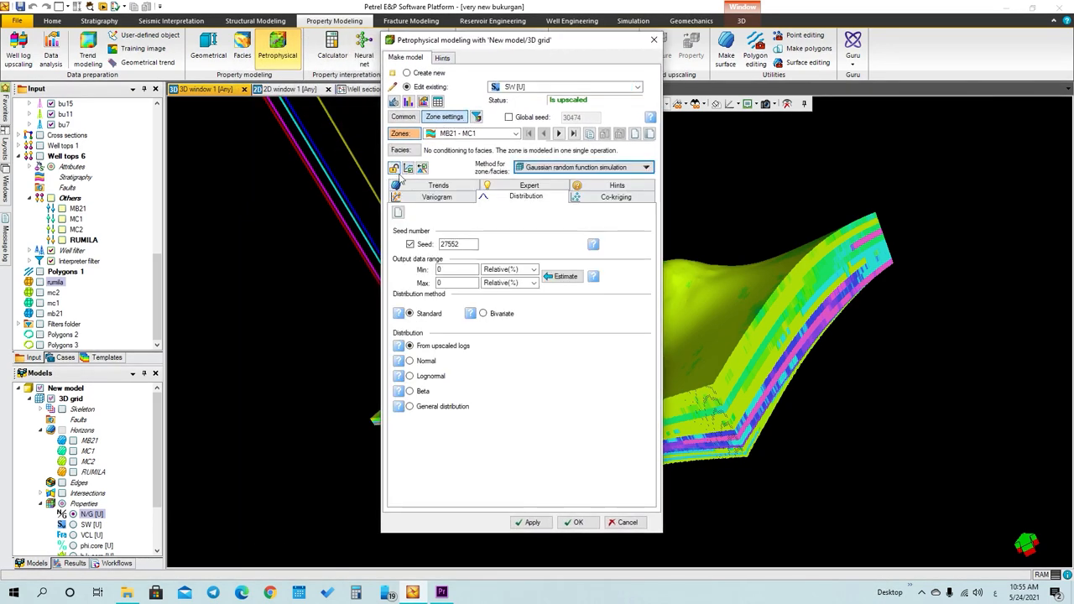
click(537, 169)
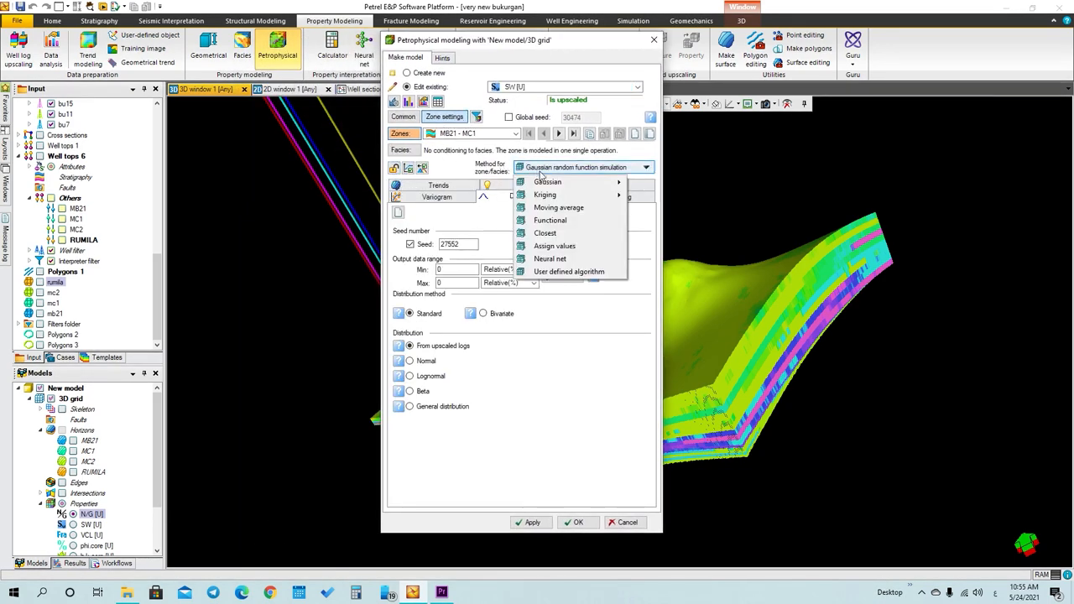
mouse_move(568, 183)
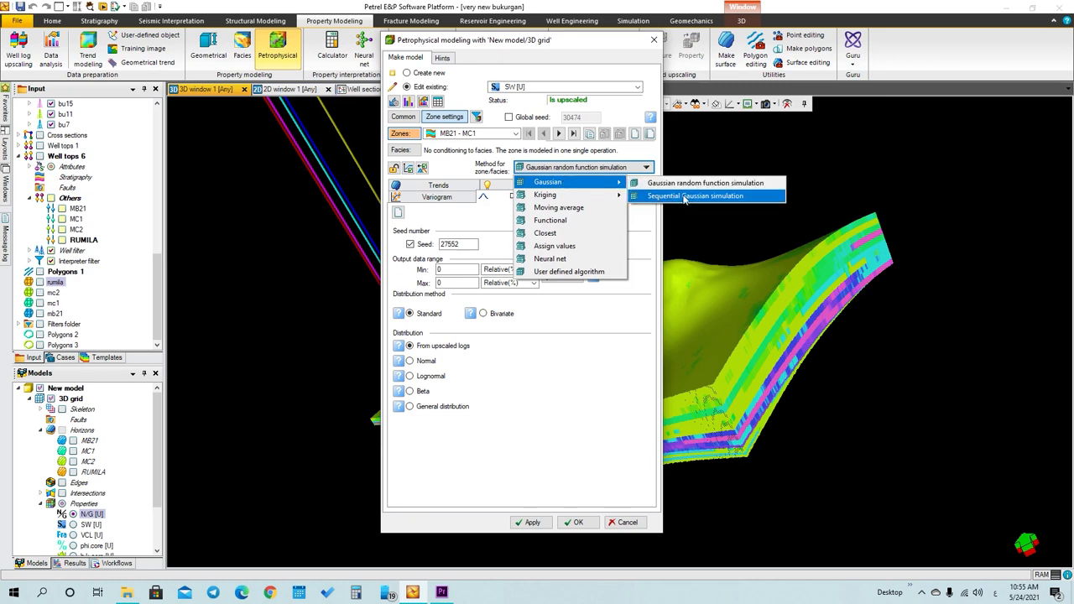
click(686, 196)
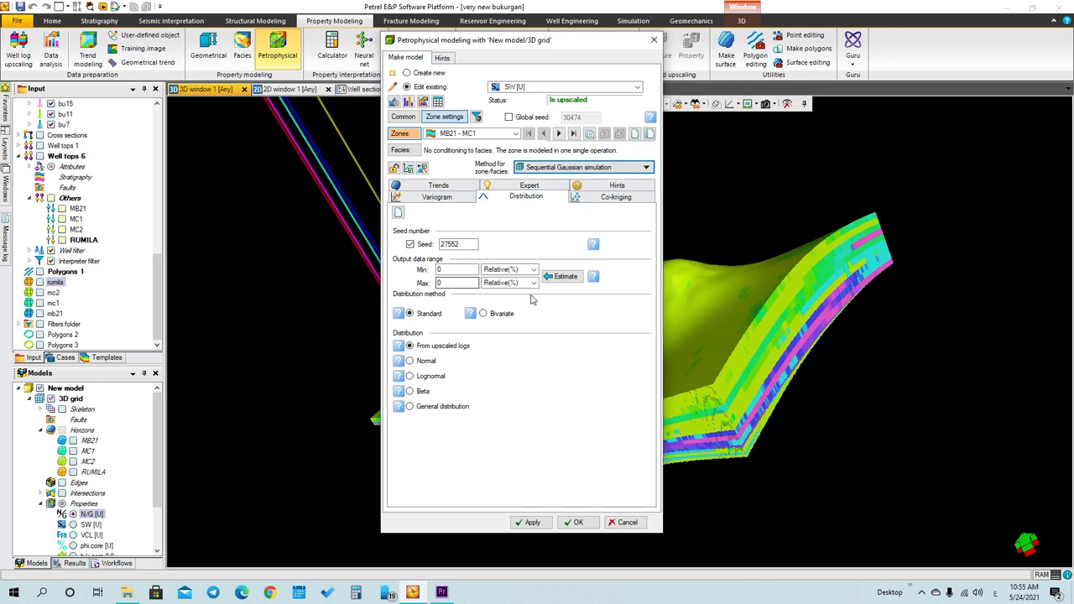
Estimate the MB21 - MC1 zone's SW output range and run the simulation with a variogram azimuth of -46
click(562, 277)
click(437, 197)
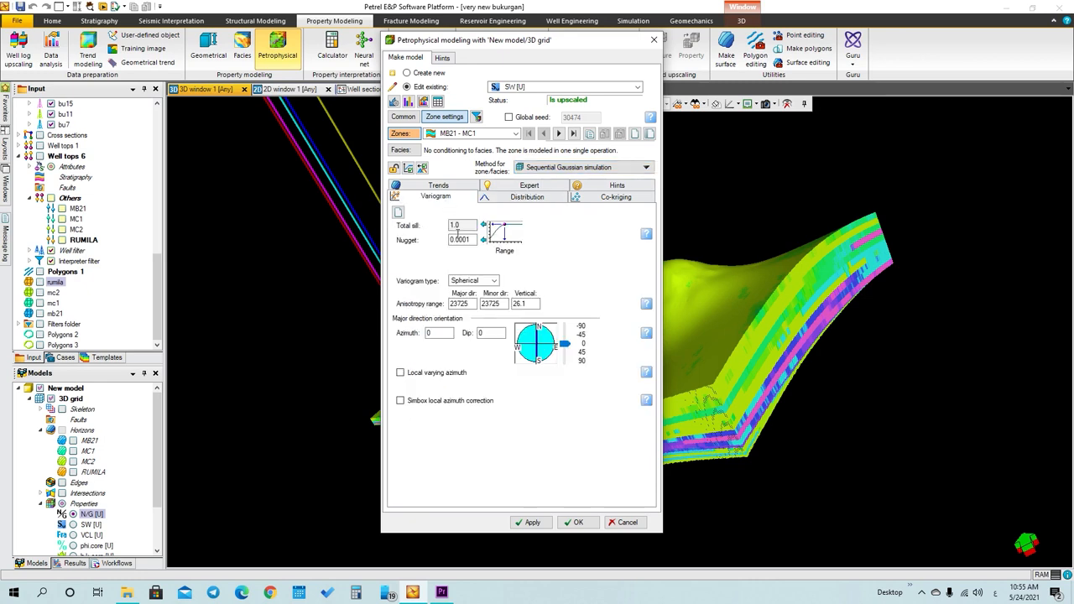
drag(561, 346, 559, 338)
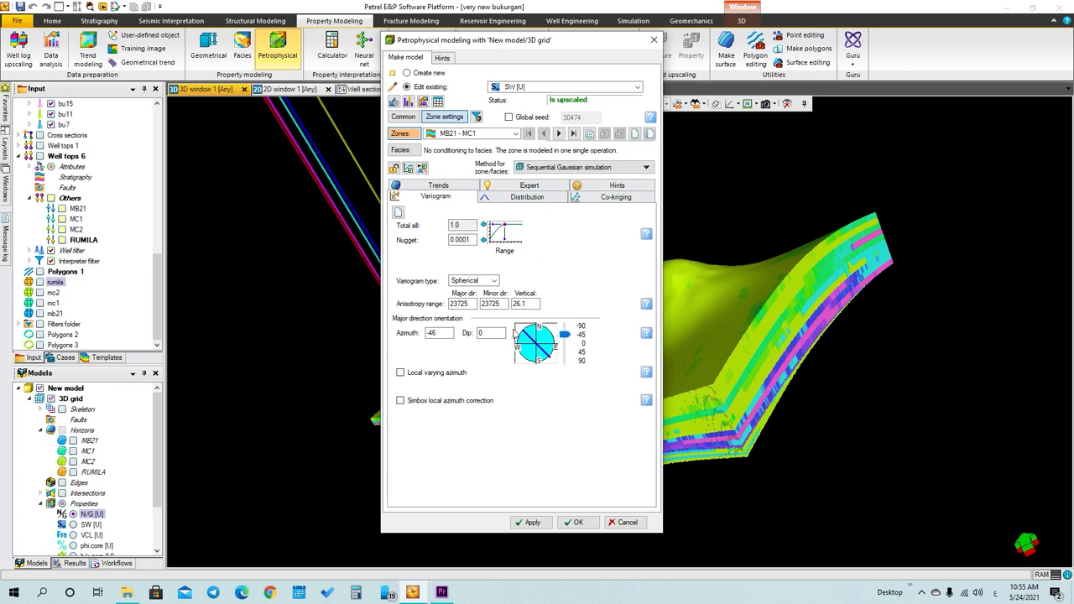
click(532, 523)
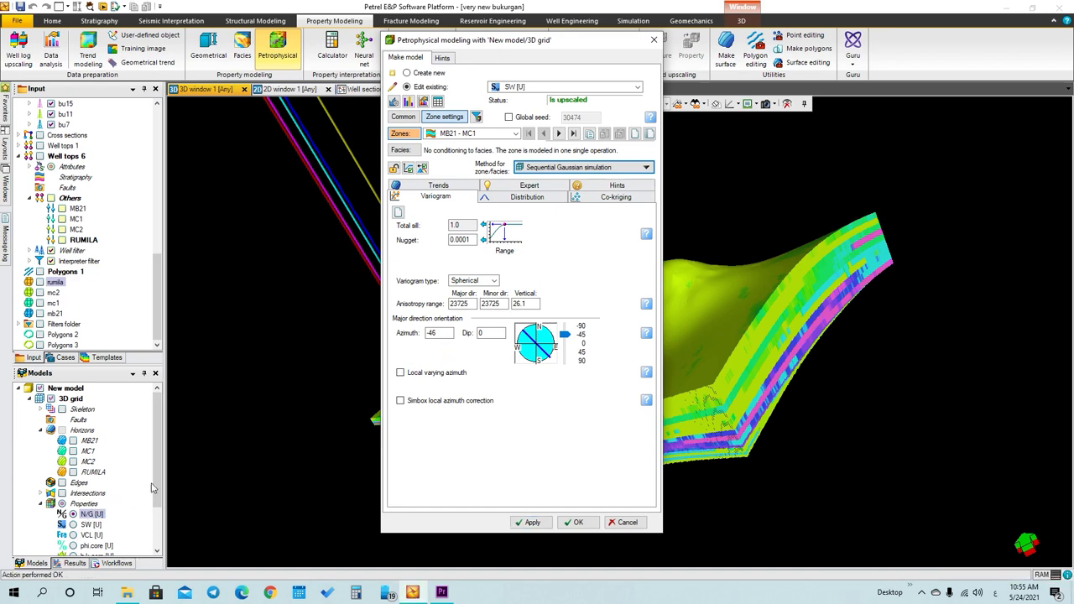
Display the SW property on the grid and move the modelling dialog clear of the model
scroll(143, 502, down, 2)
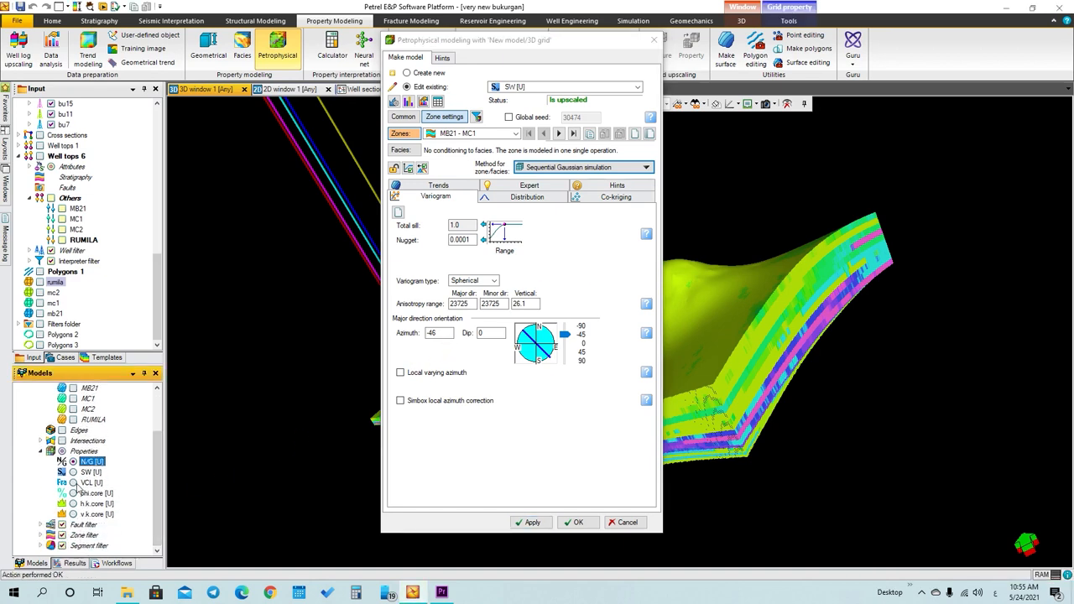
click(73, 473)
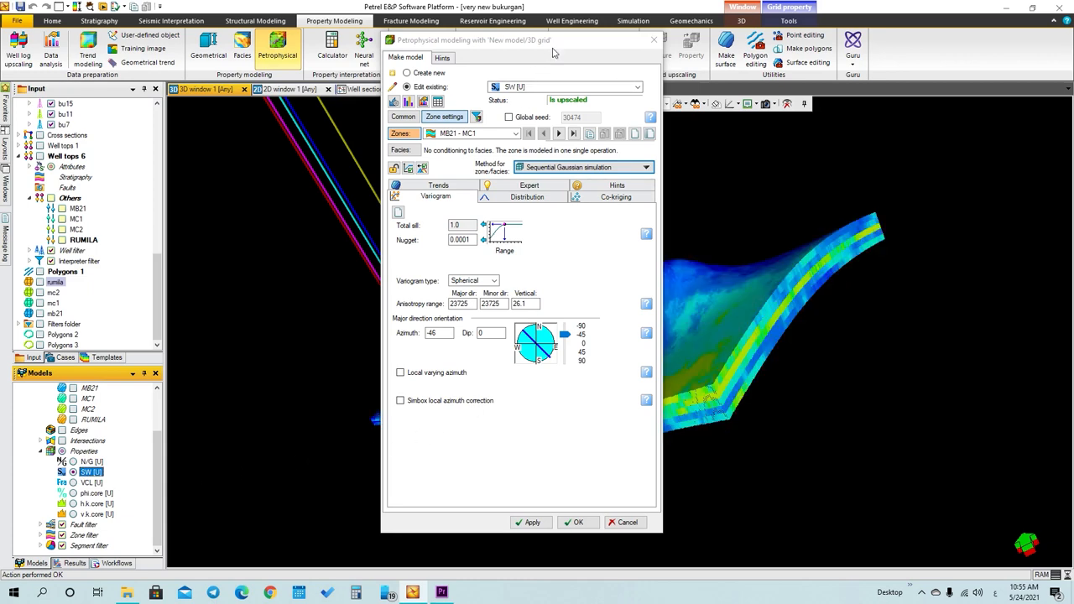
drag(558, 42, 289, 52)
drag(567, 343, 712, 335)
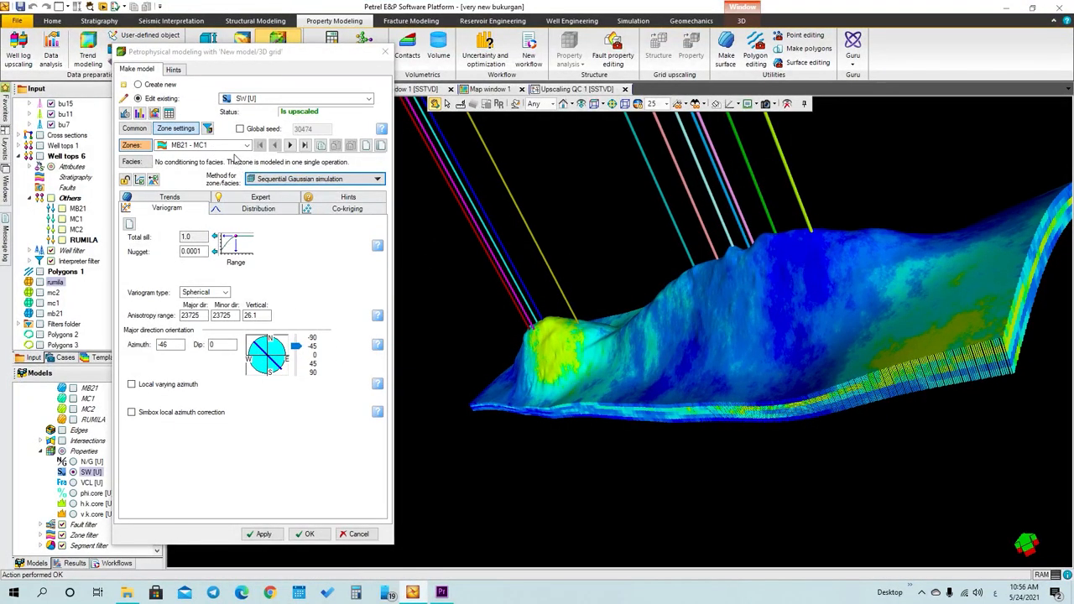
Unlock the MC1 - MC2 zone for SW modelling, using a variogram azimuth of -46 and the Sequential Gaussian simulation method
click(205, 145)
click(201, 168)
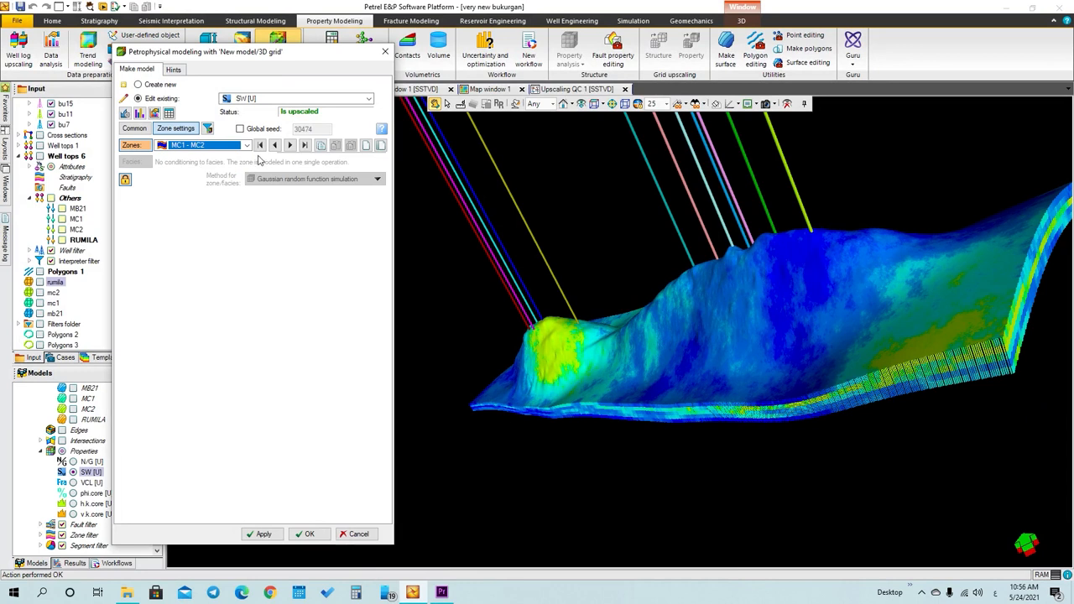
click(126, 182)
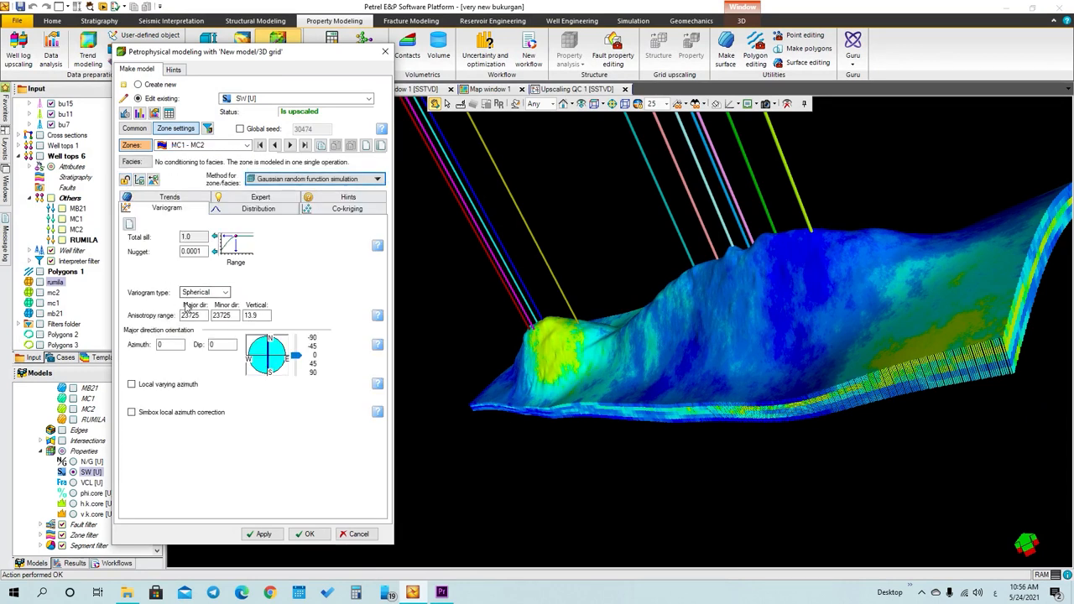
drag(294, 361, 292, 349)
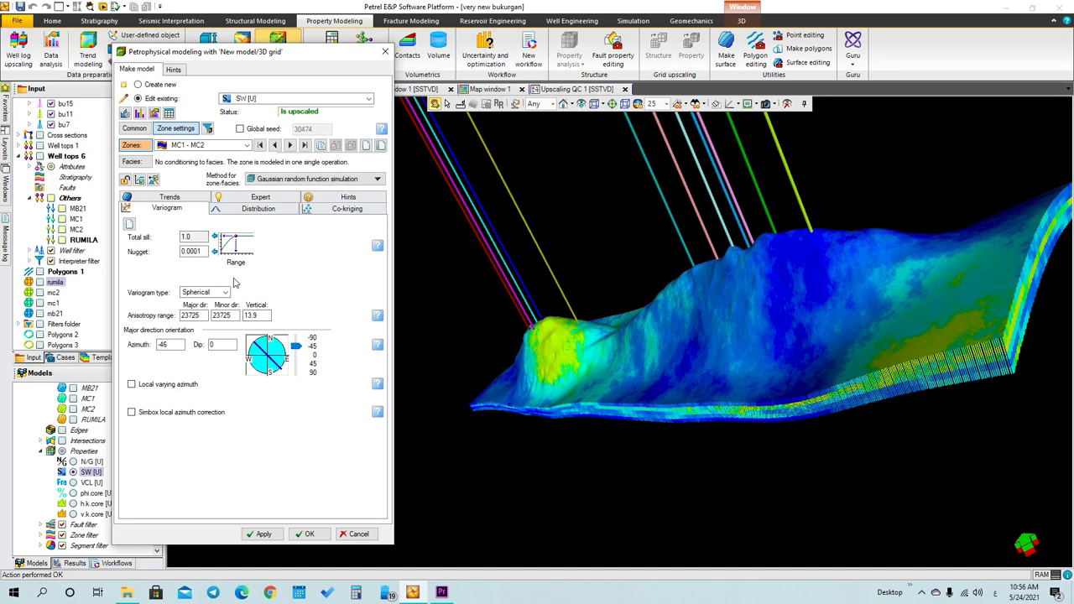
click(325, 179)
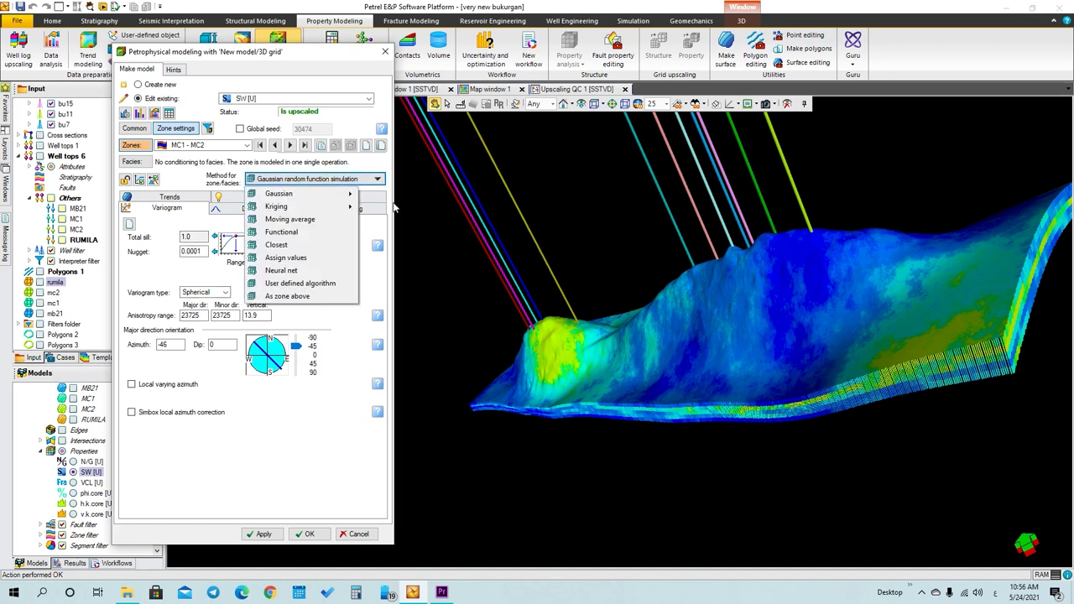
mouse_move(334, 195)
click(392, 210)
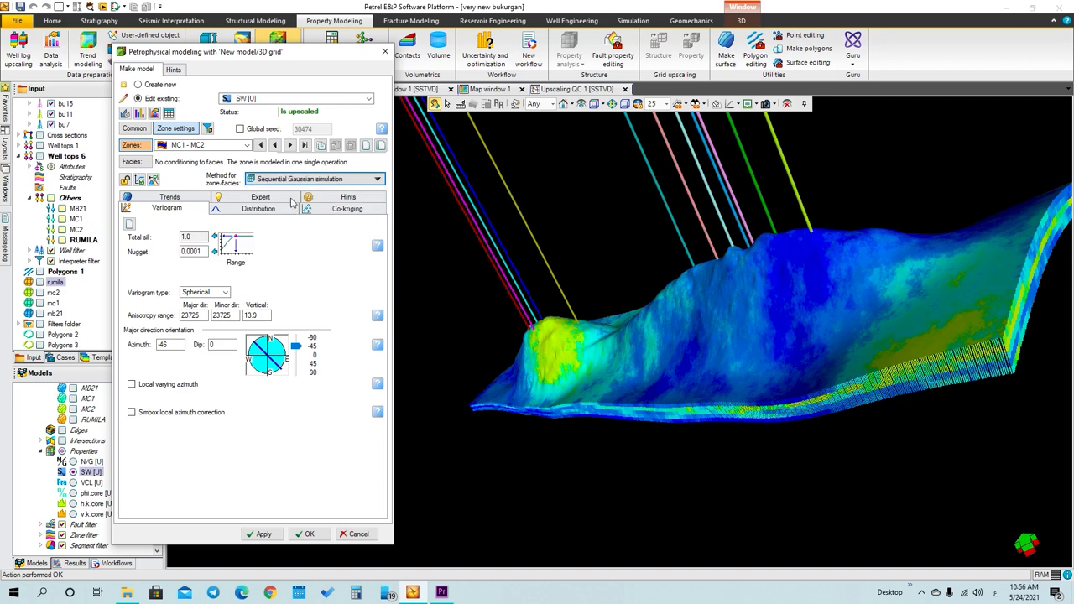
Estimate the MC1 - MC2 zone's SW output data range and run the simulation, viewing the layers from the side
click(226, 214)
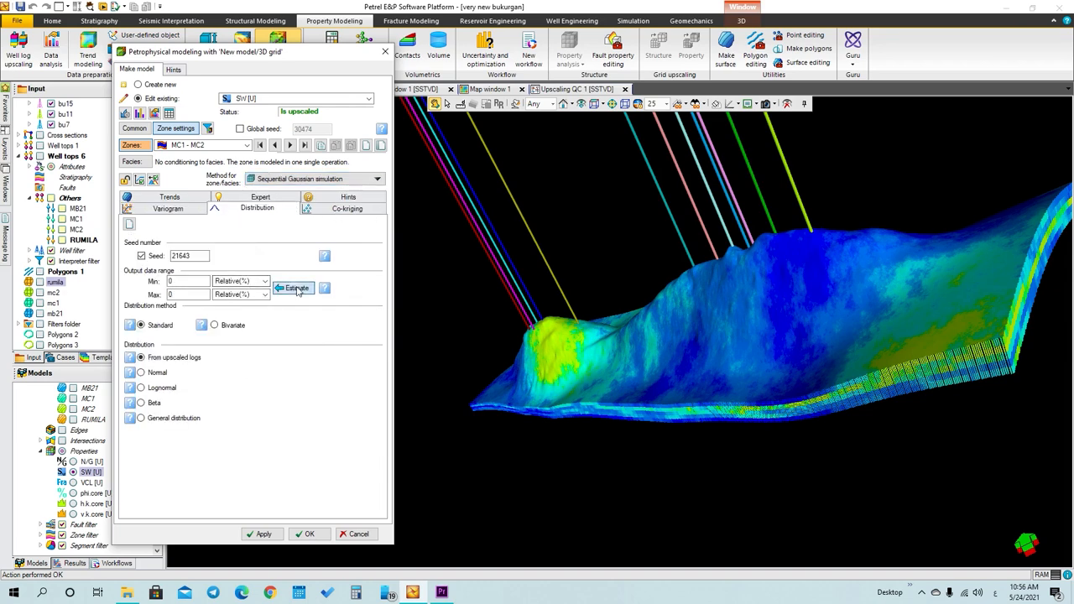
click(168, 208)
click(263, 535)
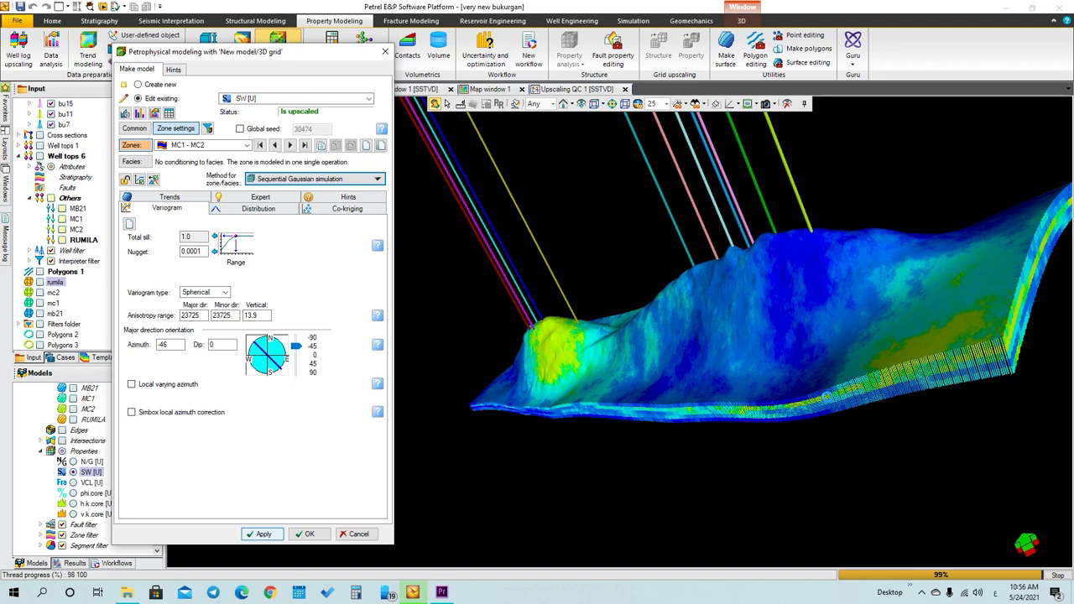
drag(823, 393, 690, 381)
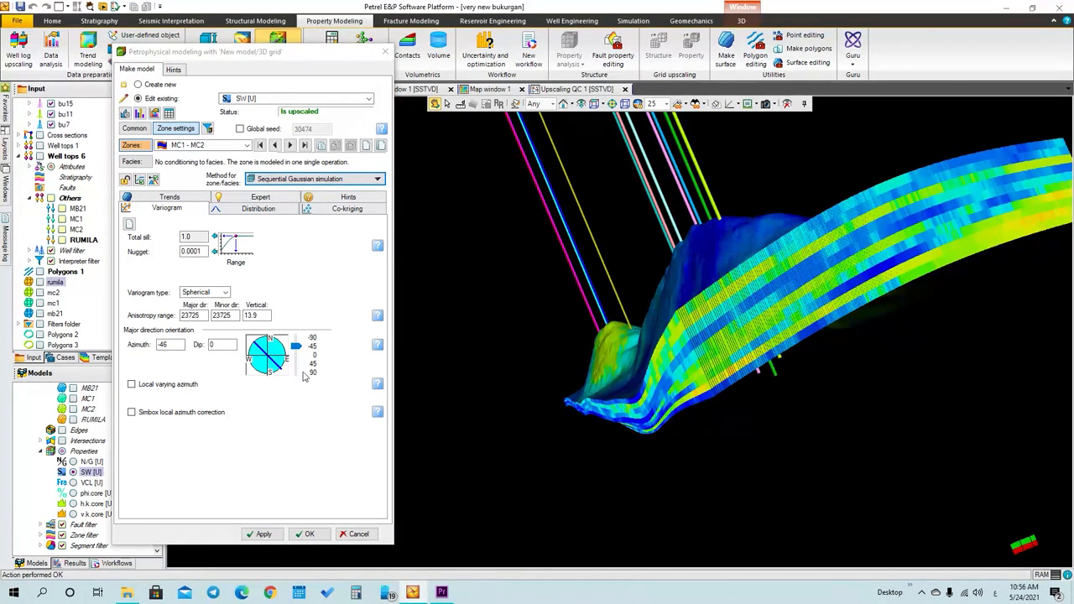
Unlock the MC2 - RUMILA zone for SW modelling and set its variogram azimuth to -45
click(199, 146)
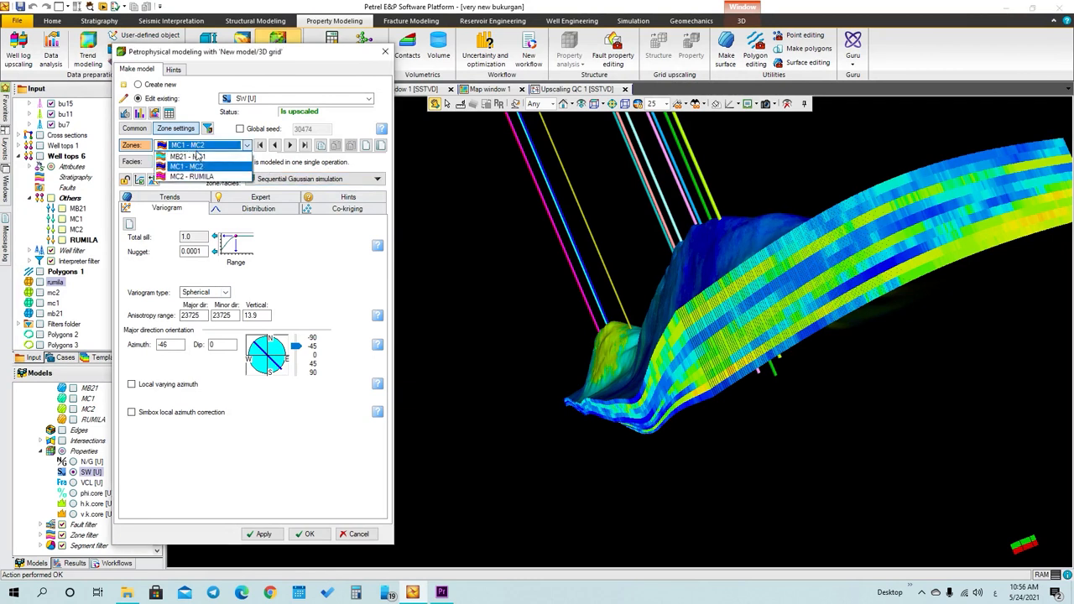
click(191, 177)
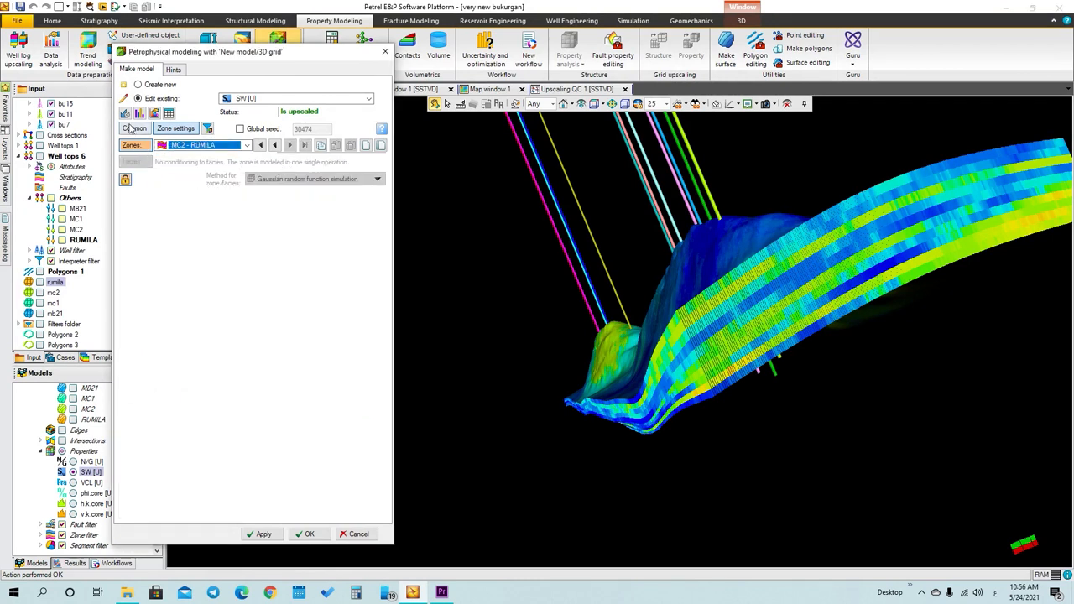
click(125, 180)
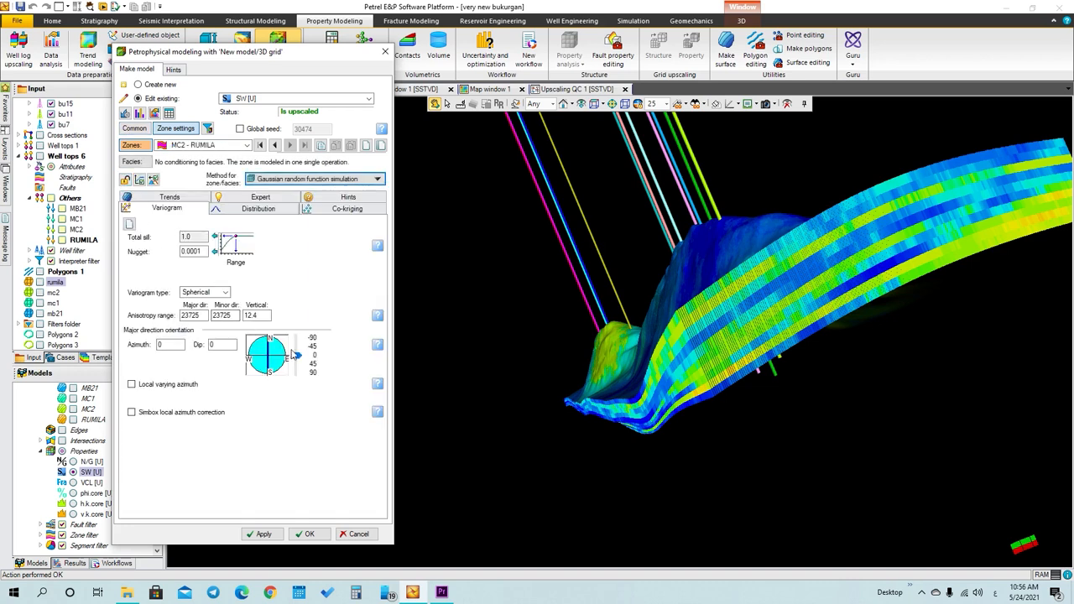
drag(296, 356, 295, 348)
double_click(178, 346)
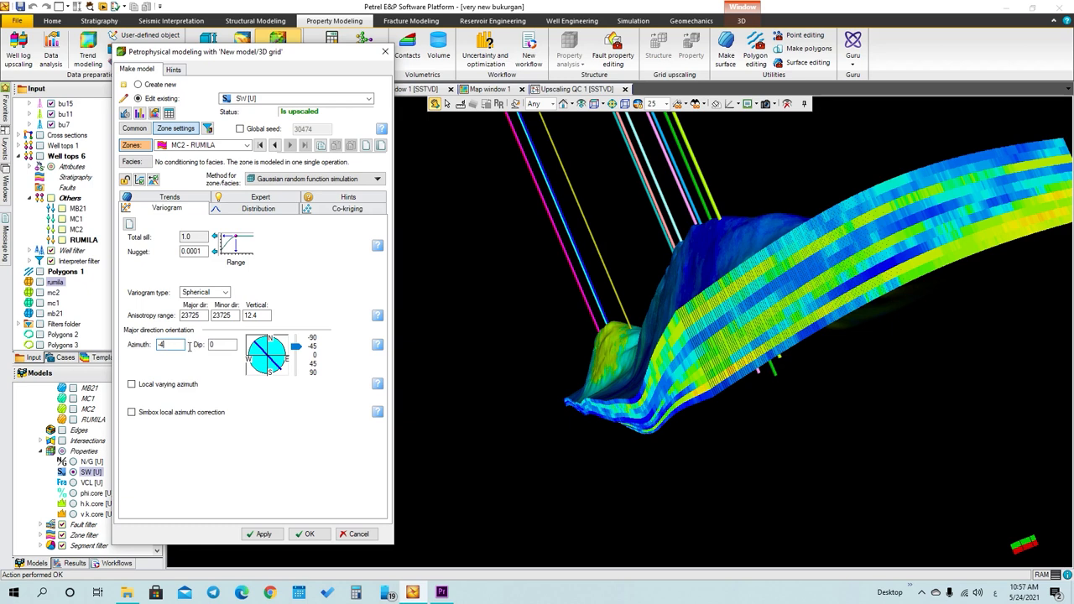
key(Tab)
Run the MC2 - RUMILA zone's SW model with Sequential Gaussian simulation and an estimated output data range
click(314, 185)
mouse_move(346, 193)
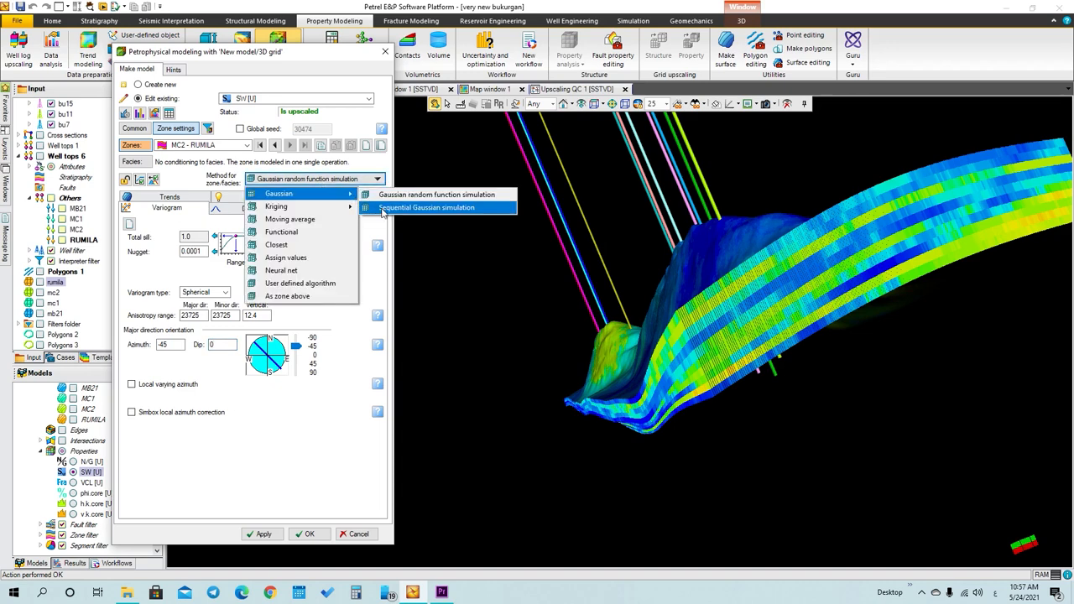
click(370, 208)
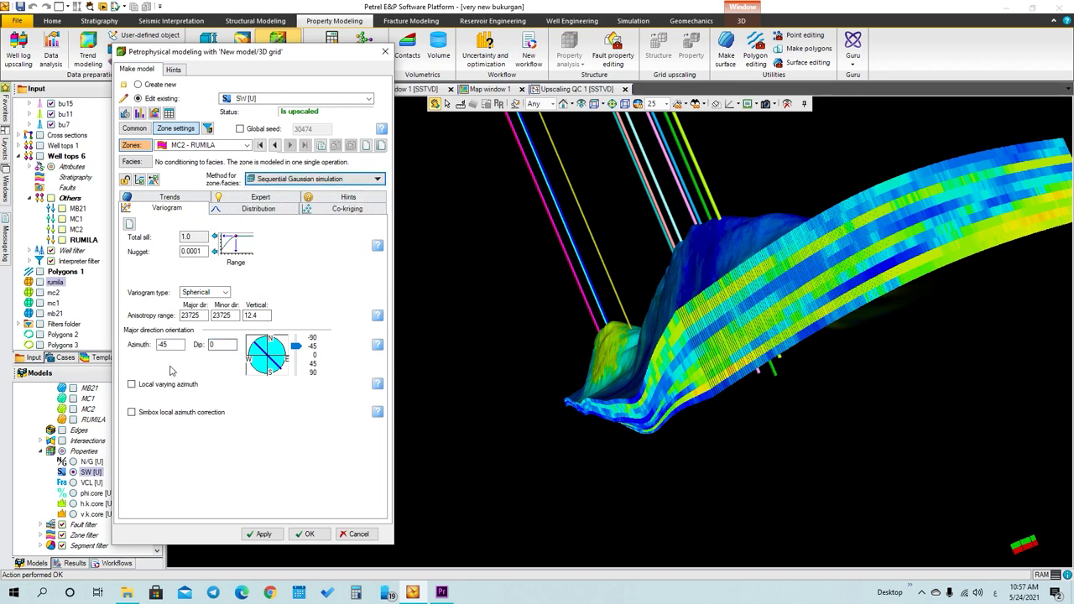
click(261, 209)
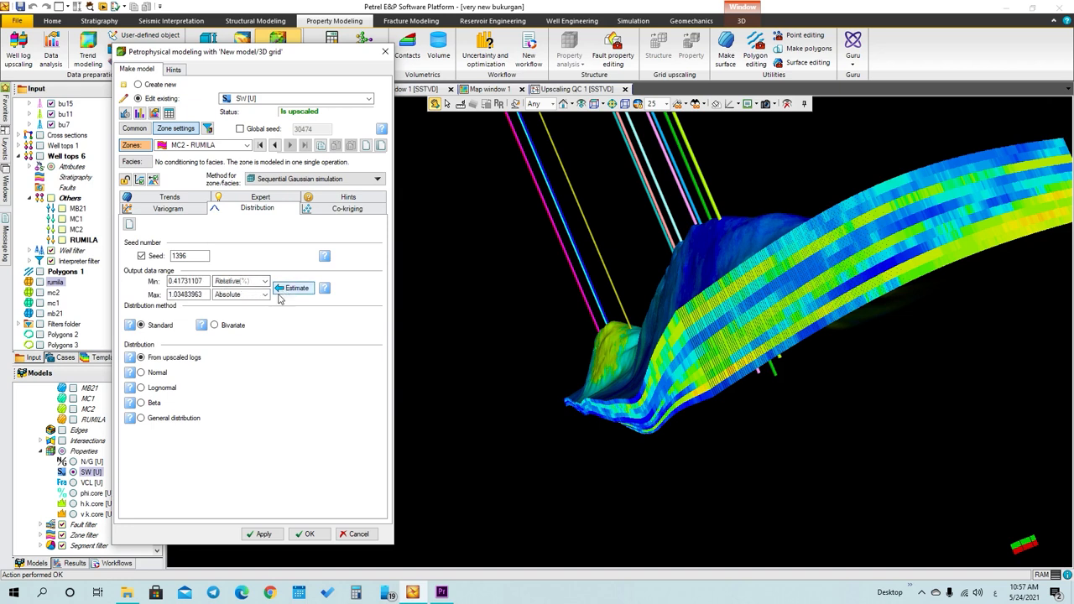
click(262, 534)
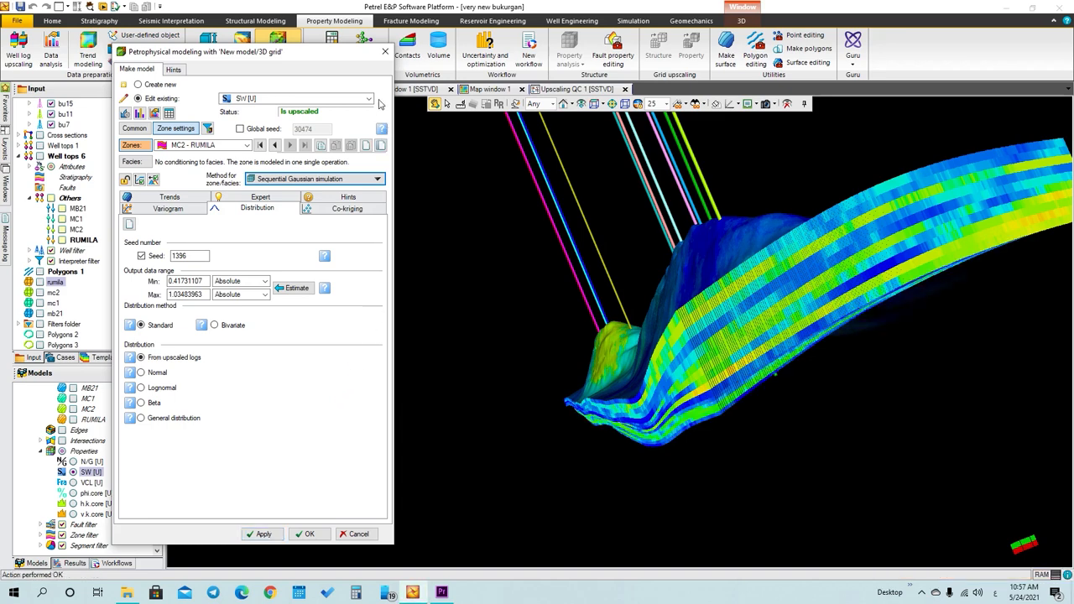
Reopen the petrophysical modelling dialog, move it aside and choose phi.core [U] as the existing property to edit
click(385, 51)
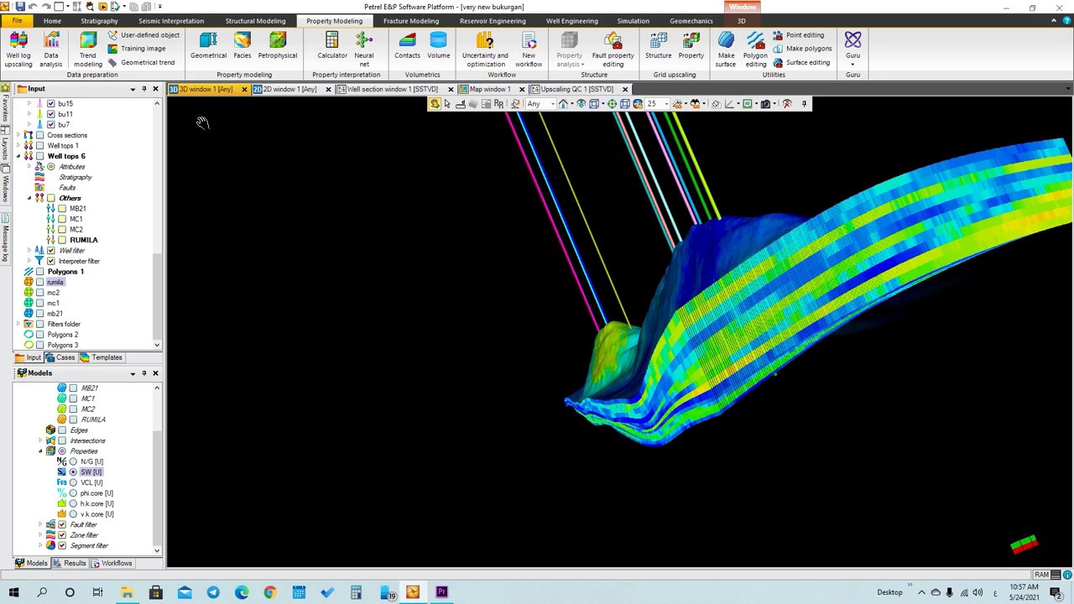
click(278, 49)
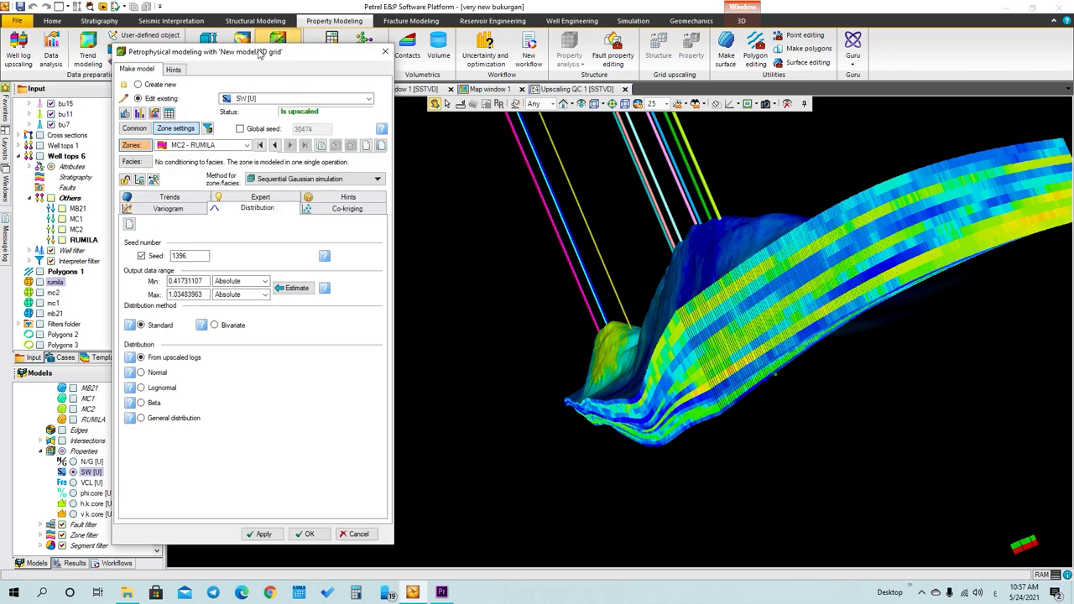
drag(260, 52, 385, 42)
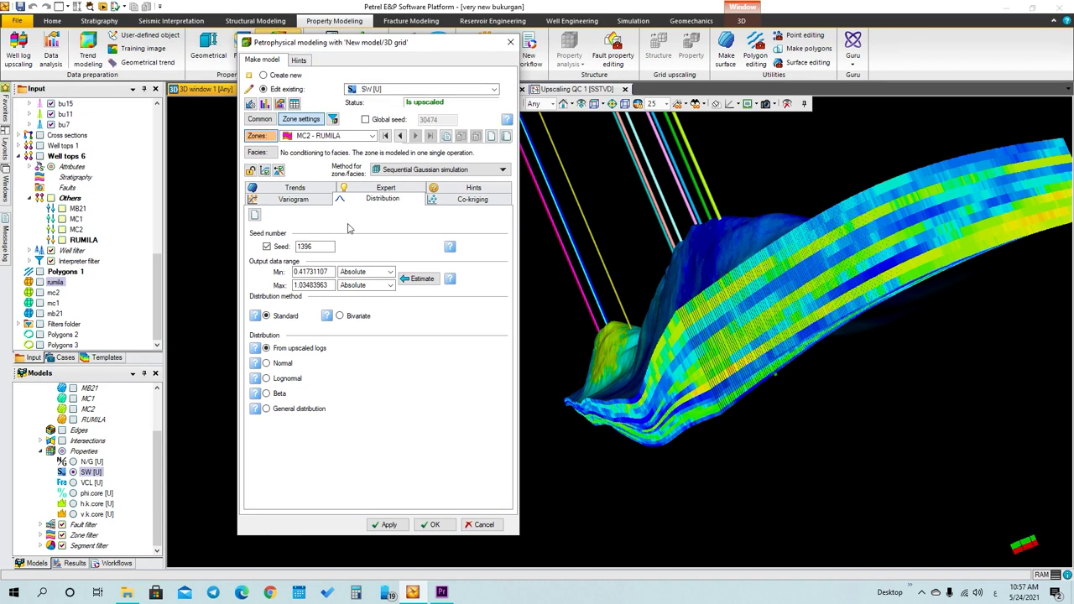
click(439, 92)
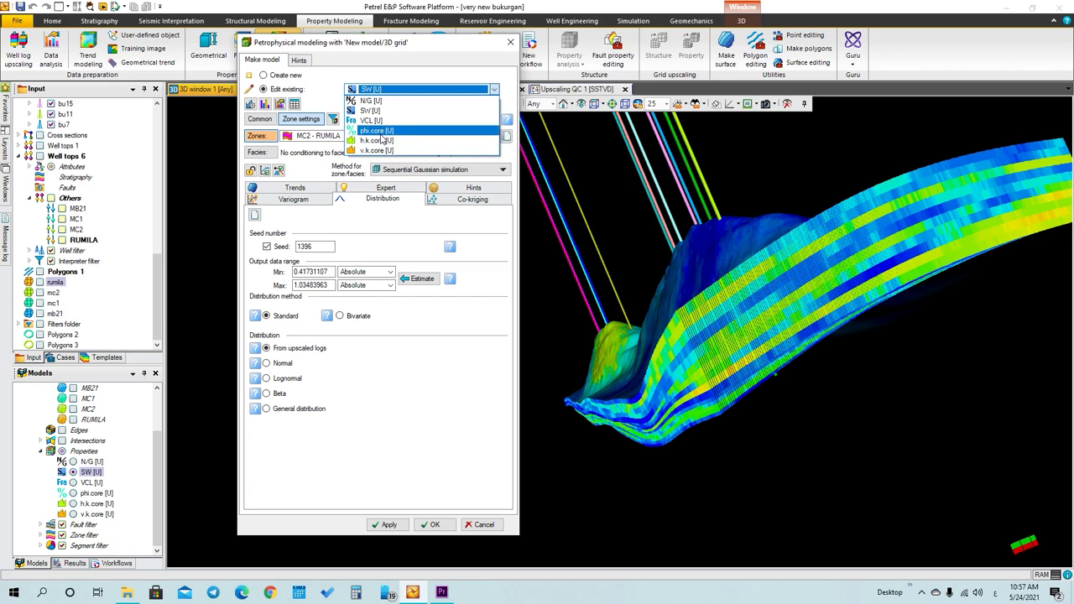
click(376, 131)
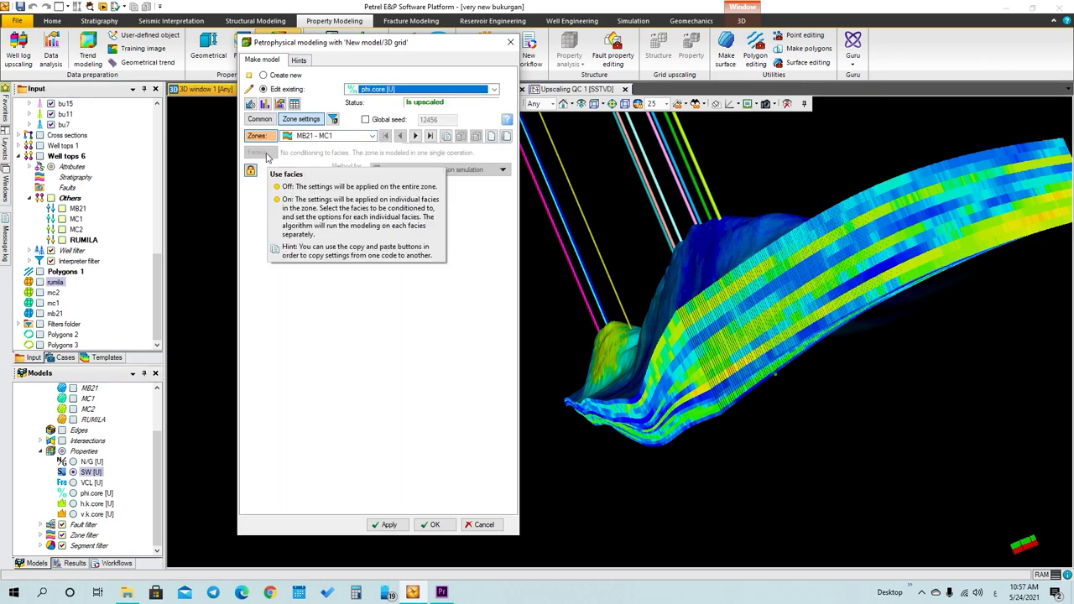
Unlock the MB21 - MC1 zone for phi.core modelling, using a variogram azimuth of -45 and the Sequential Gaussian simulation method
click(309, 201)
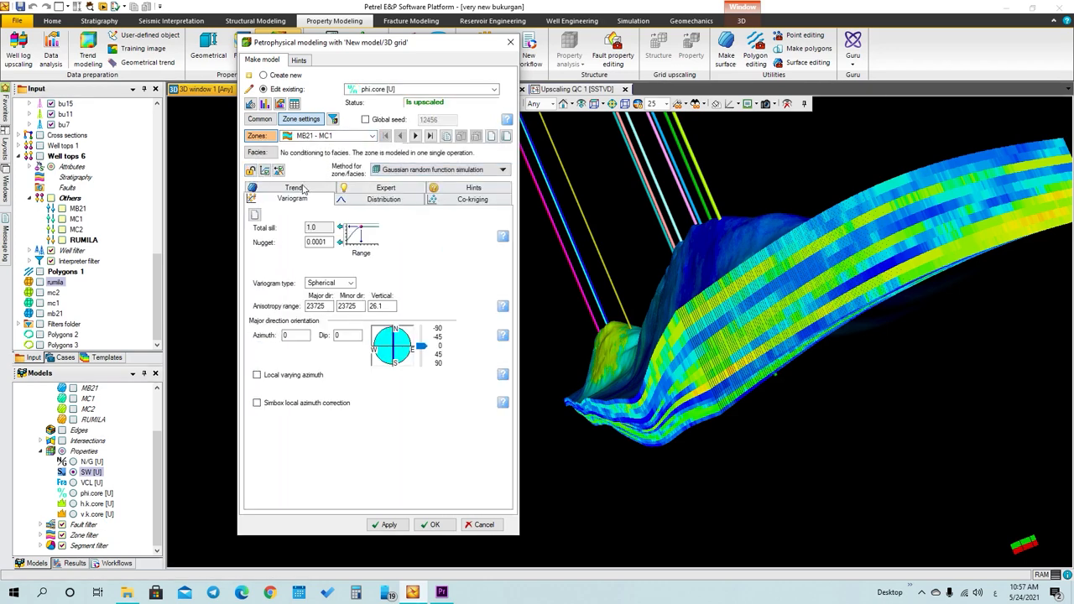
click(295, 189)
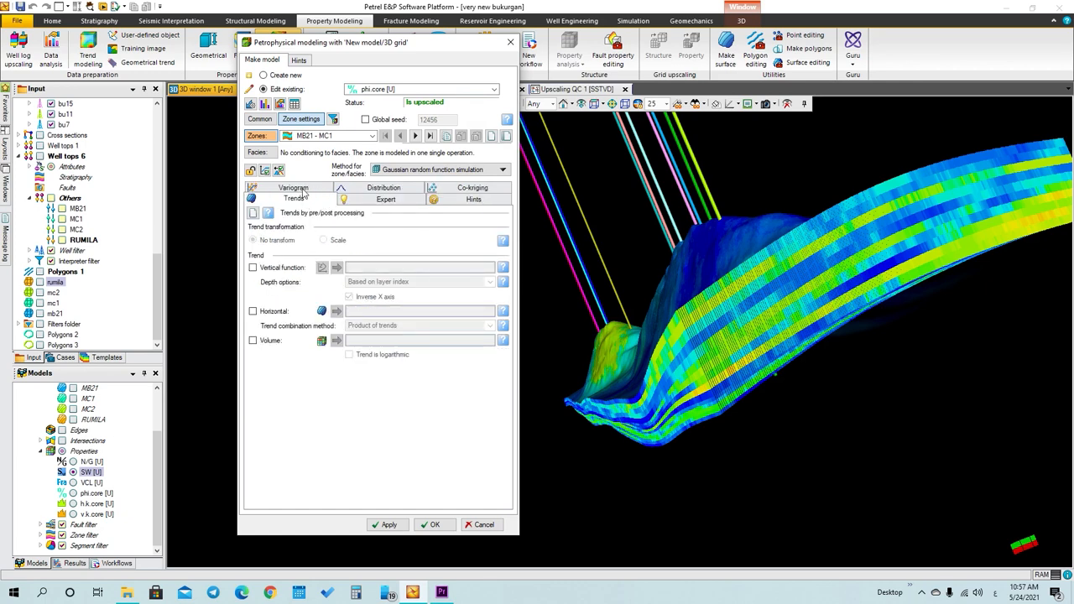
click(302, 190)
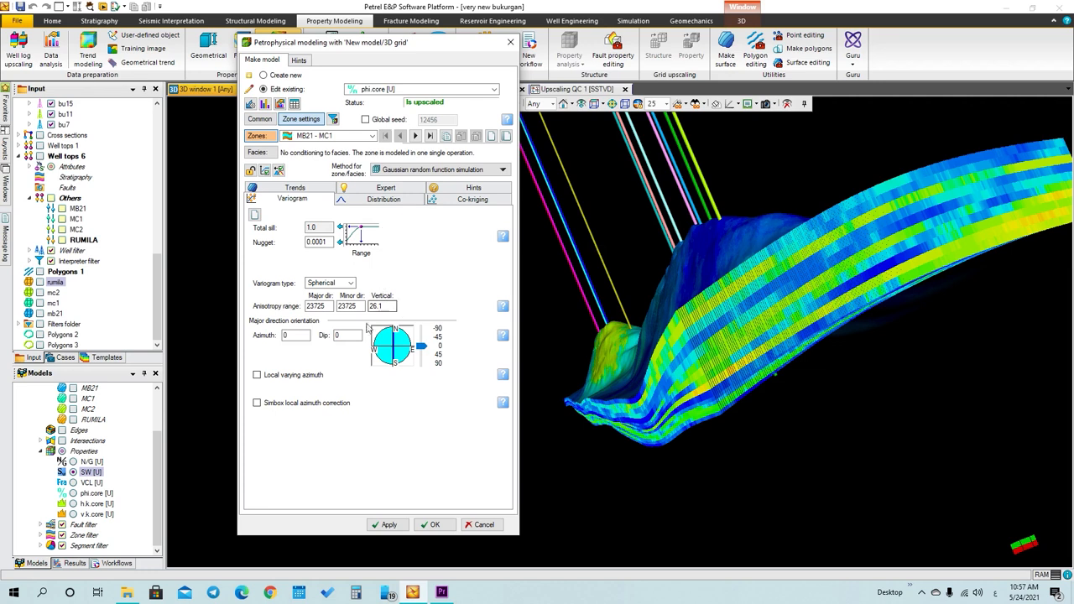
drag(419, 348, 422, 343)
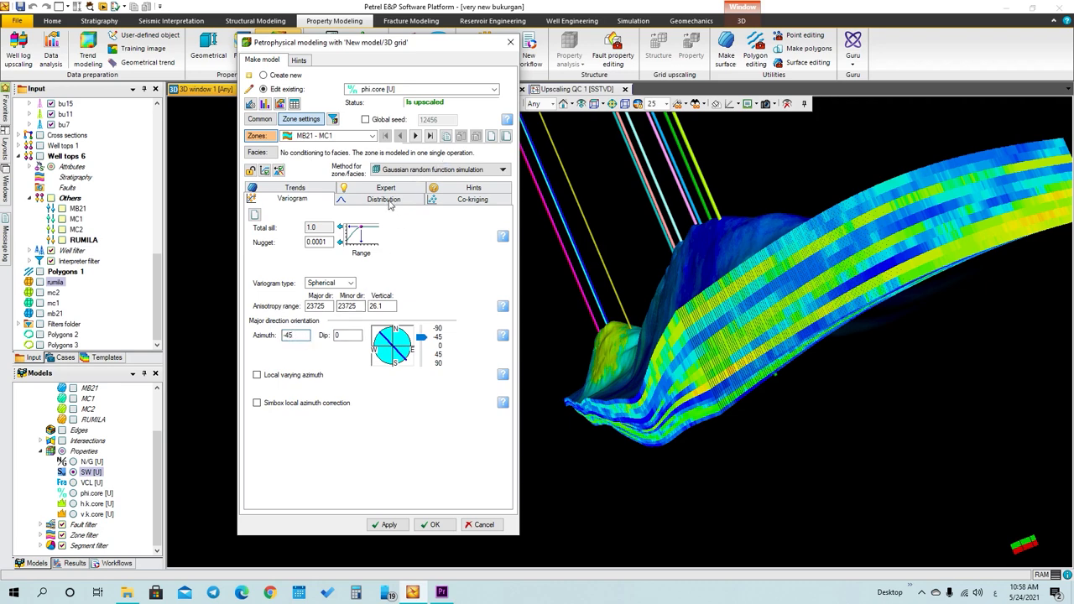
click(478, 170)
mouse_move(483, 186)
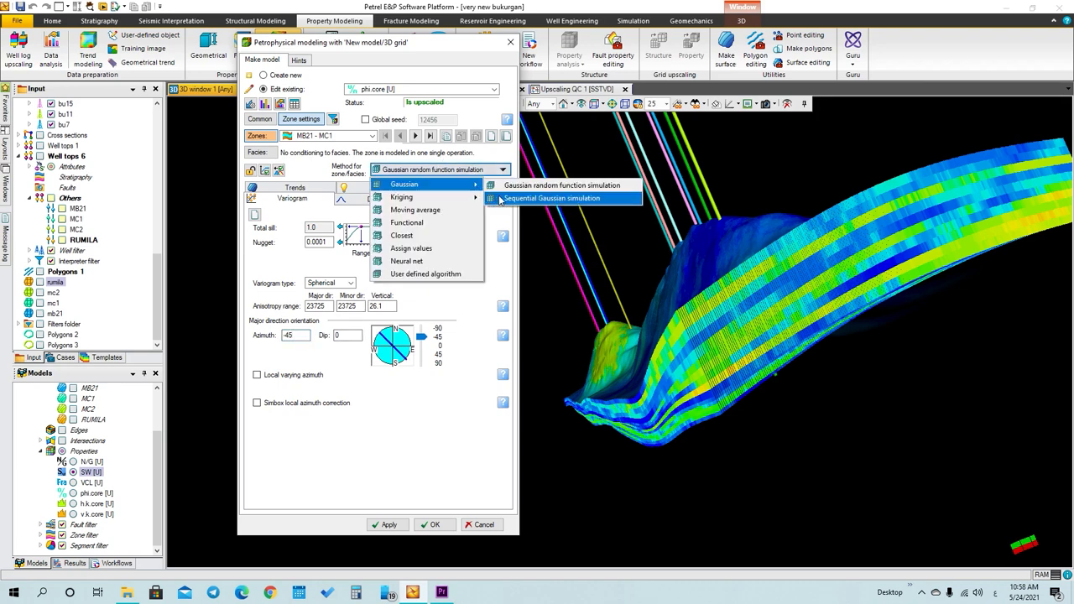
click(554, 198)
Run the MB21 - MC1 phi.core simulation with an estimated output data range and display phi.core on the grid
click(382, 199)
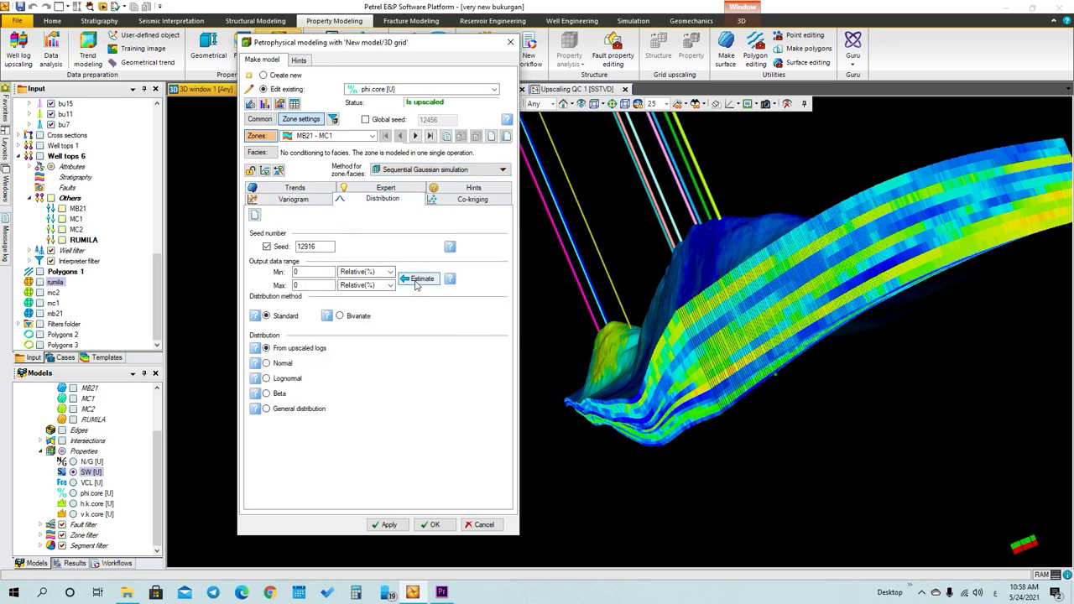
click(413, 281)
click(386, 524)
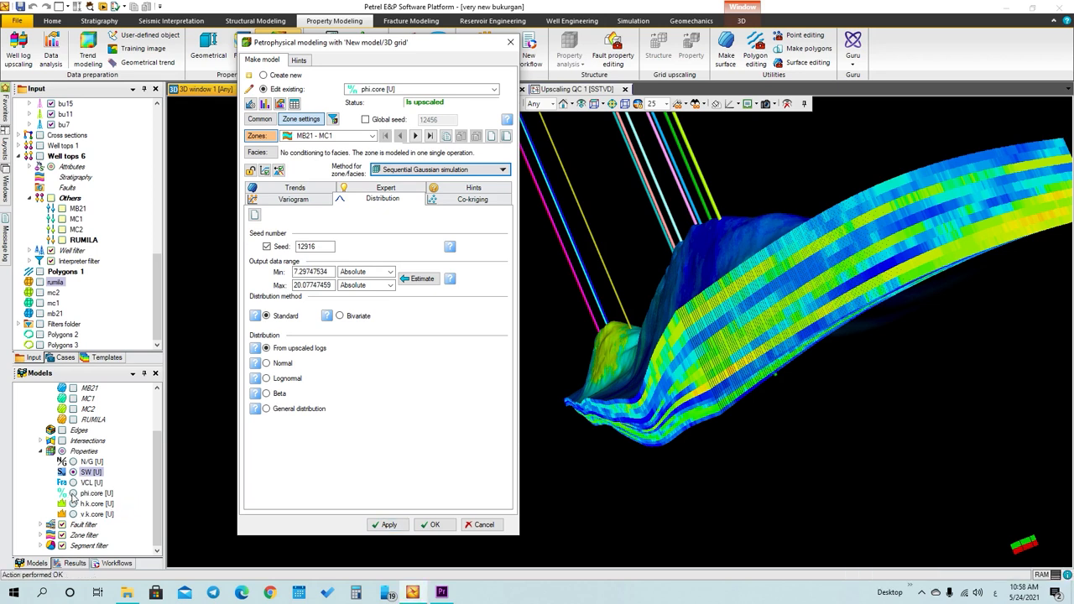
click(73, 495)
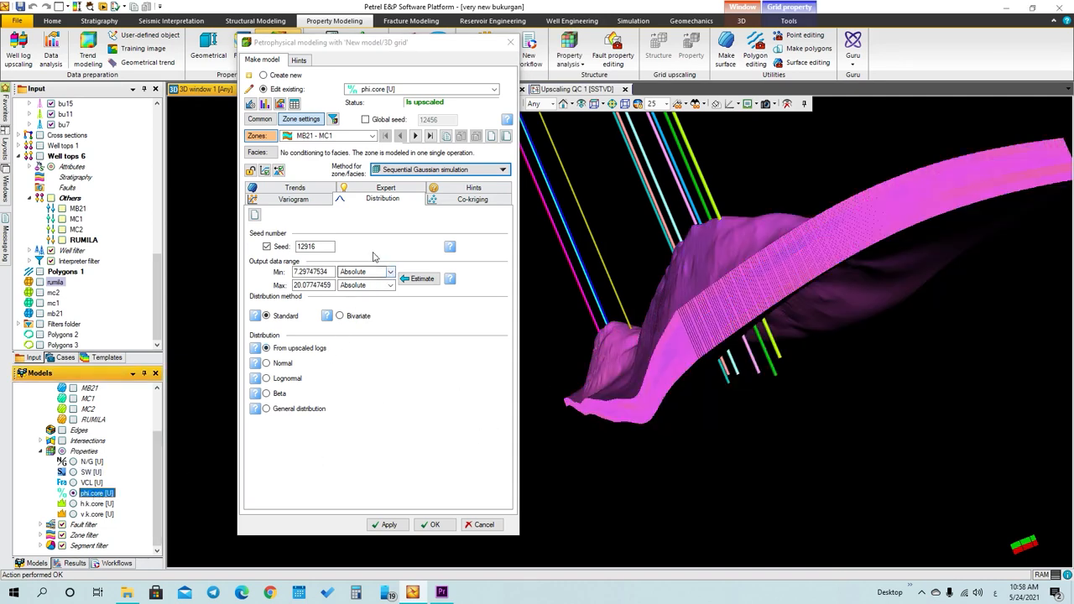
Run phi.core modelling for the unlocked MC1 - MC2 zone with an estimated output data range and a variogram azimuth of -46
click(323, 136)
click(335, 158)
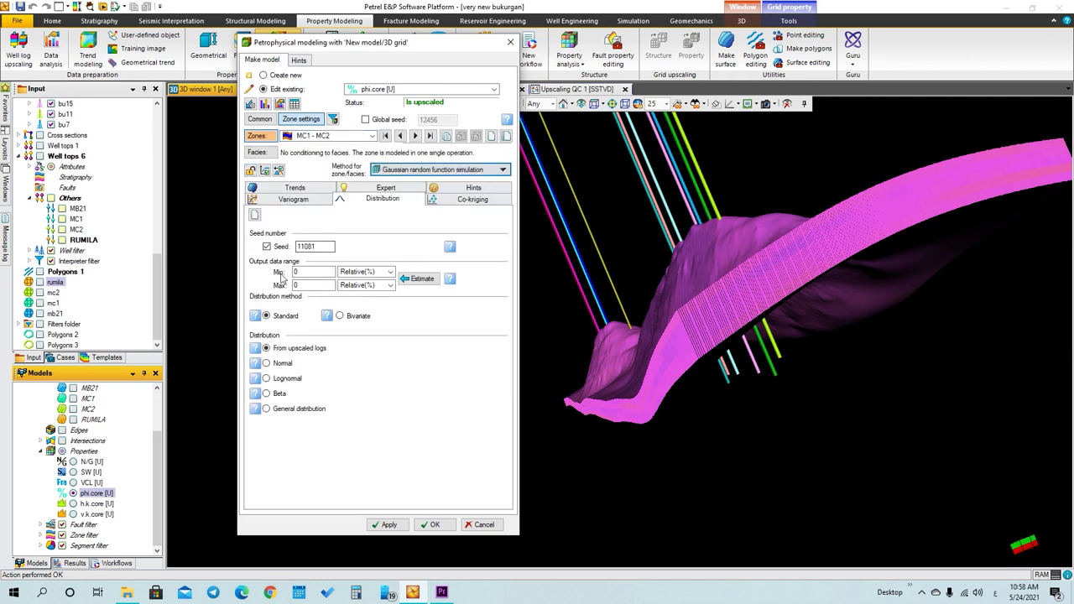
click(418, 279)
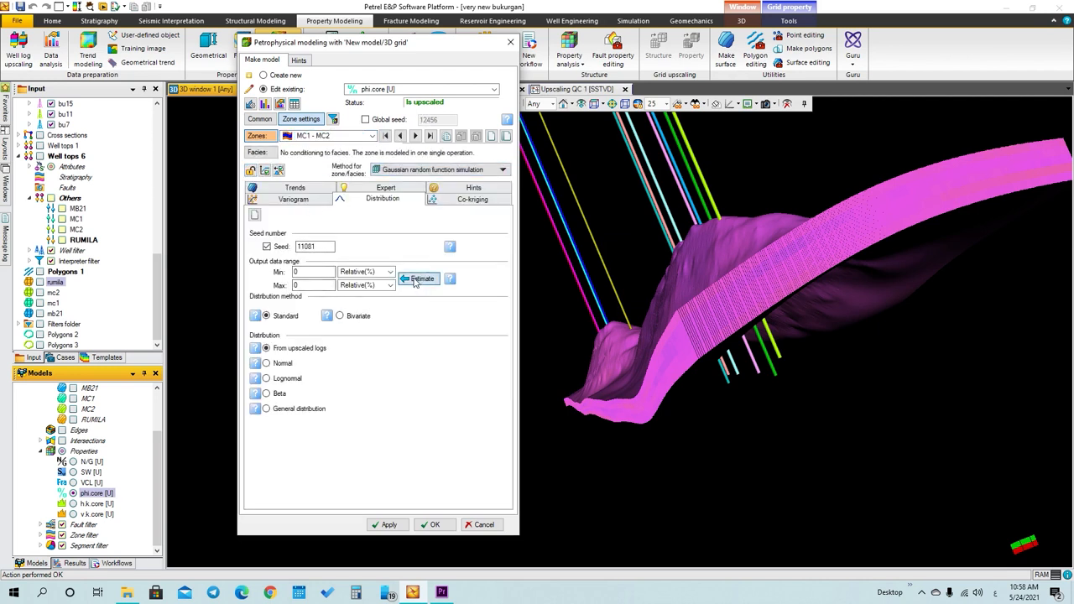
click(293, 200)
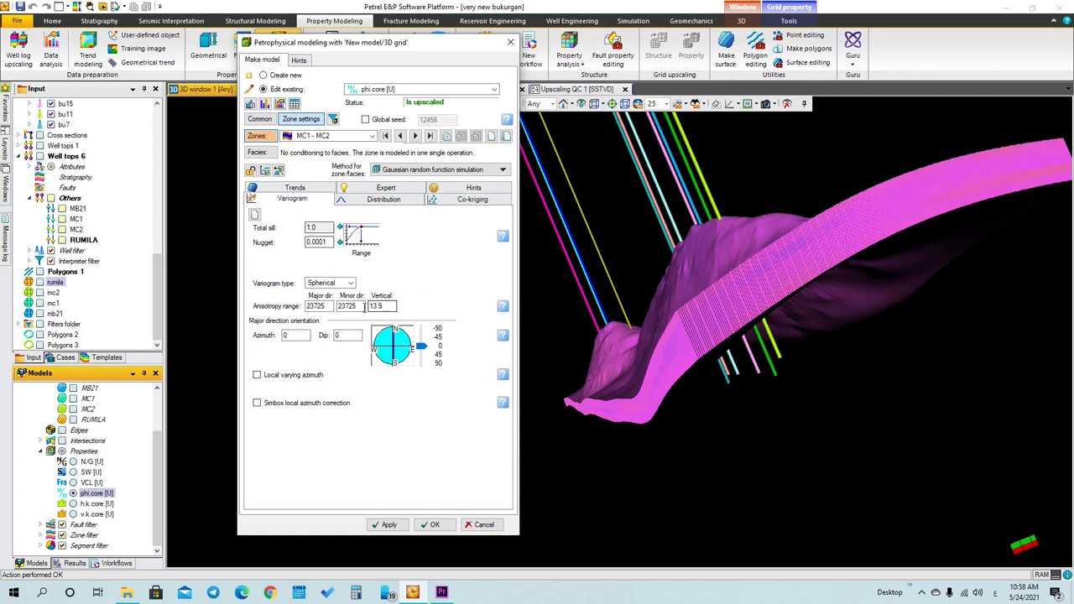
drag(424, 339, 423, 339)
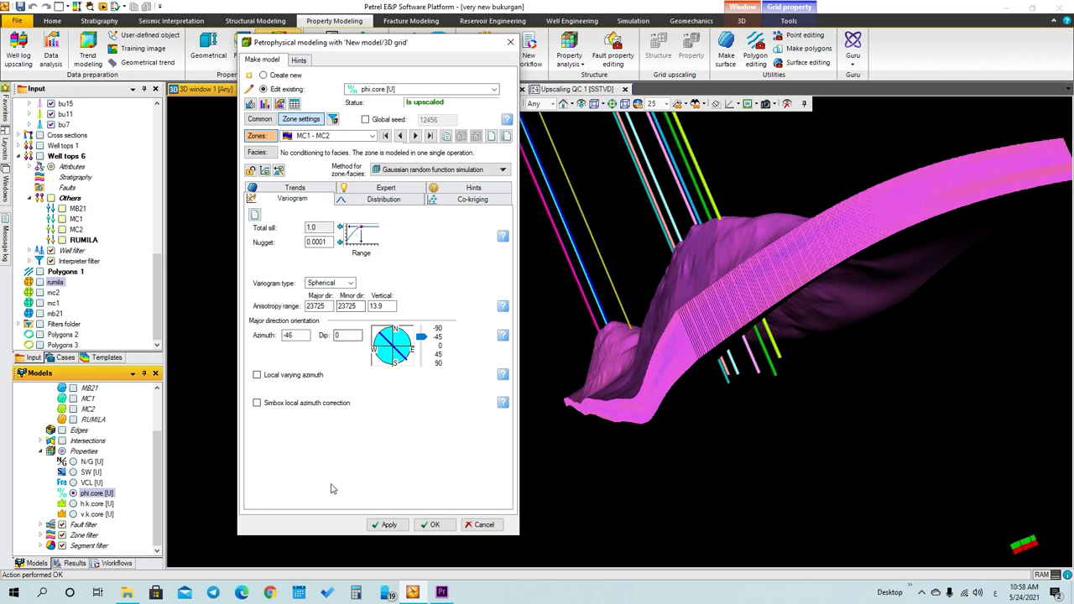
click(372, 525)
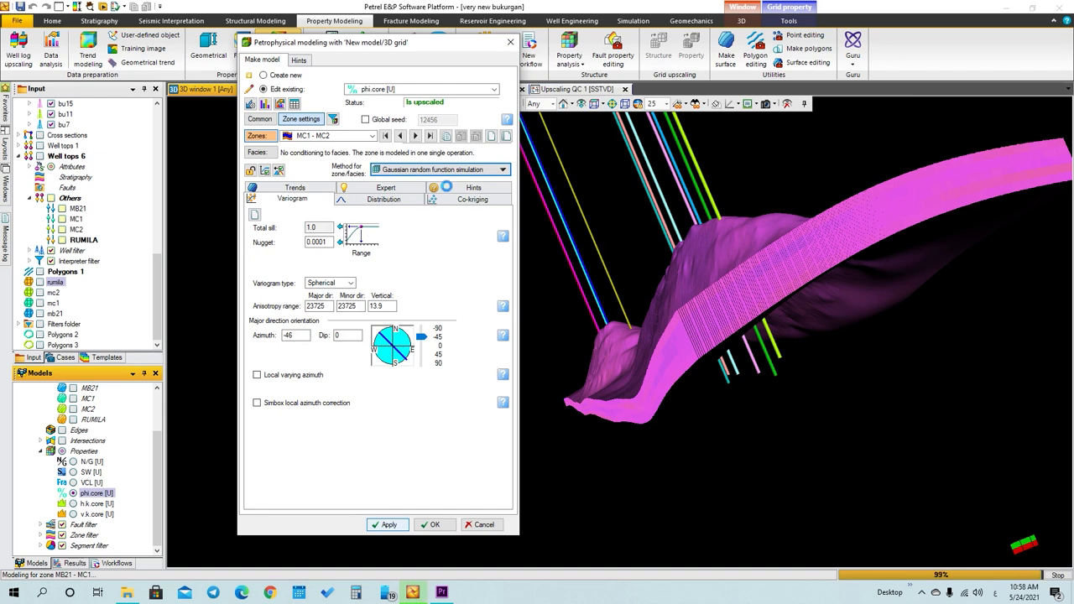
Switch the MC1 - MC2 zone's phi.core method to Sequential Gaussian simulation and rerun the model
click(443, 171)
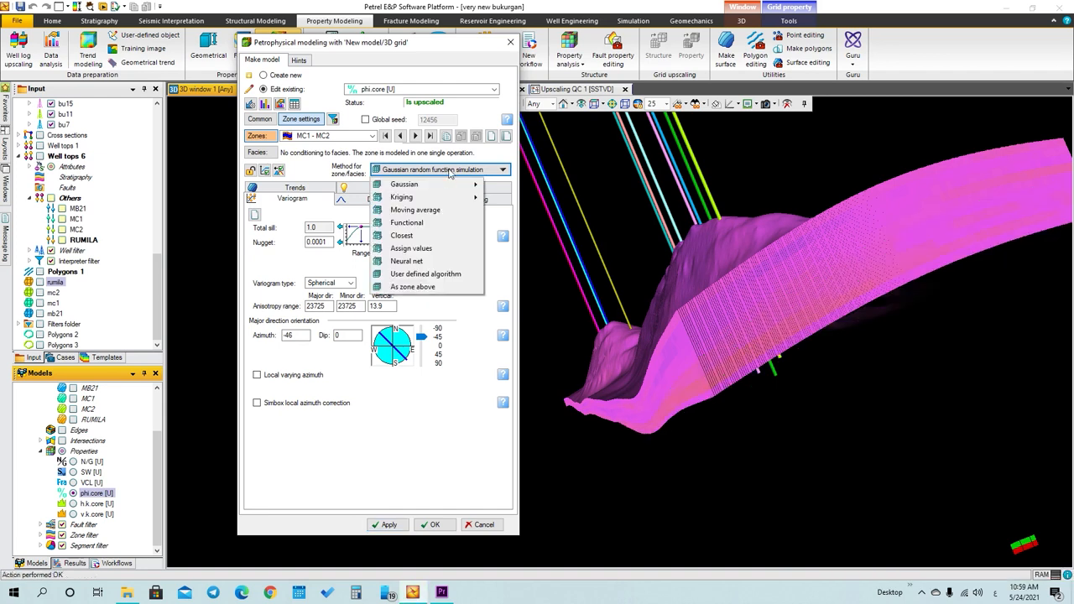
mouse_move(481, 183)
click(513, 198)
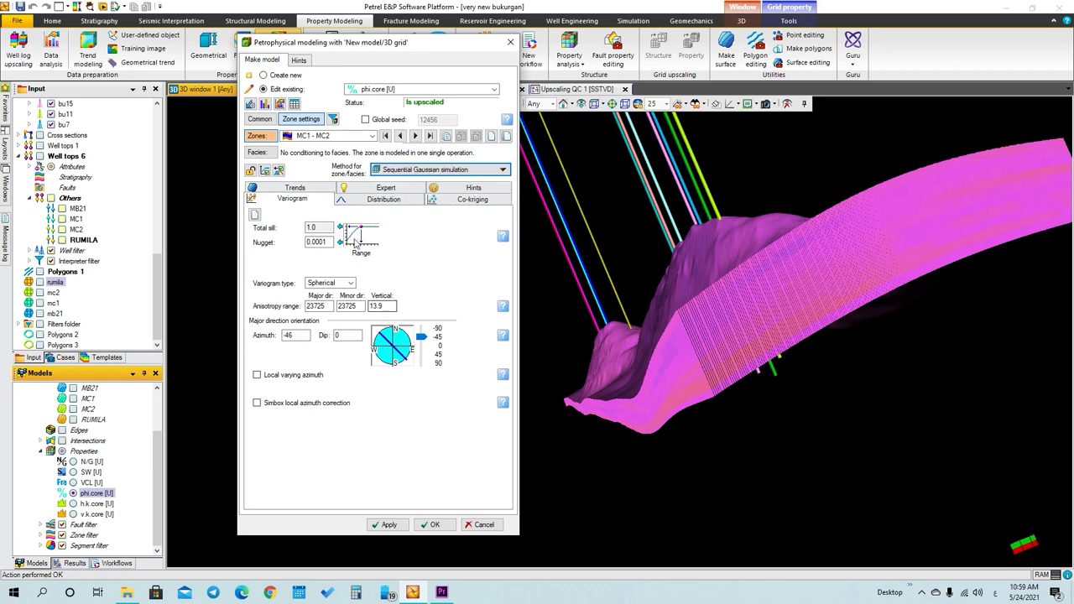
click(387, 526)
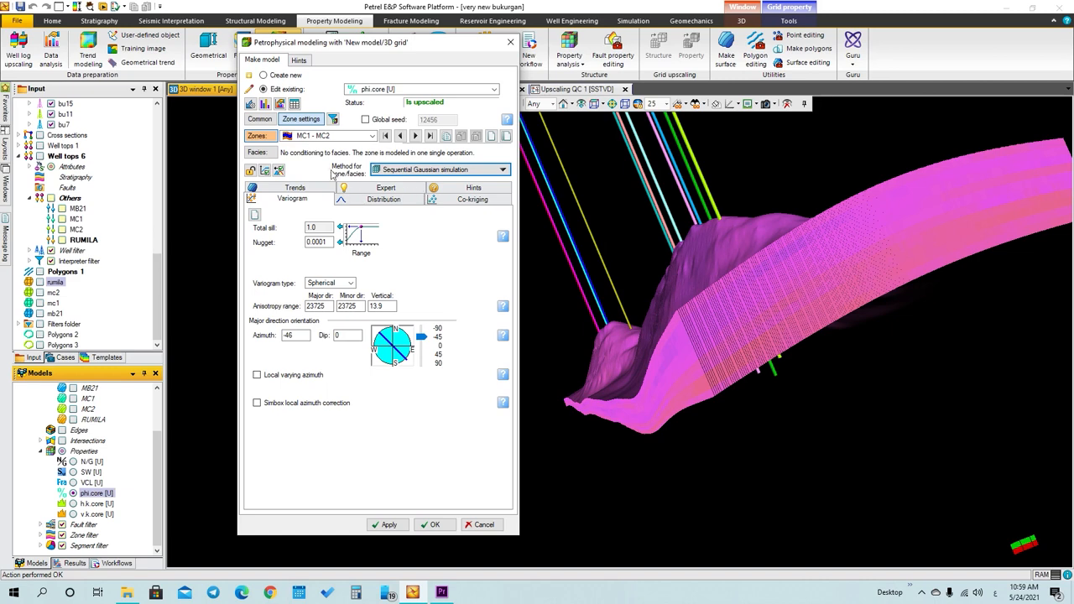
Unlock the MC2 - RUMILA zone for phi.core modelling and set its variogram azimuth to -45
click(331, 136)
click(313, 168)
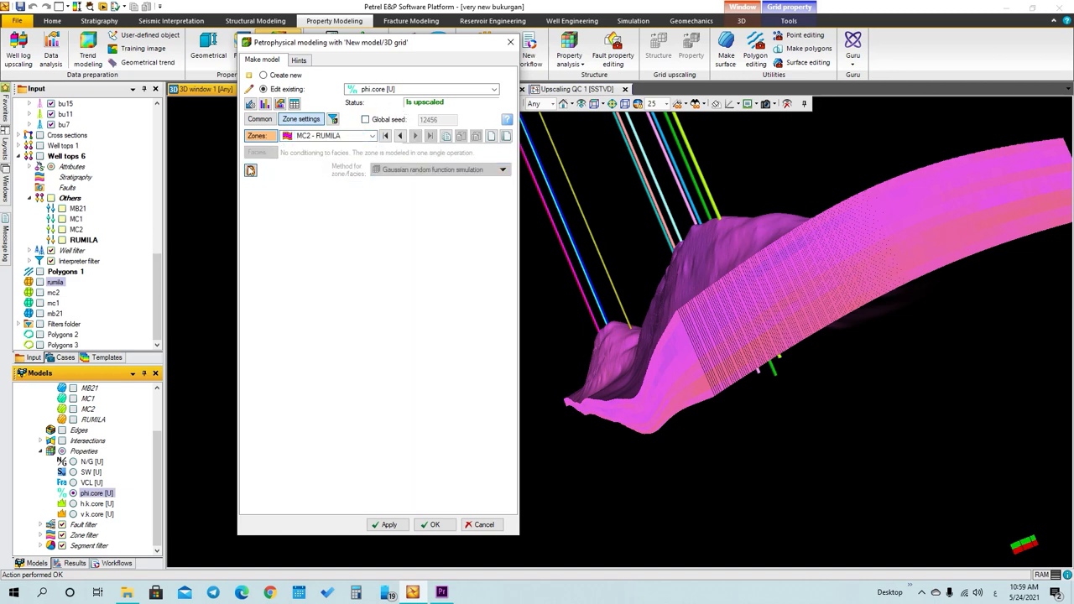
drag(417, 353, 422, 336)
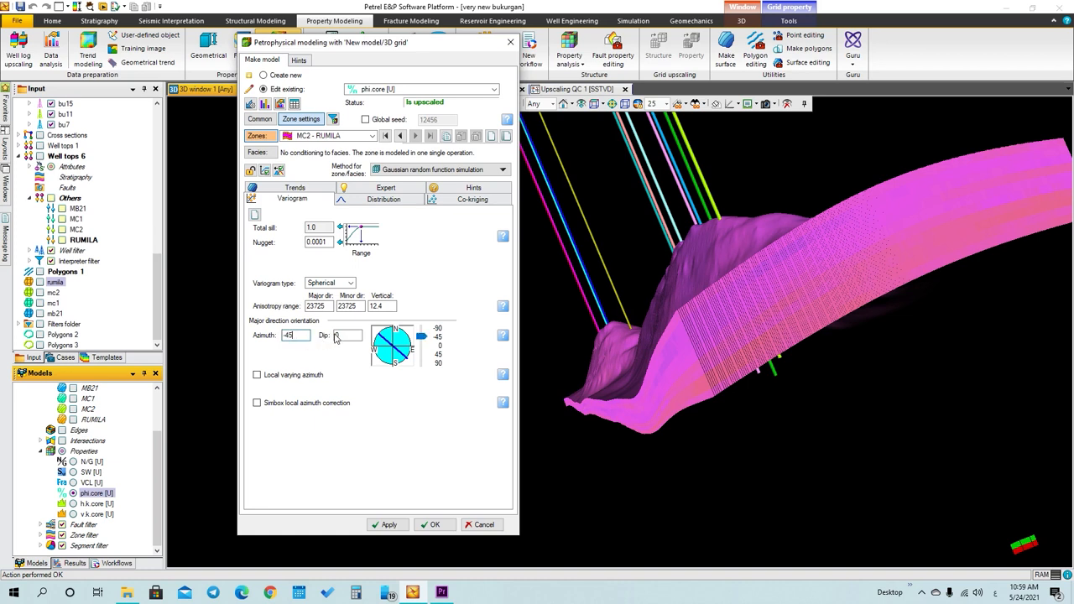
click(336, 336)
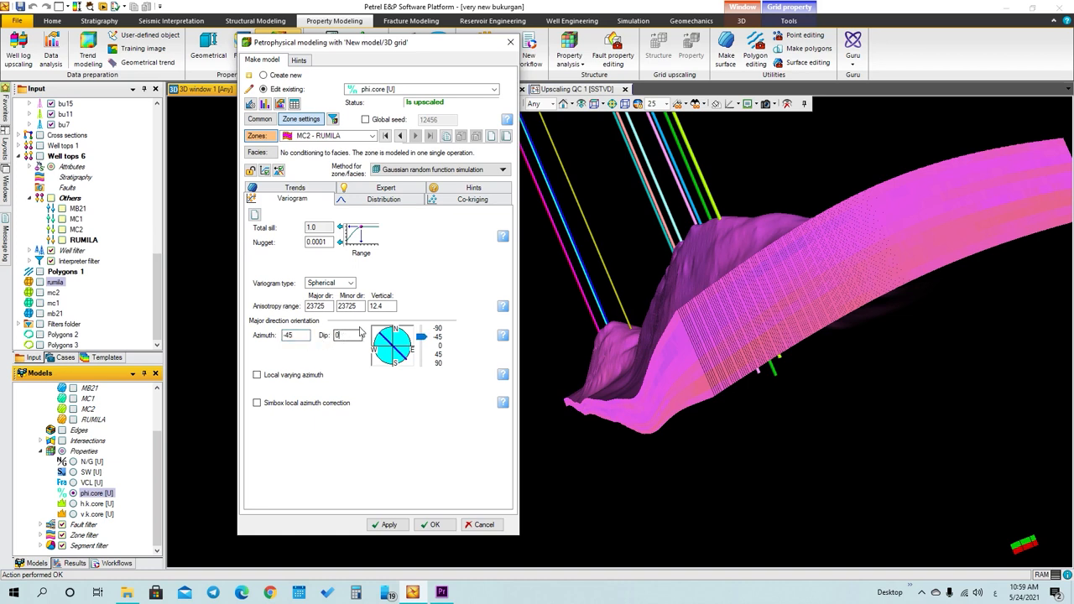
Run the MC2 - RUMILA zone's phi.core model with an estimated output data range and Sequential Gaussian simulation
click(384, 200)
click(415, 279)
click(307, 199)
click(445, 170)
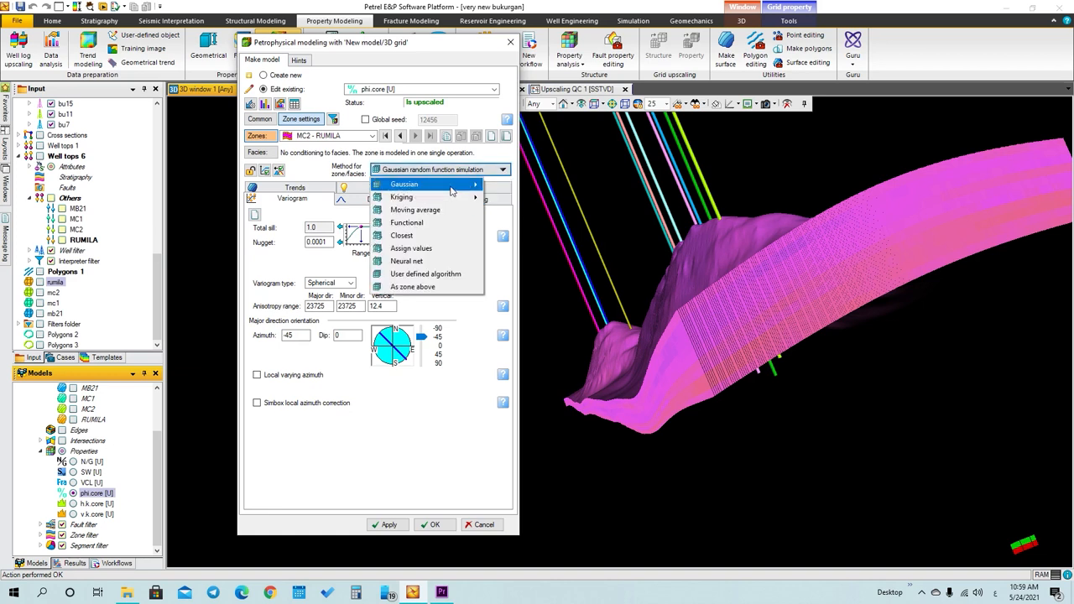
mouse_move(450, 191)
click(499, 201)
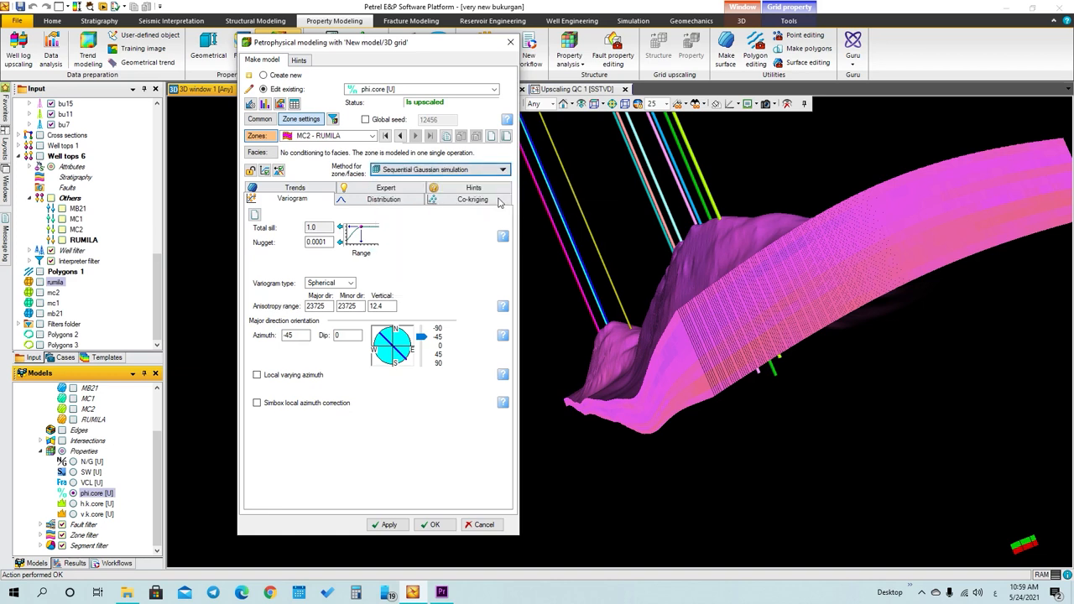
click(399, 529)
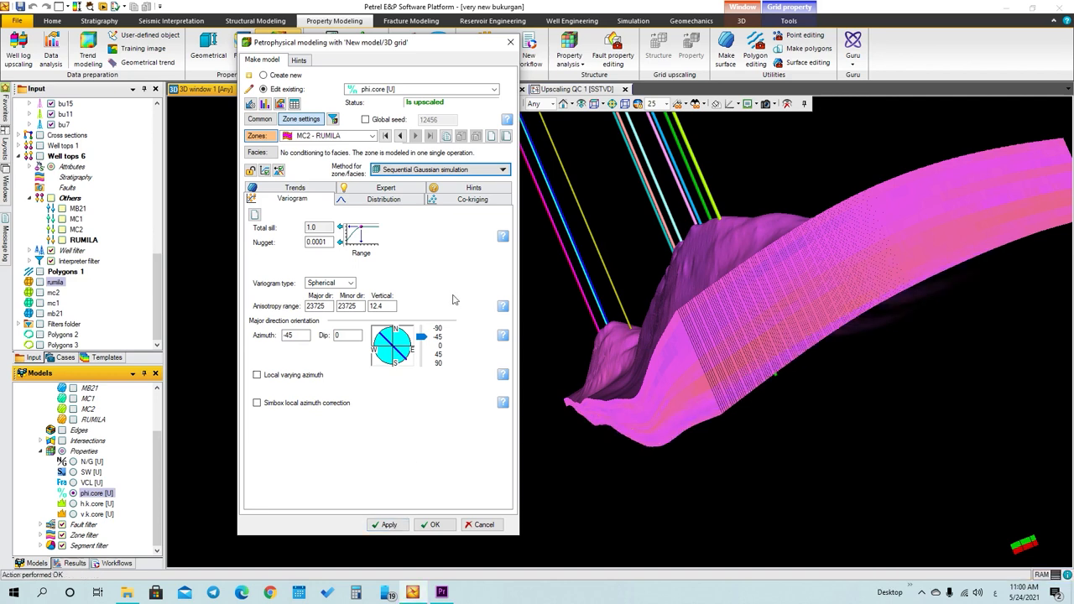
Close the petrophysical modelling dialog and display the N/G property on the 3D grid
click(511, 41)
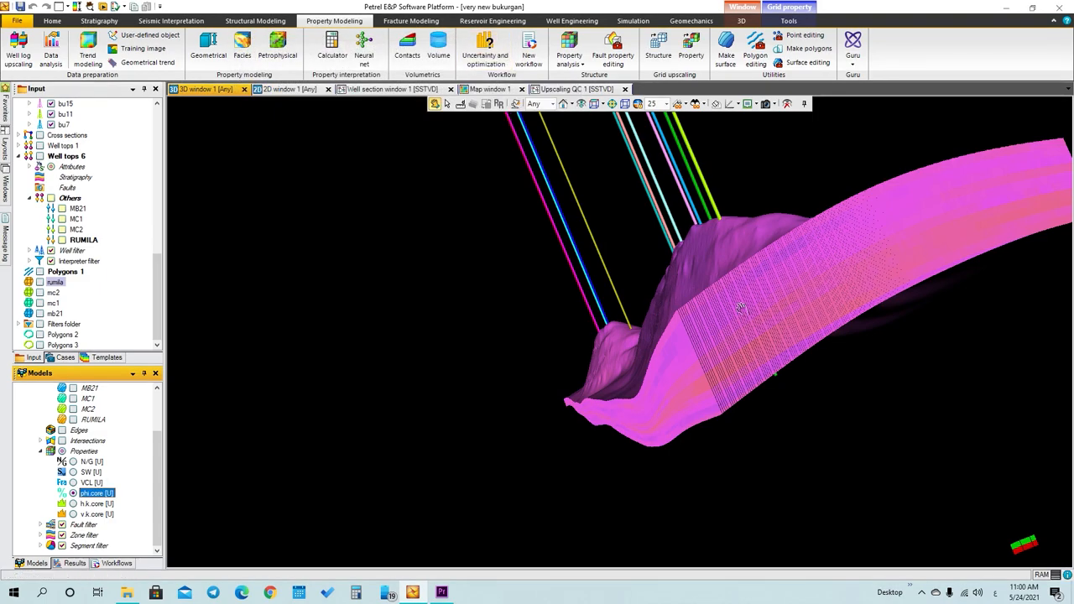
drag(745, 311, 520, 383)
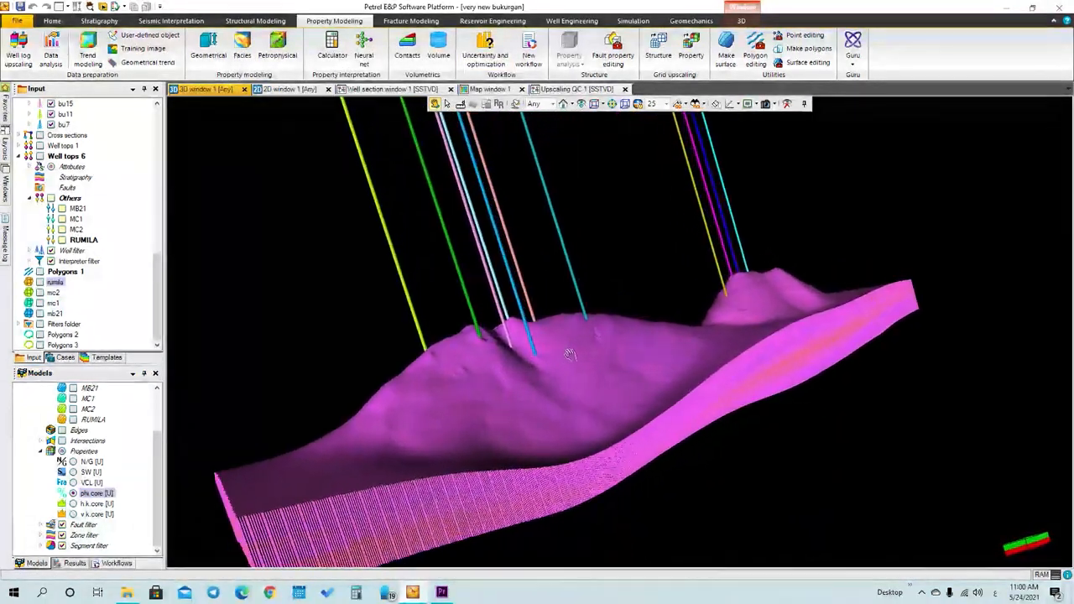
click(74, 473)
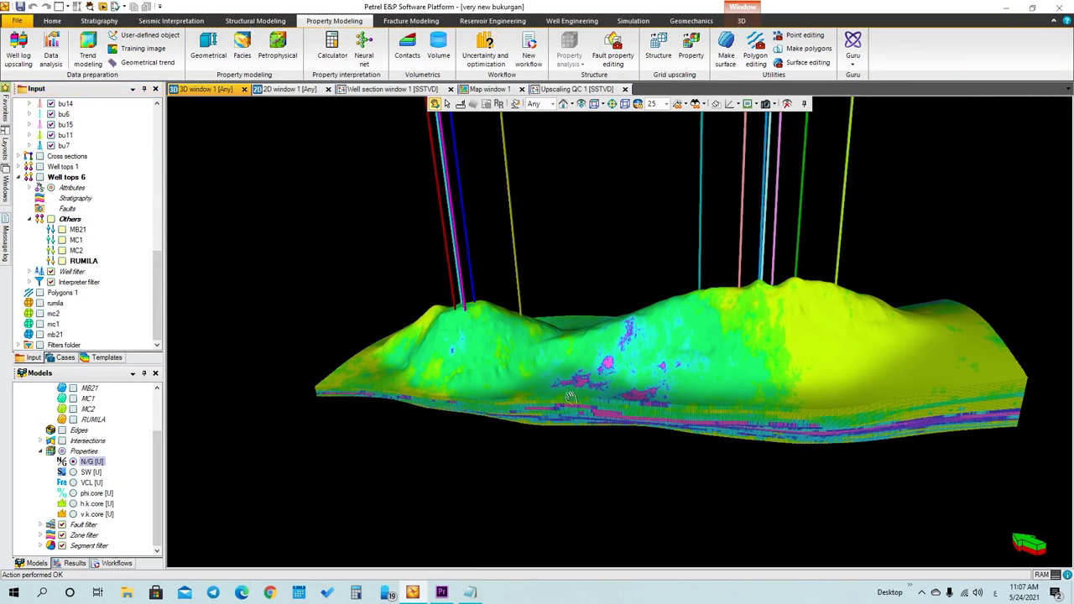
Check the oil-water contact depths of mb21, mc1 and mc2 for the north and south domes in the Notepad file
click(470, 593)
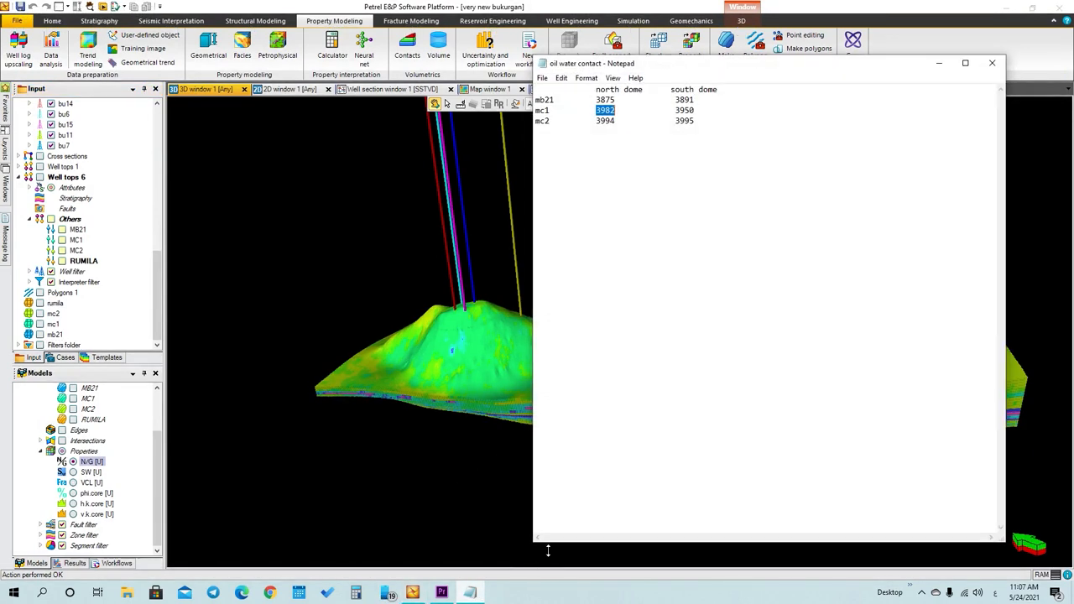
click(635, 113)
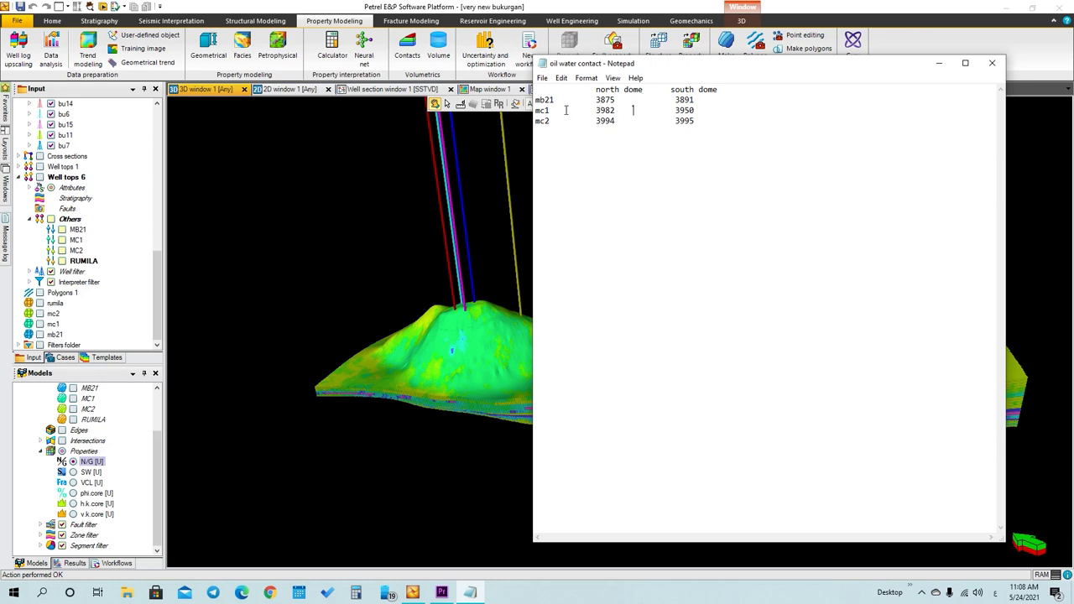
click(939, 65)
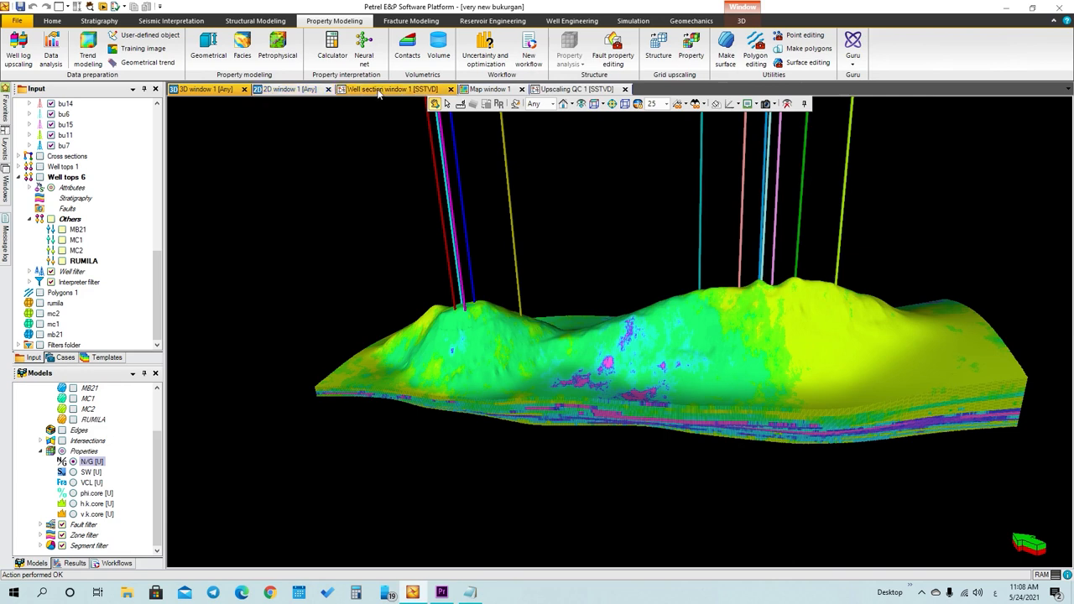
Draw a rectangular polygon around the north dome in the 2D window, using a new polygon set
click(288, 90)
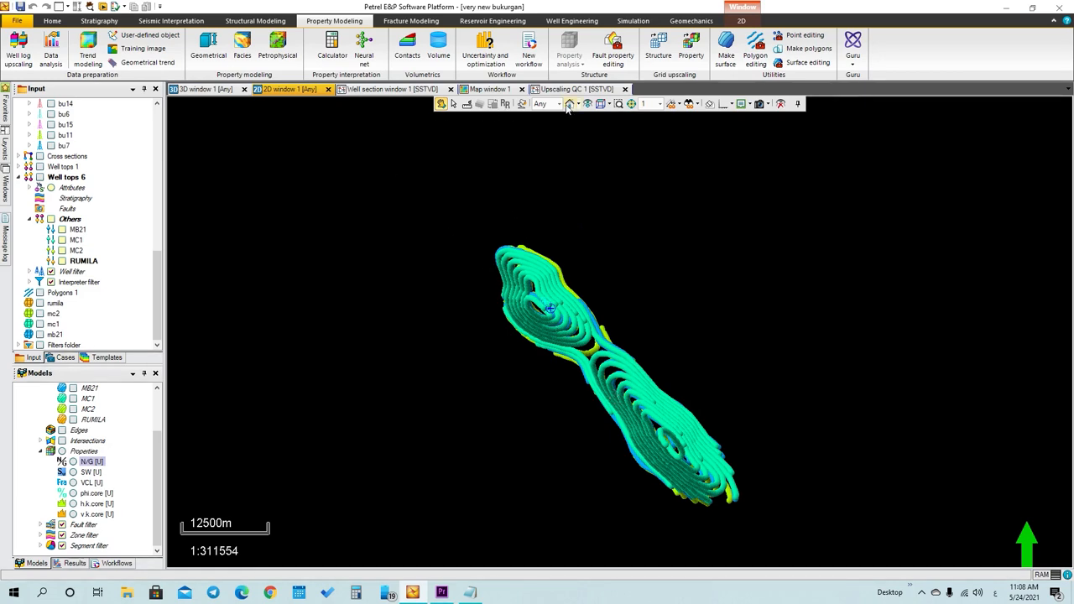
click(726, 51)
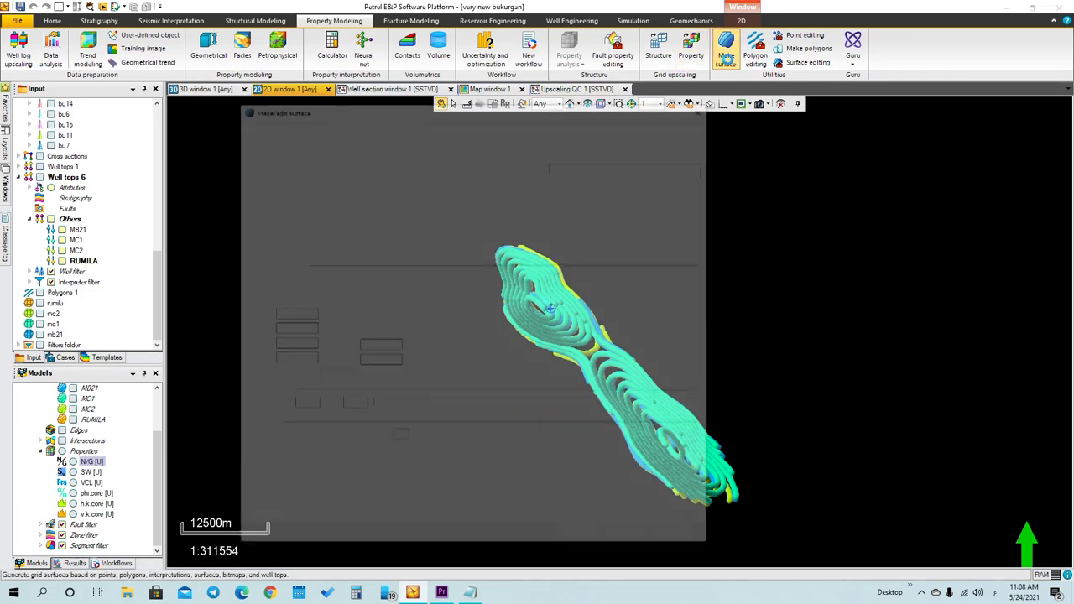
click(705, 106)
click(755, 52)
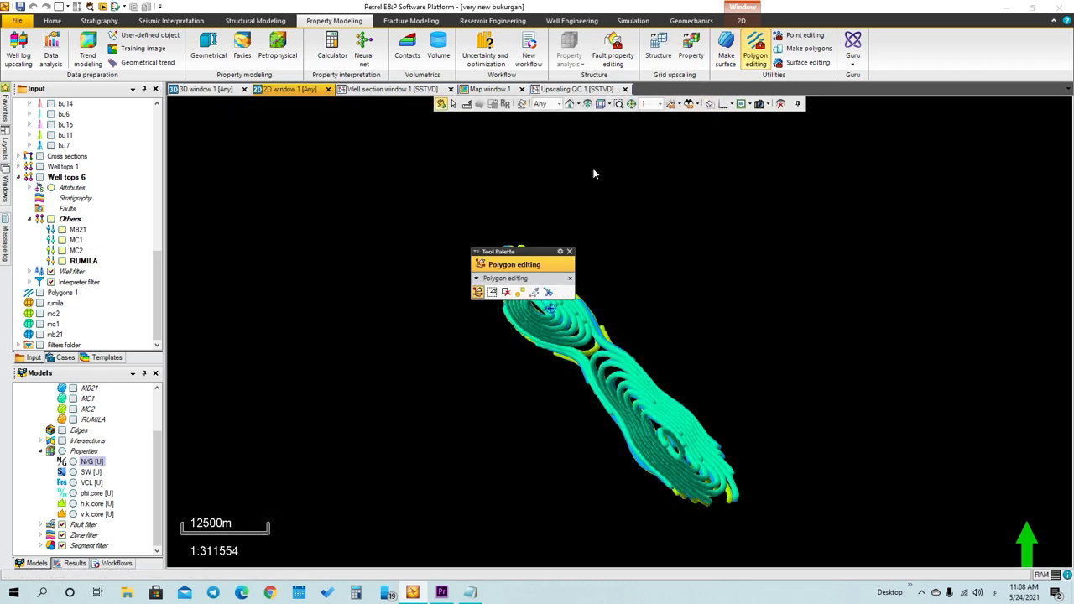
drag(540, 254, 696, 176)
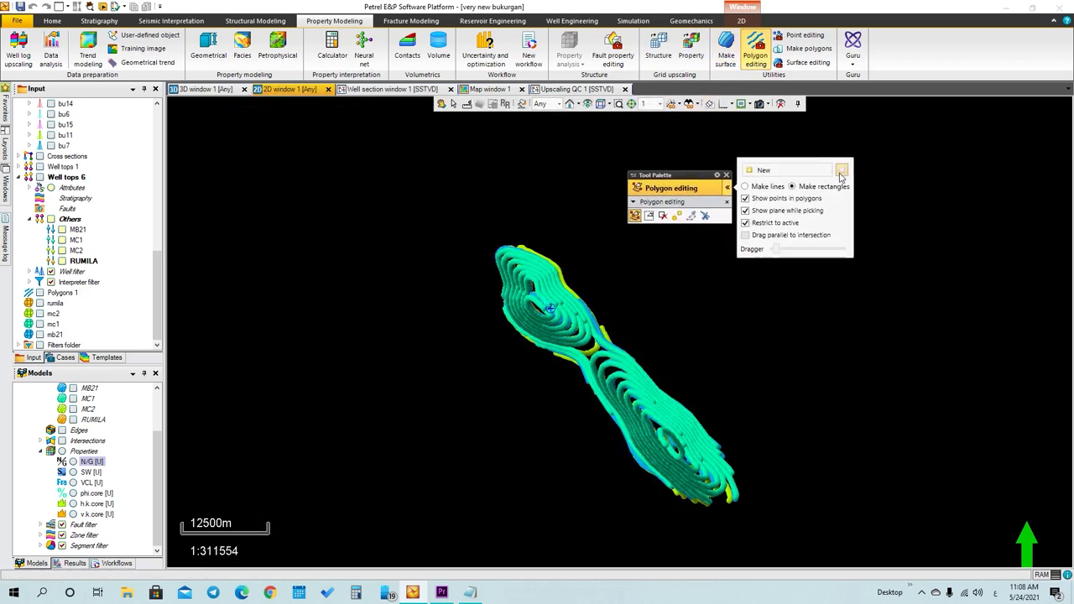
click(677, 216)
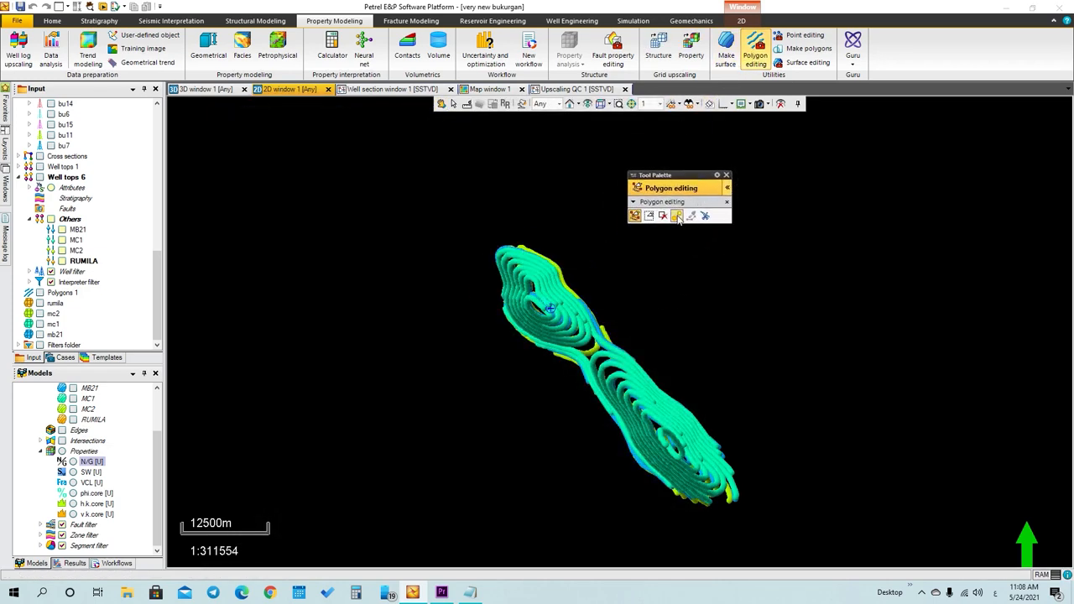
click(518, 204)
click(464, 252)
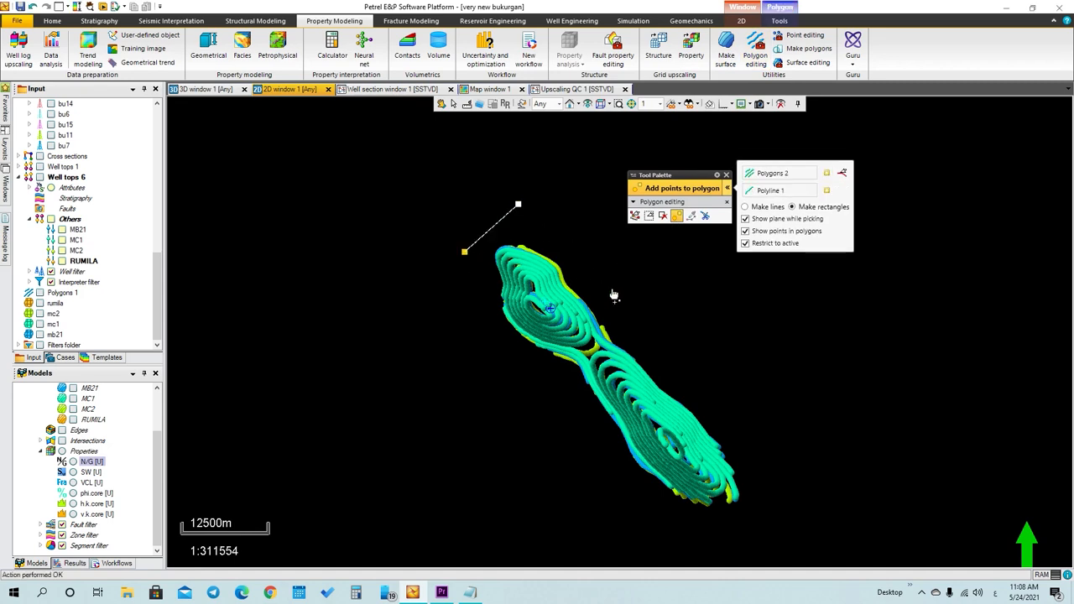
click(625, 324)
Move the north dome polygon's two southwestern corners outward so that it encloses the whole dome
click(635, 215)
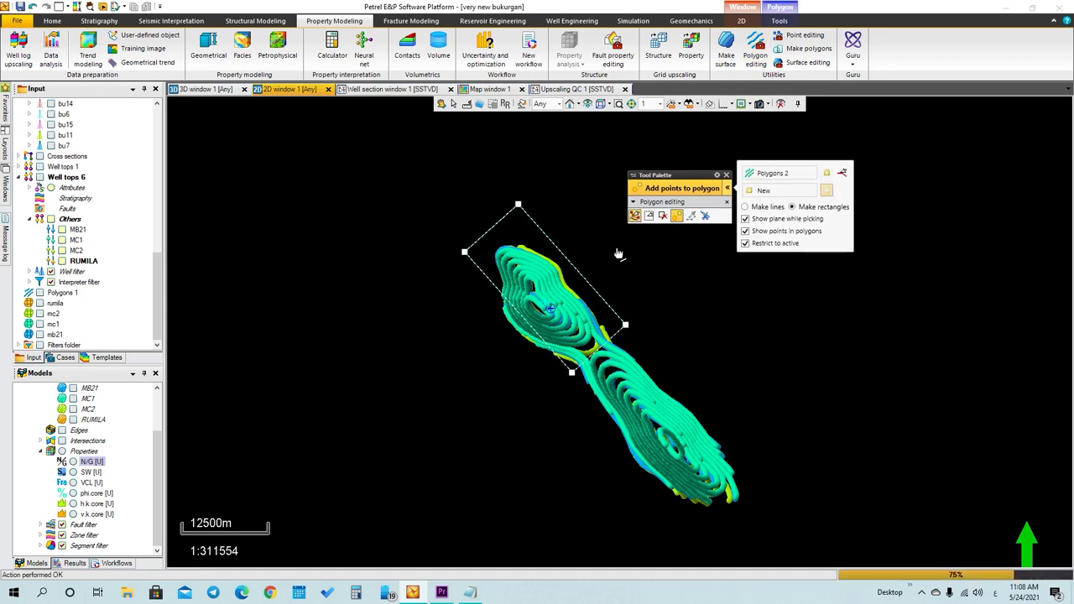
drag(573, 372, 551, 401)
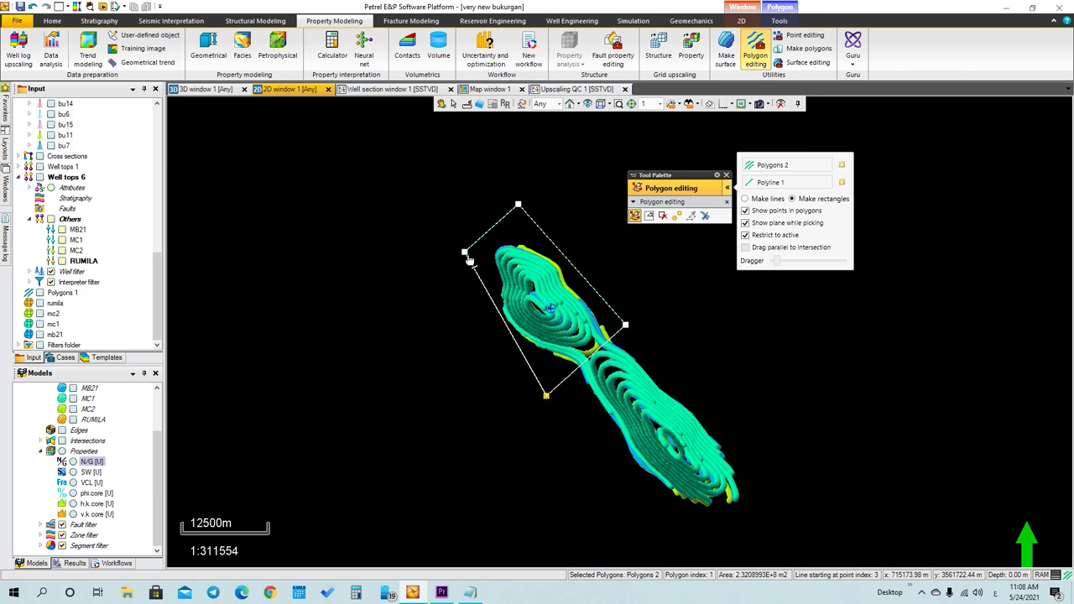
drag(469, 260, 465, 265)
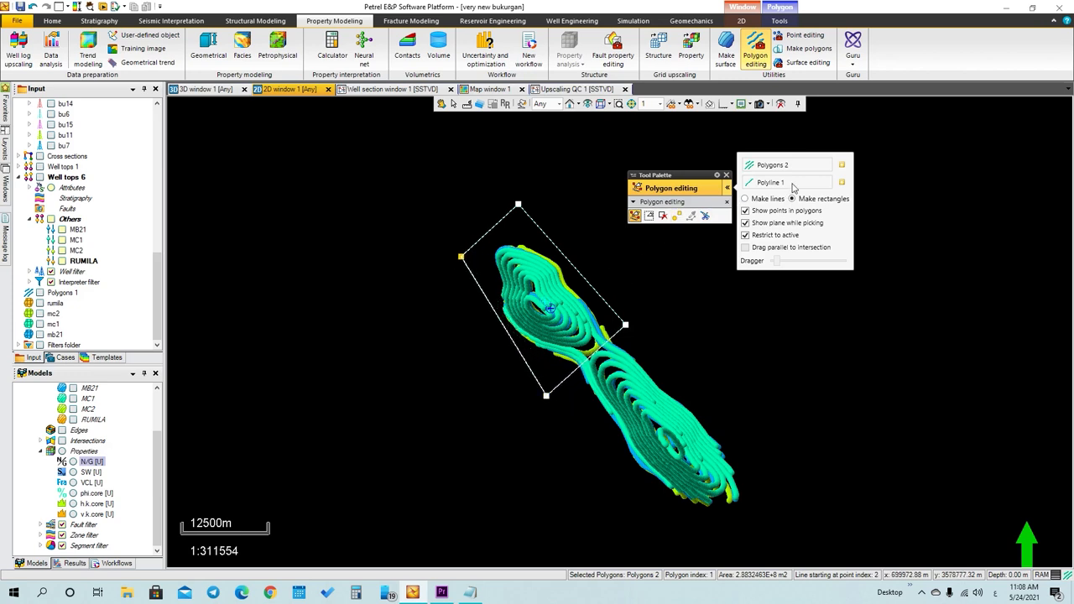
Draw a rectangular polygon around the south dome in another new polygon set and finish polygon editing
click(842, 166)
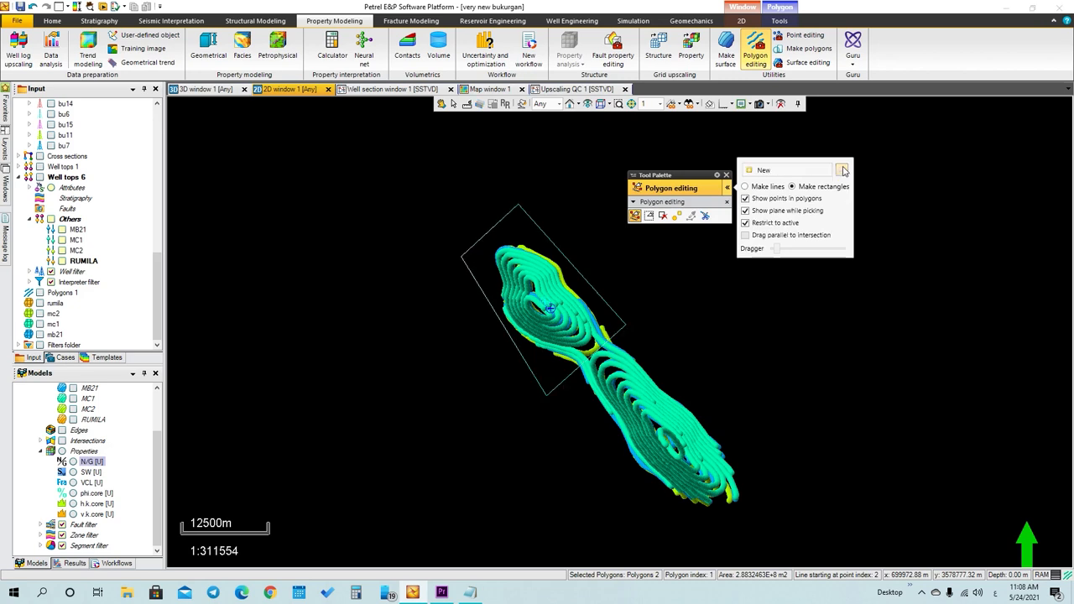
click(677, 215)
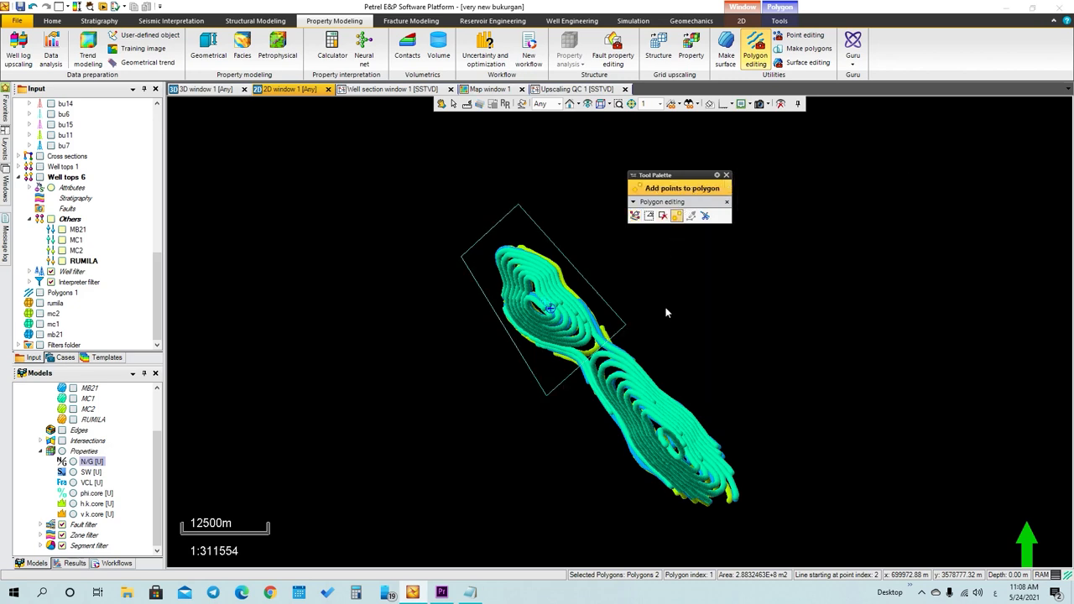
click(629, 334)
click(560, 403)
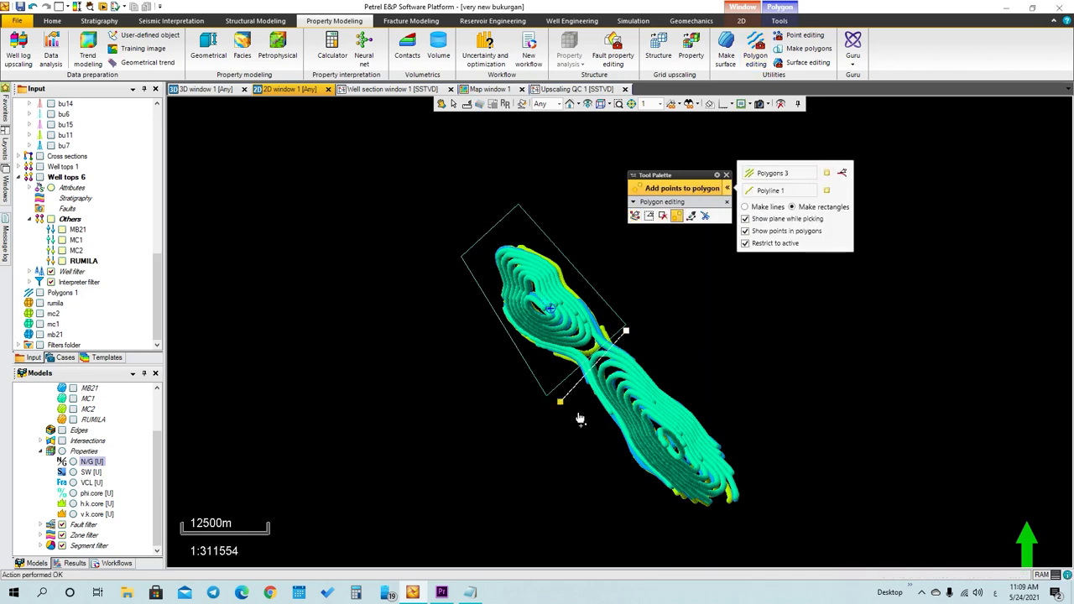
click(769, 475)
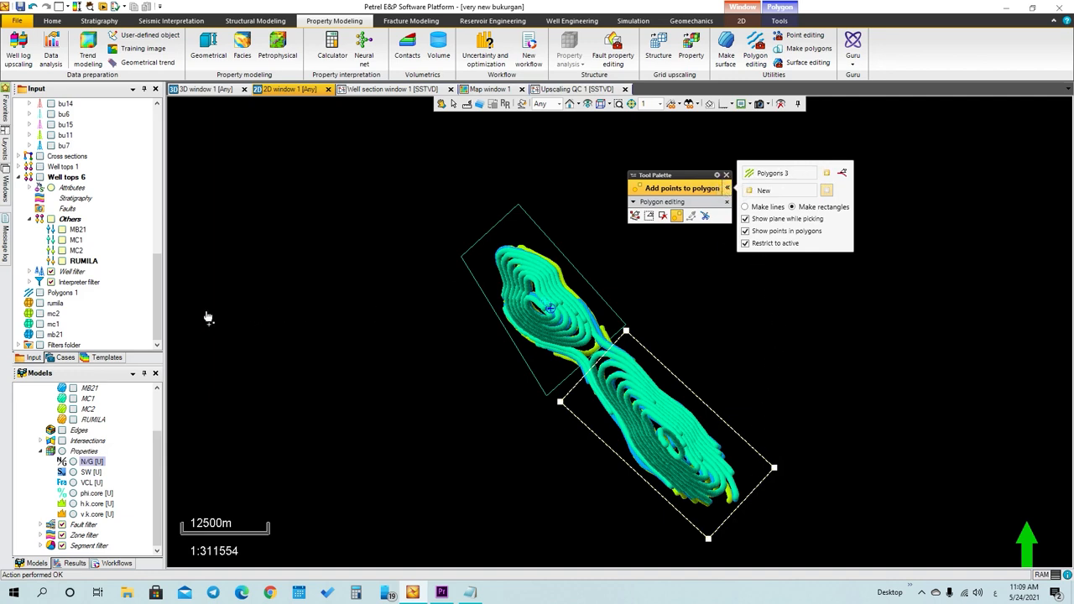
scroll(159, 328, down, 1)
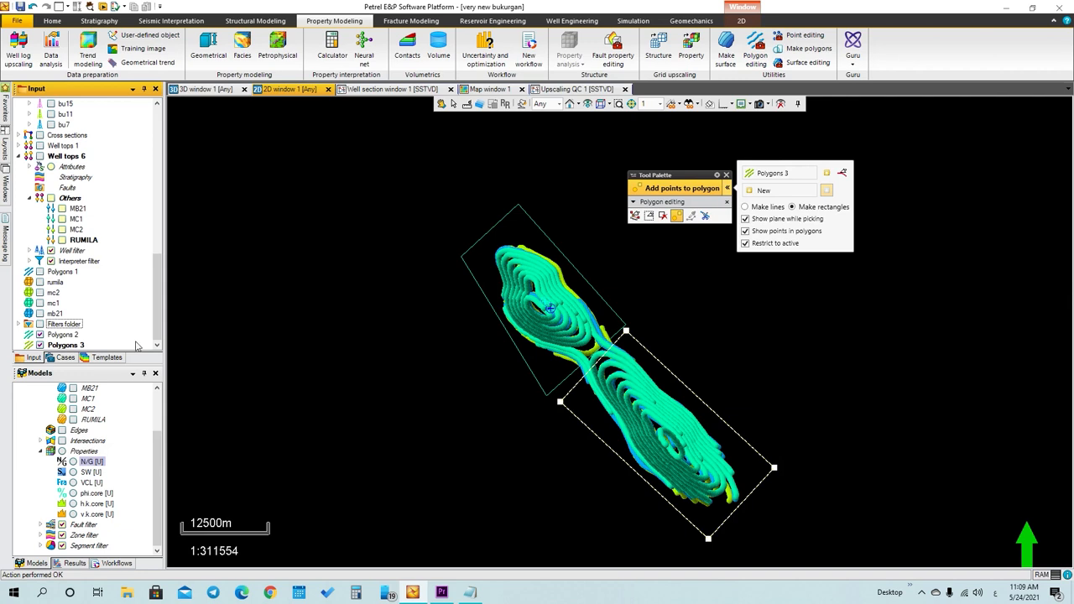
click(65, 335)
click(66, 345)
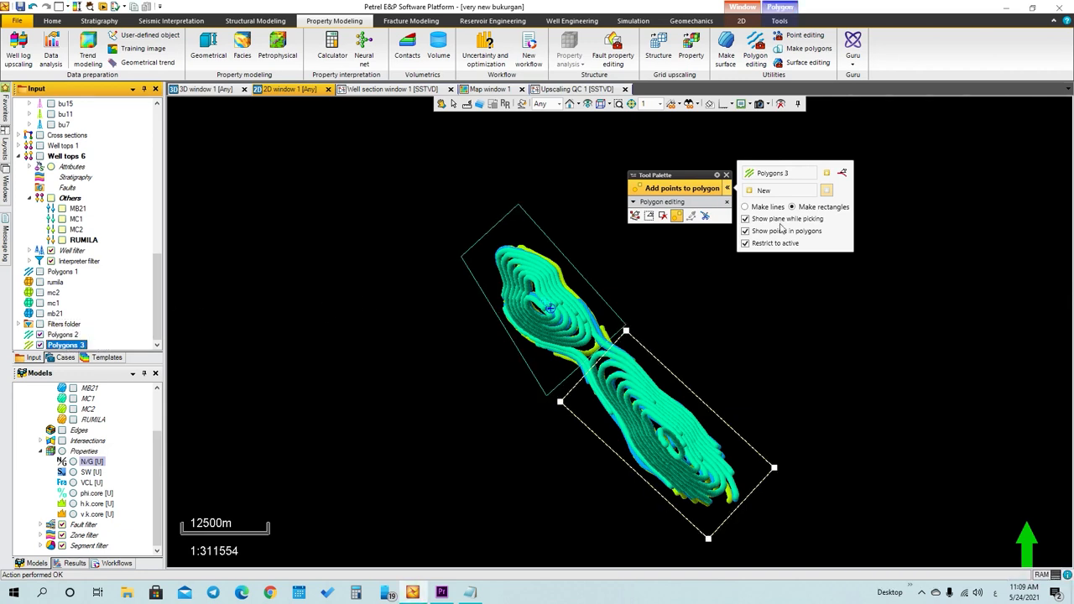
click(727, 175)
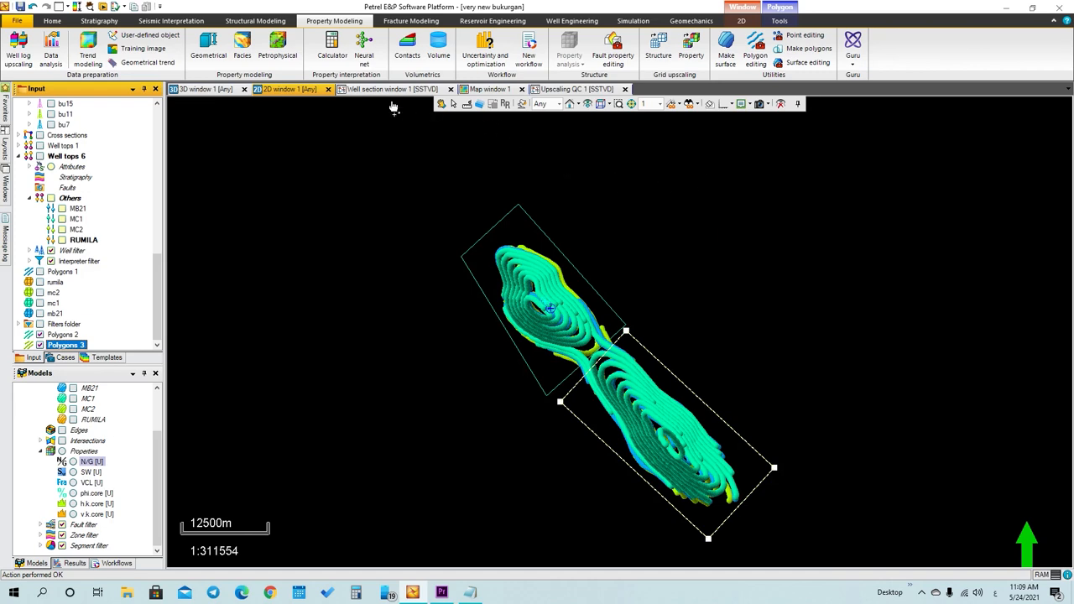
Start making contacts for the 3D grid and name the new contact set "north dome"
click(407, 48)
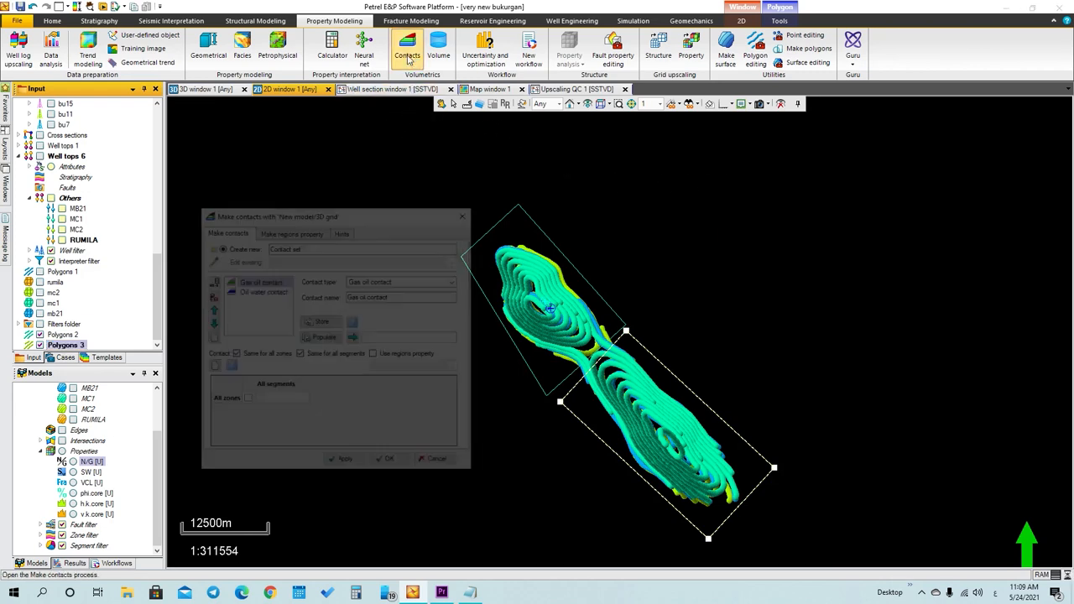
drag(343, 216, 361, 165)
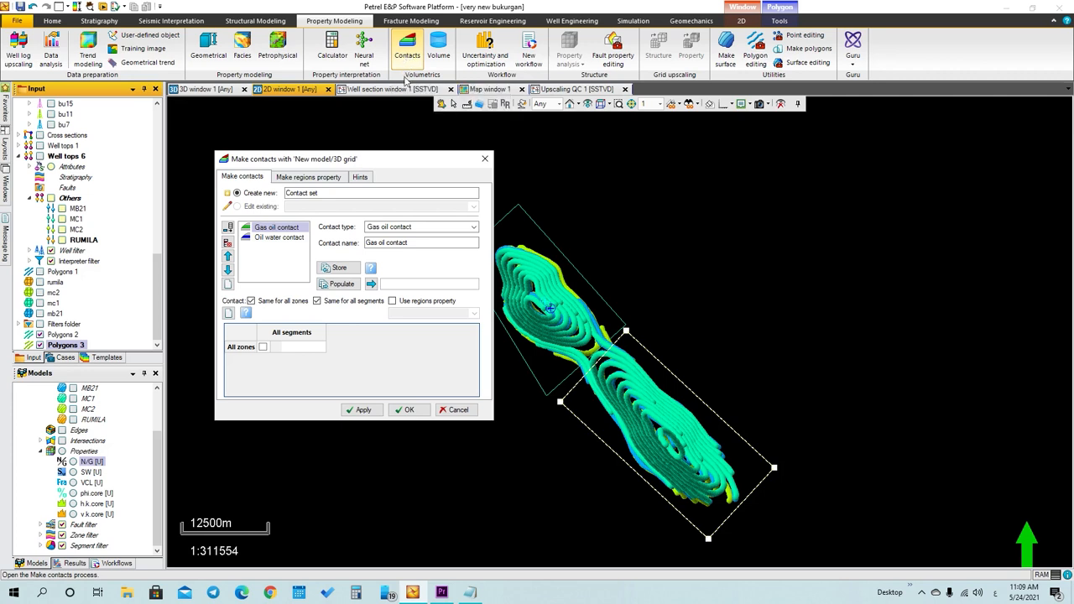
drag(366, 165, 361, 158)
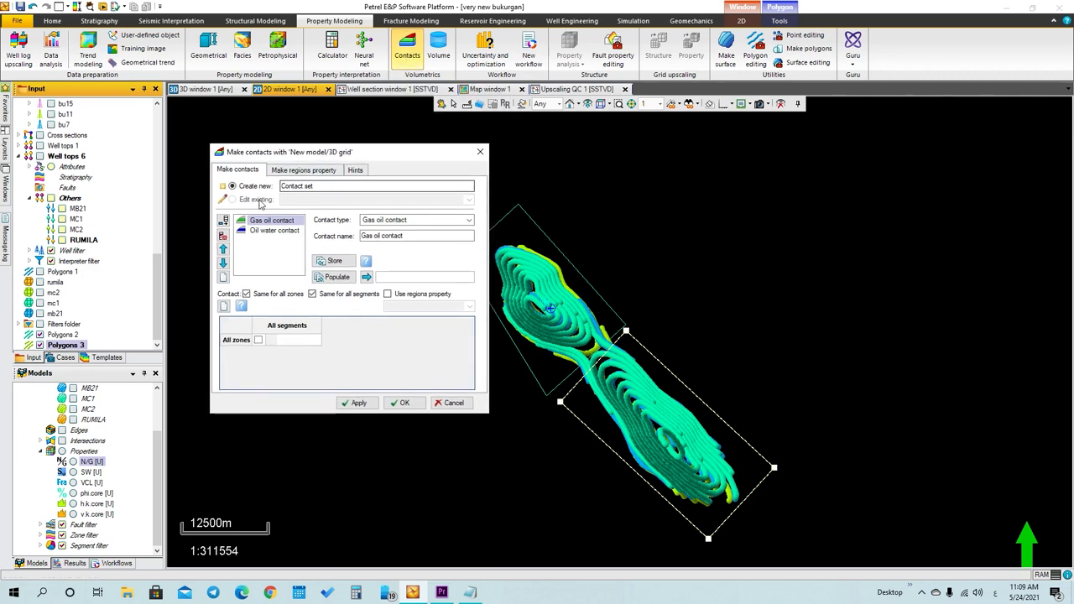
drag(325, 189, 293, 192)
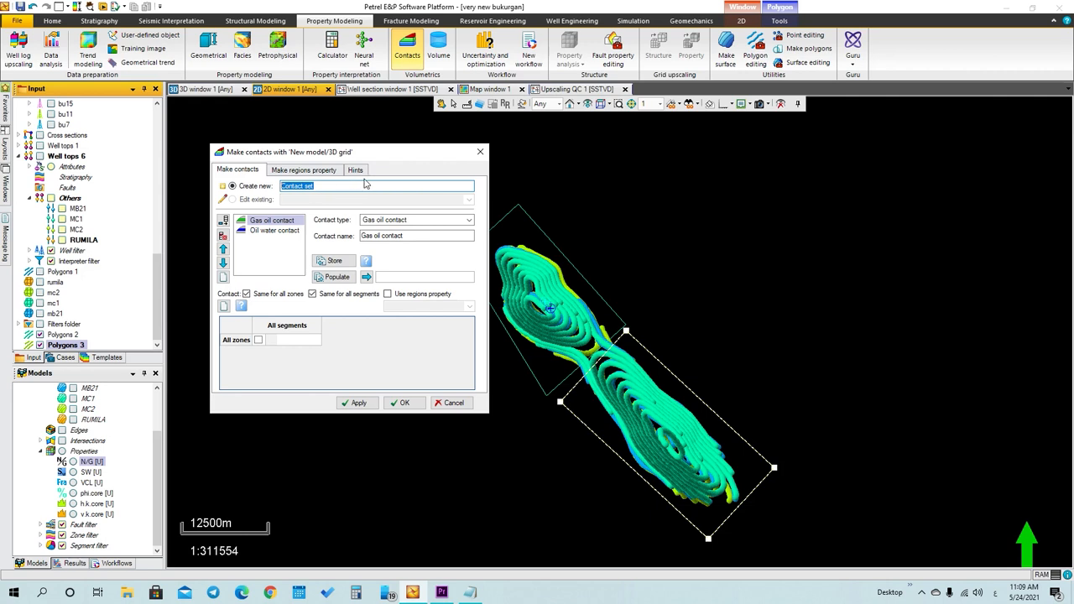
text(G)
text(فا)
text( يخةث)
key(BackSpace)
Change the first contact's type to Oil water contact and name it mb21
click(277, 230)
click(279, 221)
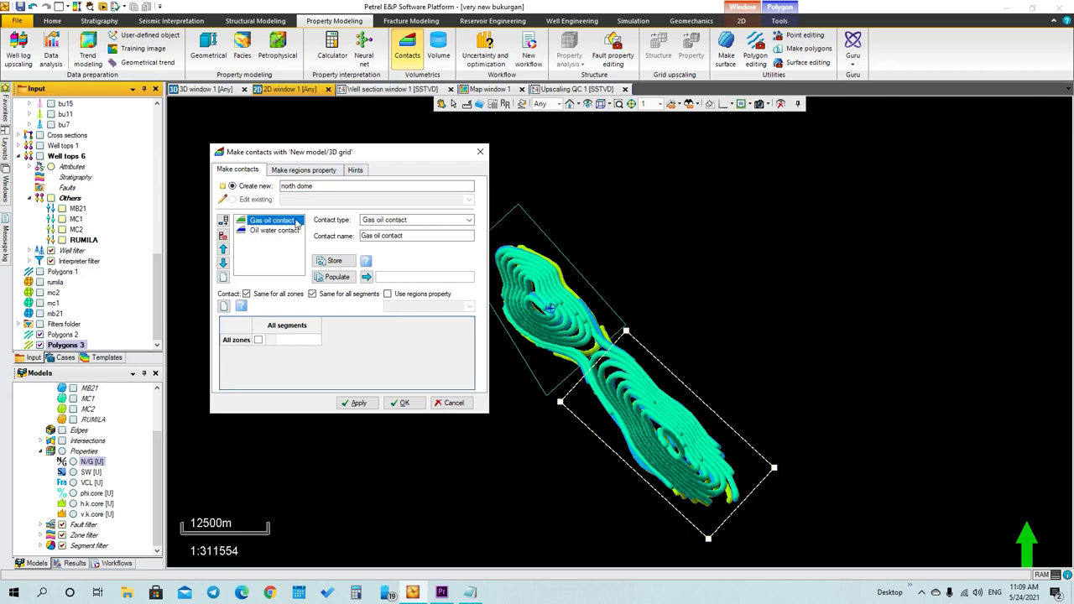
click(428, 221)
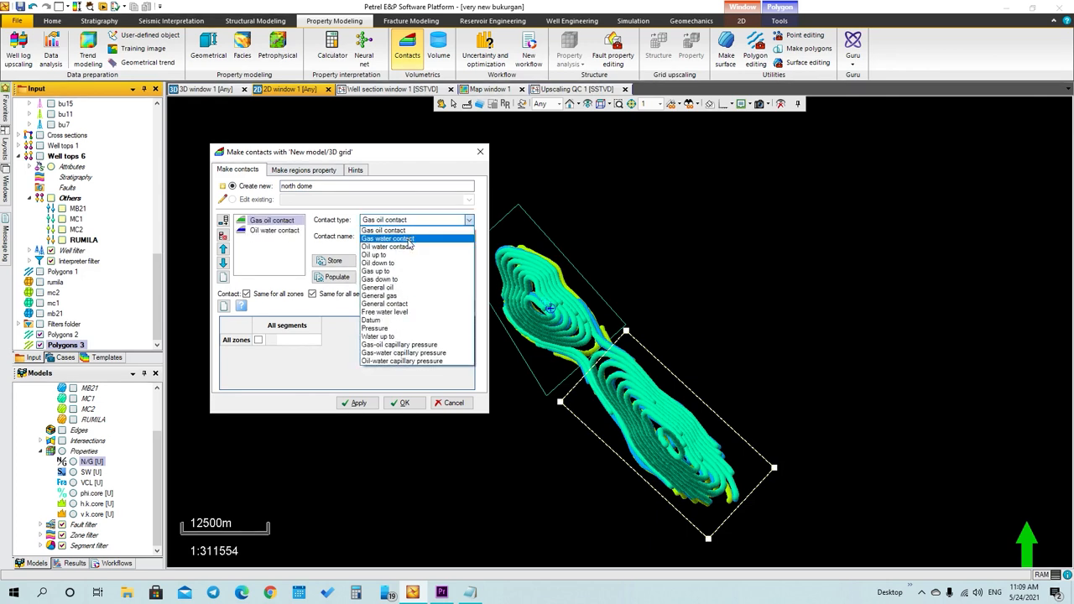
click(407, 246)
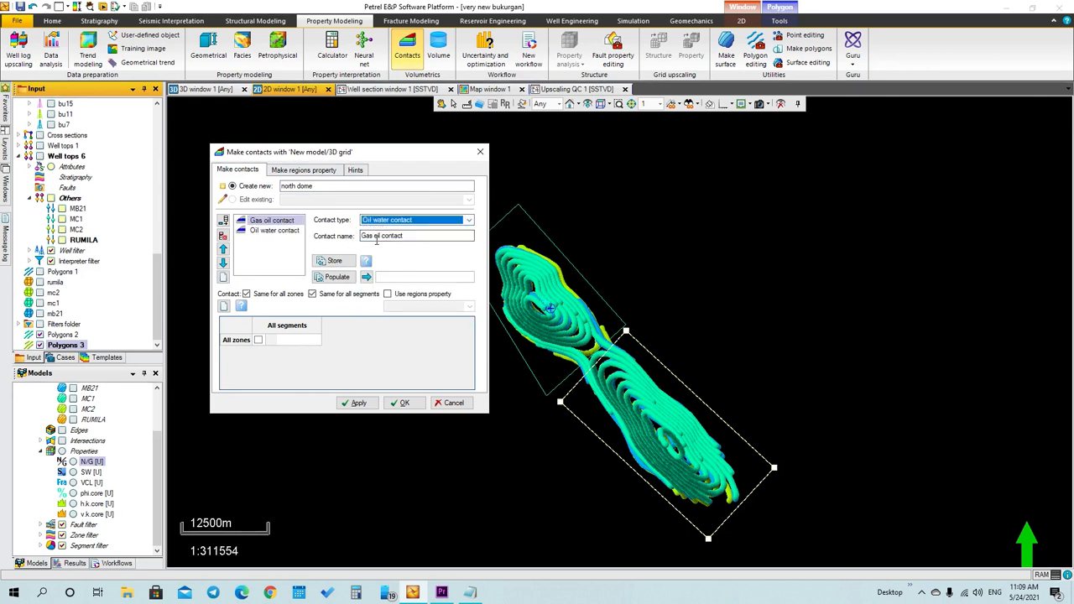
drag(425, 243, 355, 243)
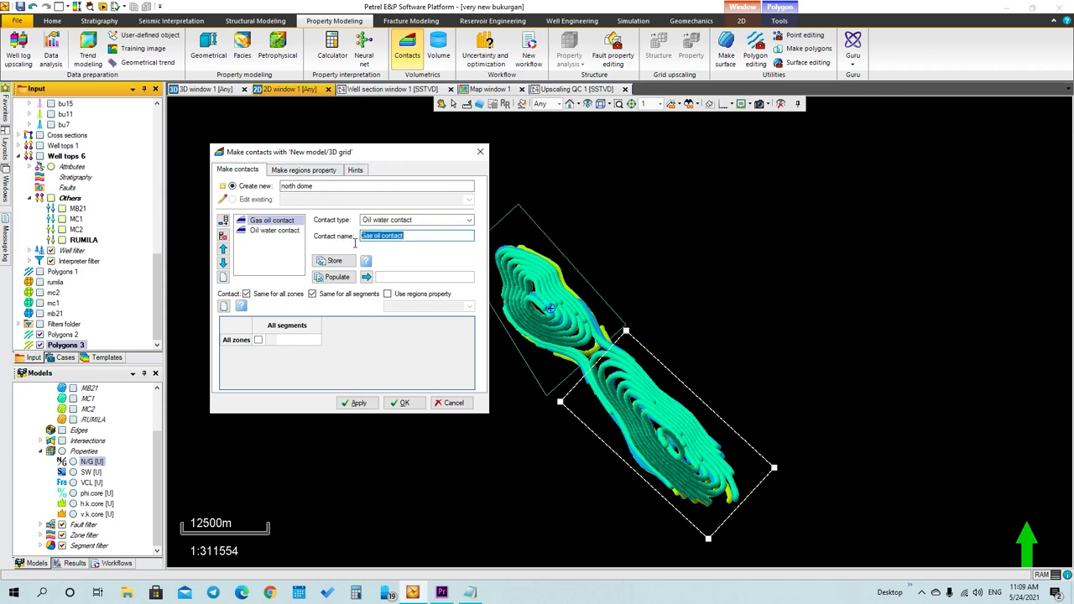
text(mb21)
Keep the second contact's type as Oil water contact and rename it mc1
click(274, 230)
click(436, 220)
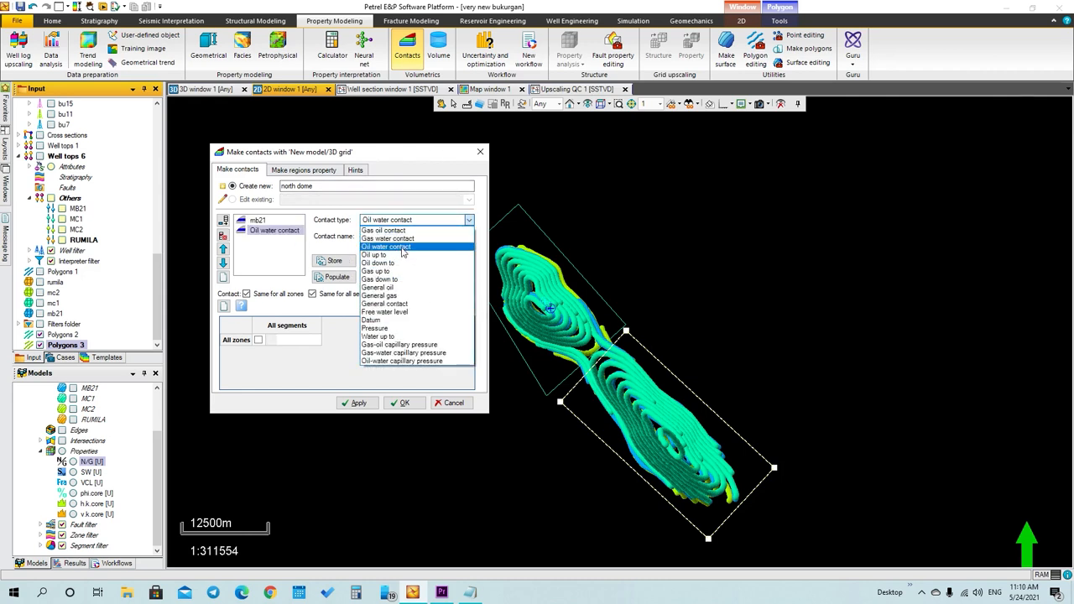
click(402, 249)
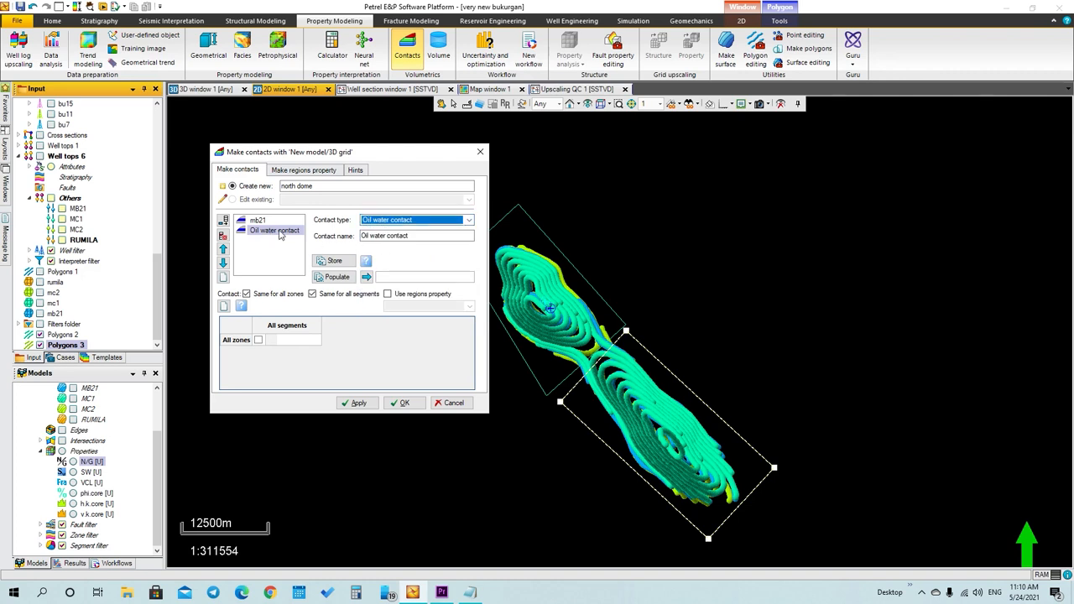
drag(428, 240, 354, 241)
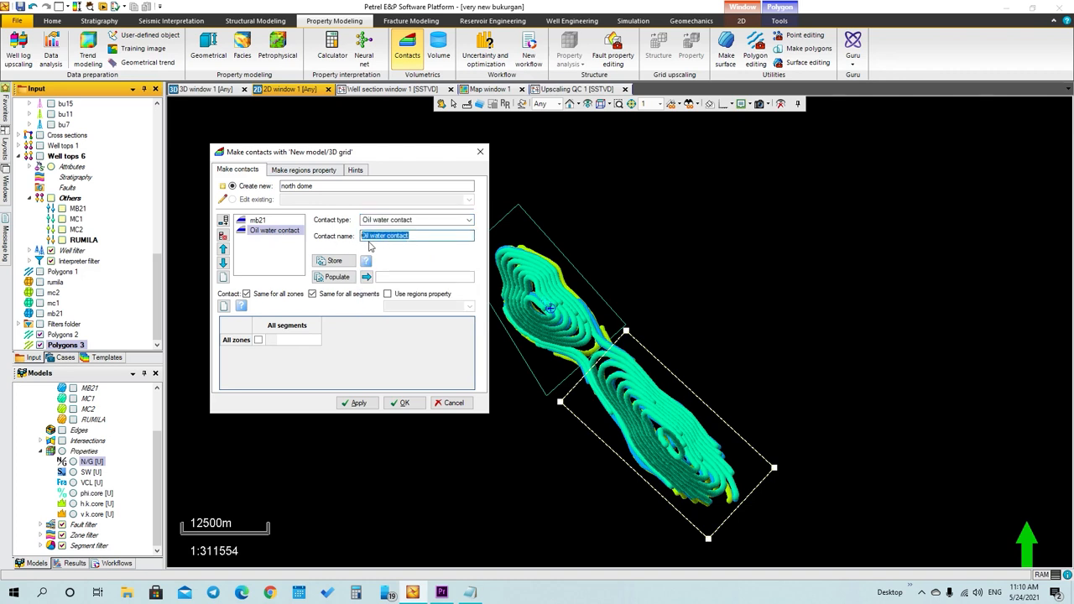
text(mc1)
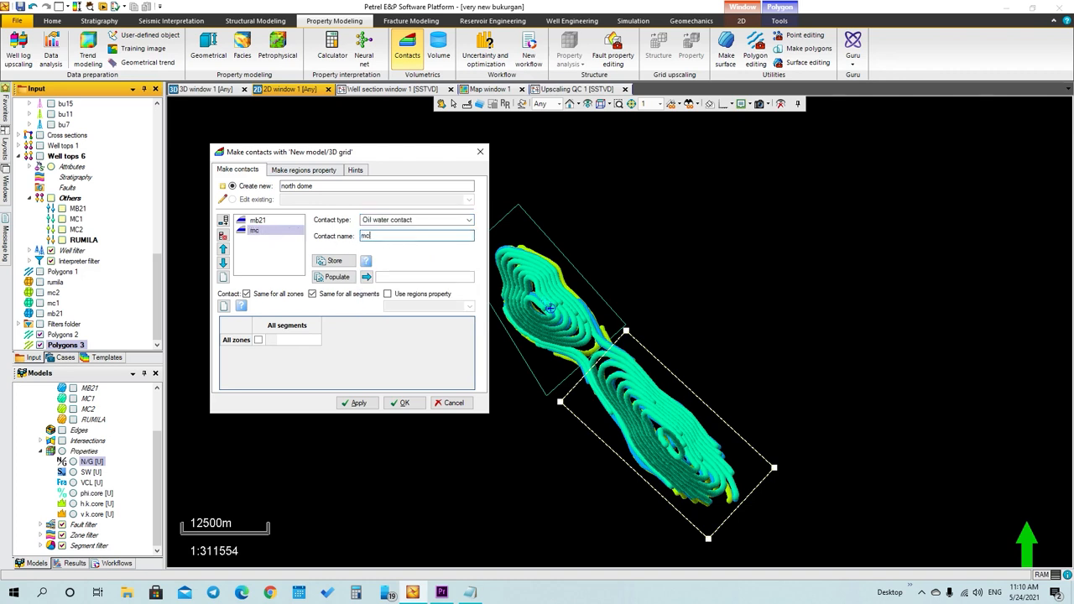
Add a third contact to the north dome set, make it an Oil water contact and name it mc2
click(222, 220)
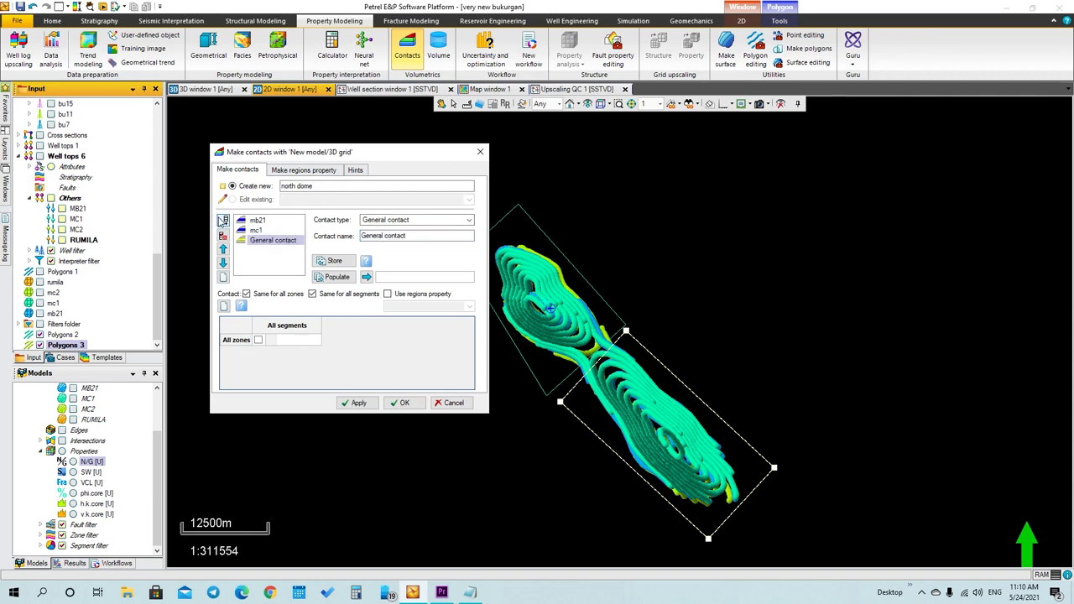
click(403, 220)
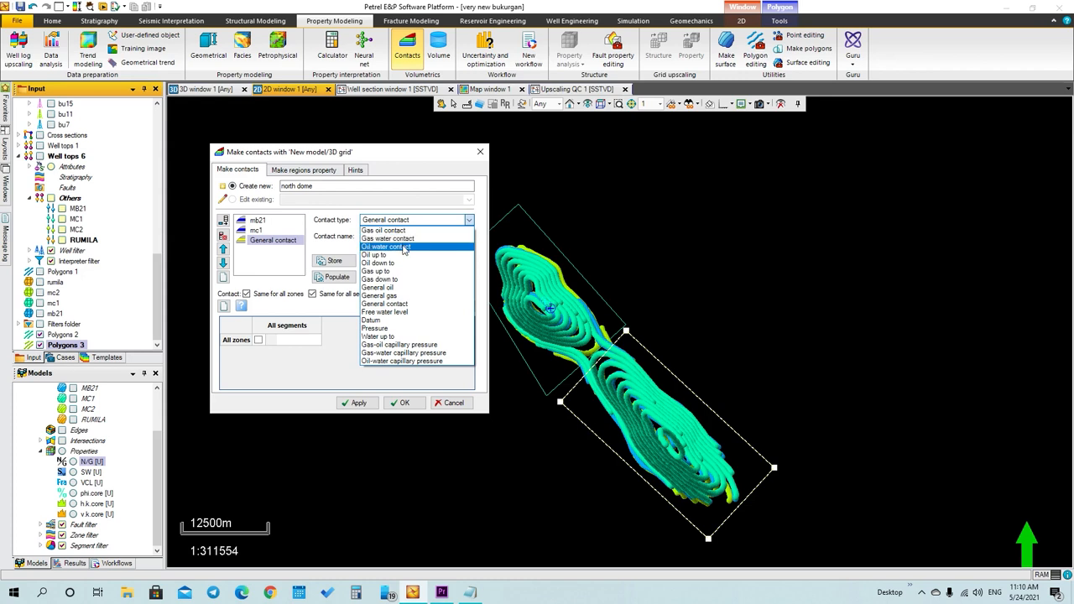
click(404, 246)
click(286, 242)
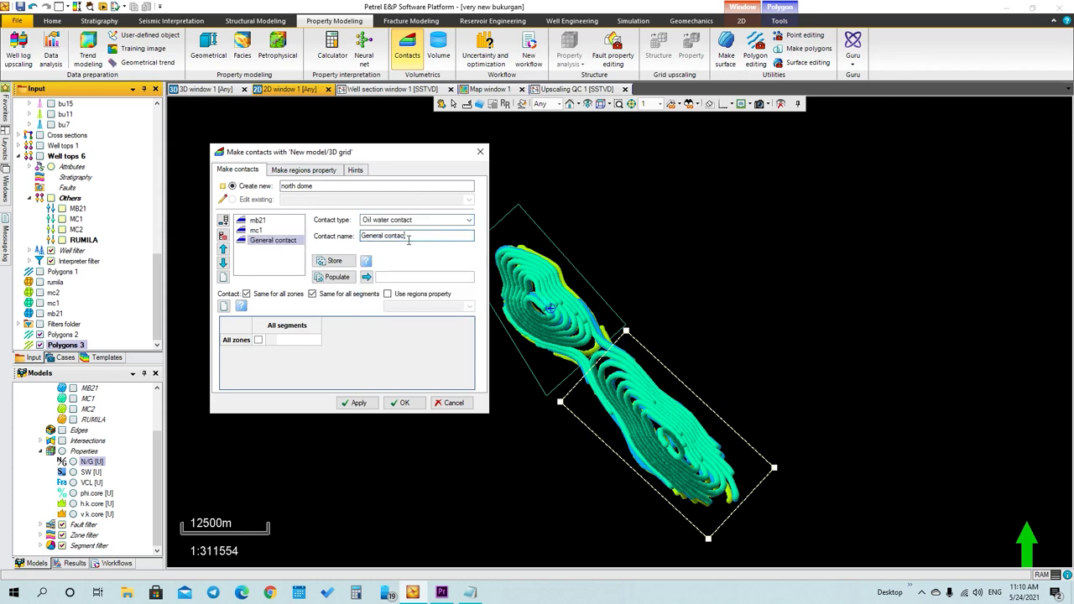
drag(412, 236, 324, 237)
text(mc2)
Assign Polygons 2 as the polygon input for the regions property
click(288, 171)
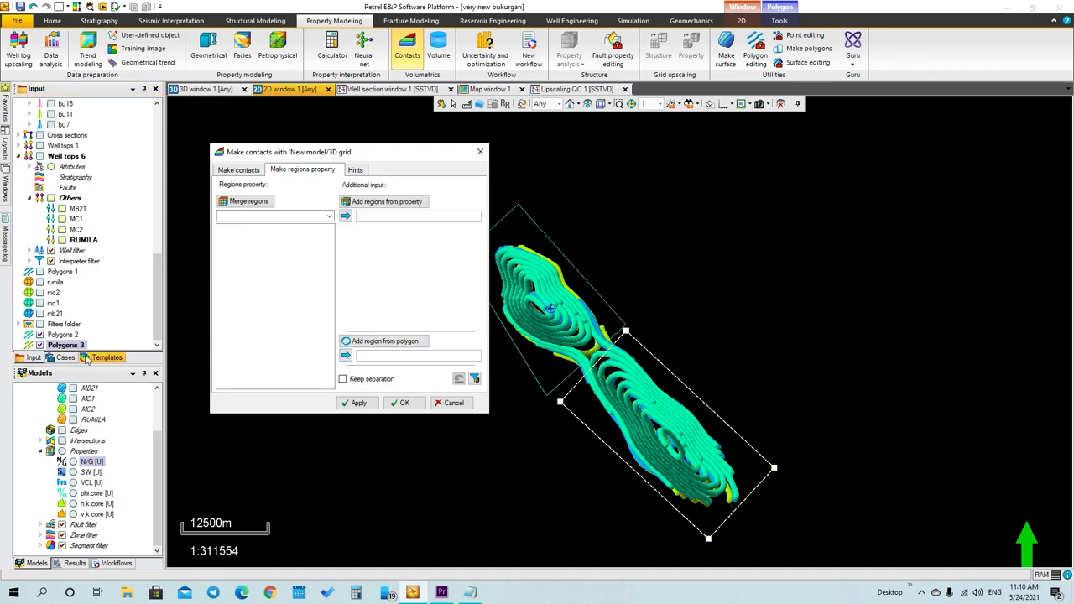
click(66, 334)
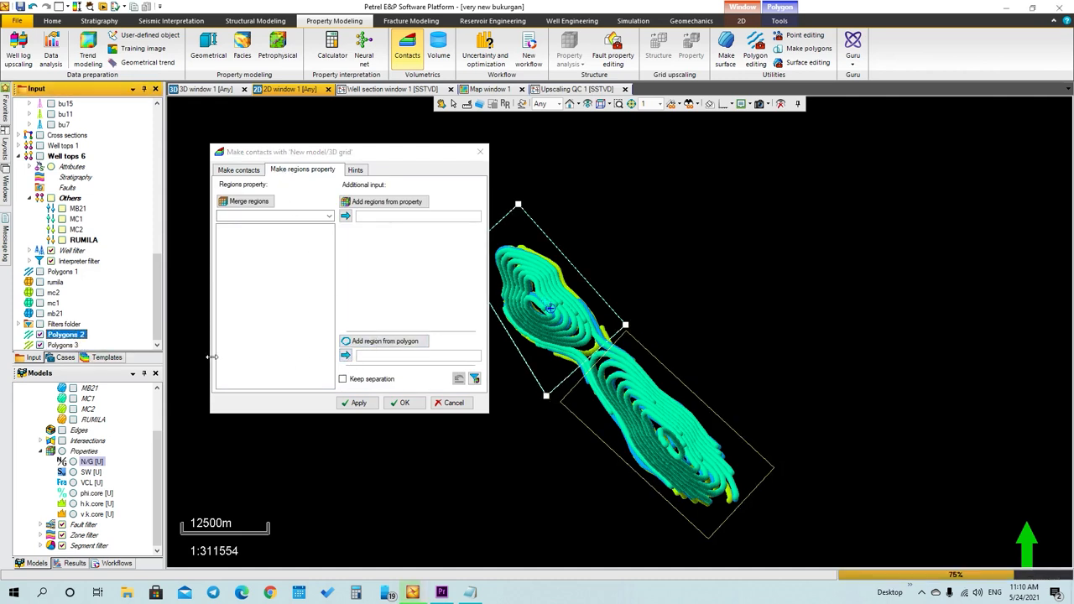
click(345, 356)
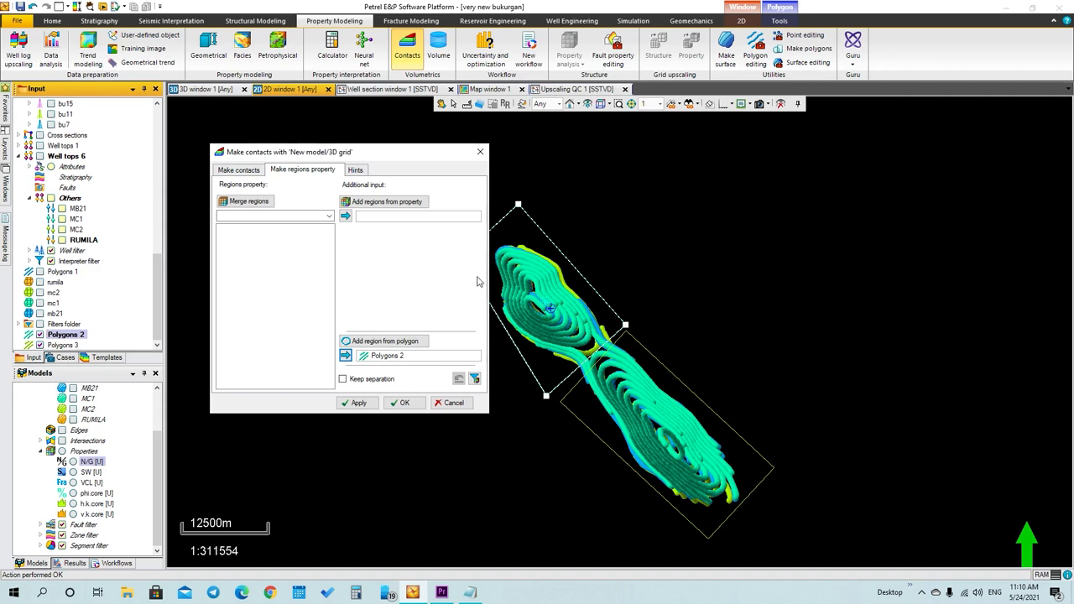
drag(434, 159, 399, 161)
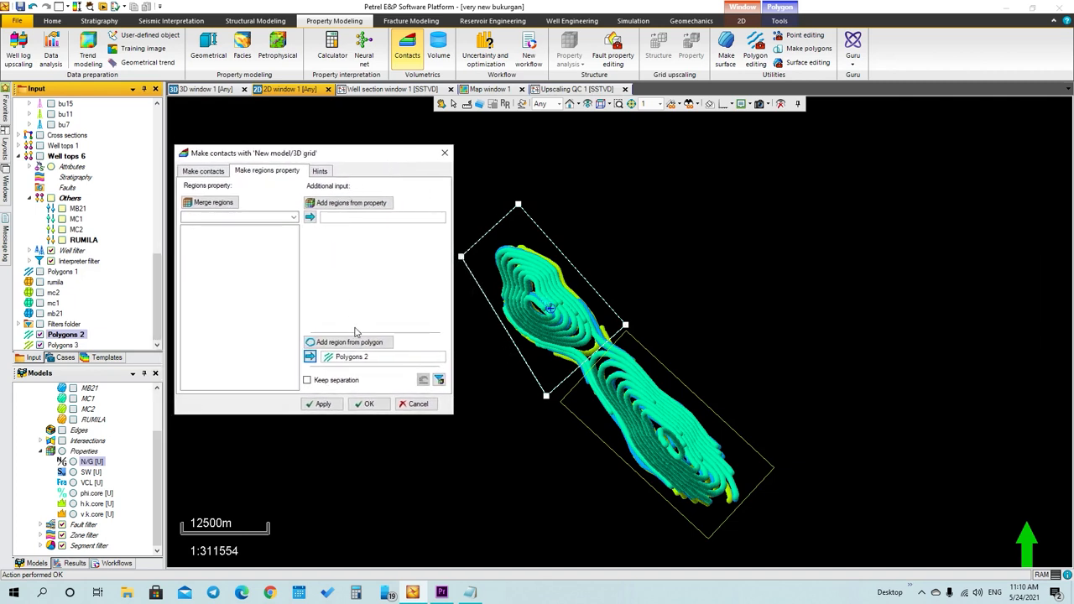
Look up the north dome contacts in the oil water contact notes and set mb21 to 3875 for all zones and segments
click(204, 172)
click(237, 222)
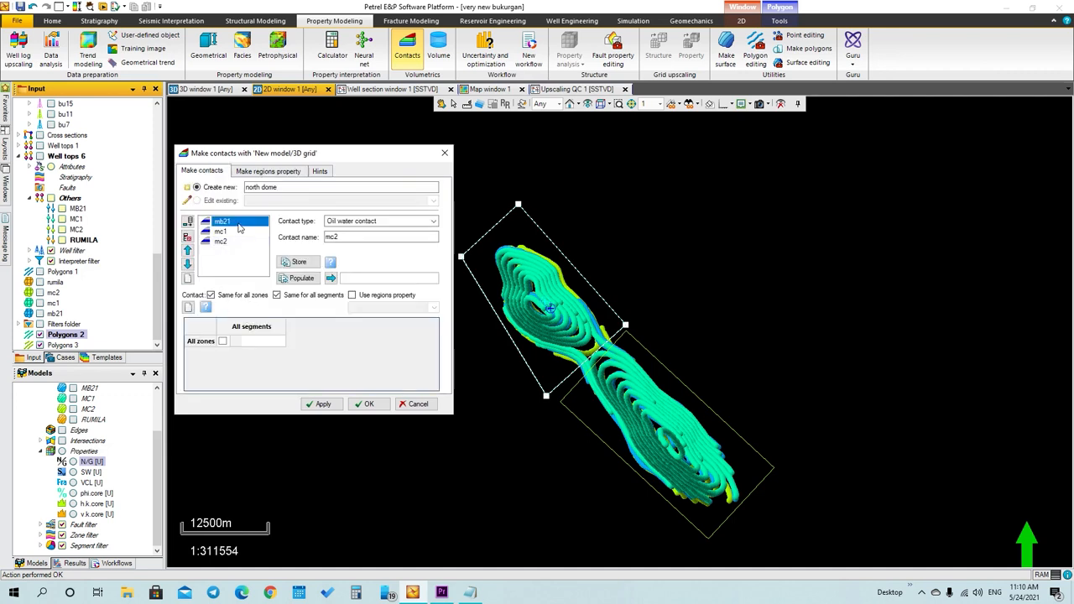
click(263, 343)
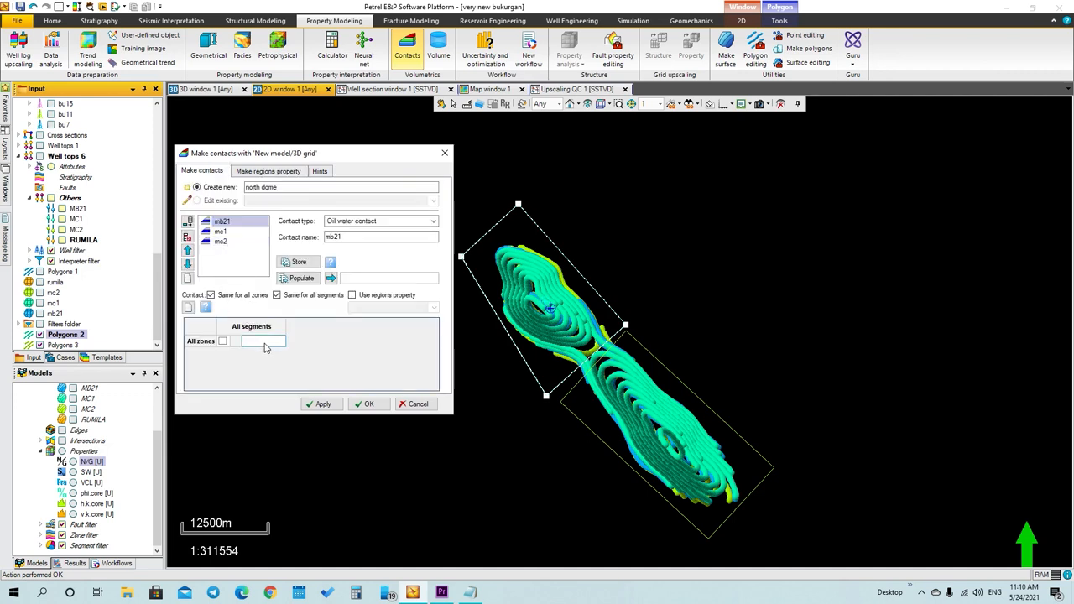
click(470, 593)
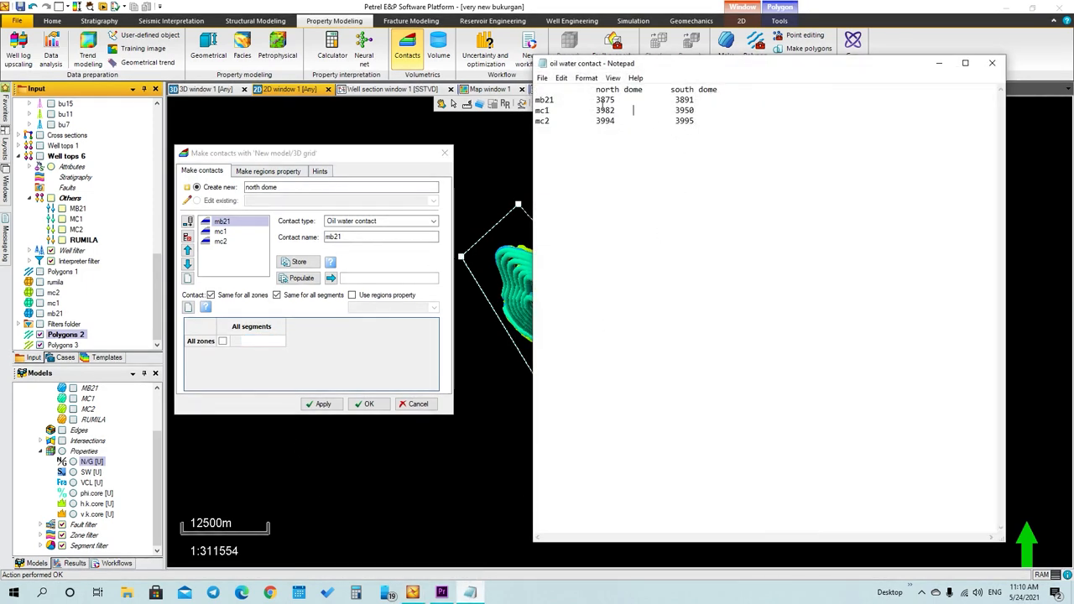
drag(596, 101, 614, 105)
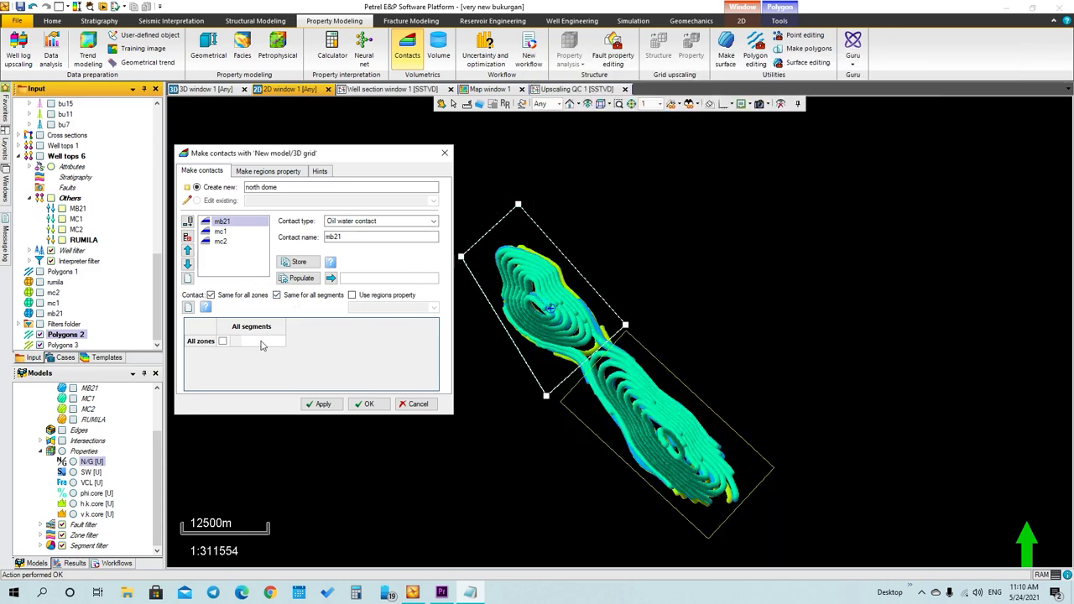
click(262, 342)
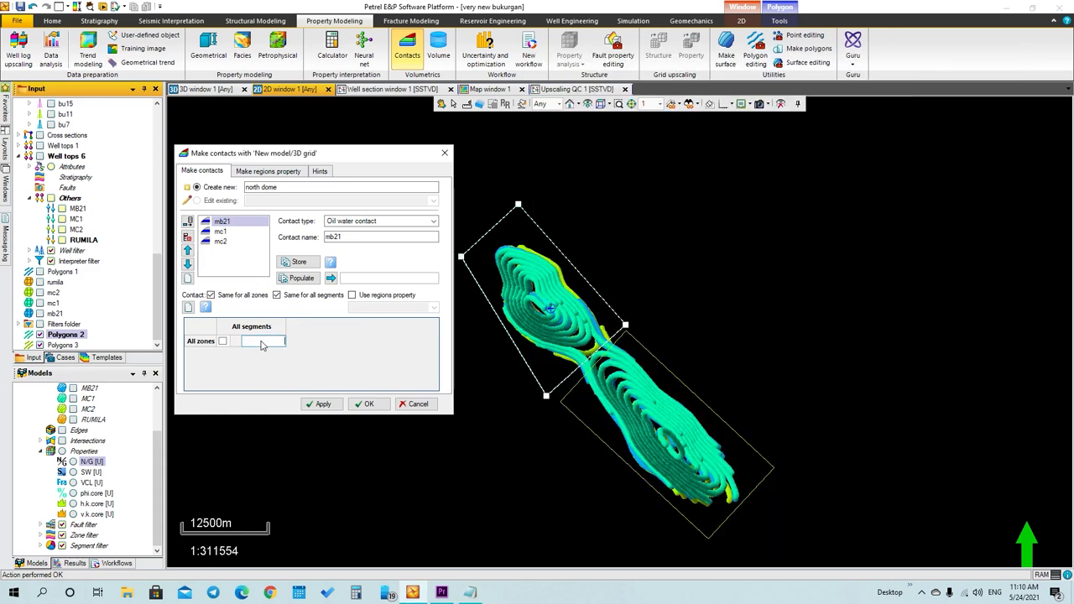
text(3875)
Set the mc1 contact to 3982 for all zones and segments, matching the north dome value in the notes
click(232, 234)
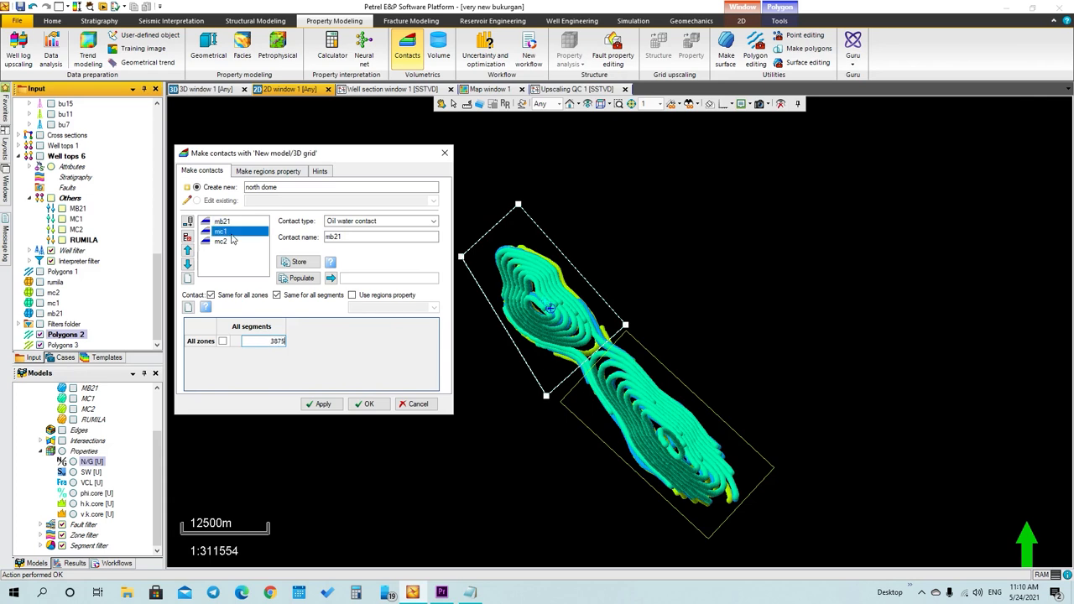
click(470, 593)
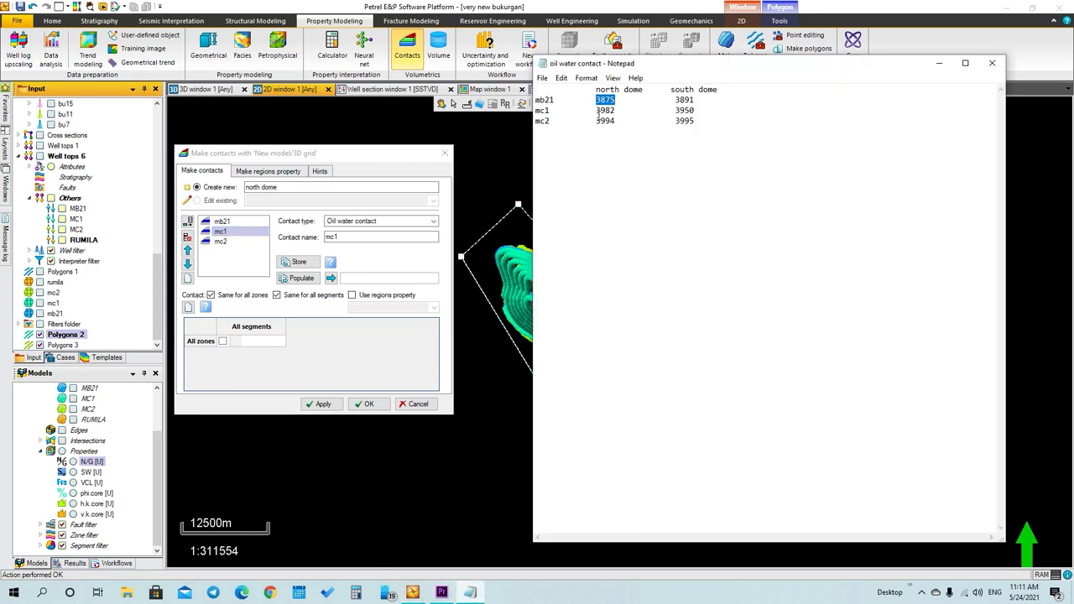
drag(596, 114, 621, 116)
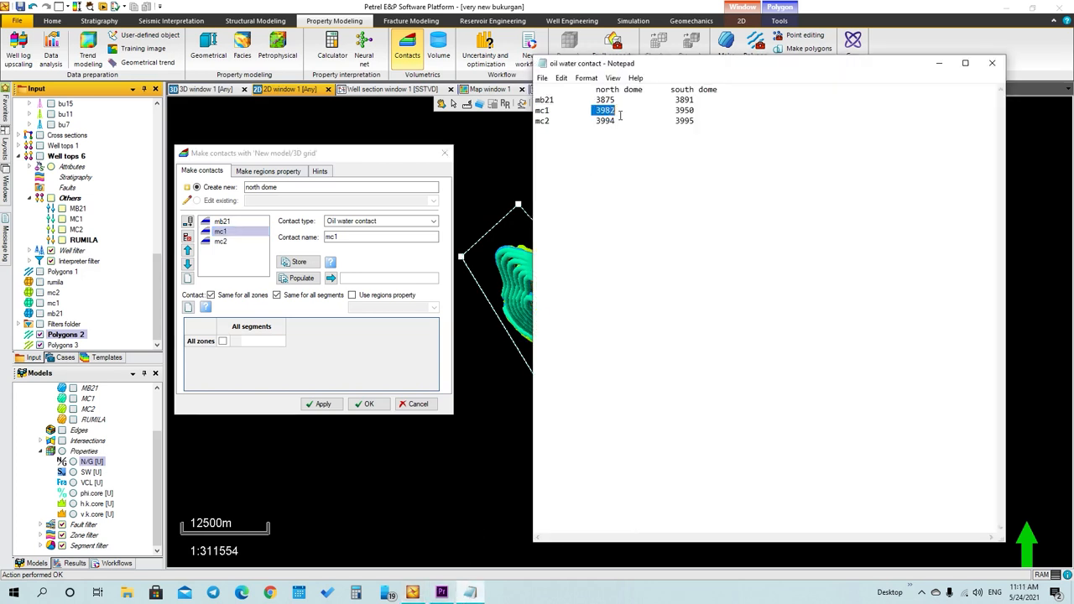
click(265, 341)
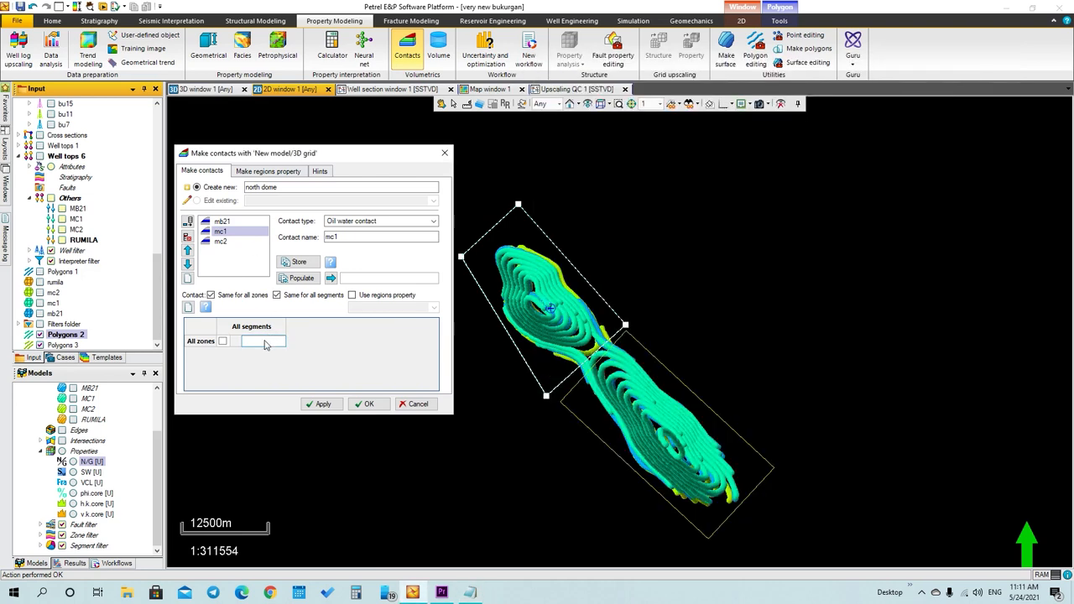
text(39)
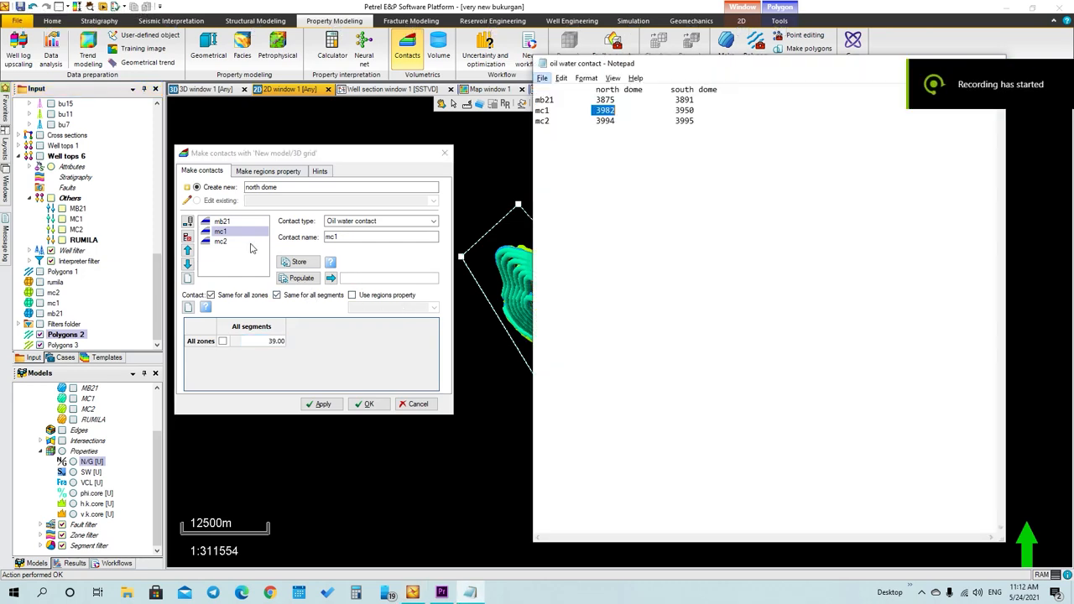
click(277, 344)
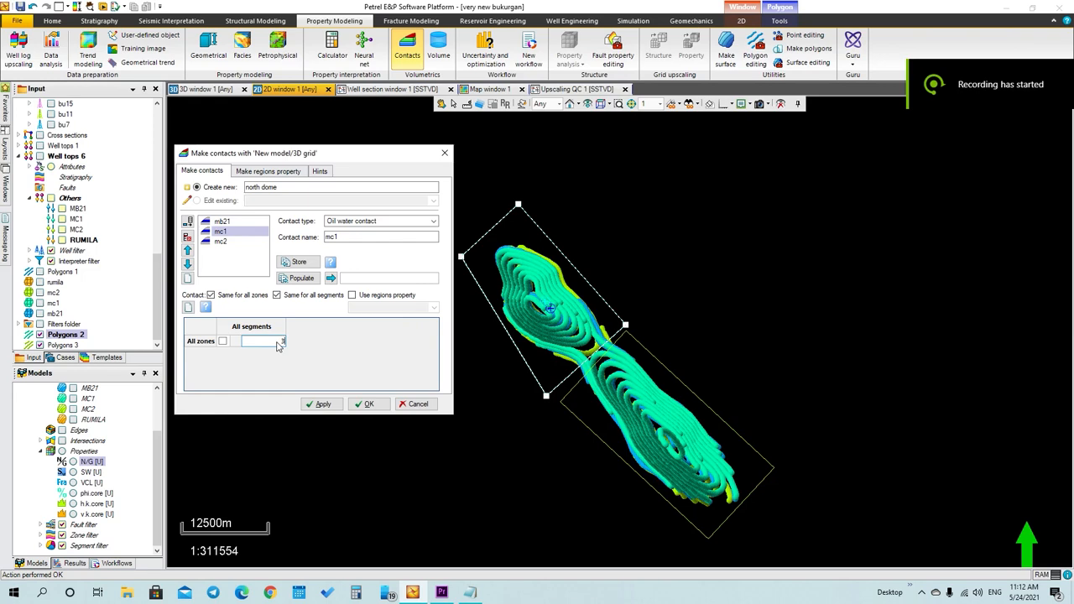
click(470, 593)
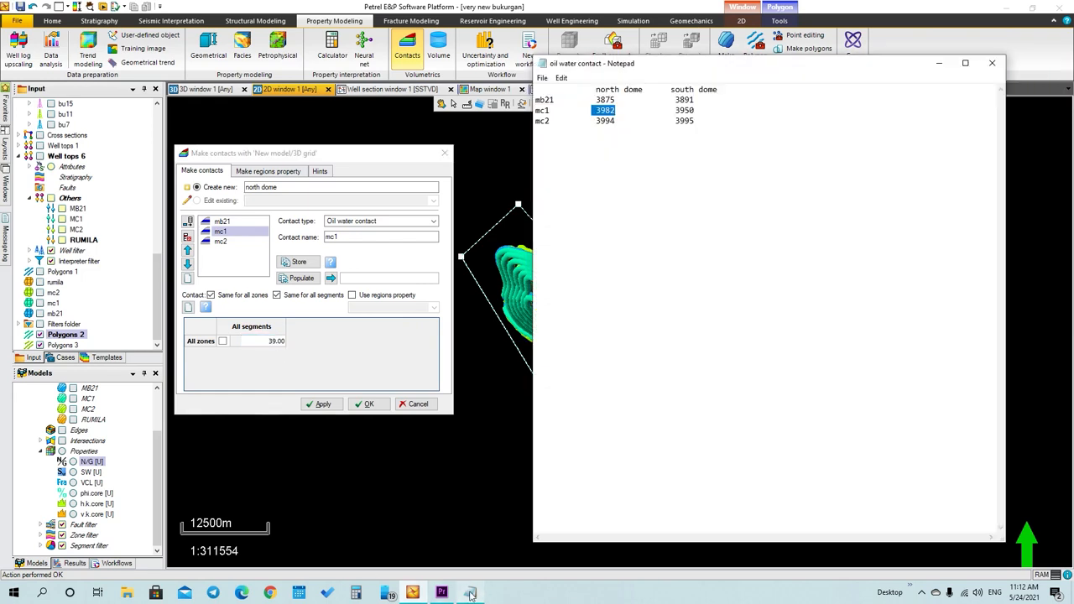
click(280, 342)
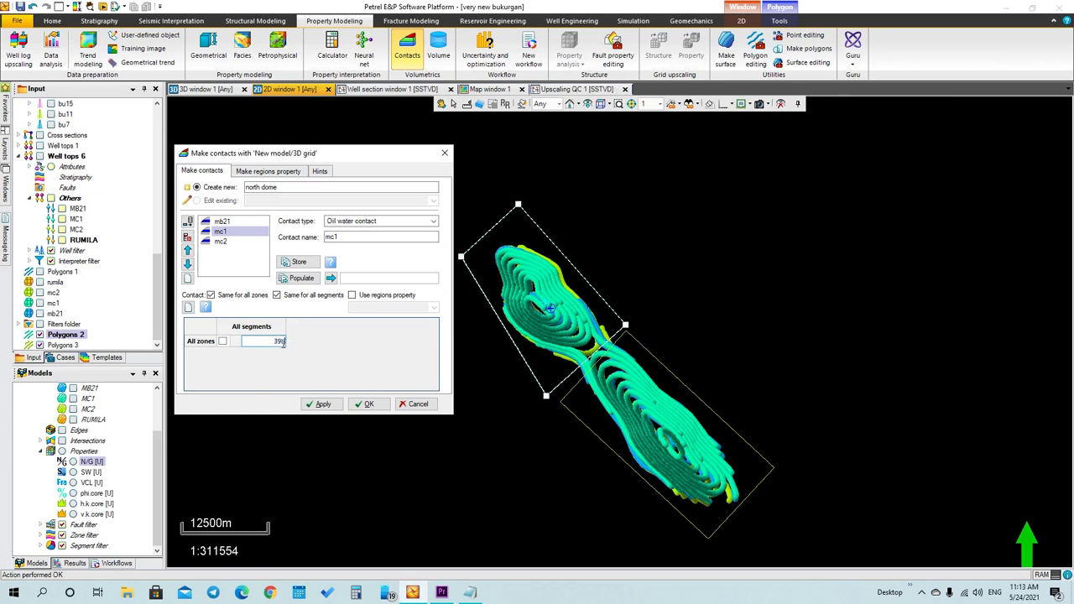
text(3984)
click(470, 592)
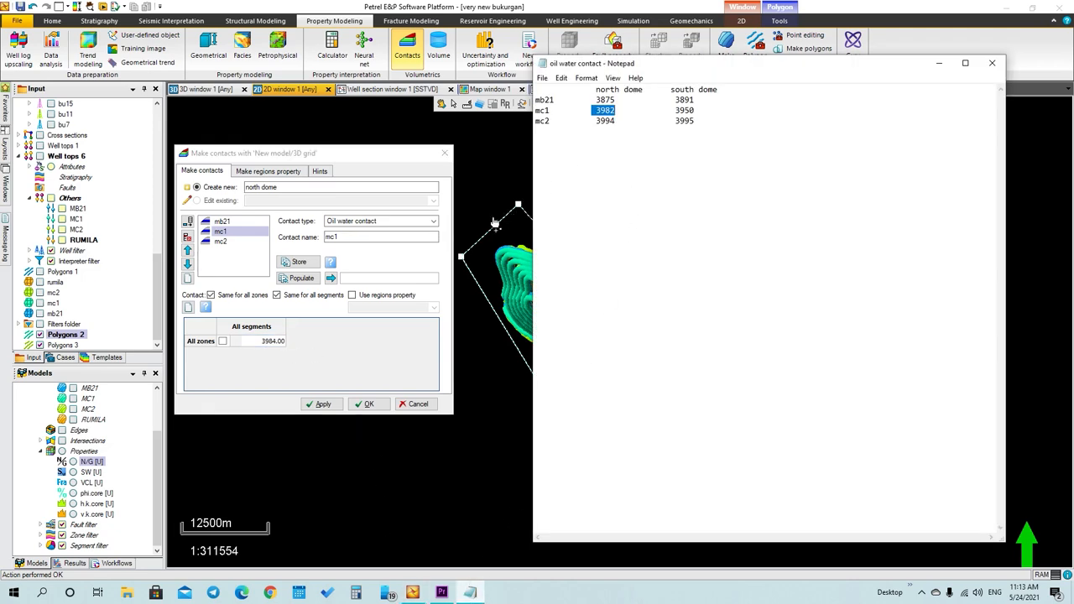
double_click(290, 347)
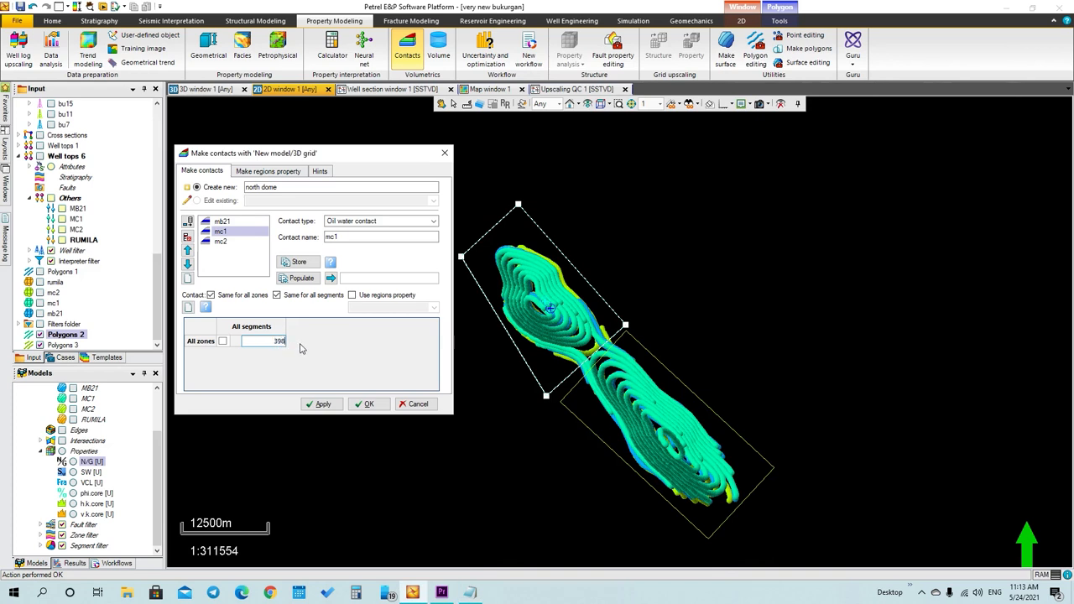
Set the mc2 contact to 3994 for all zones and segments and check it against the notes
click(238, 243)
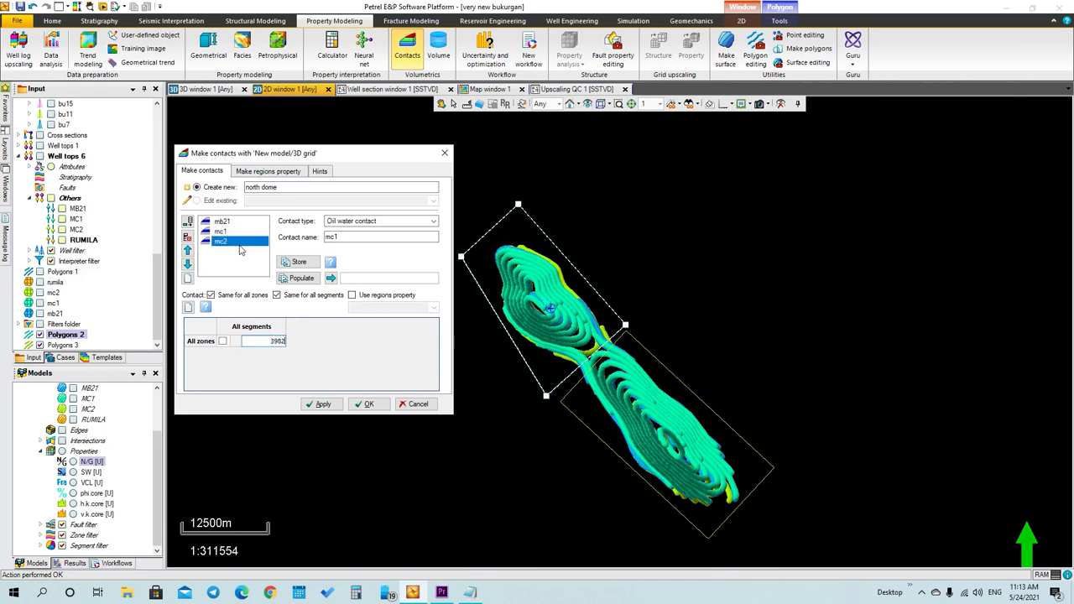
click(268, 342)
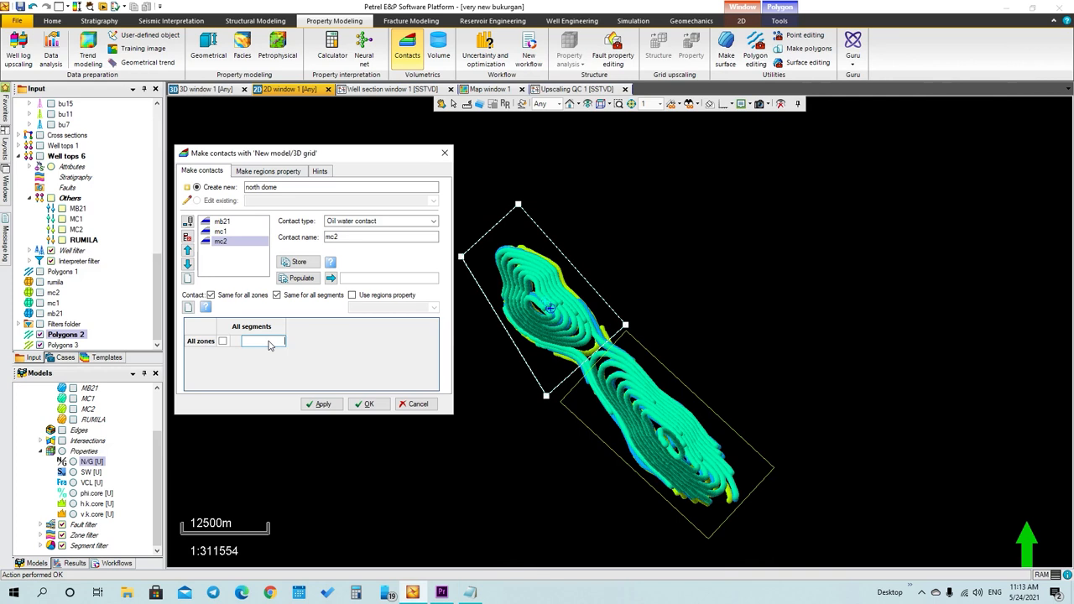
text(3994)
click(470, 592)
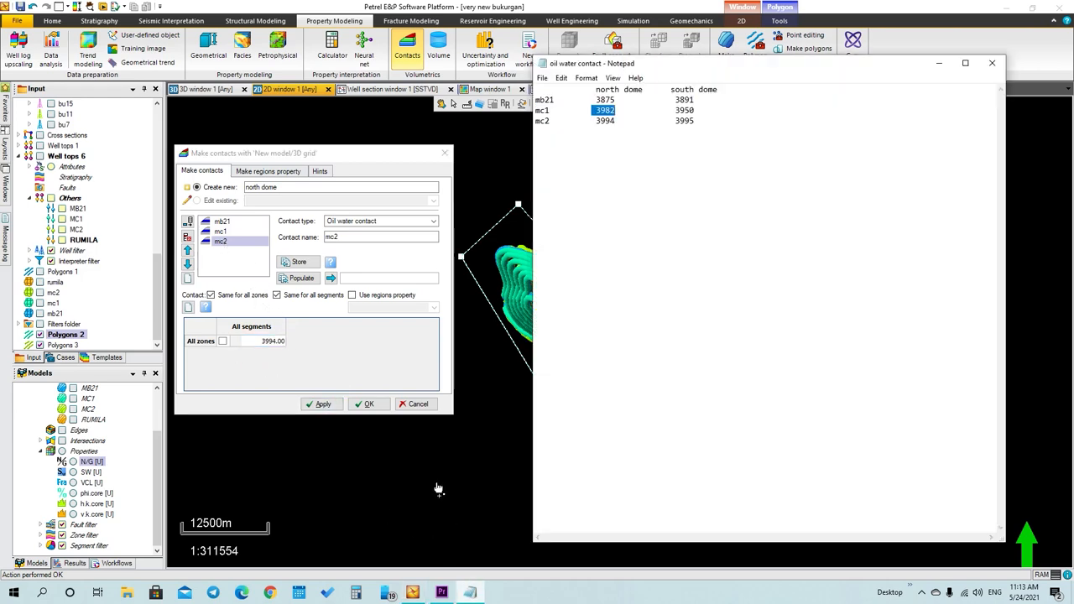
Create the north dome contact set, accepting the repeated contact type, and finish making contacts
click(317, 407)
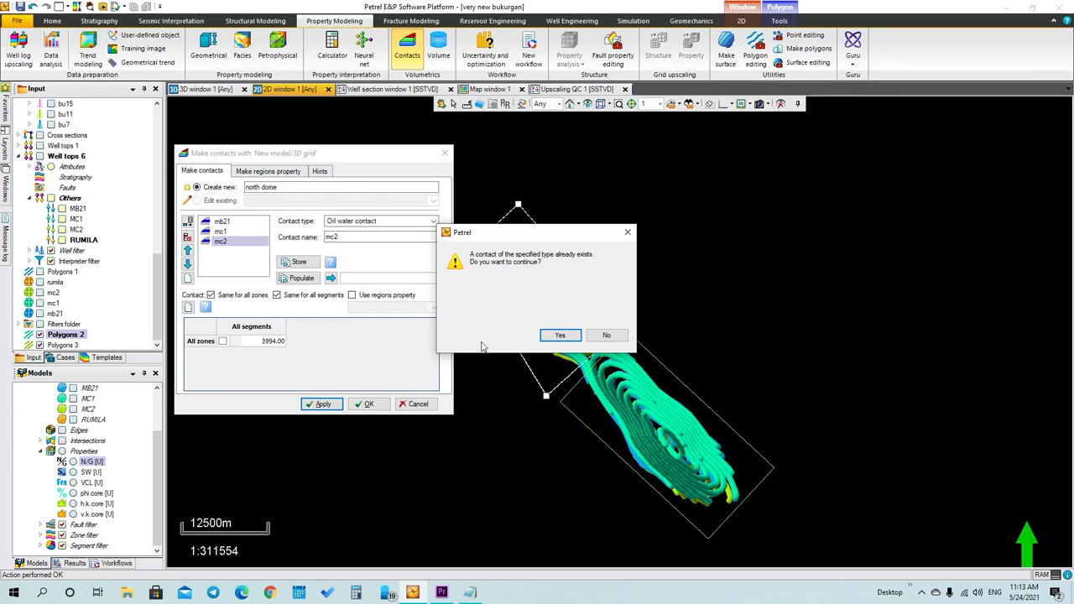
click(560, 335)
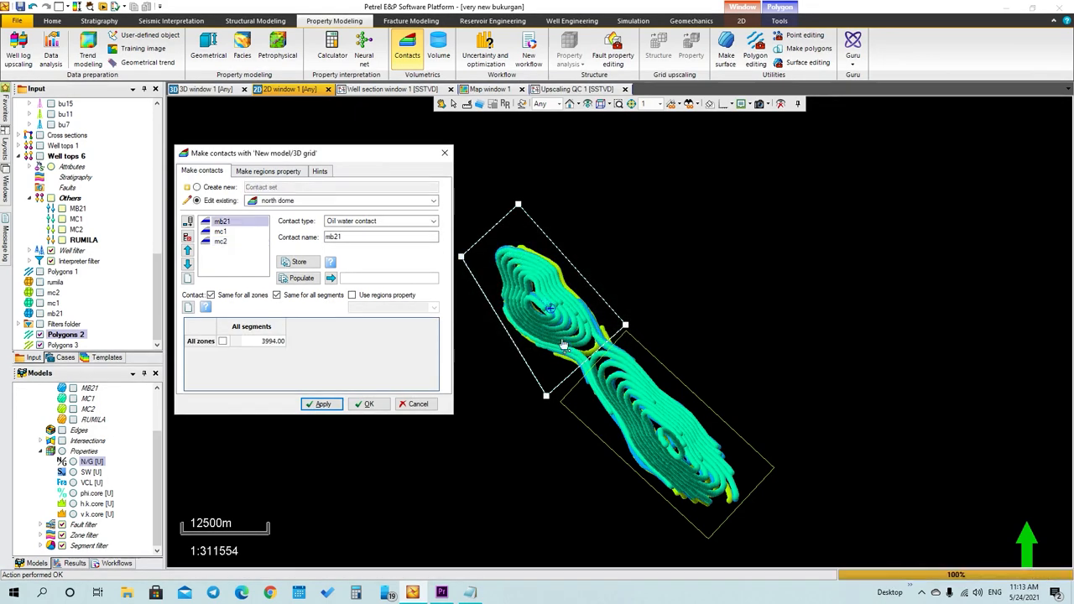
click(367, 404)
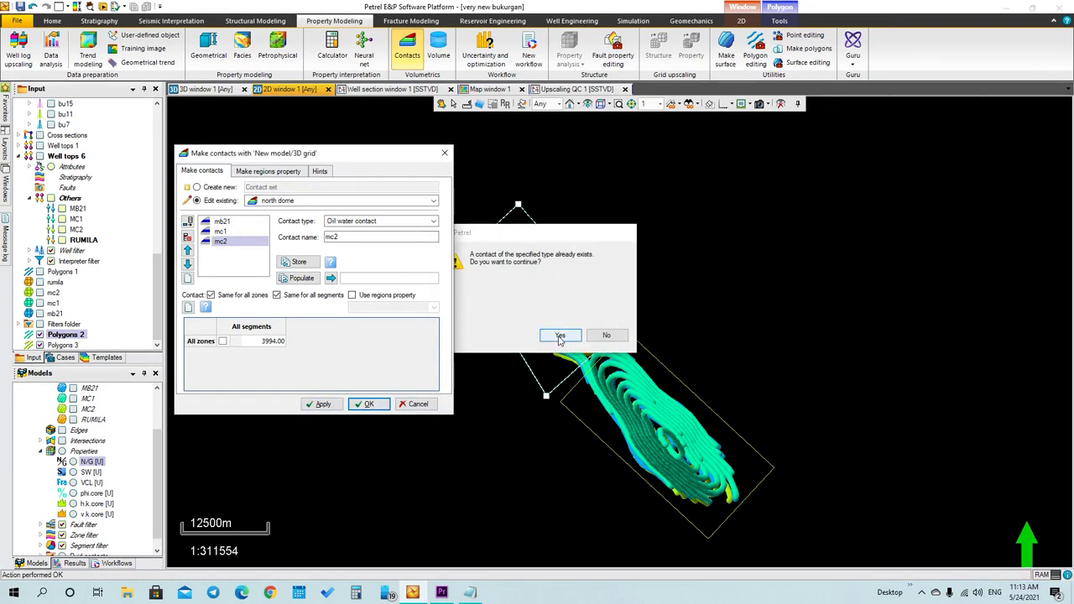
click(560, 335)
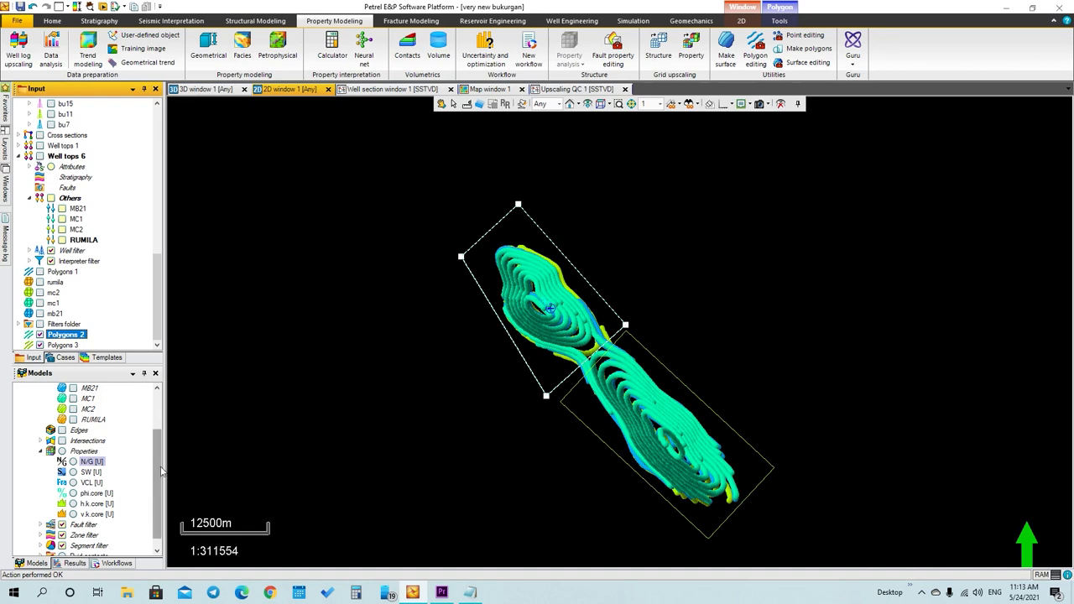
Expand the grid's fluid contacts to view the north dome contact set
drag(157, 487, 159, 497)
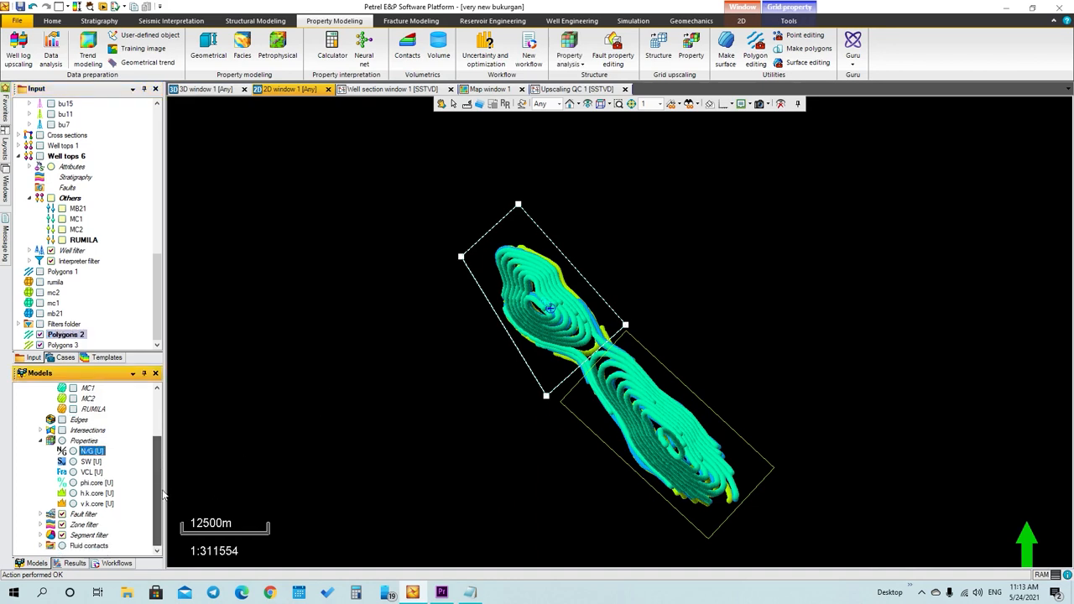
click(40, 546)
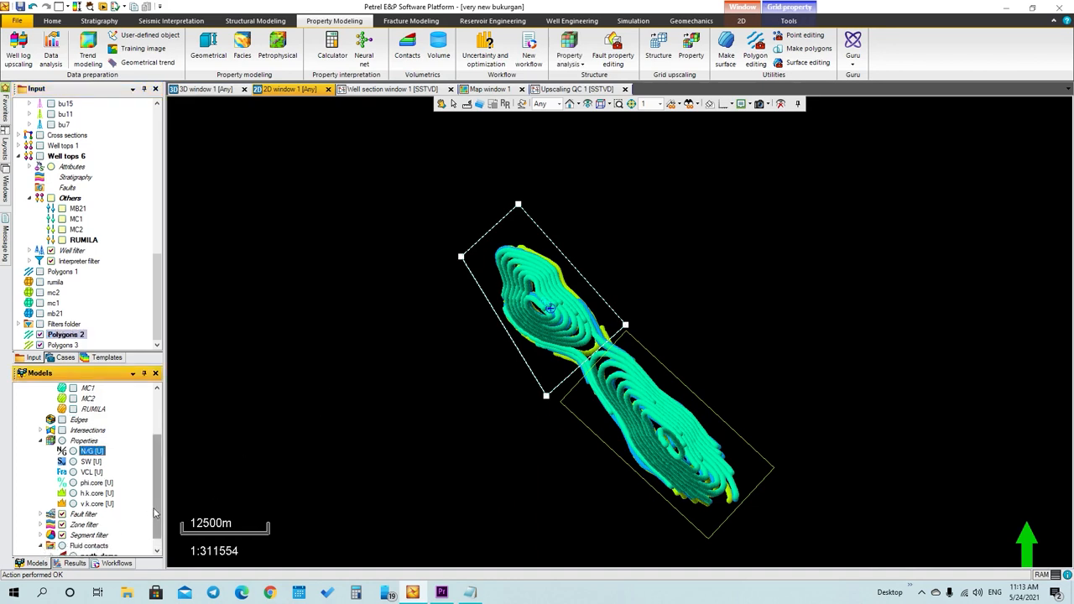
drag(158, 515, 159, 525)
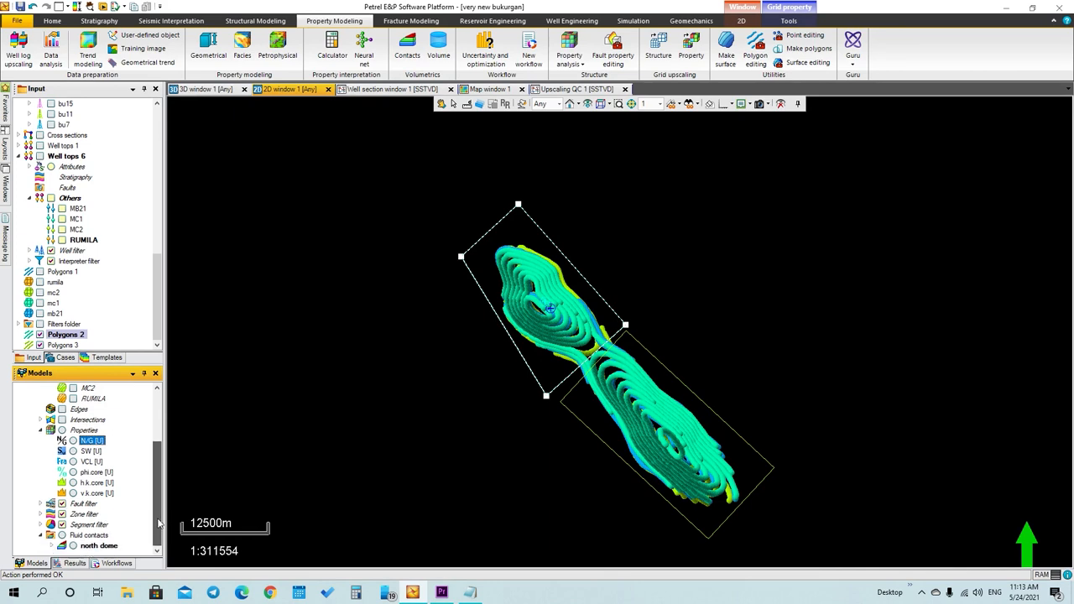
Check the contact notes and start a new contact set named south dome, keeping Oil water contact as the mb21 type
click(72, 348)
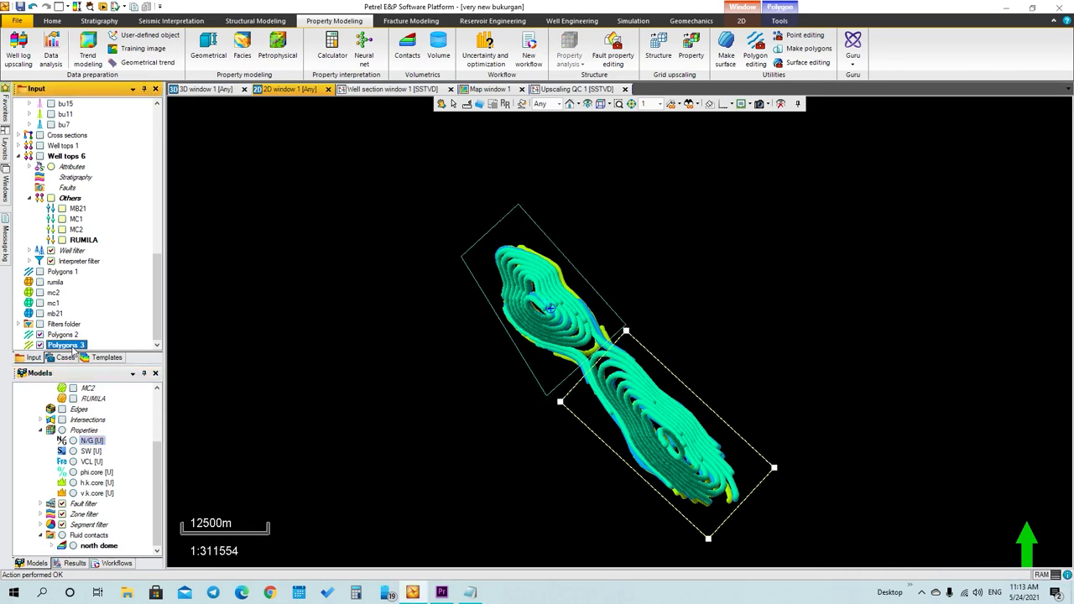
click(470, 592)
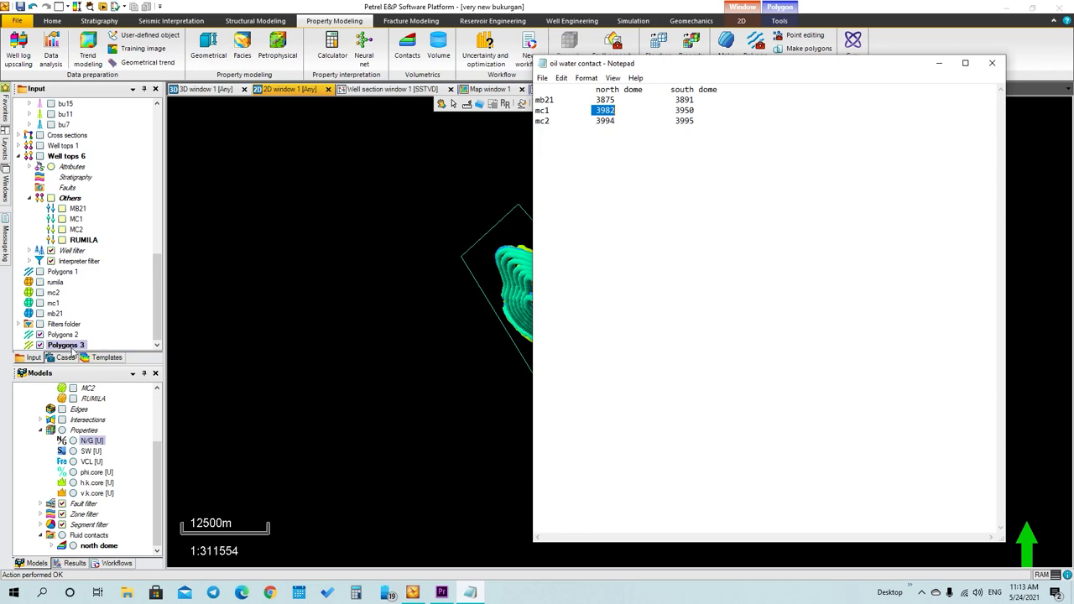
click(407, 50)
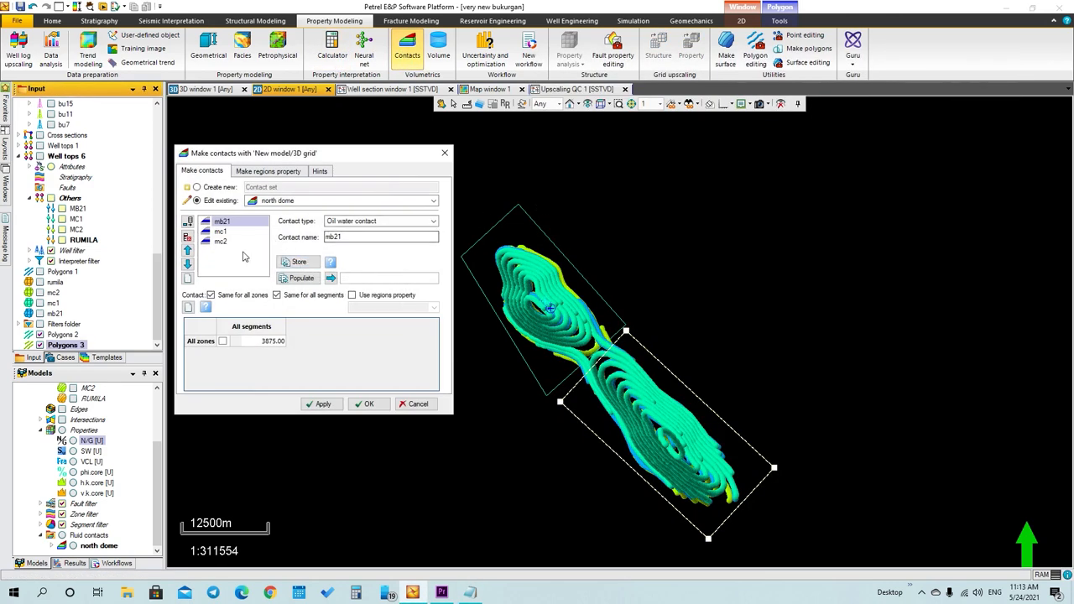
click(216, 187)
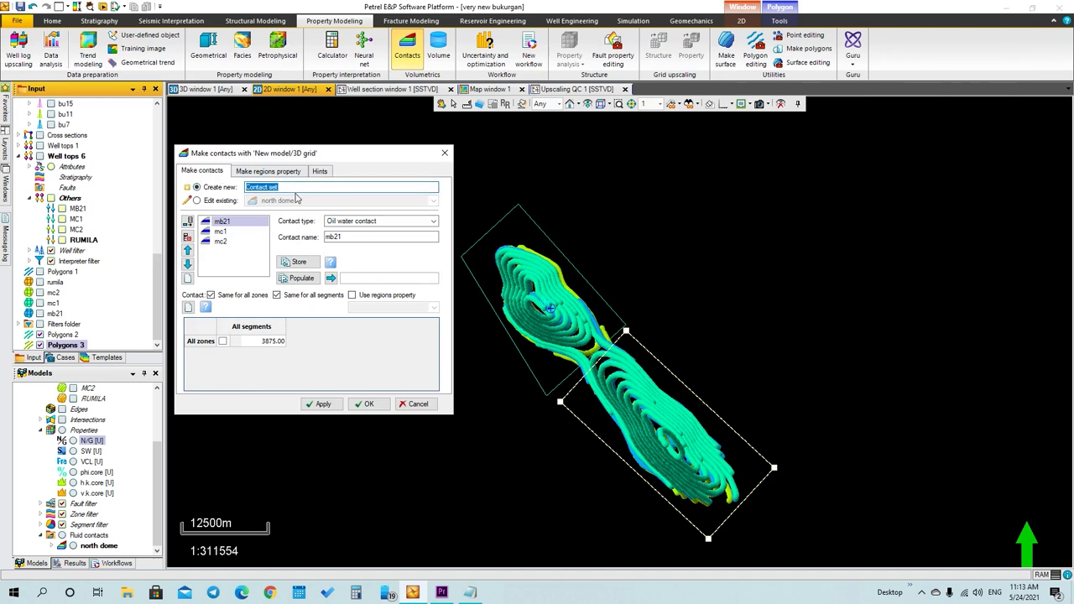
text(no)
text(rth)
text(south dome)
click(370, 223)
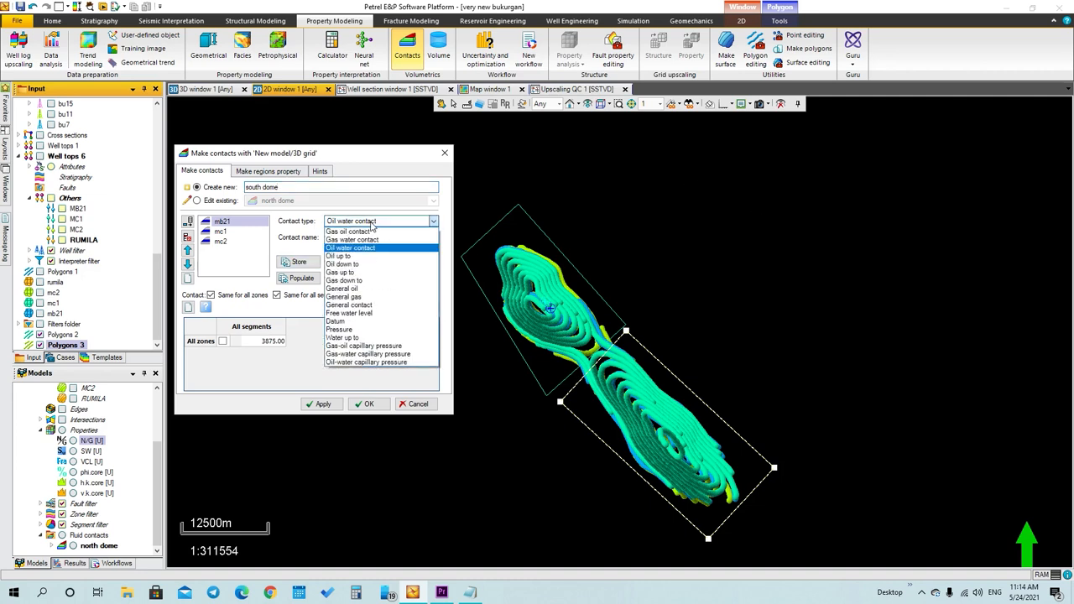
click(375, 227)
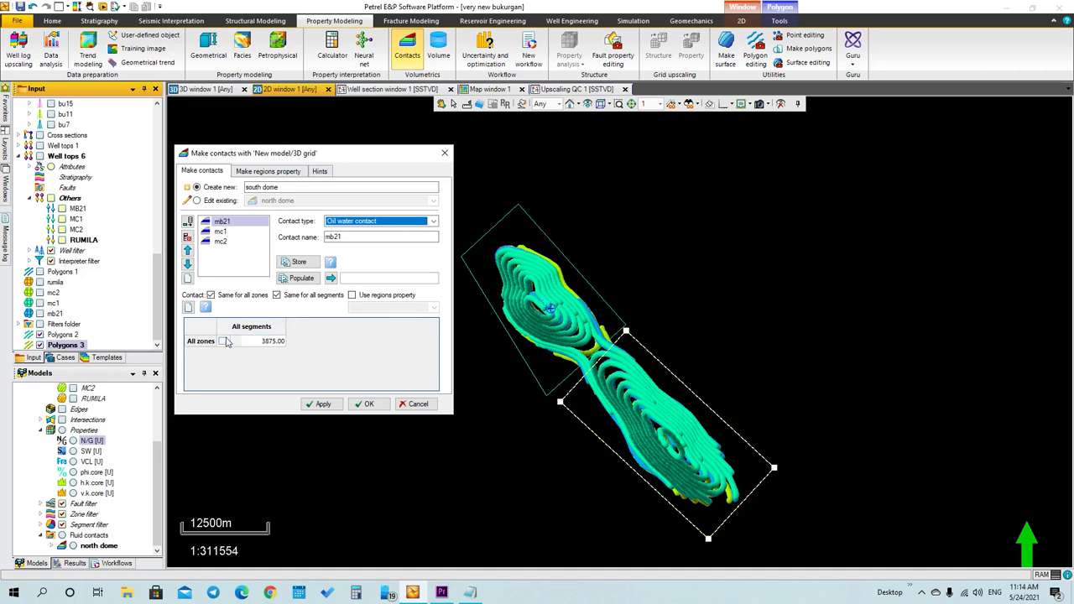
Look up the south dome contacts in the notes and set the mb21 contact to 3892 for all zones and segments
click(470, 593)
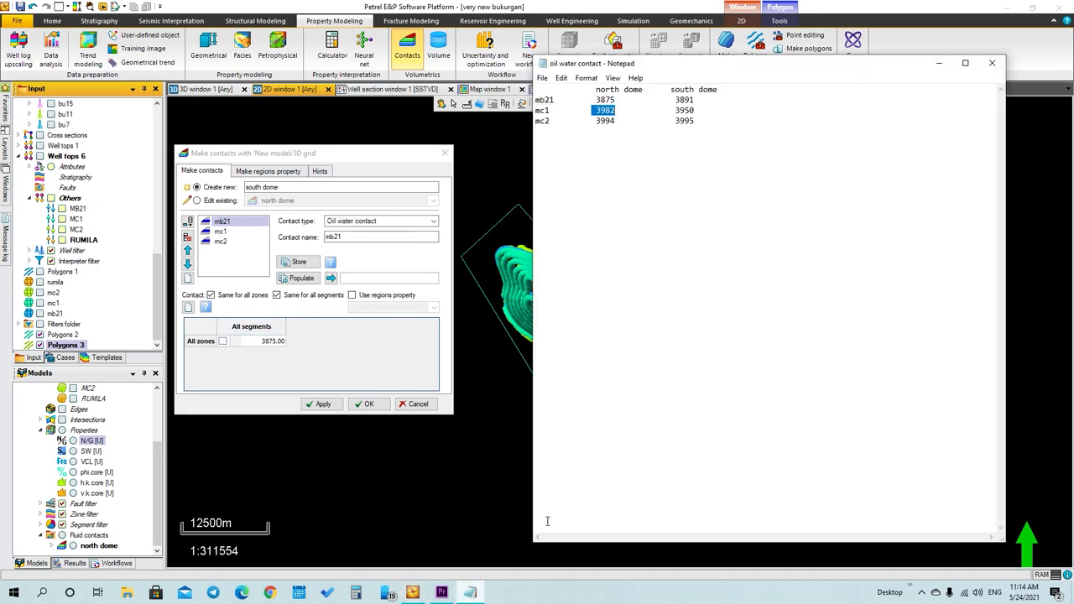
drag(675, 100, 702, 101)
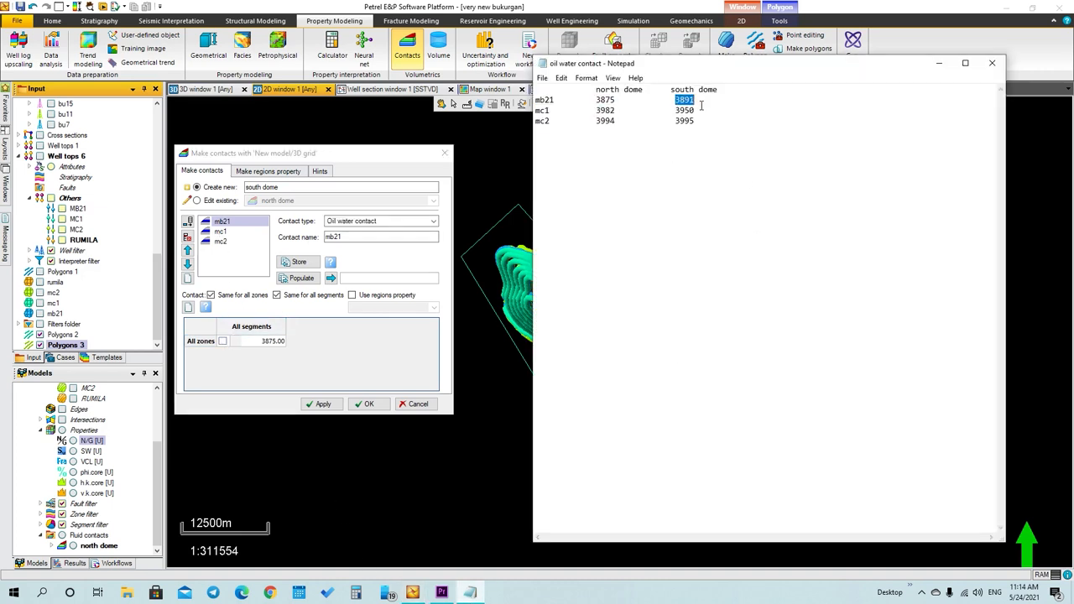
click(258, 348)
double_click(272, 344)
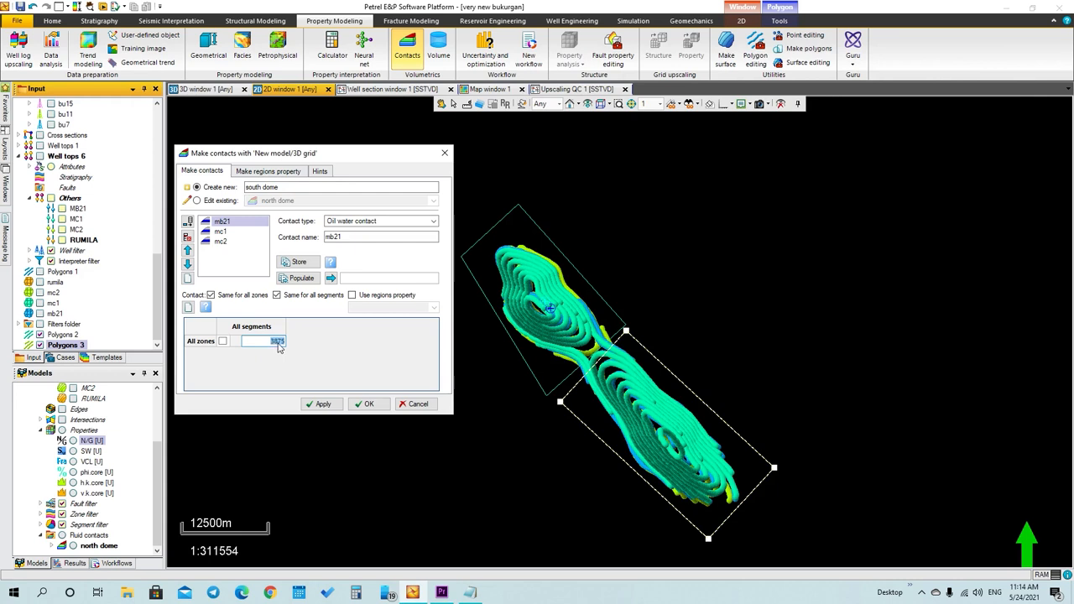
text(3)
text(892)
Set the mc1 contact to 3950 for all zones and segments and check it against the south dome notes
click(220, 231)
click(470, 593)
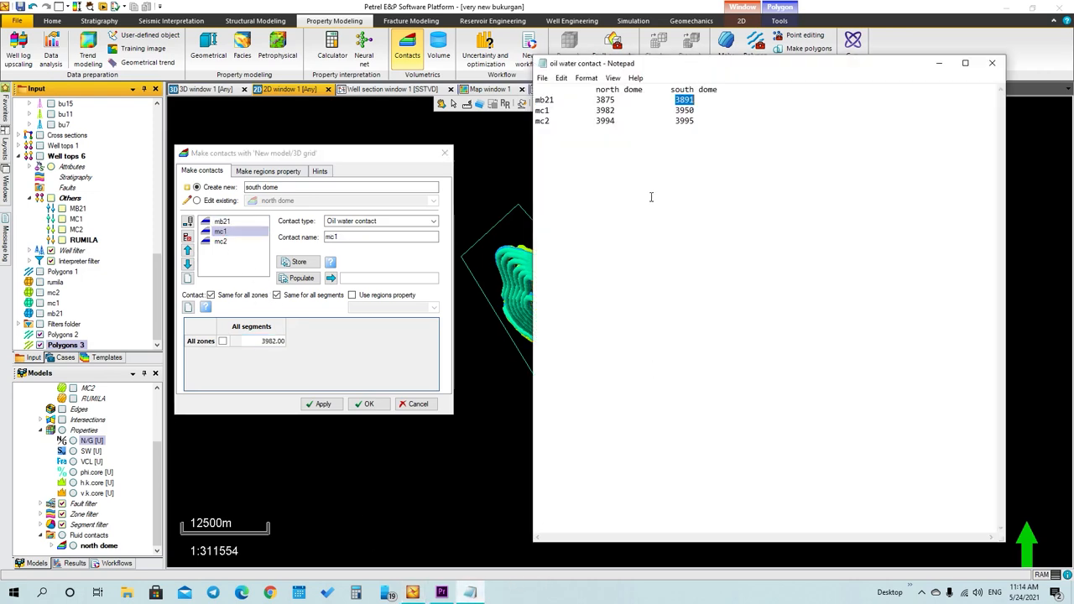
double_click(265, 342)
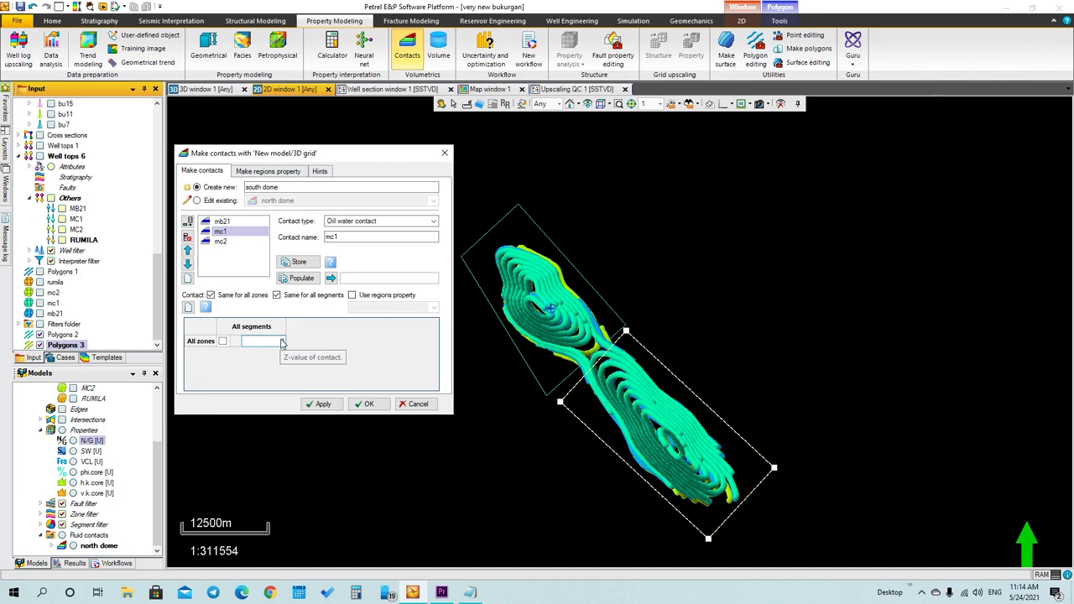
text(3950)
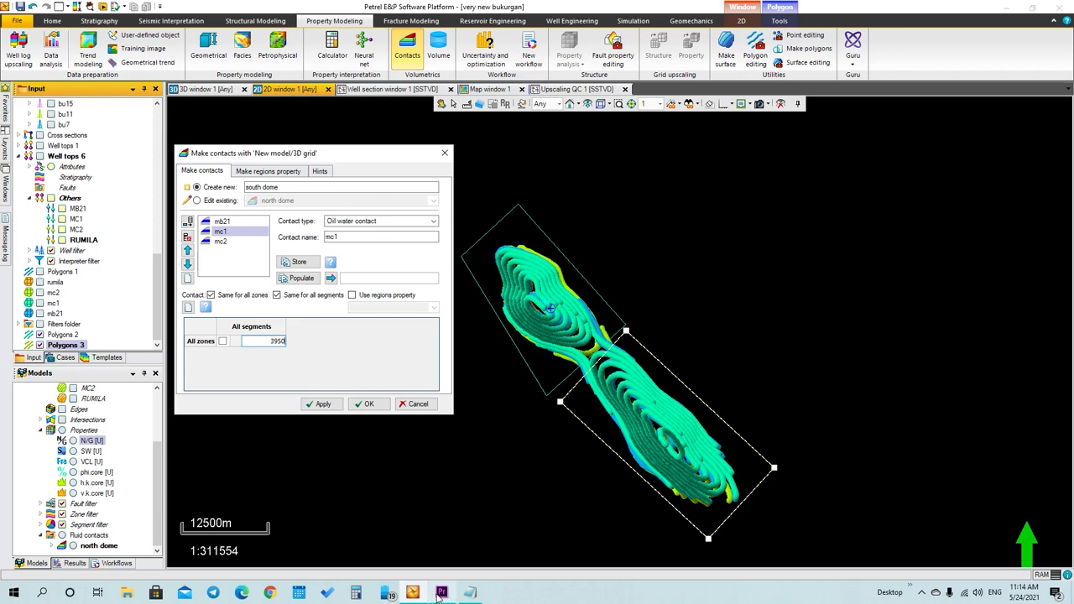
mouse_move(413, 594)
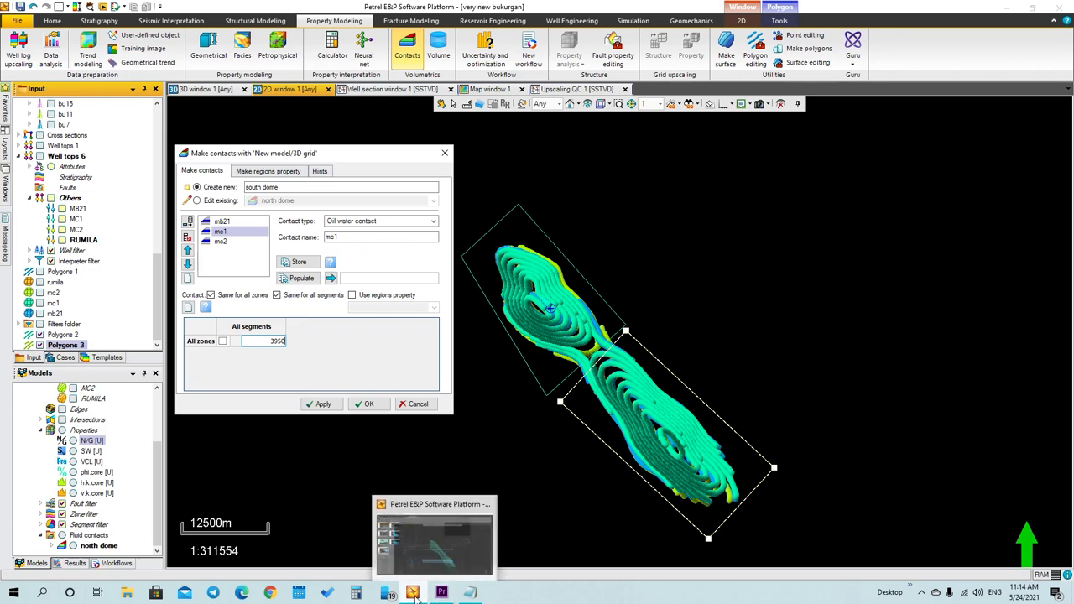
click(470, 593)
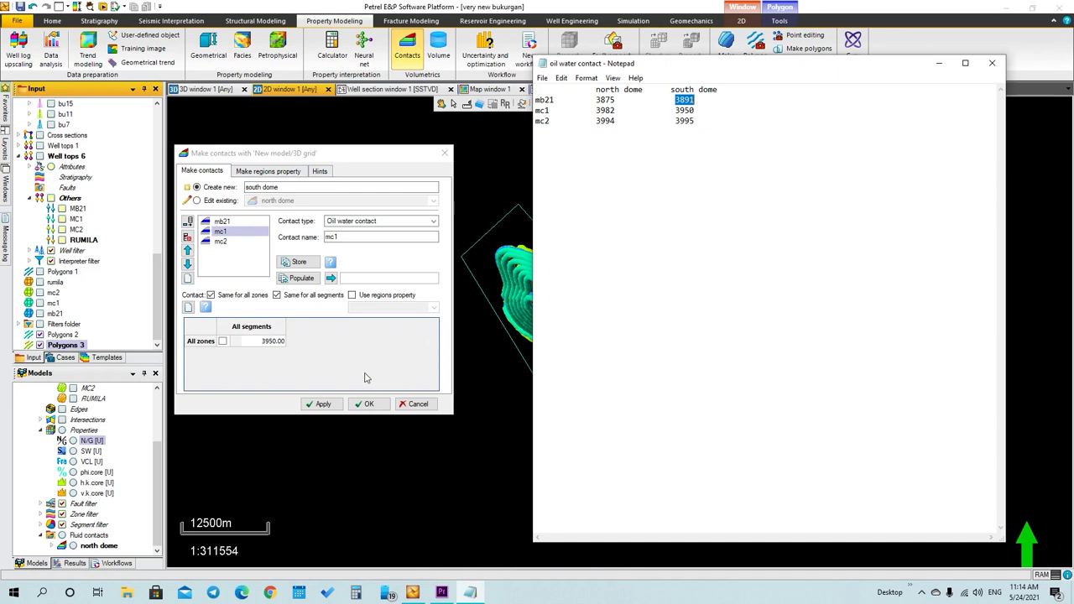
double_click(273, 342)
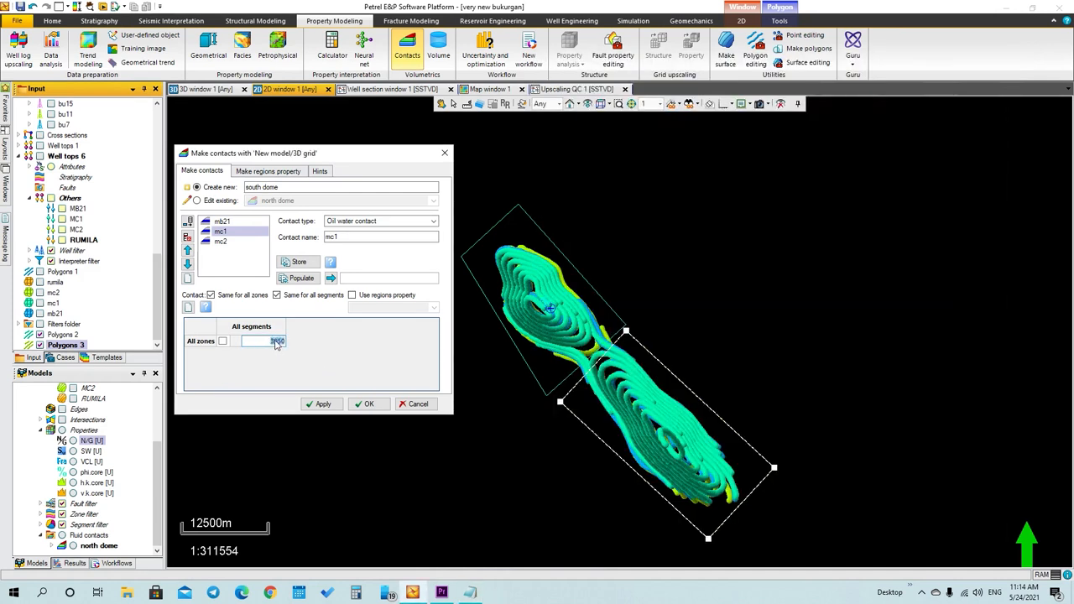
click(280, 343)
Create the south dome contact set, accepting the repeated contact type, and finish making contacts
click(319, 404)
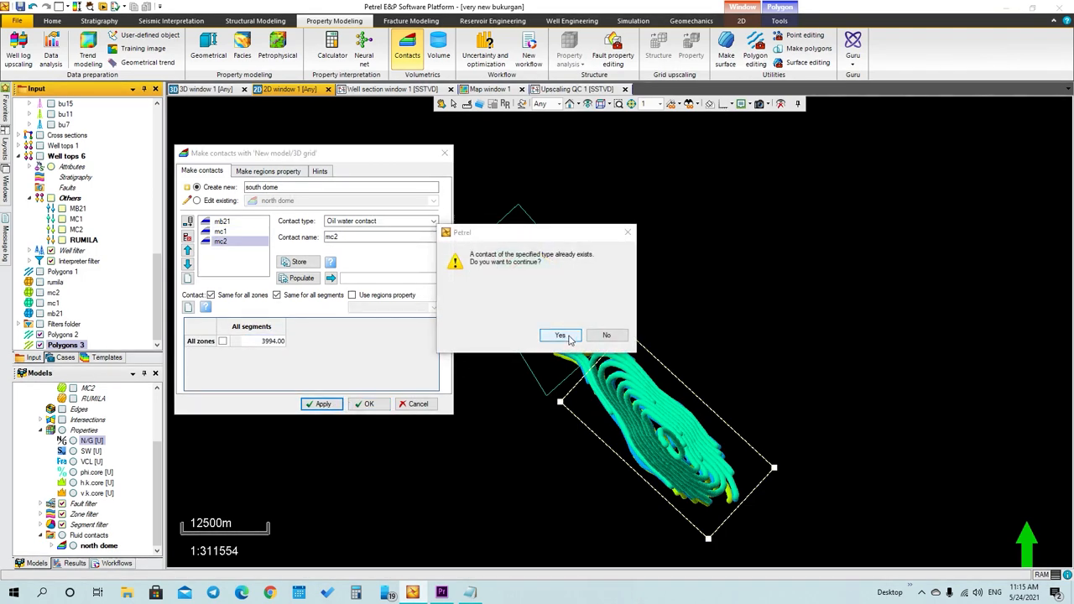
click(560, 335)
click(374, 404)
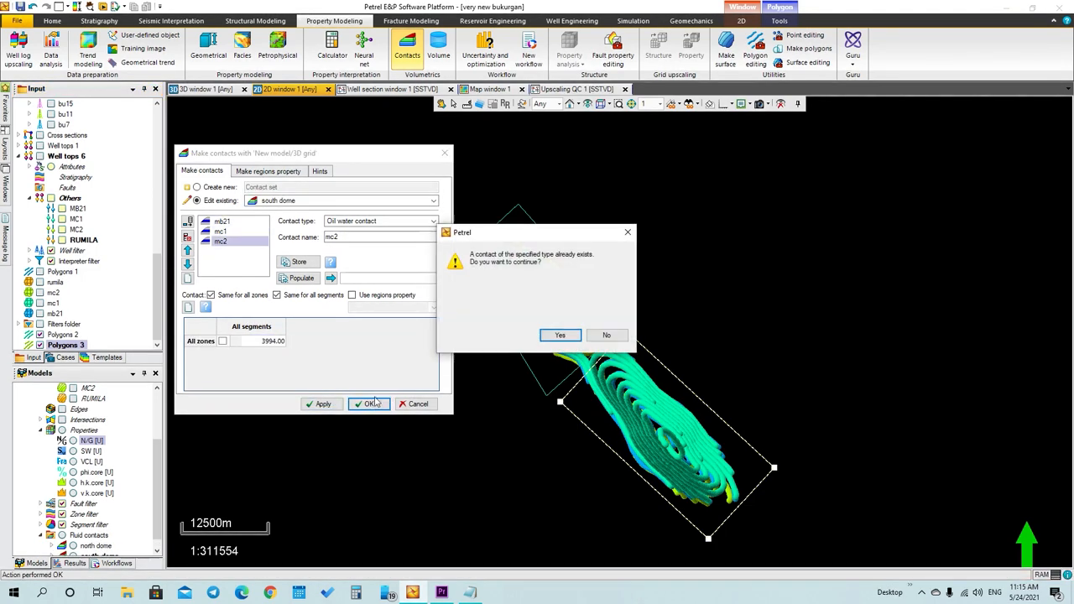
click(560, 335)
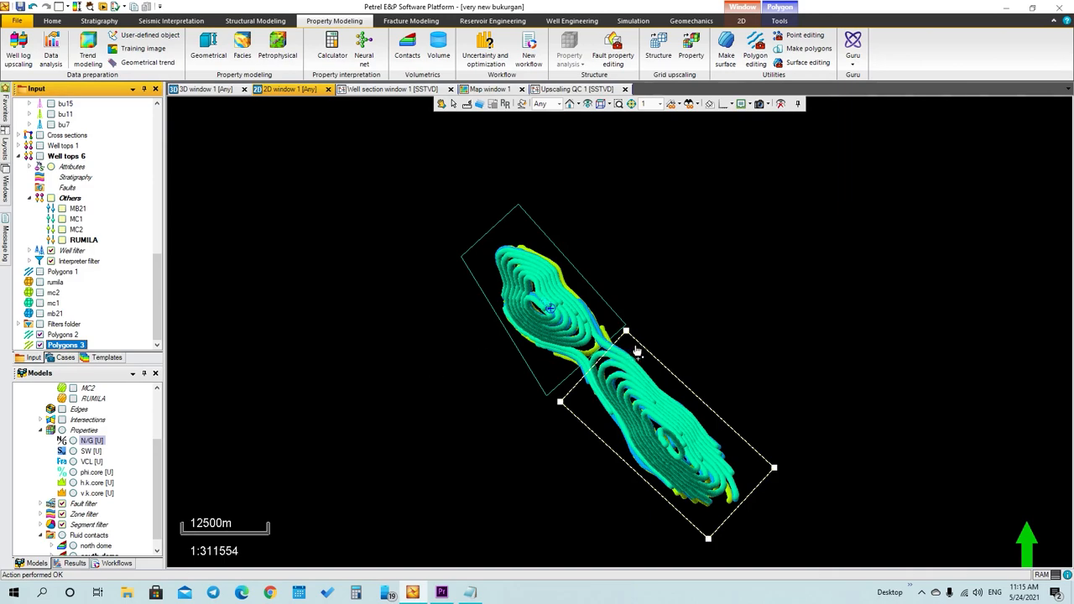
Show the grid in 3D and open the IOIP volume calculation, keeping only oil as the hydrocarbon interval with no contacts
click(235, 91)
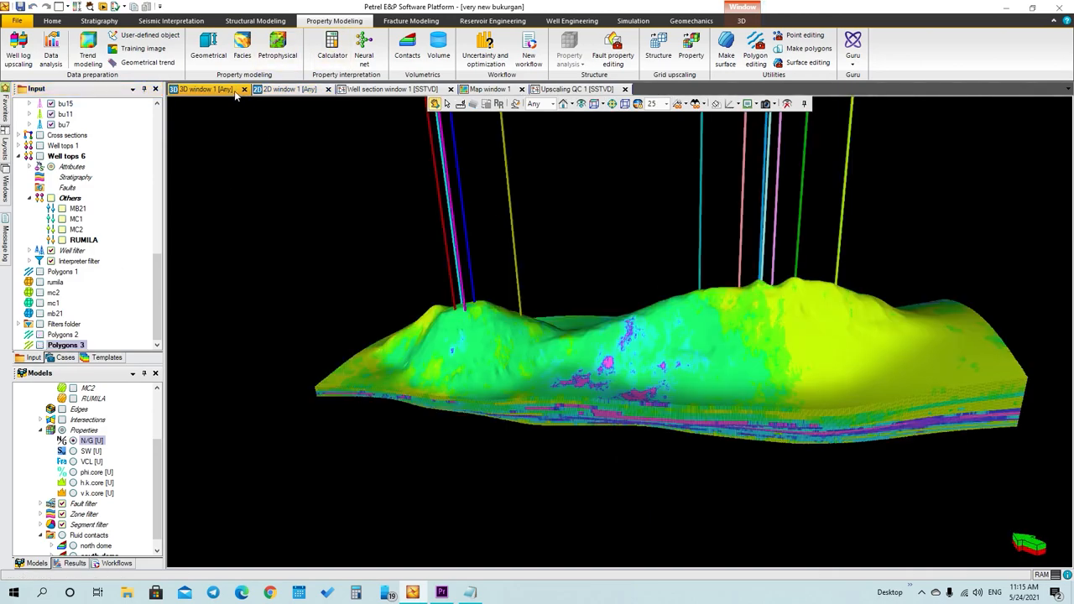
drag(709, 310, 562, 411)
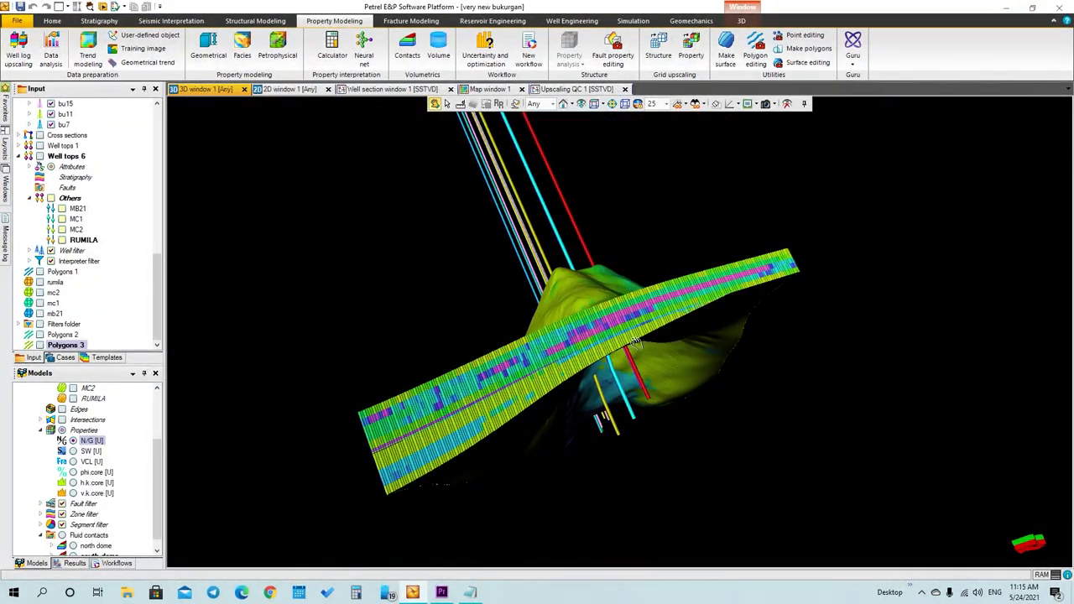
click(438, 54)
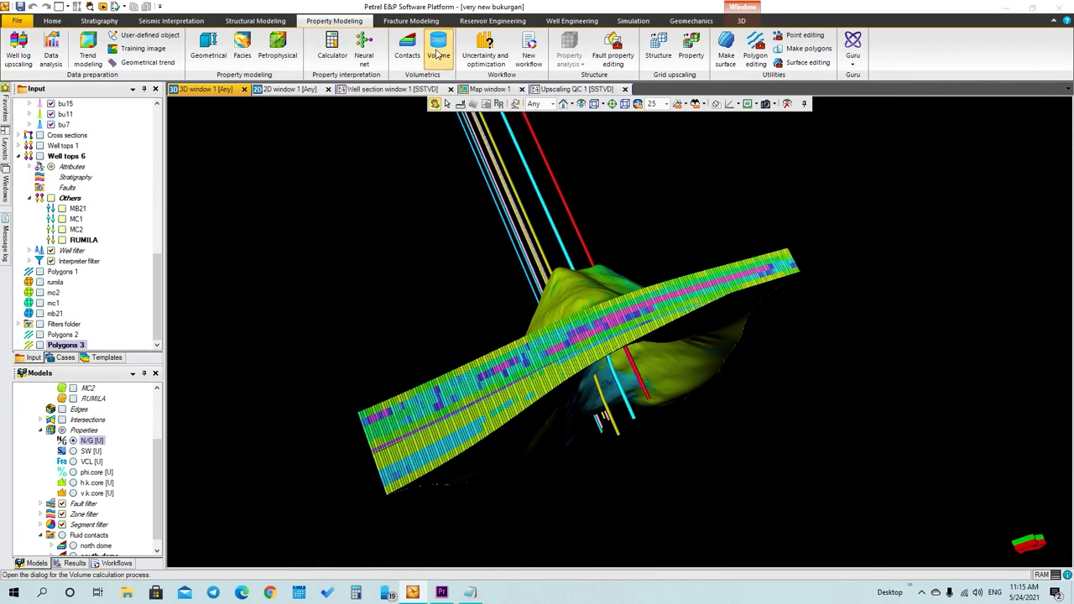
drag(281, 22, 618, 66)
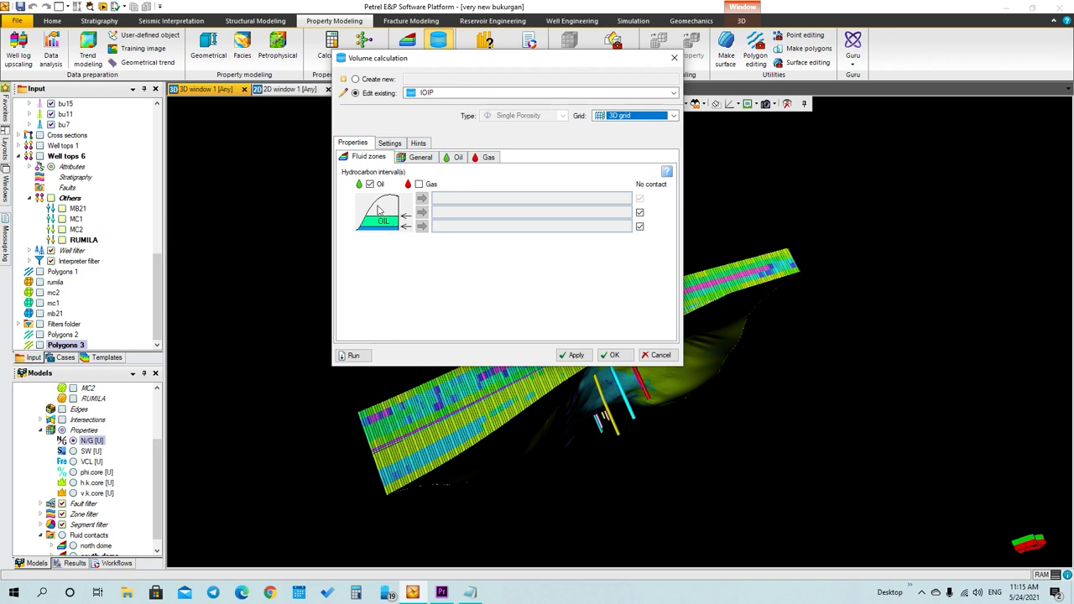
click(419, 185)
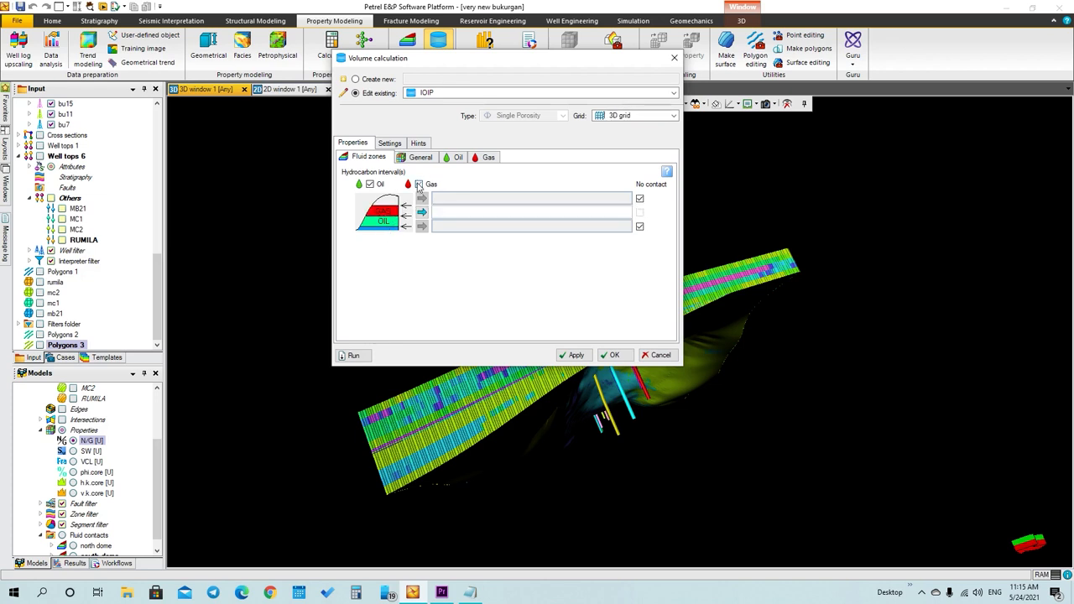
click(419, 185)
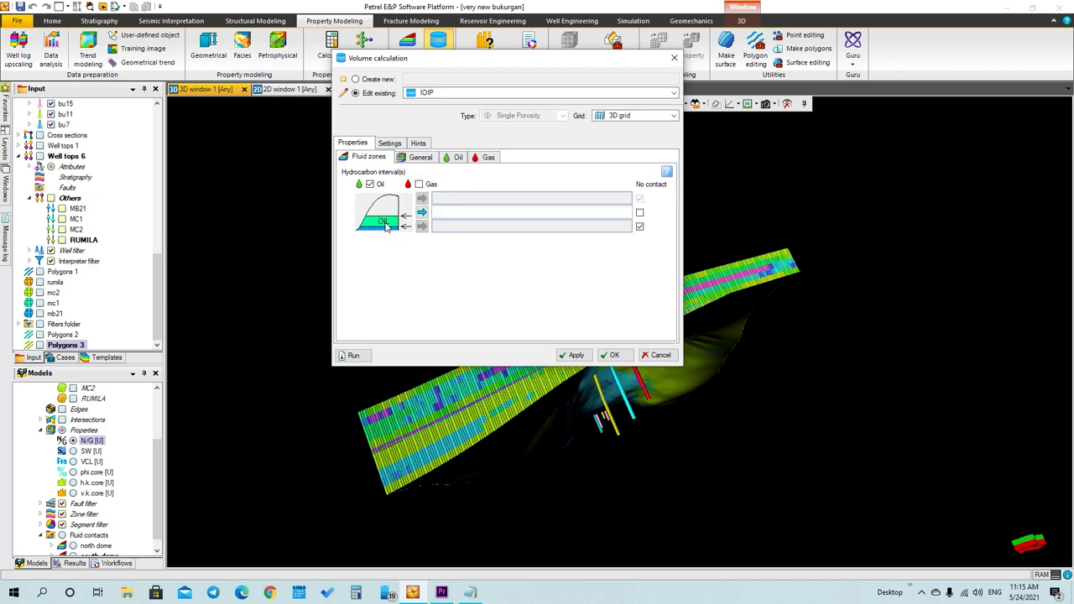
click(640, 213)
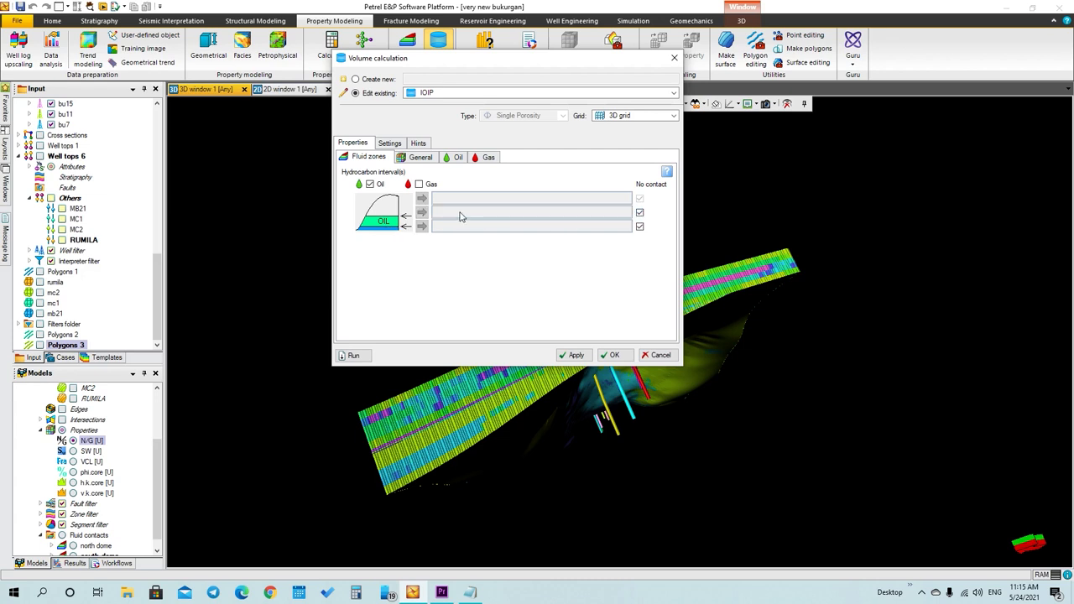
Review the volume calculation's net-to-gross, porosity, saturation, formation volume factor and solution gas ratio inputs
click(419, 159)
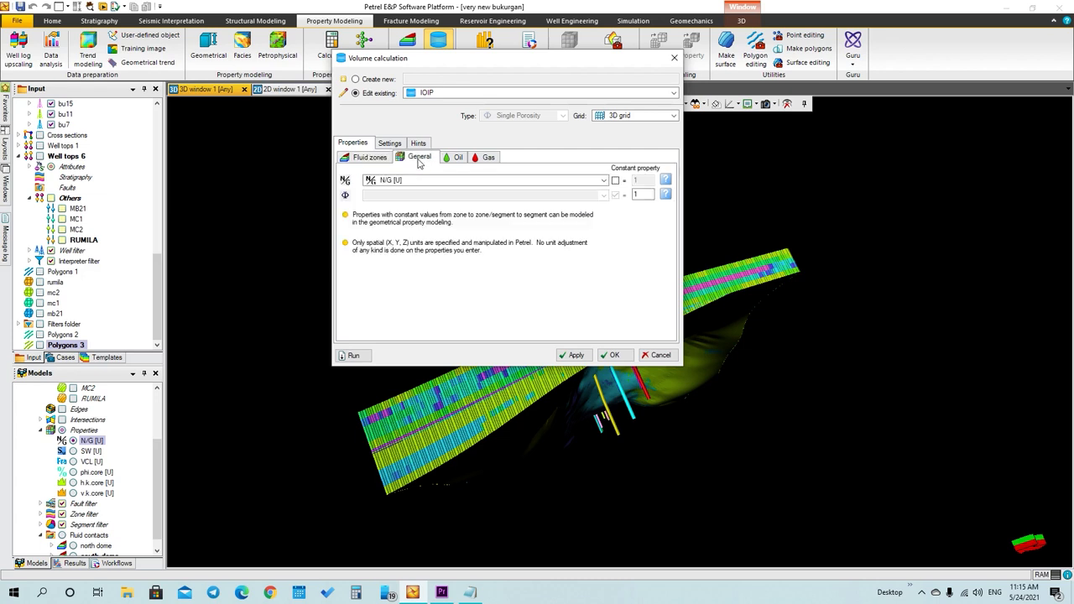
click(393, 197)
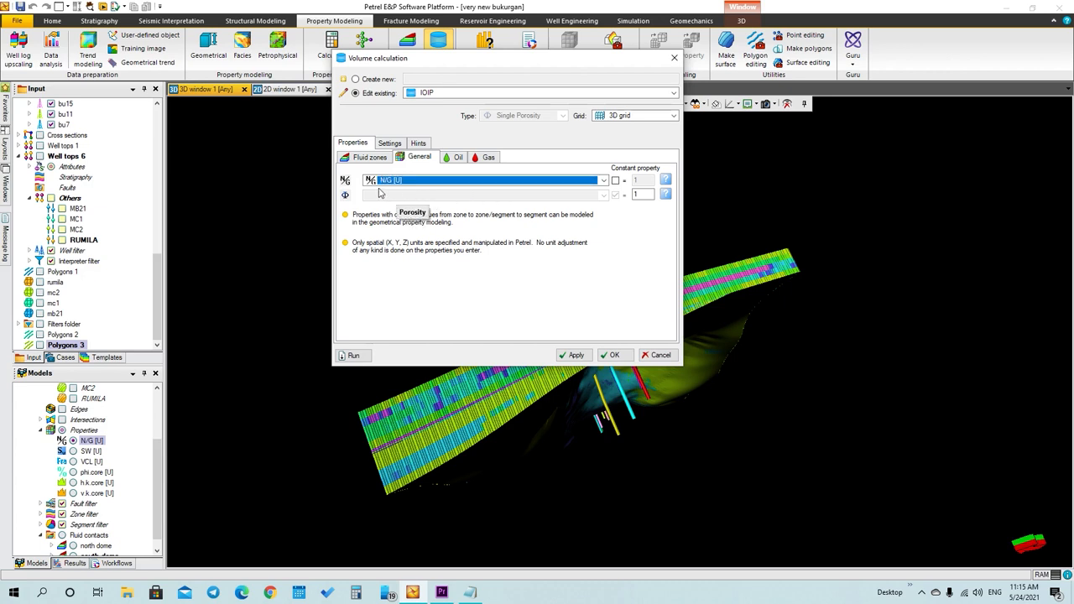
click(648, 198)
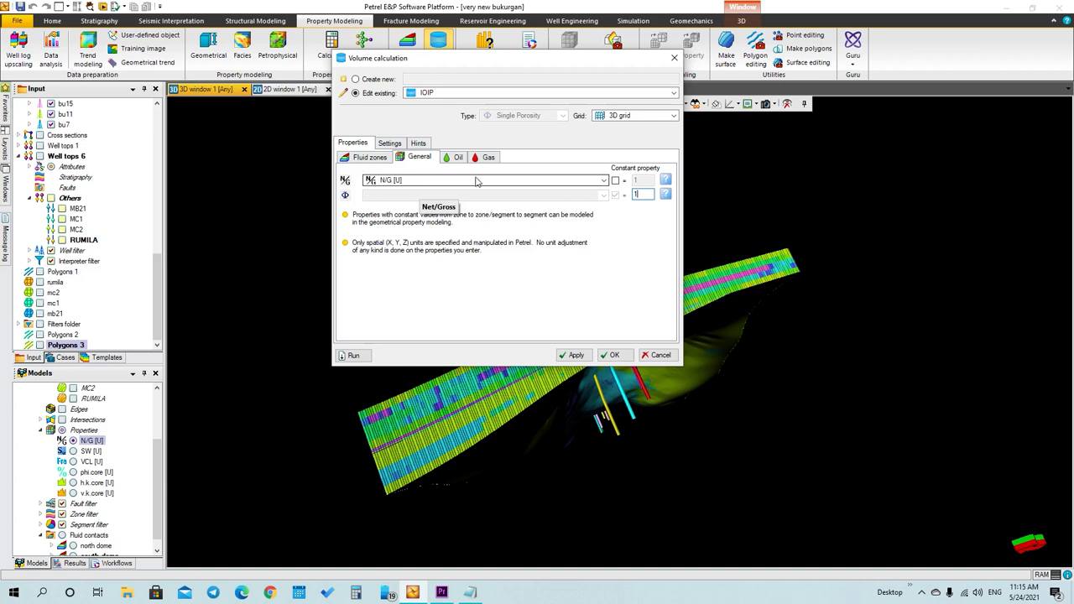
click(455, 157)
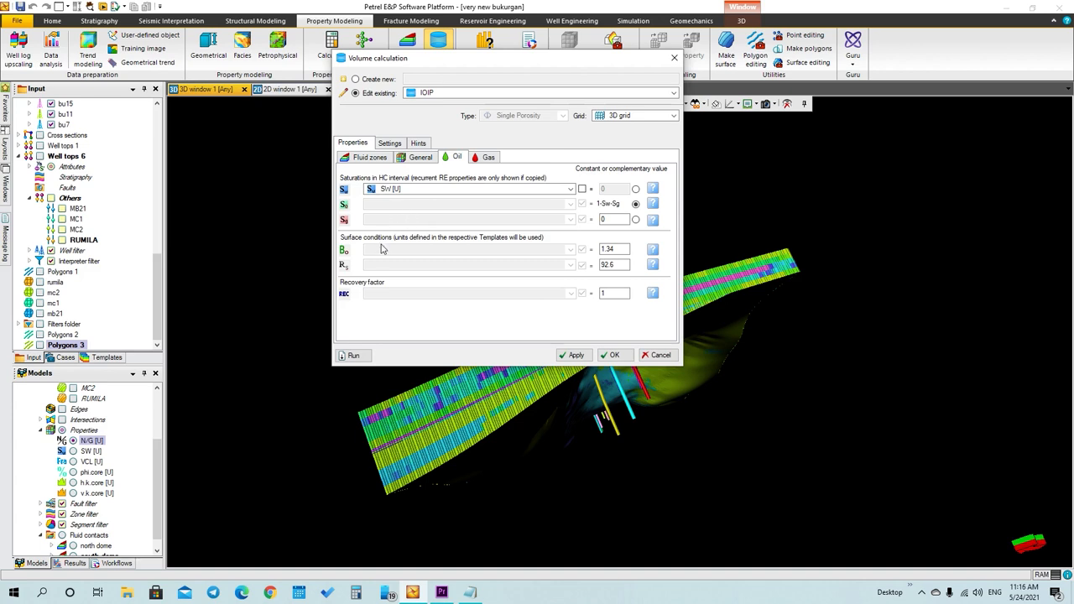
click(618, 254)
double_click(606, 265)
drag(619, 251, 598, 253)
click(619, 264)
click(624, 250)
Examine the volume calculation's gas properties, output settings and the formulas used for the volumes
click(485, 158)
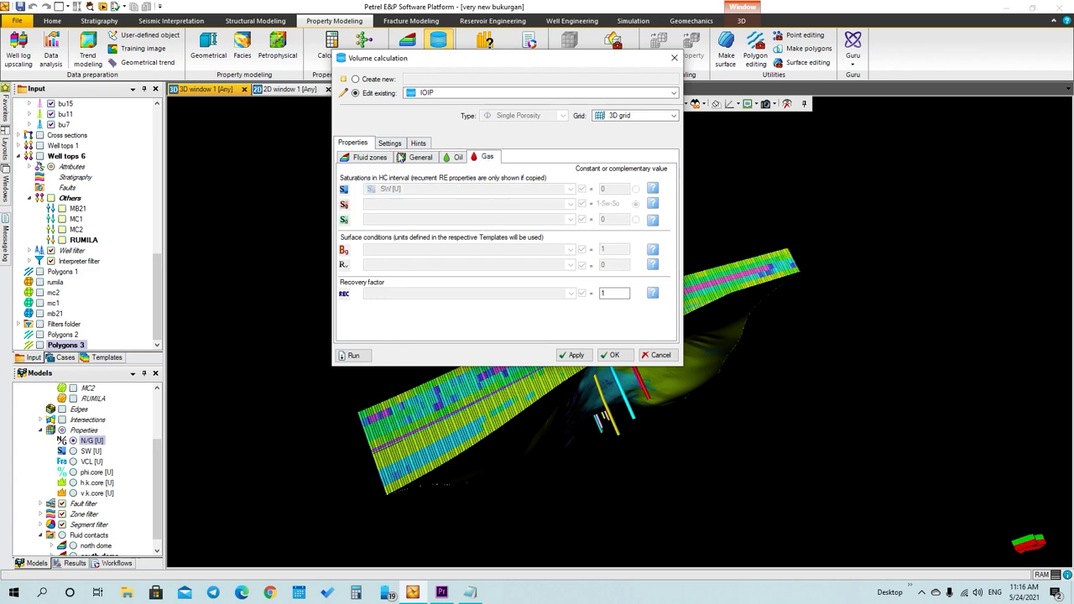
click(388, 144)
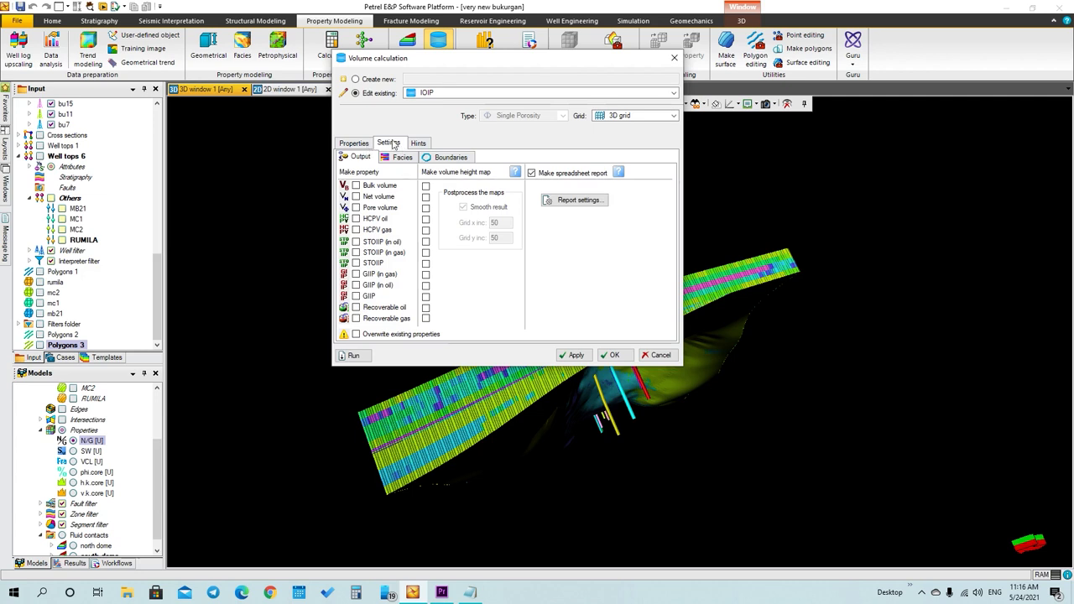
click(418, 145)
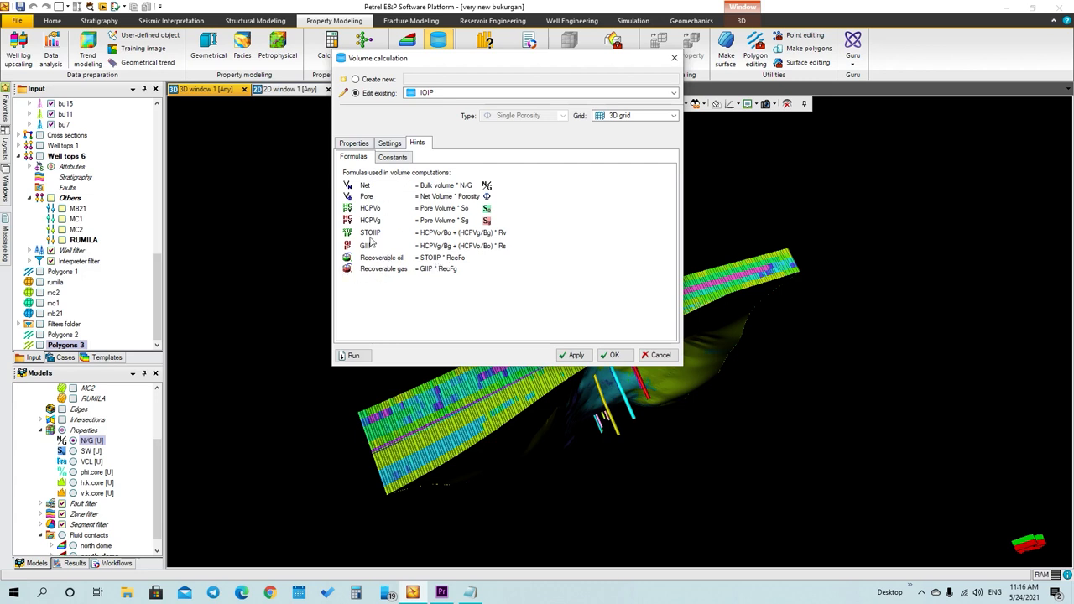
Run the IOIP volume calculation on the 3D grid and accept the saturation warning
click(368, 142)
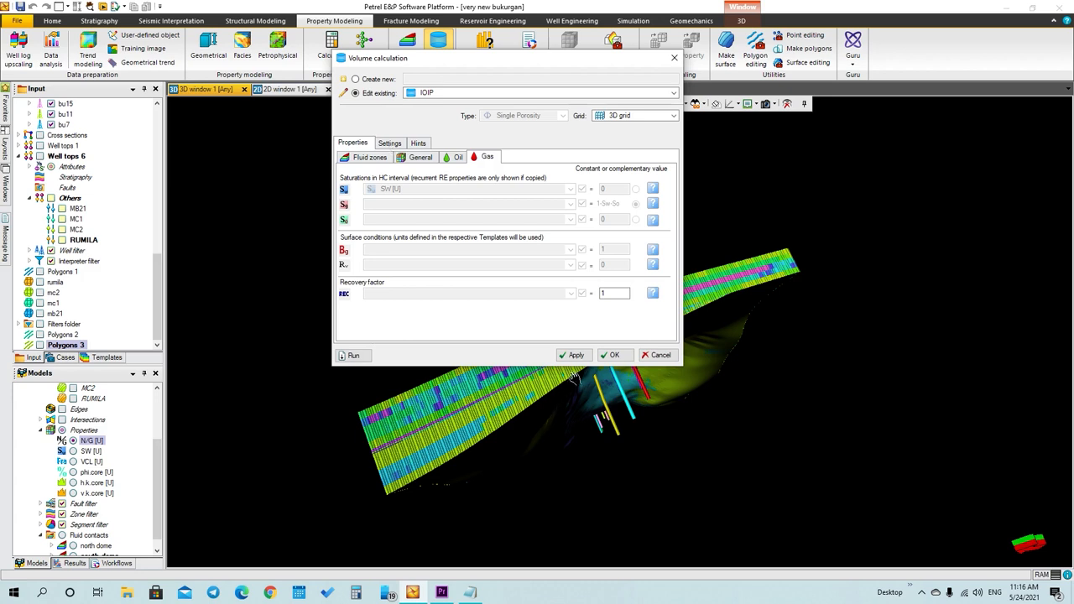
click(353, 355)
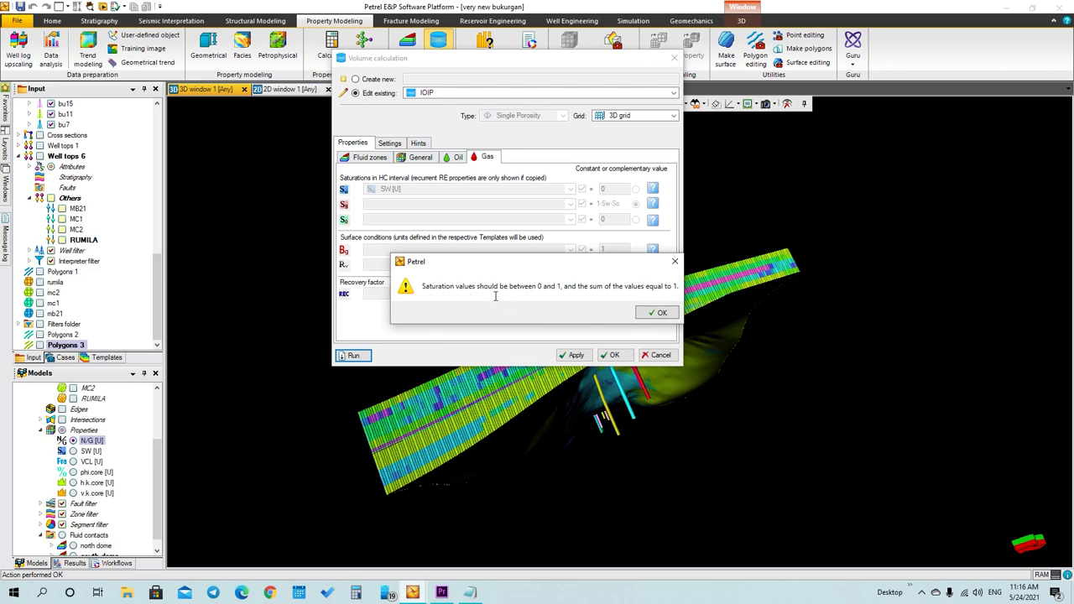
click(663, 313)
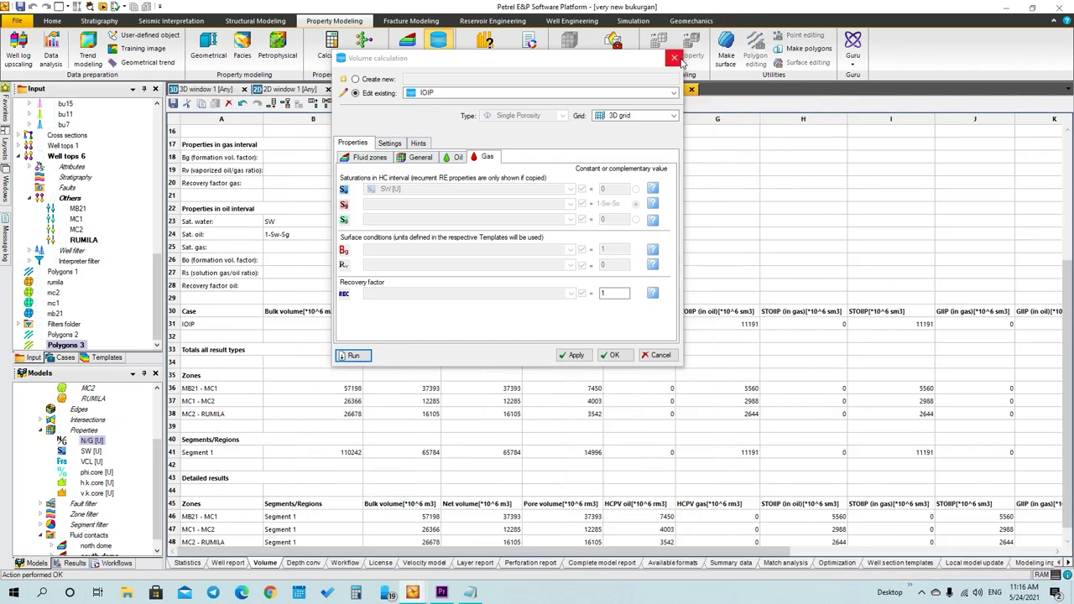
Apply the IOIP volume calculation settings and close the calculation to reveal the output sheet
click(576, 355)
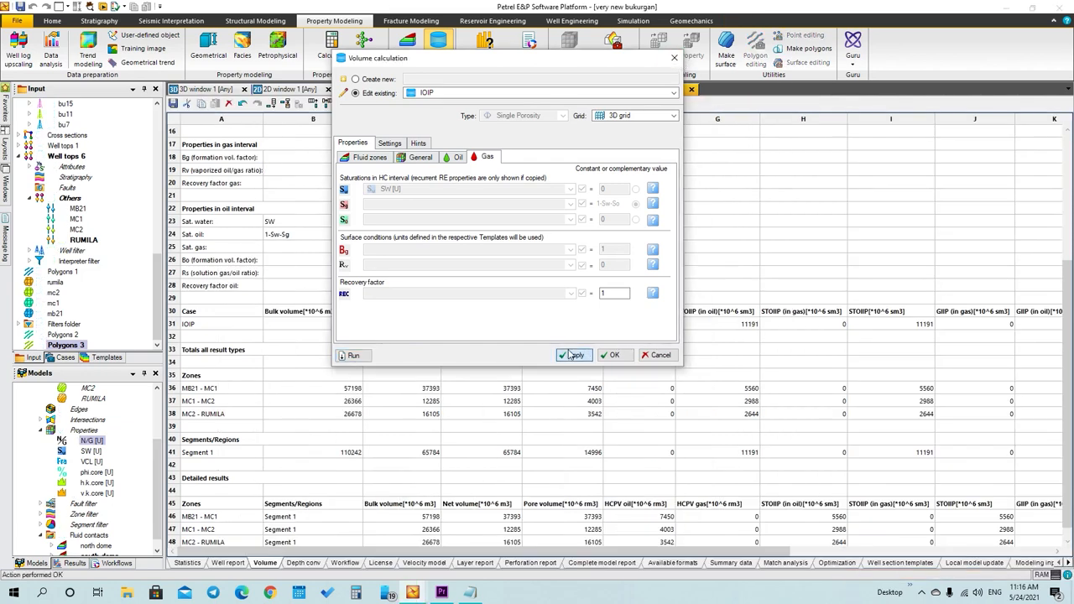
click(612, 356)
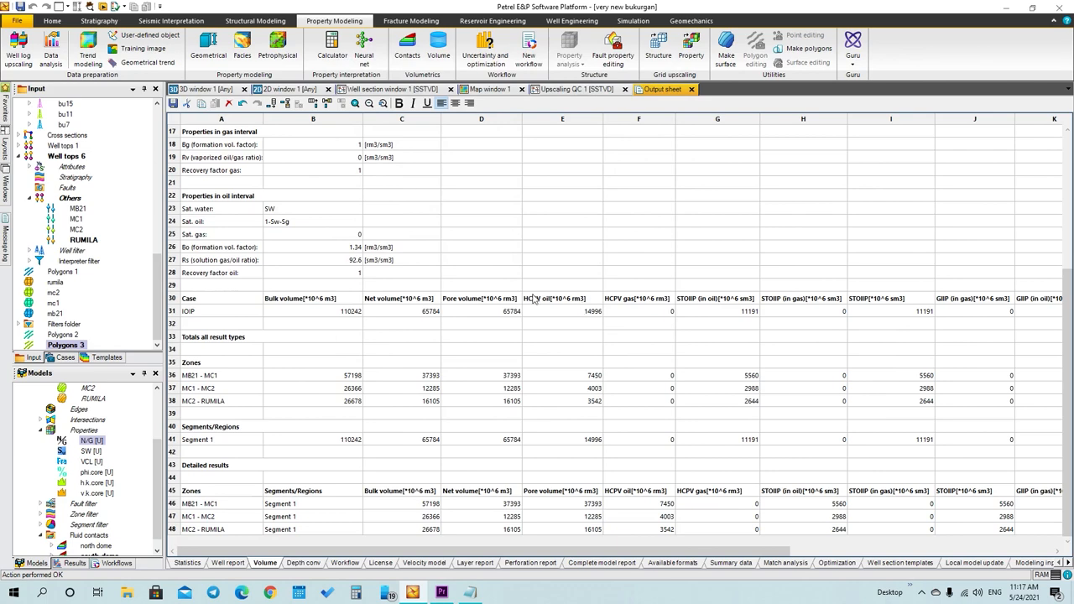
Examine the volume report's total bulk and net volumes for the IOIP case and the bulk volume of each zone
drag(509, 546, 519, 547)
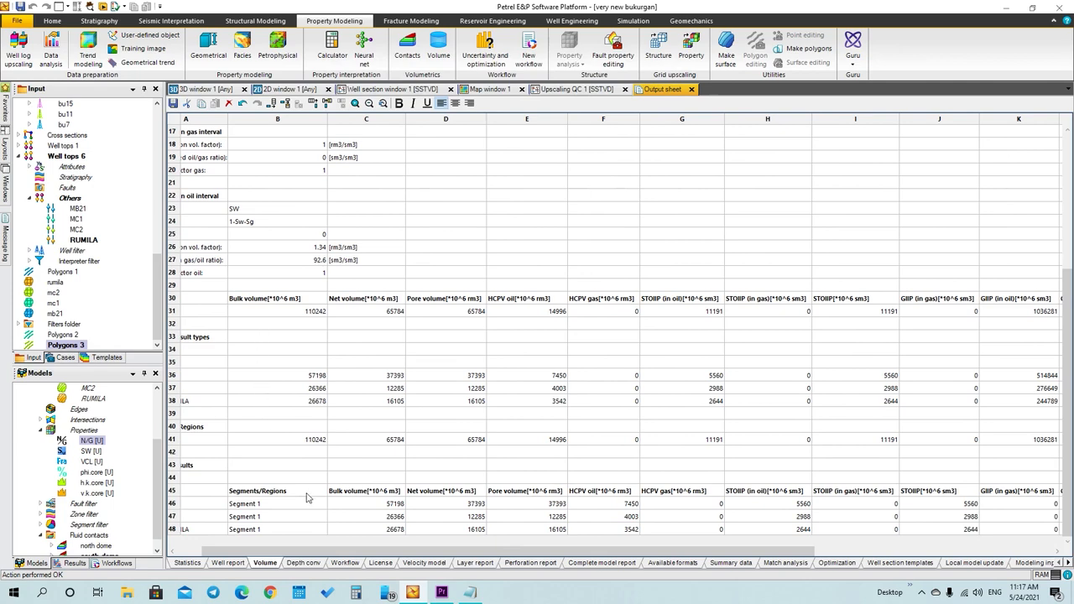
drag(375, 555, 352, 554)
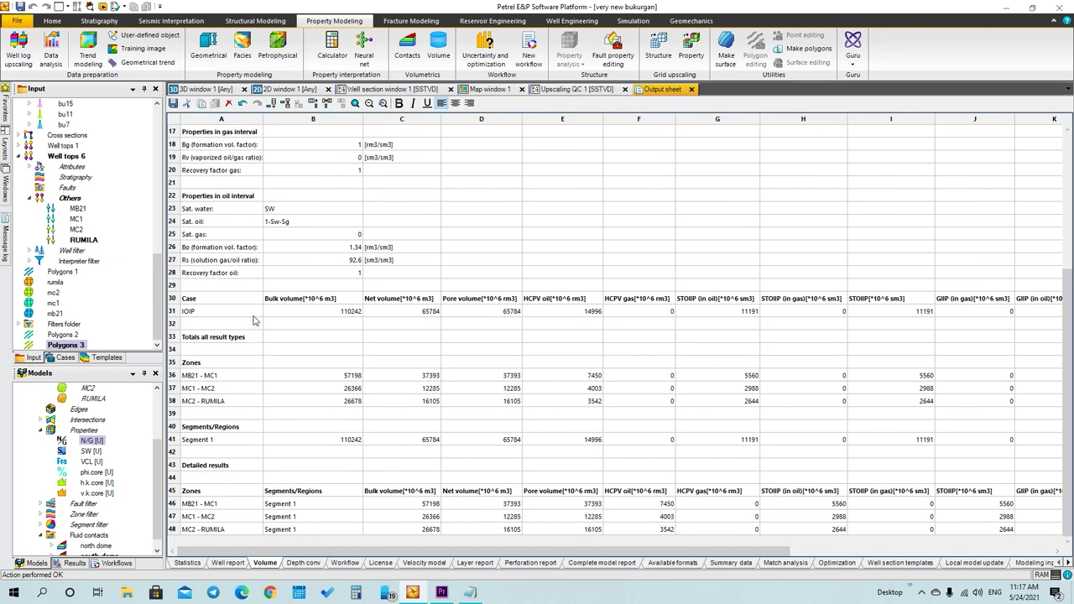
double_click(344, 313)
double_click(412, 311)
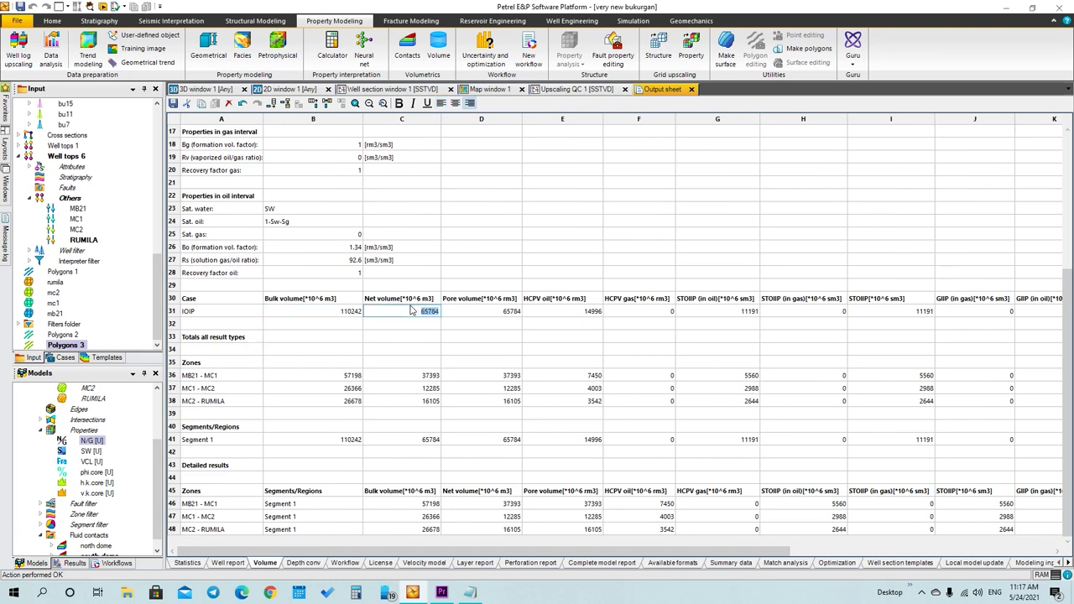
double_click(275, 382)
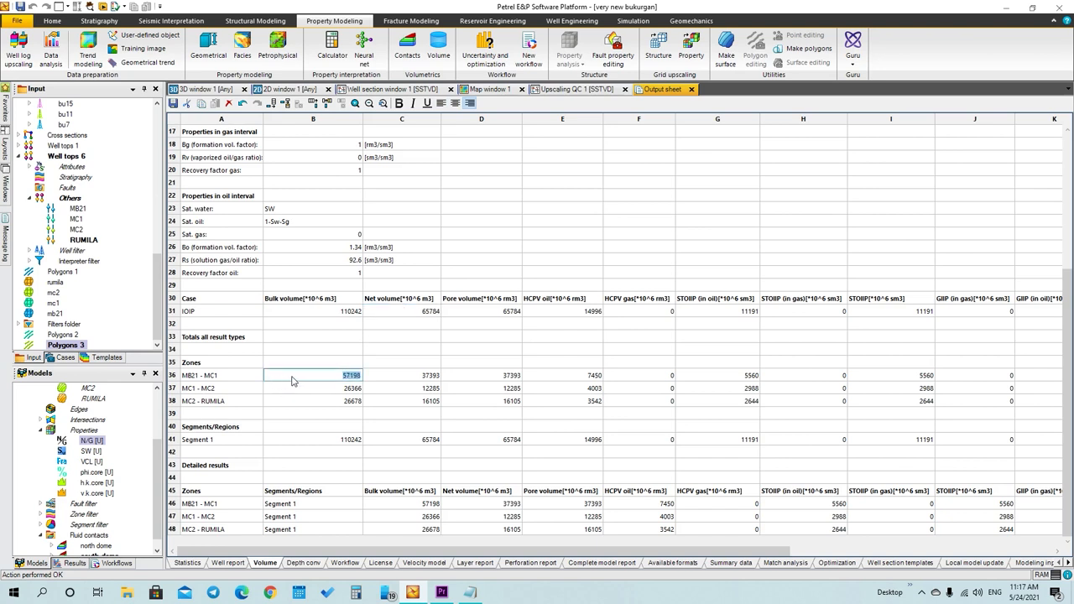
double_click(302, 387)
double_click(309, 401)
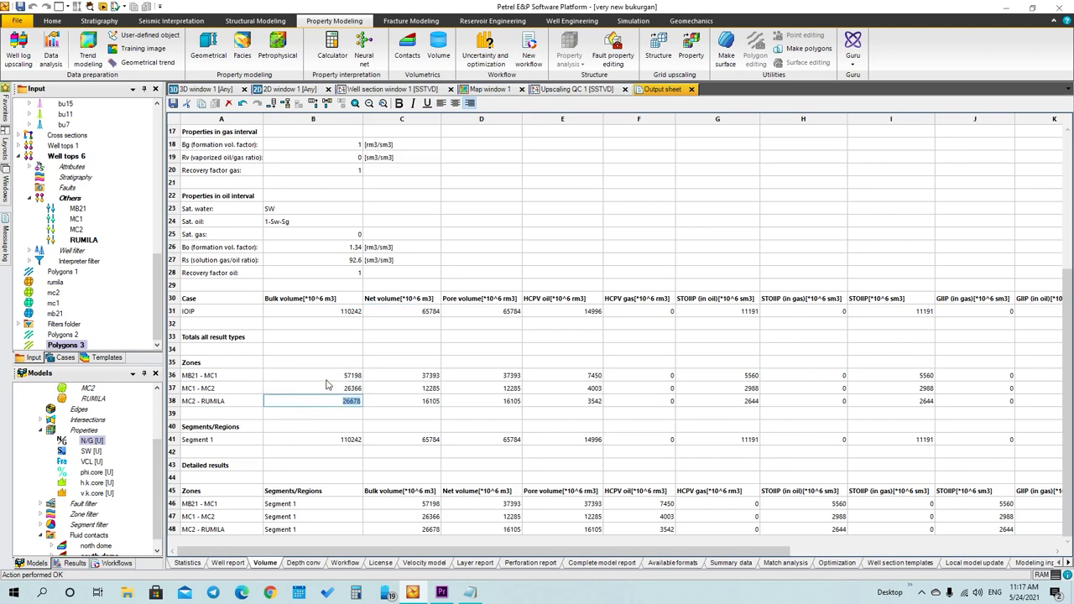
double_click(341, 379)
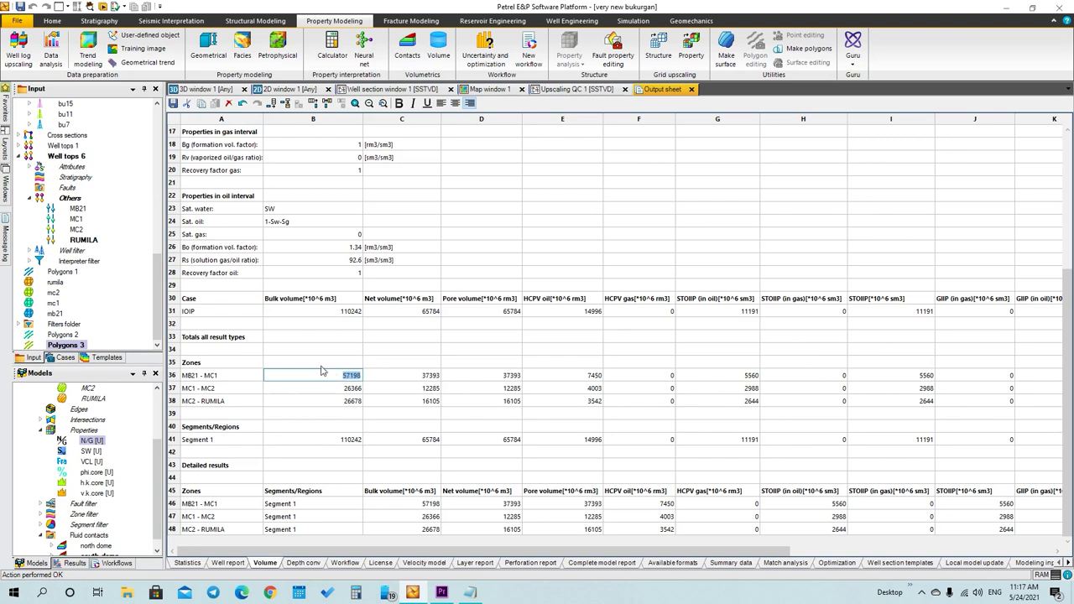
double_click(327, 389)
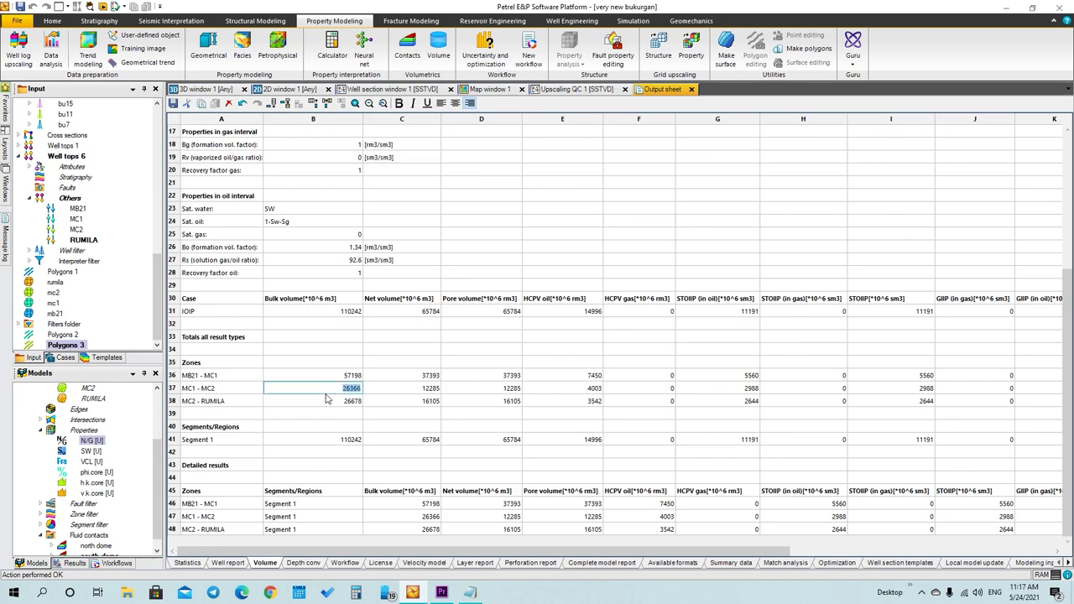
double_click(328, 400)
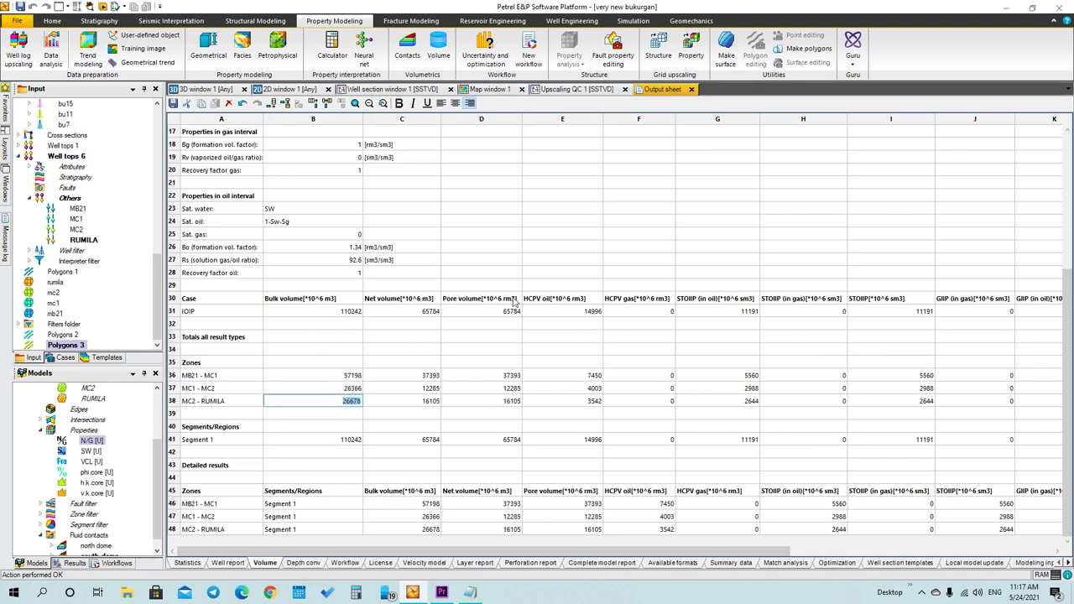
Check the IOIP case's pore volume and hydrocarbon pore volume of oil in the volume report
click(479, 299)
double_click(485, 312)
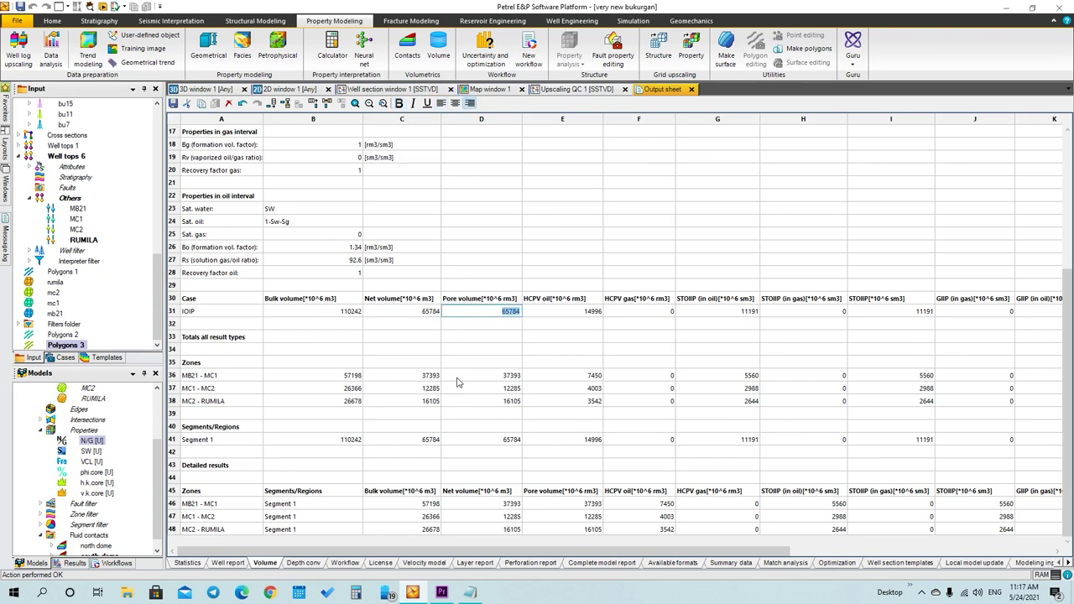
double_click(556, 298)
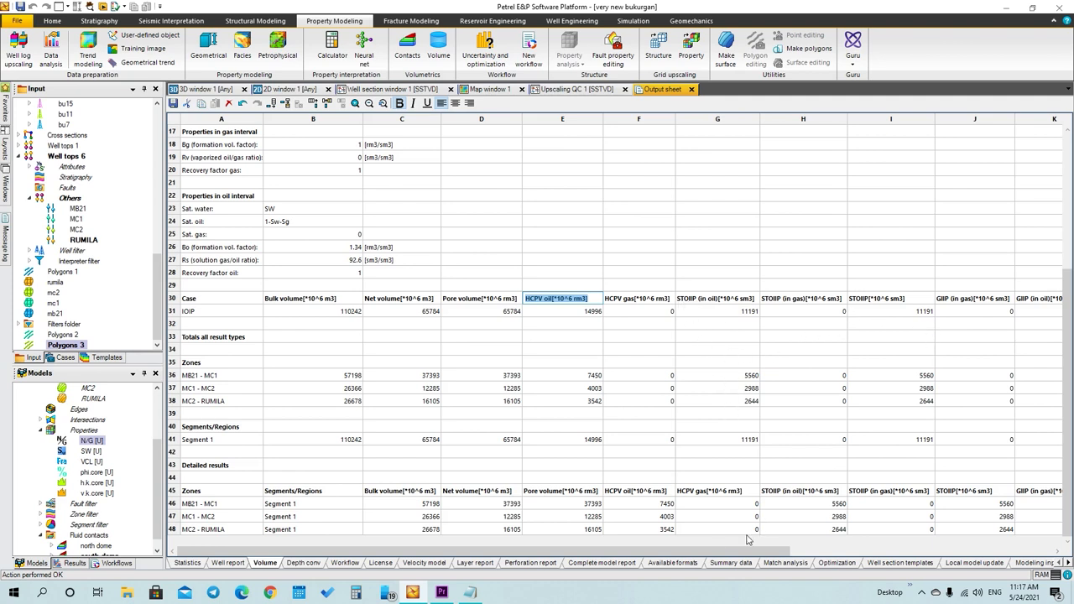
drag(713, 552, 676, 550)
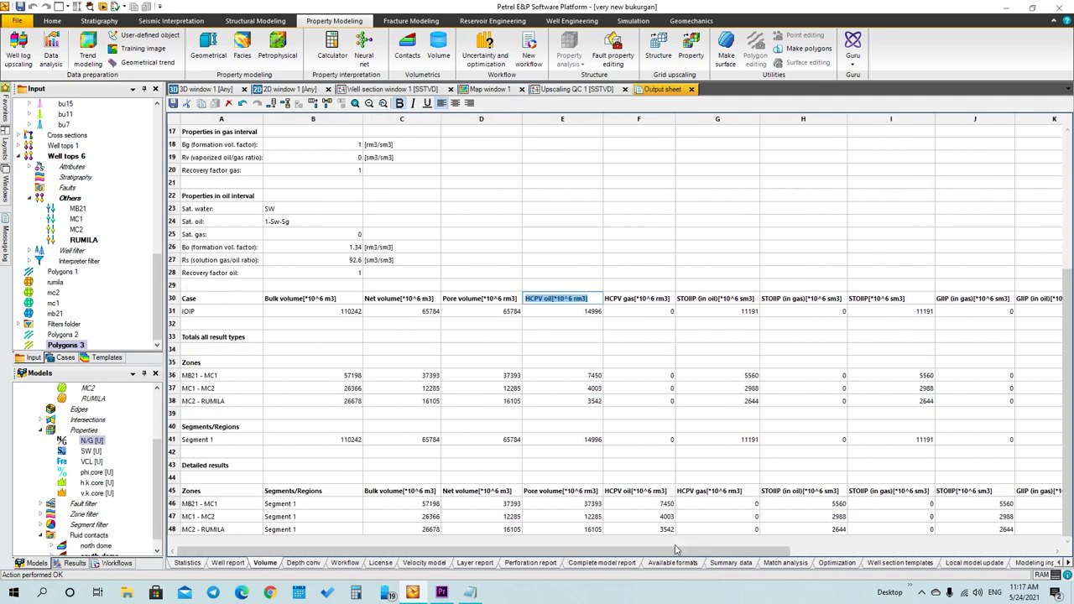